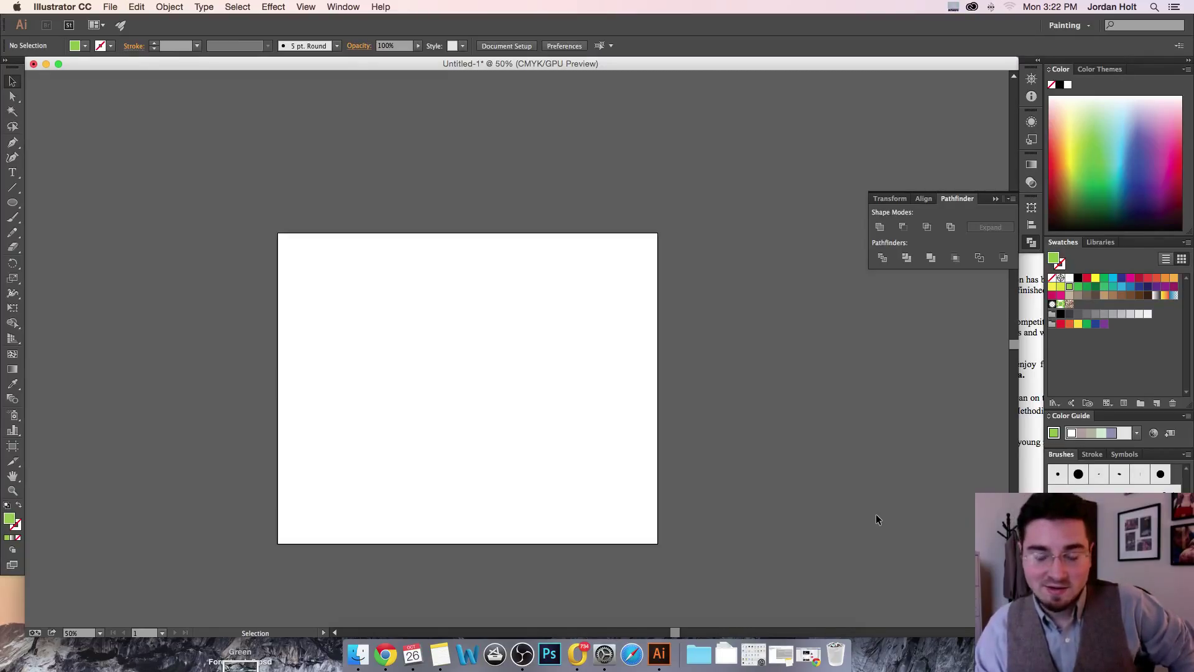
- Zoom and pan around the blank artboard to frame it in the view
key("super+1")
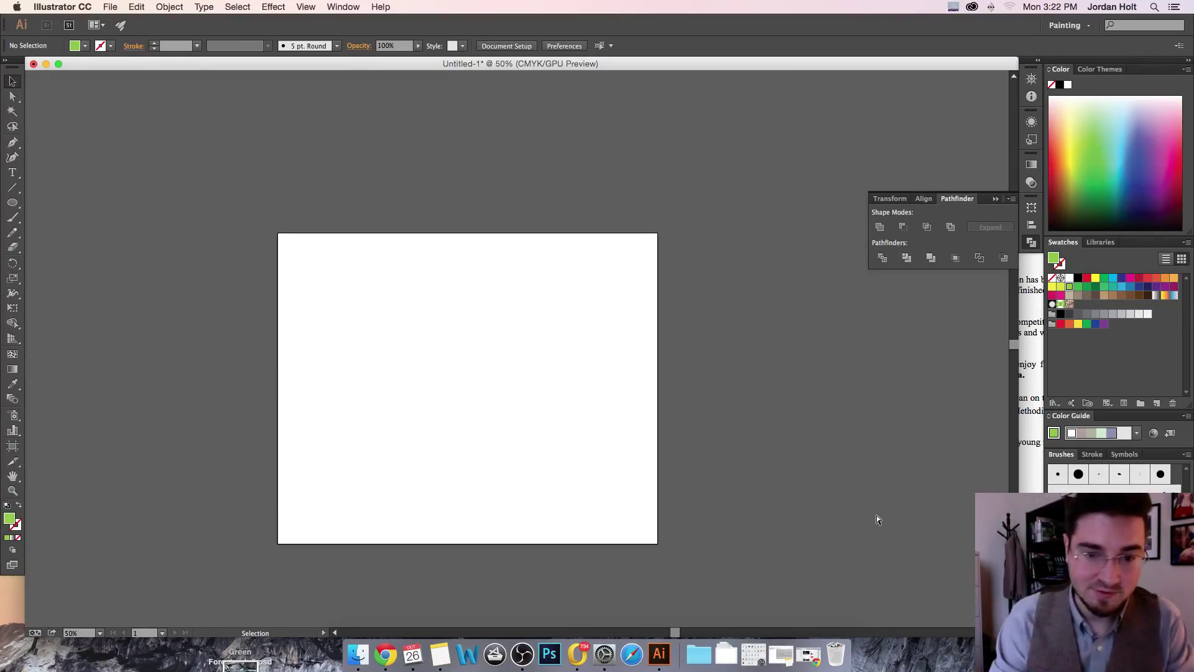
scroll(659, 475, "left", 5)
scroll(659, 475, "down", 2)
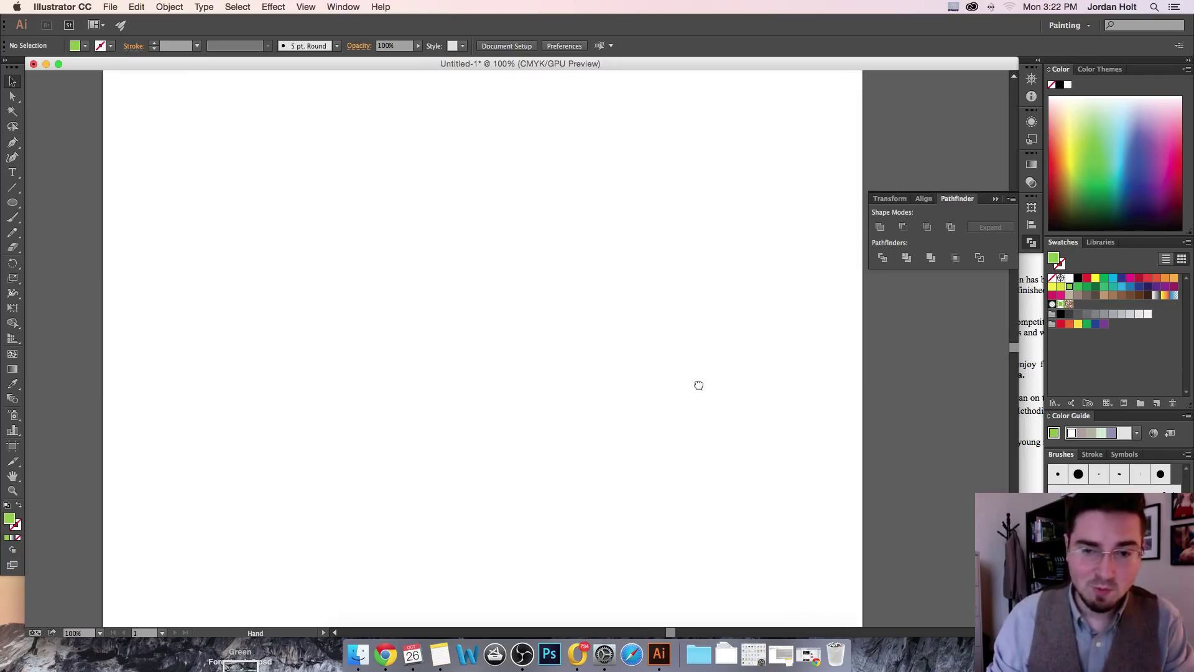
key("super+minus")
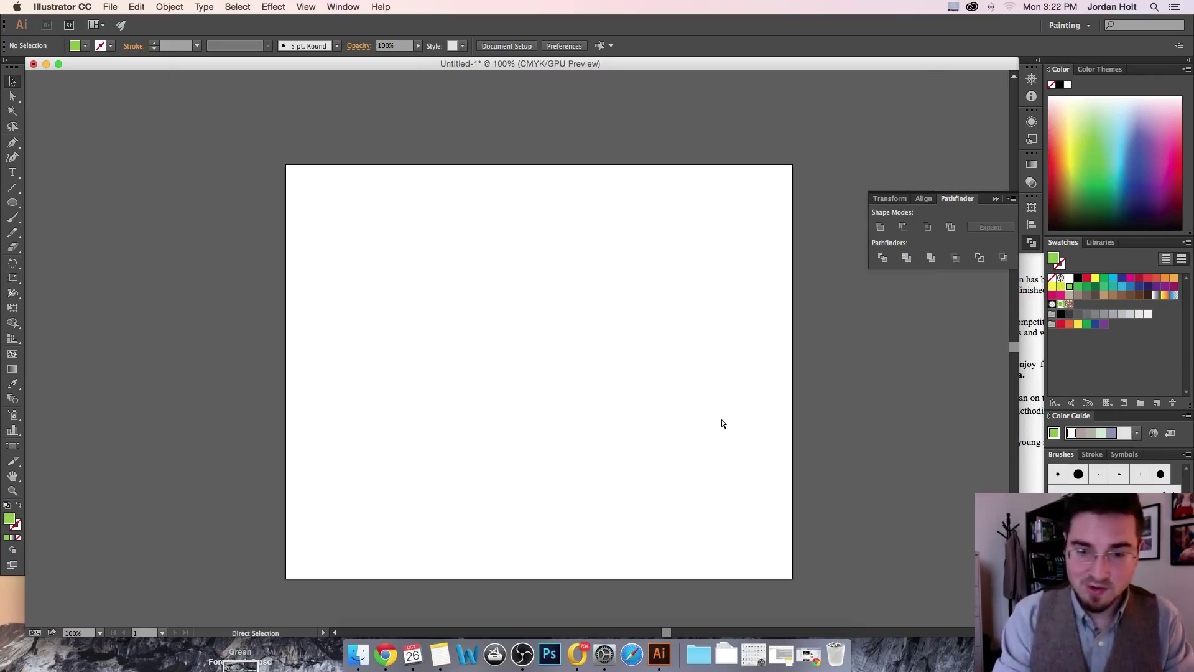
left_click_drag(659, 430, 646, 401)
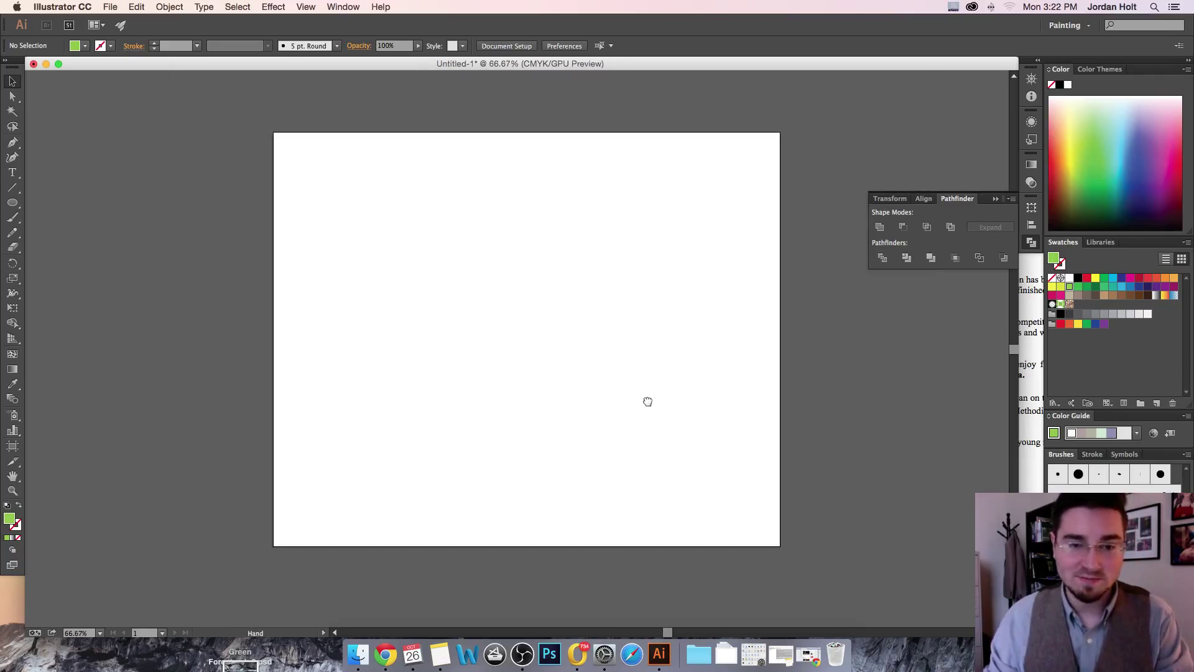
left_click_drag(658, 454, 637, 412)
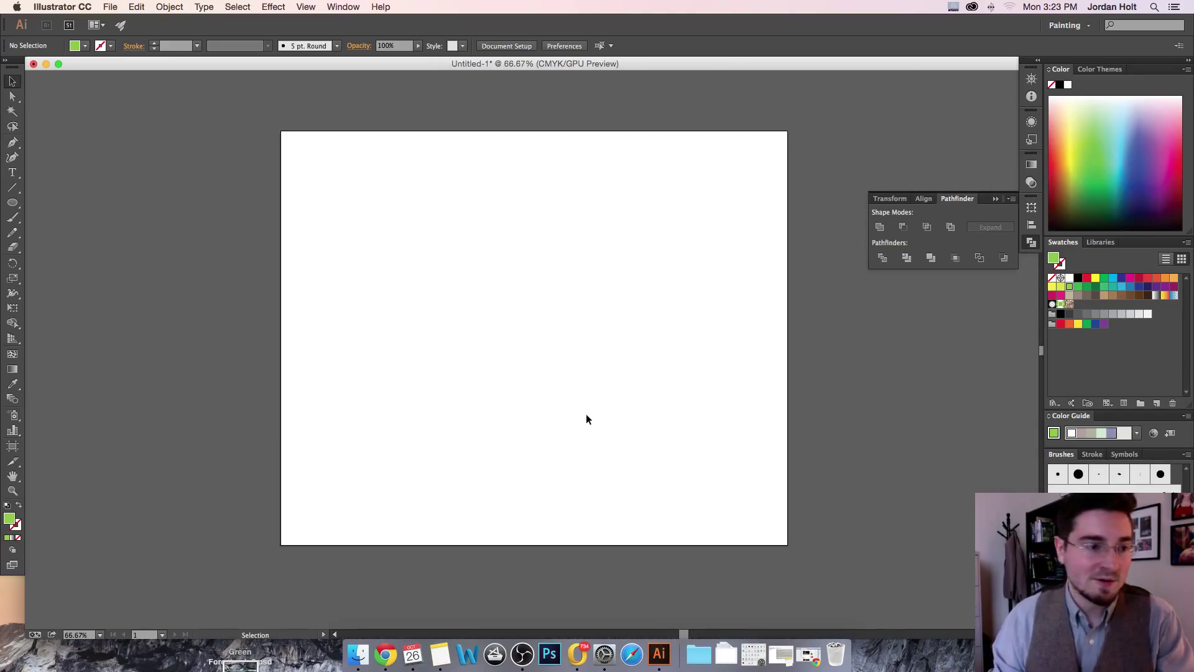
- Draw a green ellipse across the artboard centre and shift it slightly up and right
left_click(12, 202)
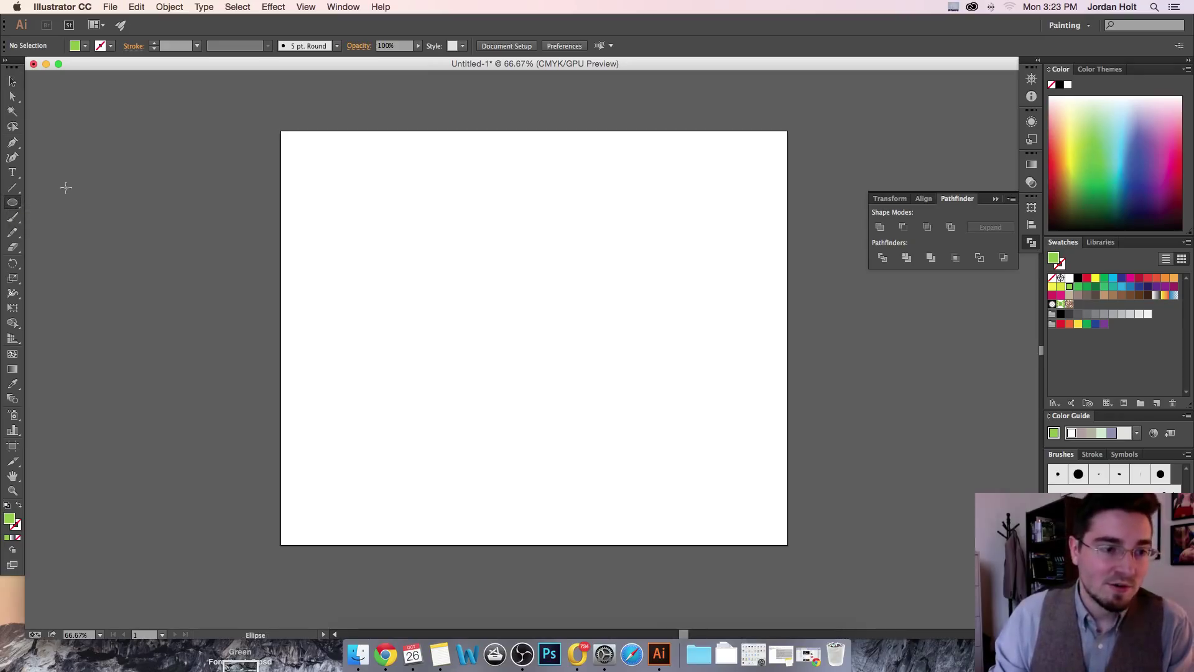
left_click_drag(362, 230, 678, 419)
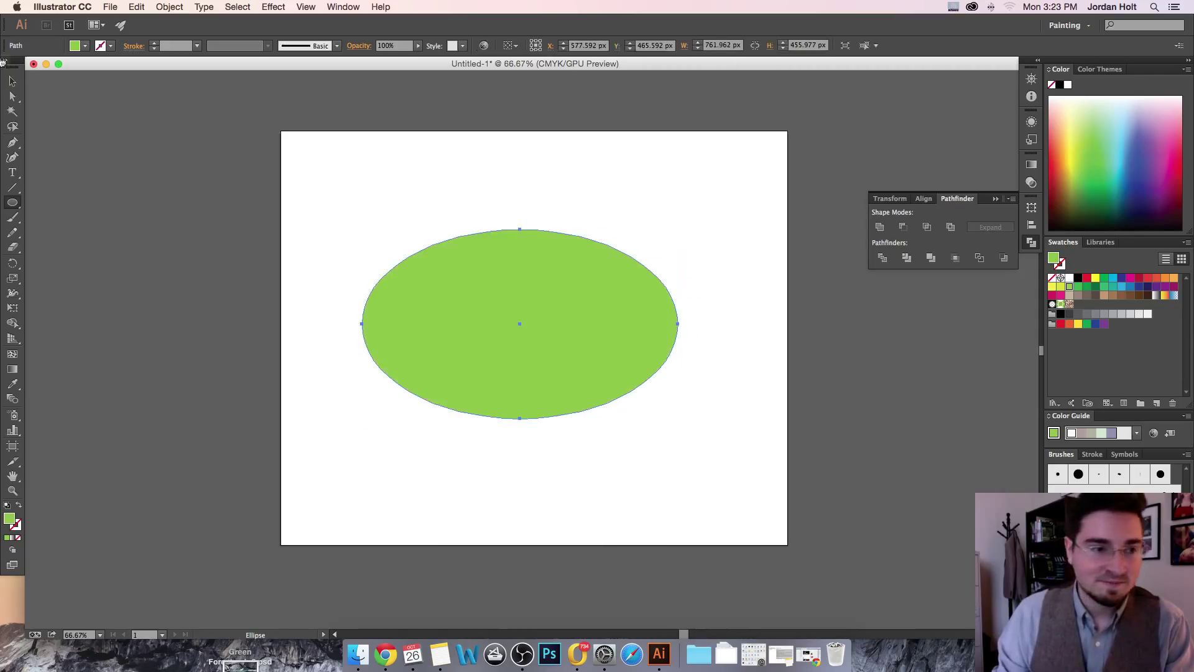
left_click(13, 82)
mouse_move(577, 365)
left_mouse_down()
mouse_move(598, 346)
mouse_move(600, 319)
mouse_move(588, 364)
left_mouse_up()
left_click(769, 388)
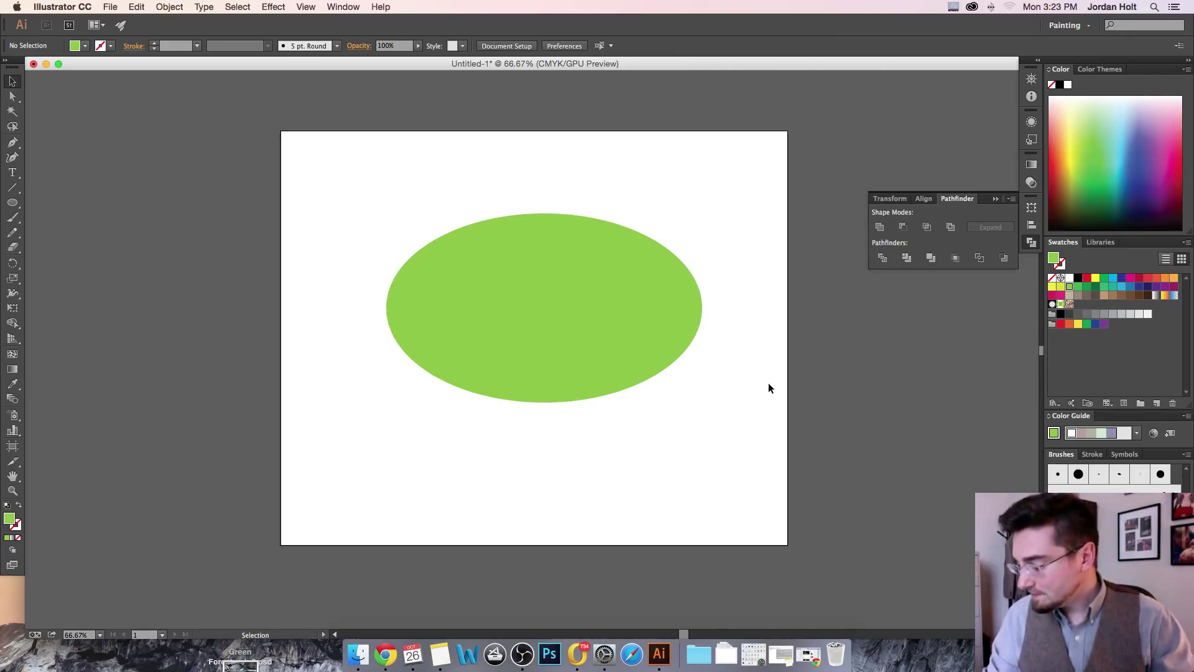
- Draw a wide red-filled rectangle covering the ellipse's upper half
left_click(9, 215)
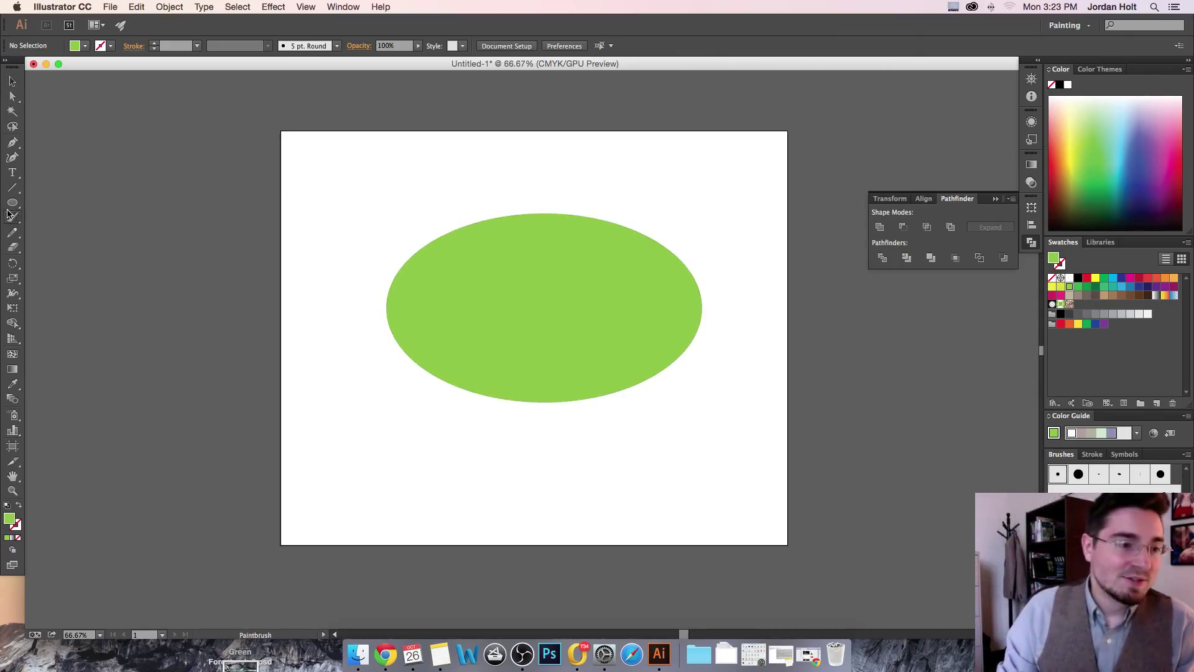
left_click_drag(12, 203, 53, 200)
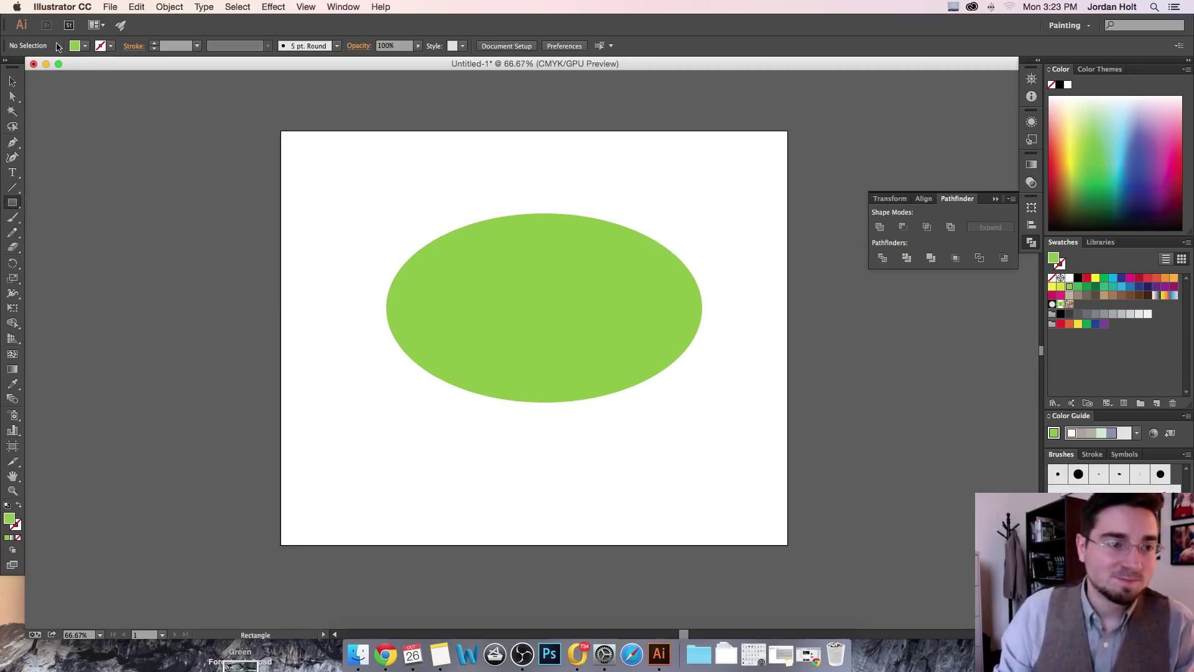
left_click(85, 47)
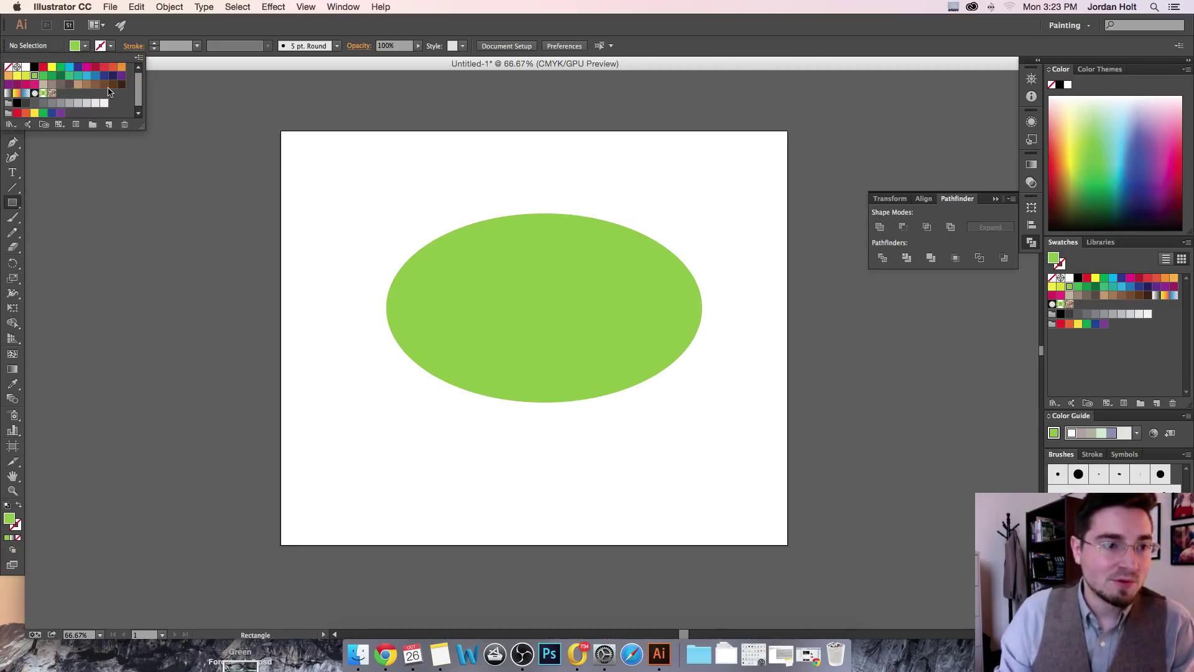
left_click(104, 69)
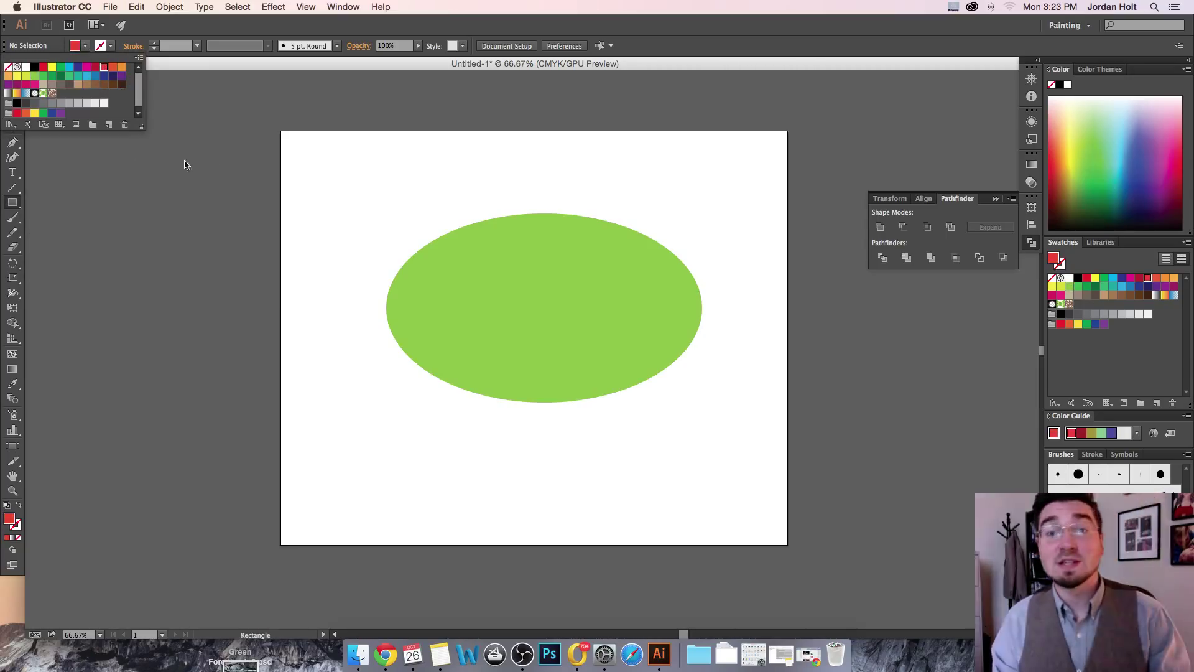
left_click_drag(317, 182, 770, 308)
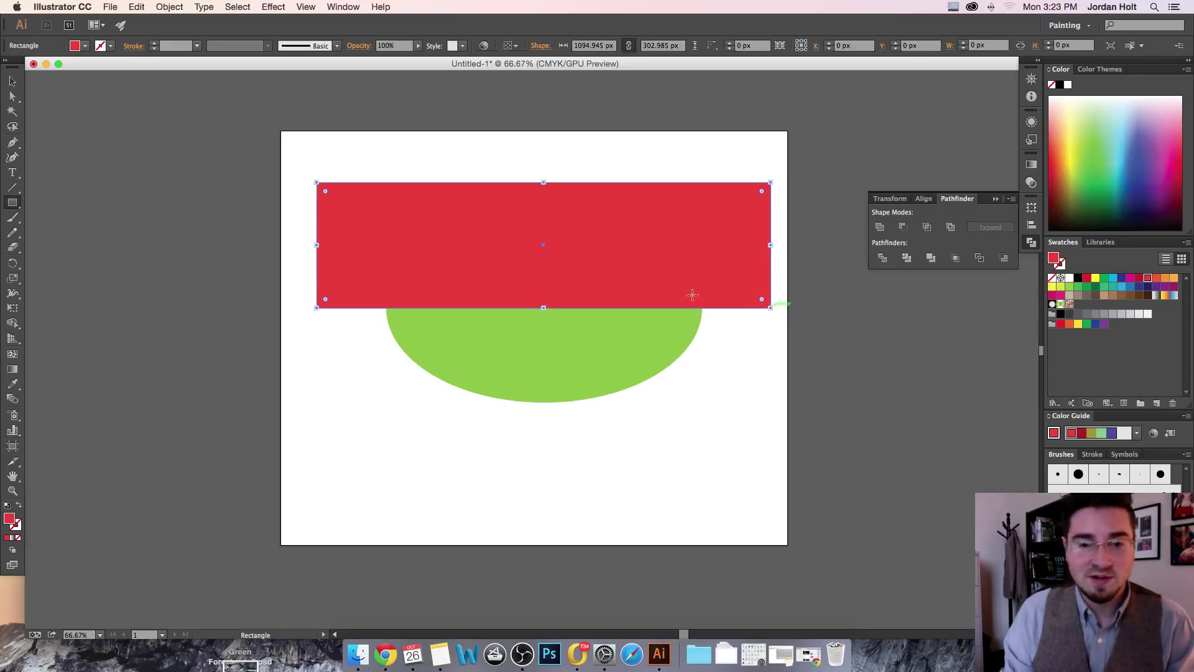
- Subtract the rectangle from the ellipse with Minus Front, then reposition and narrow the half-ellipse
key("v")
left_click(602, 344, "shift")
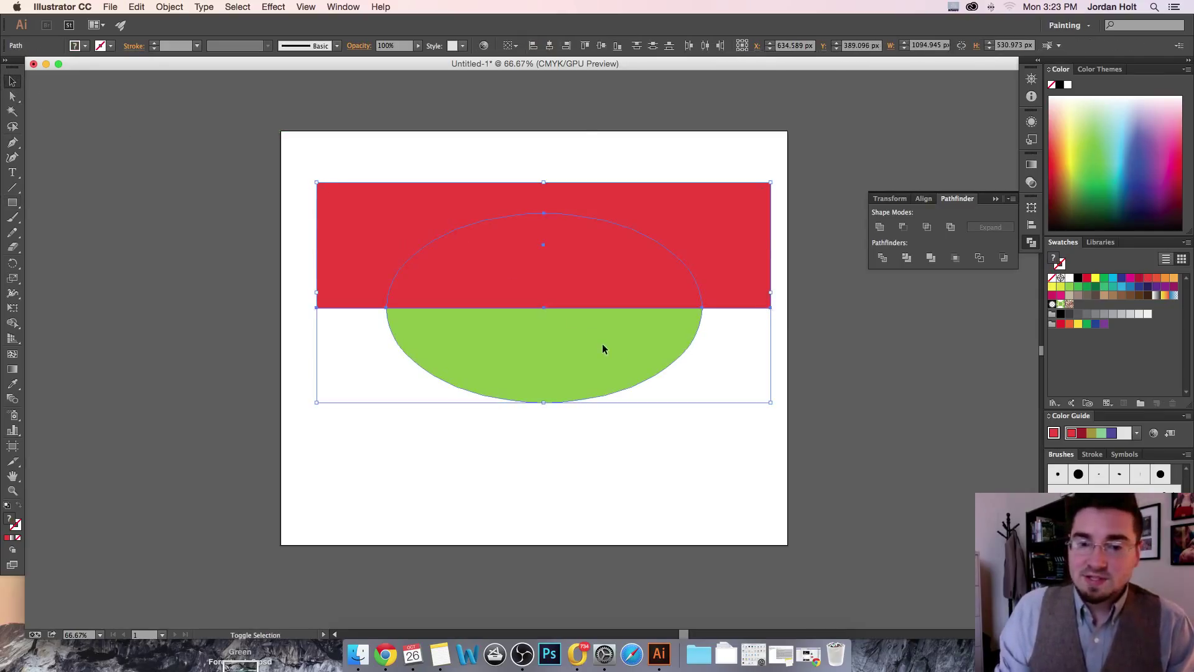
left_click(901, 227)
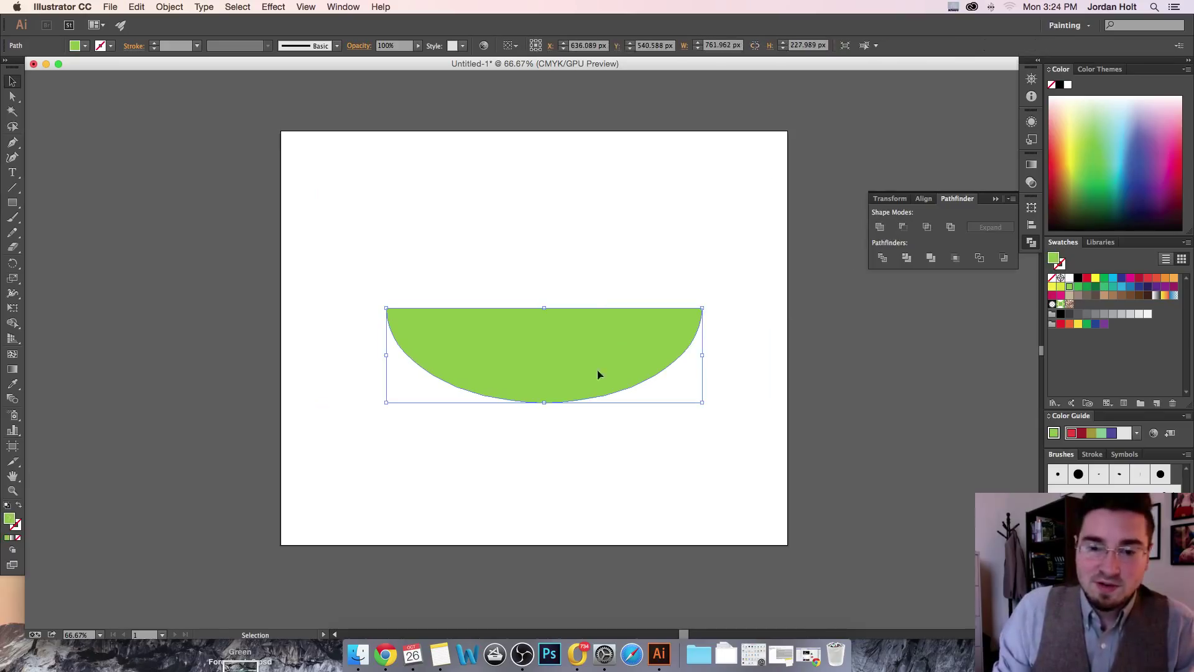
left_click_drag(566, 363, 589, 352)
left_click(589, 472)
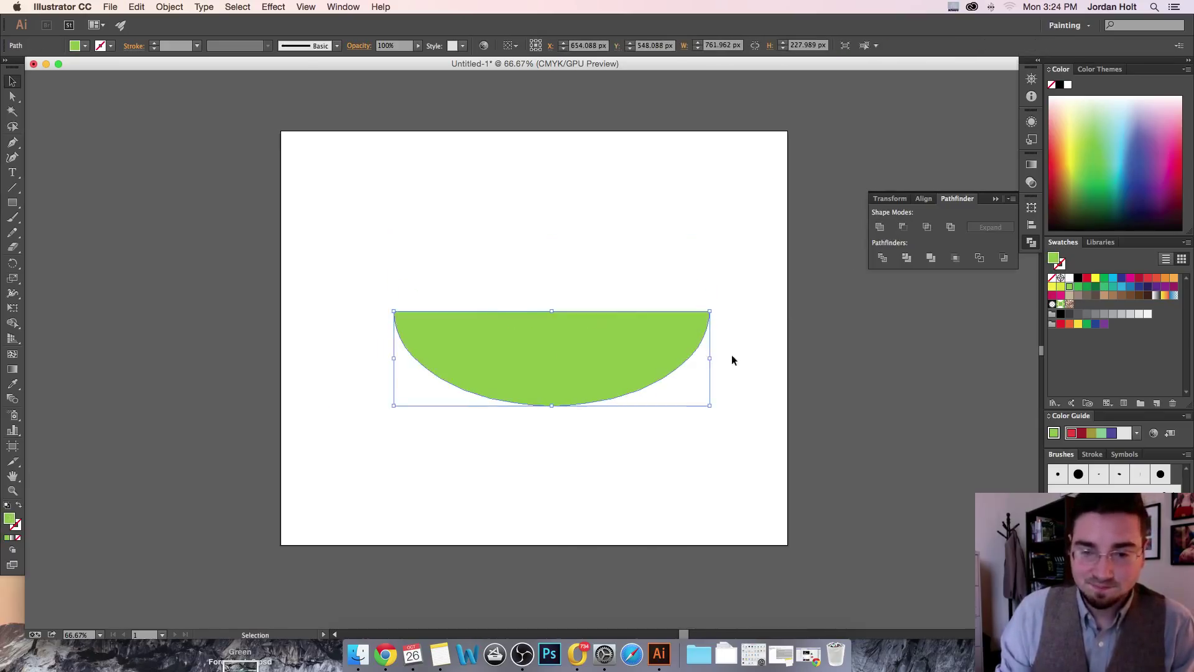
left_click_drag(710, 357, 701, 358)
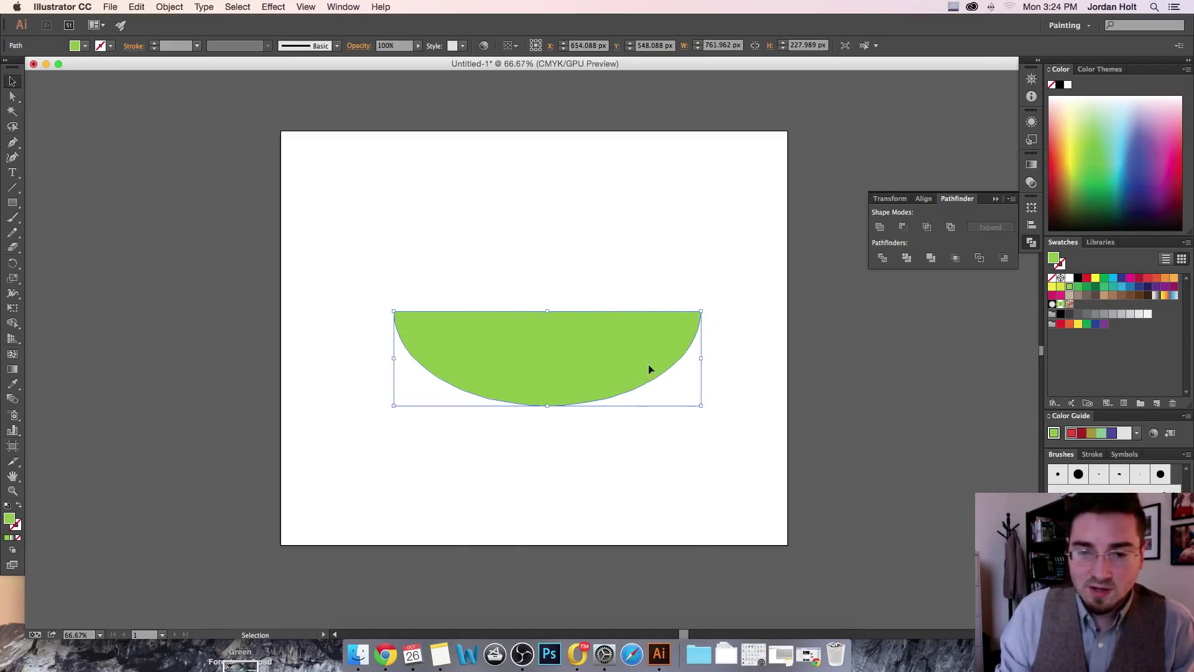
mouse_move(571, 351)
left_mouse_down()
mouse_move(576, 318)
mouse_move(569, 343)
mouse_move(556, 315)
mouse_move(568, 333)
mouse_move(560, 368)
left_mouse_up()
- Duplicate the half-ellipse off to the lower right and fill the original cyan
left_click_drag(626, 332, 964, 534)
left_click(571, 323)
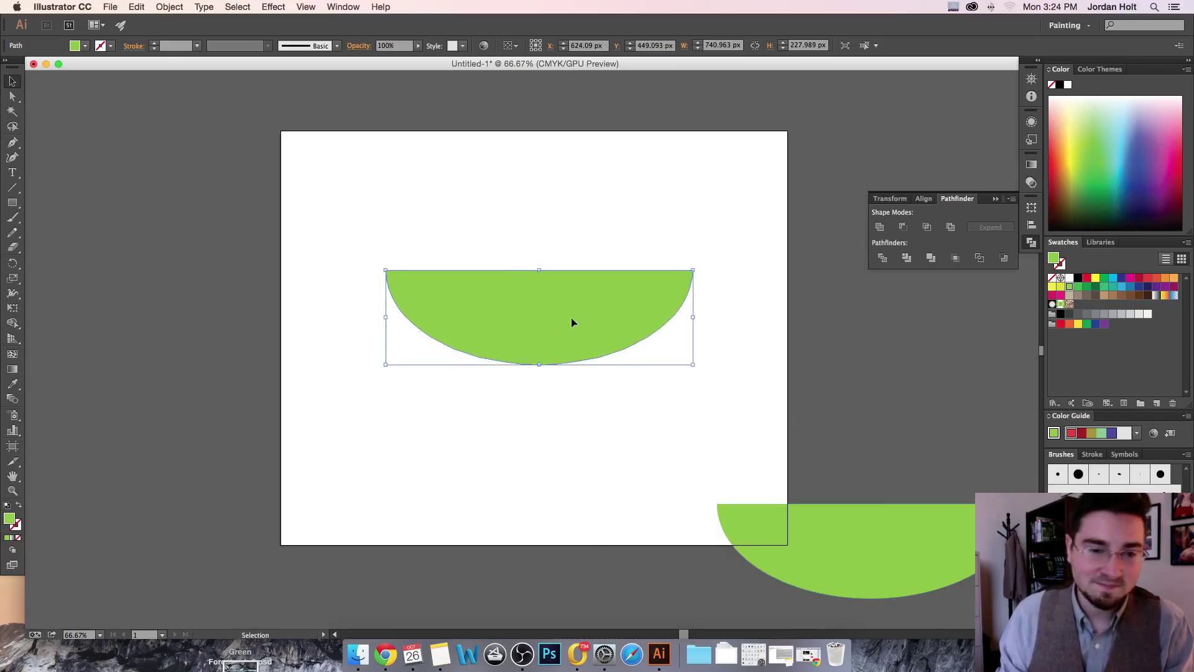
left_click_drag(571, 323, 557, 330)
left_click(78, 46)
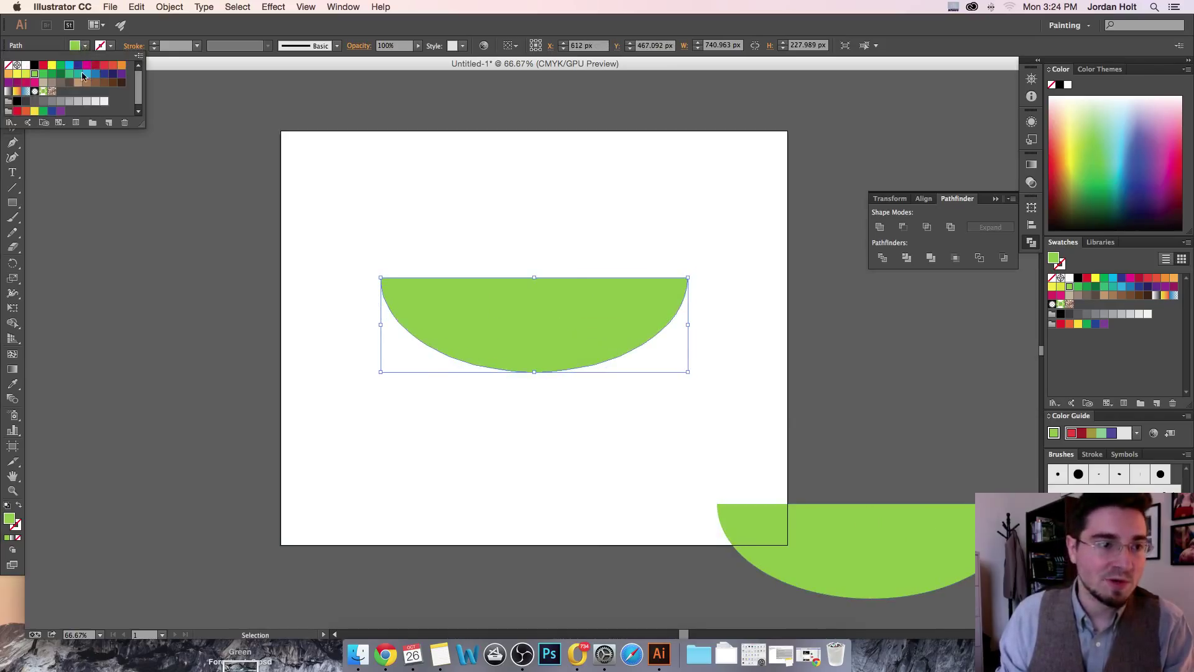
left_click(69, 65)
left_click(134, 166)
left_click(254, 225)
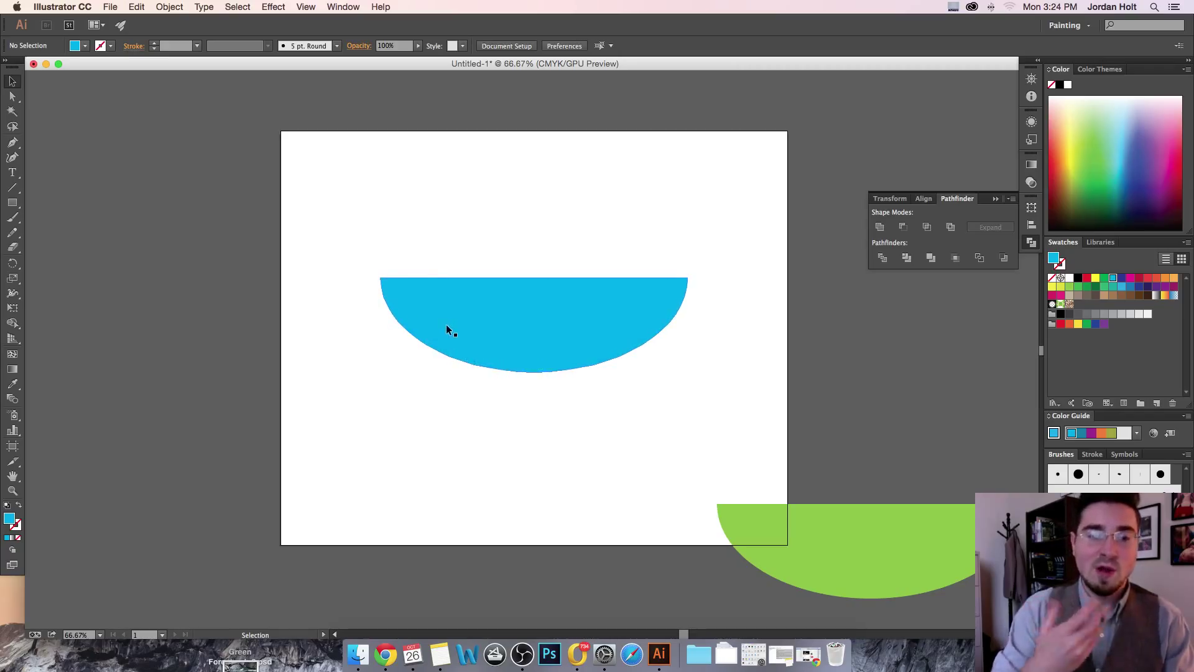
- Paste a copy of the spare green half-ellipse over the cyan shape and fill it tan
left_click(876, 558)
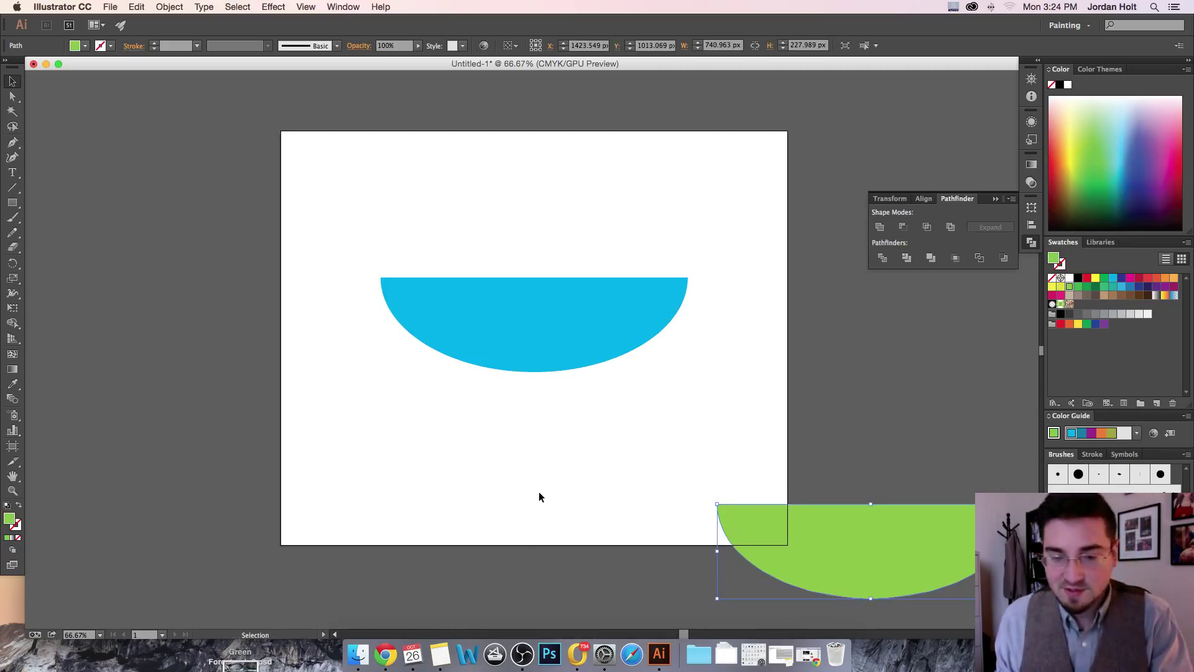
key("super+c")
key("super+v")
mouse_move(544, 338)
left_mouse_down()
mouse_move(557, 321)
mouse_move(619, 429)
mouse_move(549, 323)
left_mouse_up()
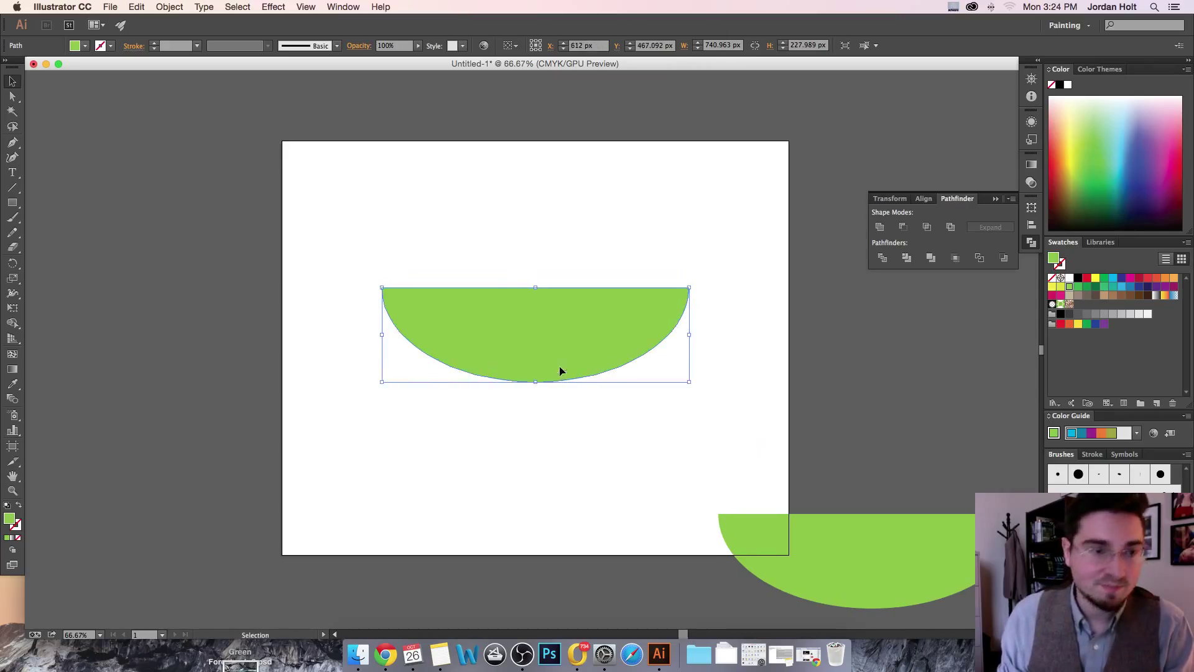
left_click(86, 48)
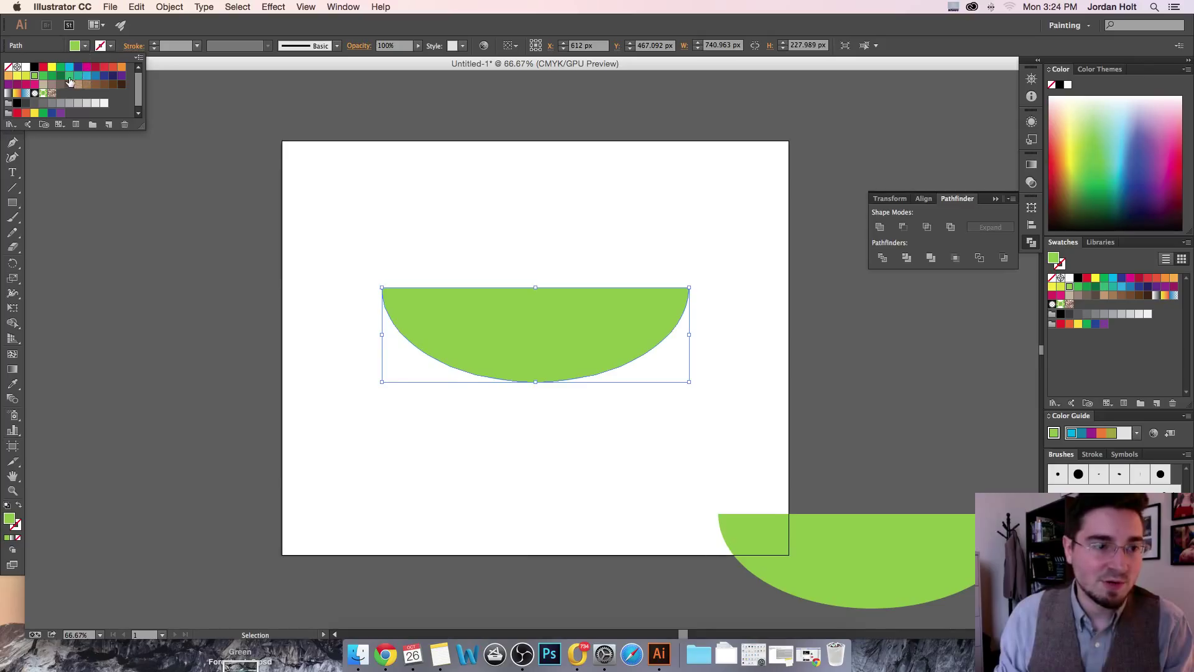
left_click(82, 89)
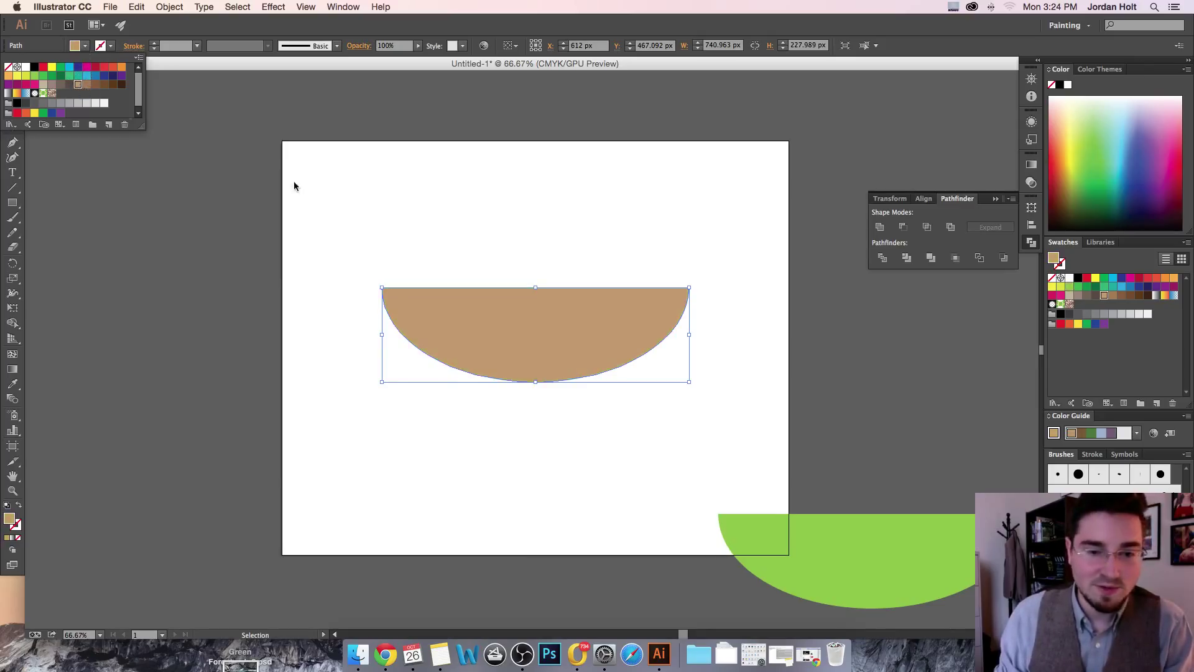
left_click(349, 178)
- Paste another green copy on top, aligning its top edge with the tan shape
left_click(948, 550)
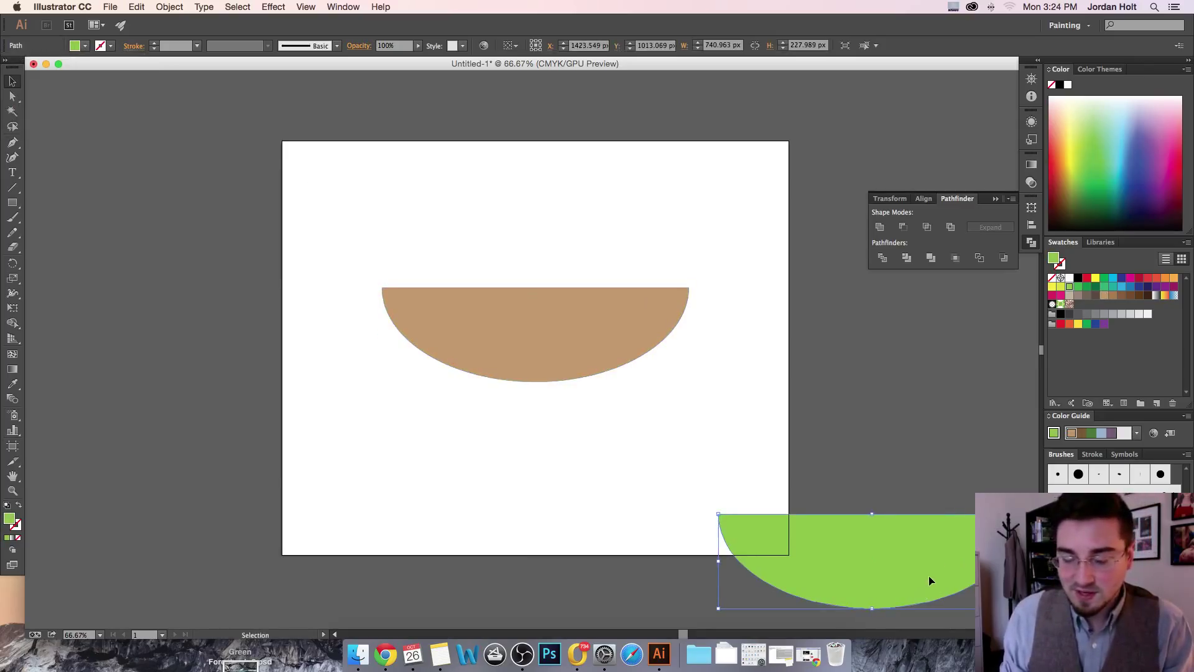
key("super+v")
left_click_drag(486, 334, 489, 319)
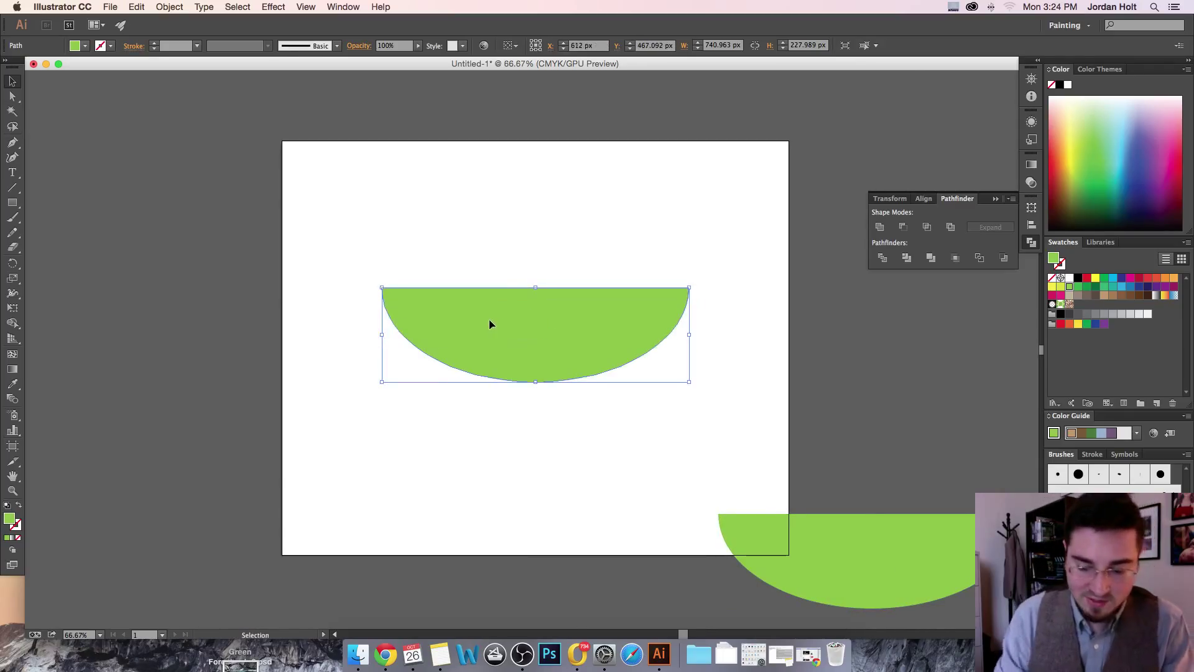
- Cut the green shape out of the tan one to leave a tan crescent, then move it down-left
key("super+equal")
key("super+equal")
scroll(503, 339, "up", 2)
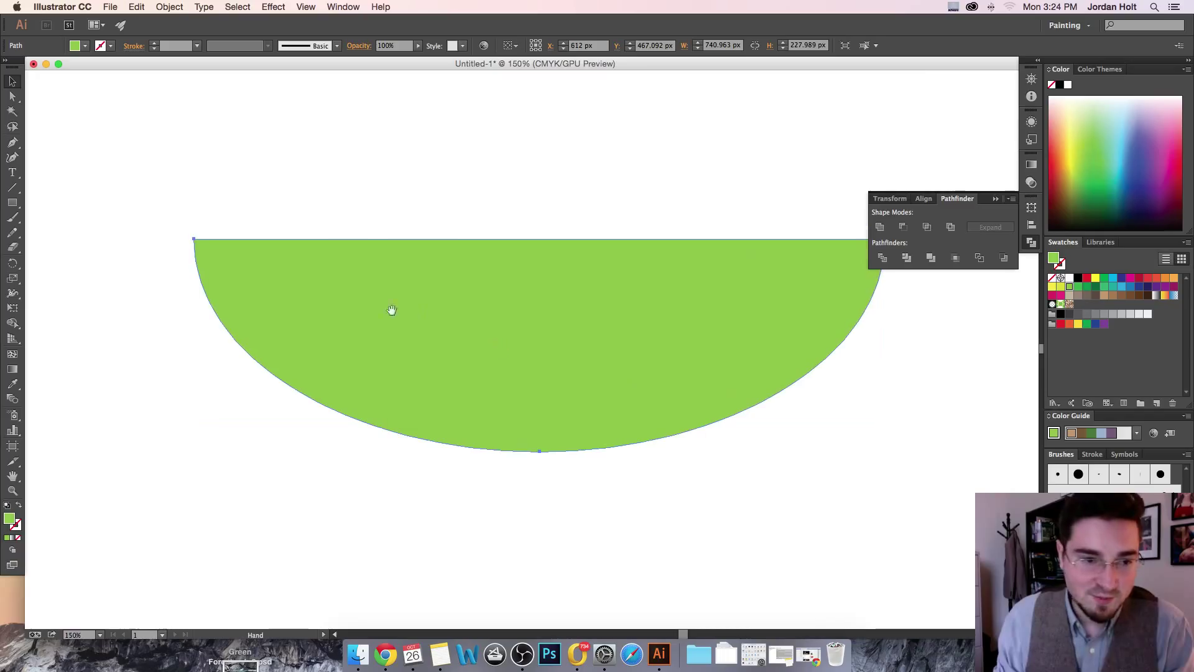
left_click_drag(332, 305, 356, 309)
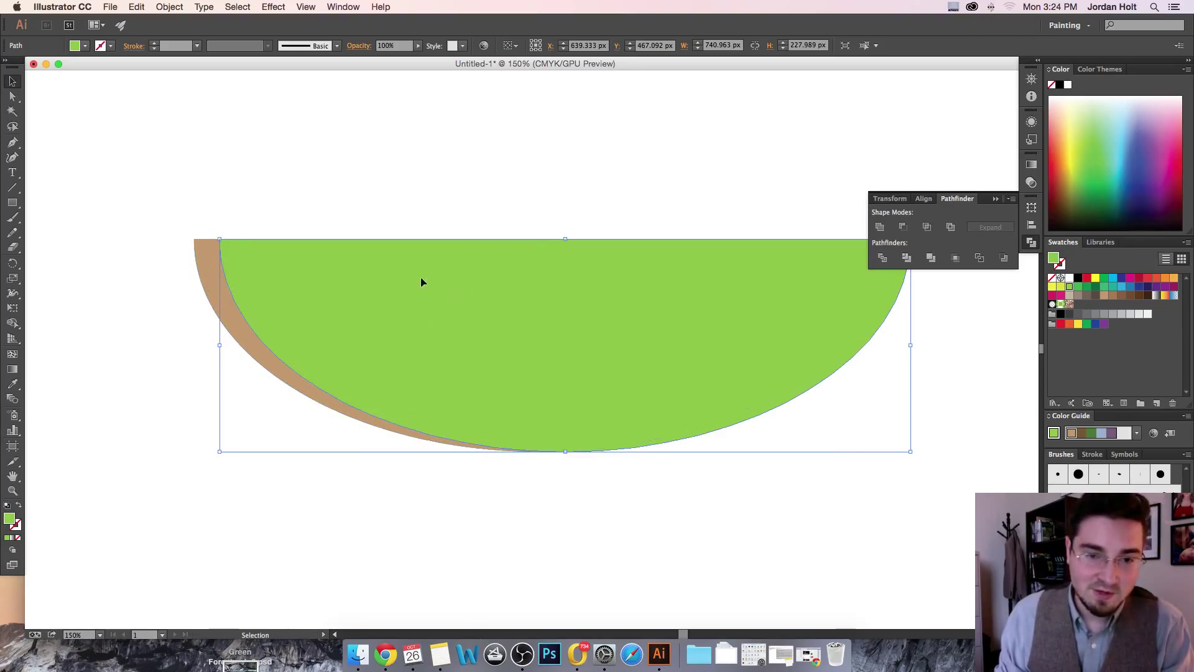
left_click(199, 265, "shift")
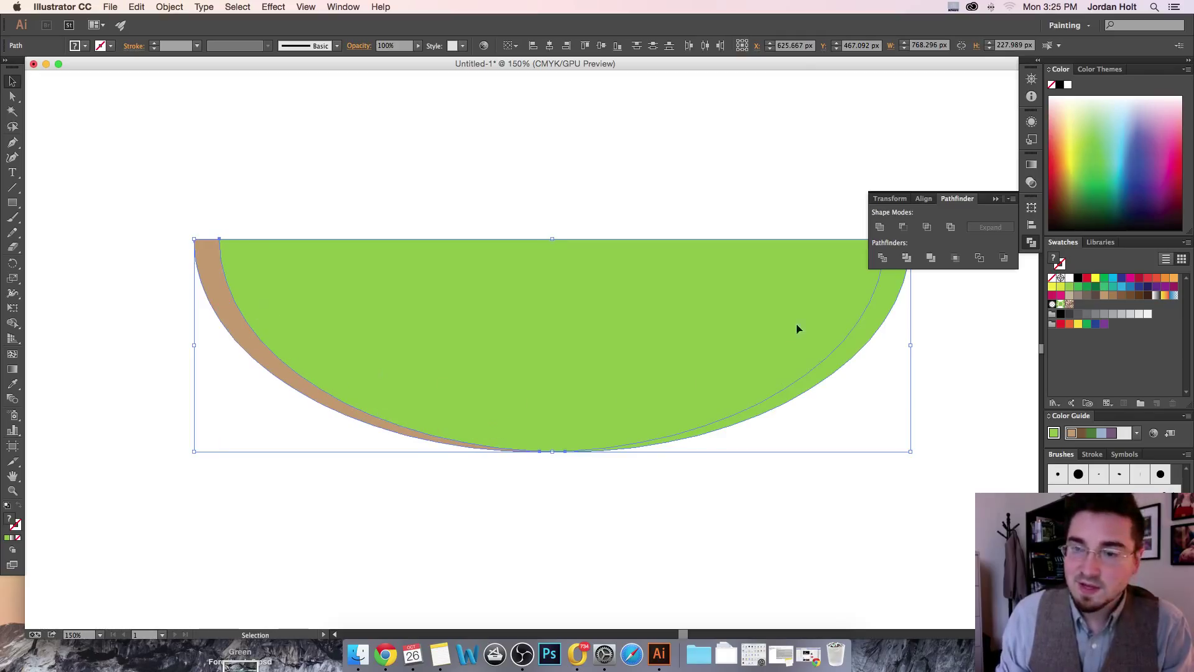
left_click(903, 226)
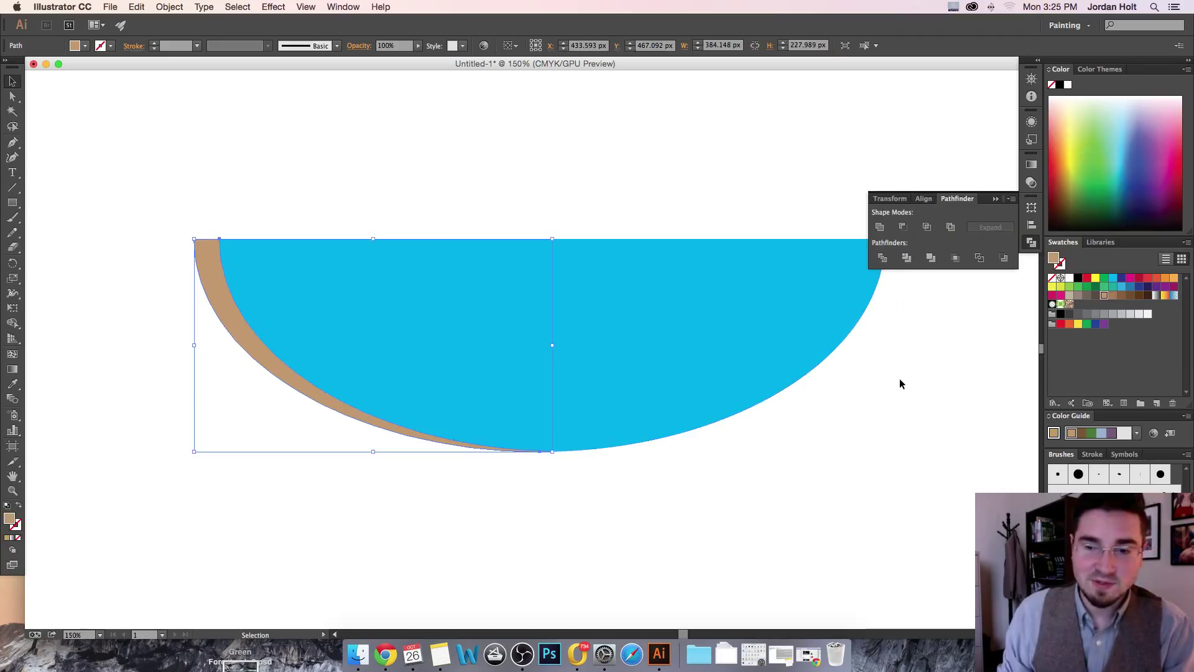
double_click(233, 319)
double_click(135, 375)
left_click(225, 297)
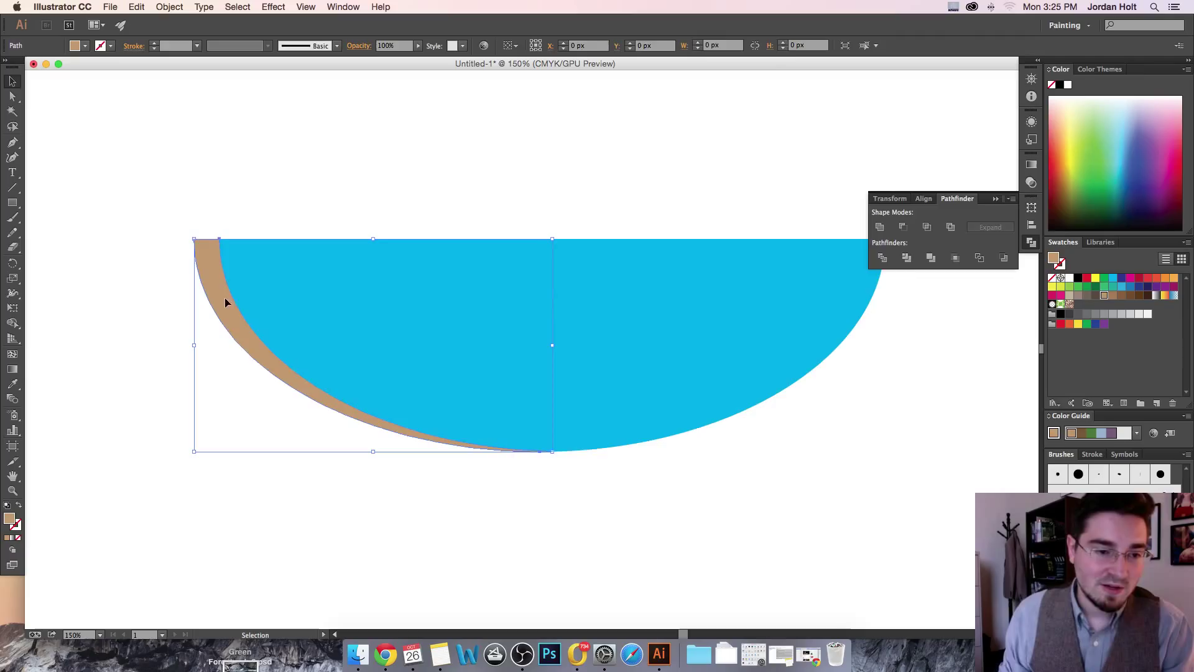
mouse_move(221, 291)
left_mouse_down()
mouse_move(162, 393)
mouse_move(203, 347)
mouse_move(212, 312)
left_mouse_up()
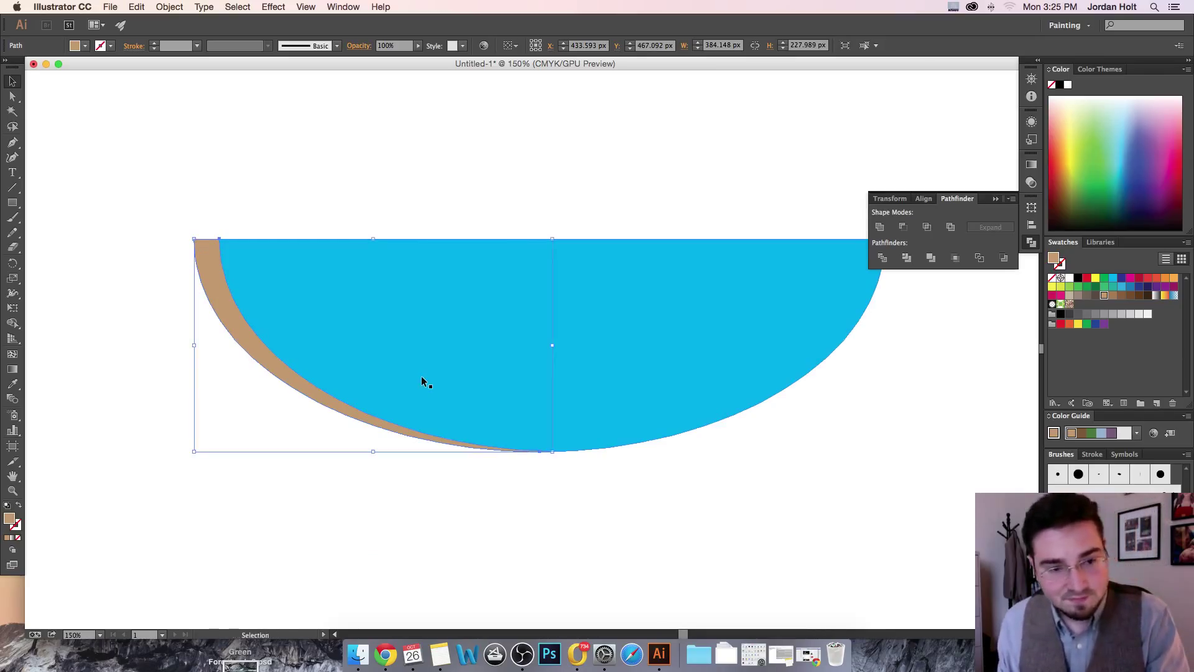
- Paste two more tan crescent copies, each shifted left along the band's edge
key("super+v")
left_click_drag(401, 324, 263, 323)
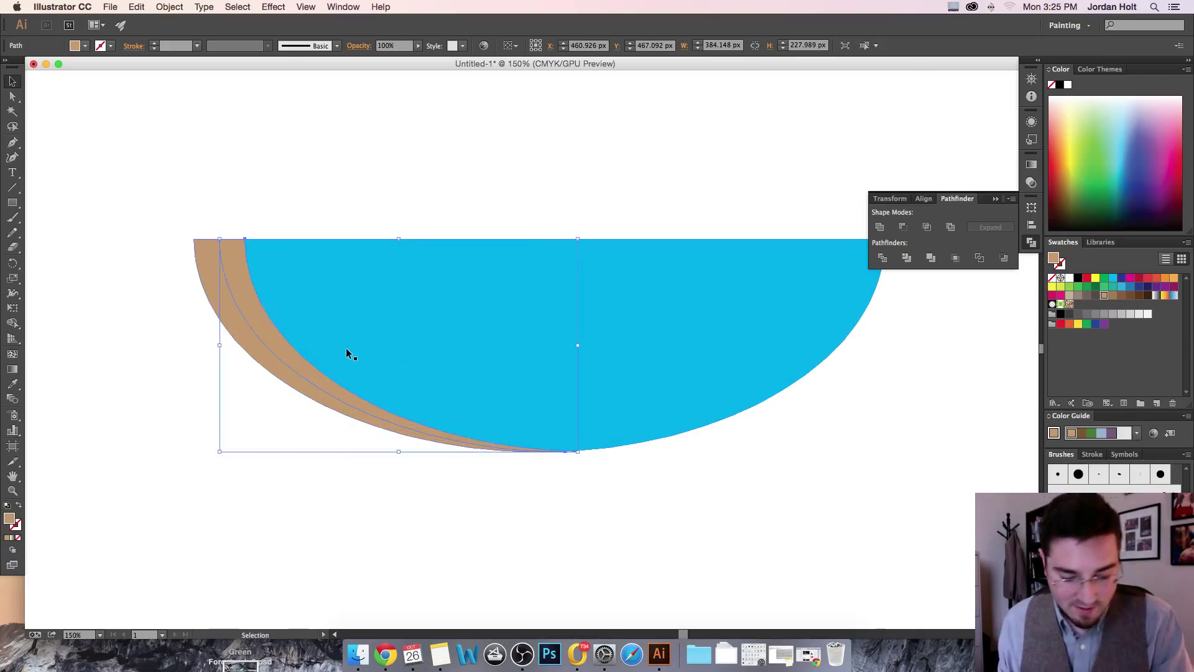
key("super+v")
left_click_drag(379, 322, 244, 308)
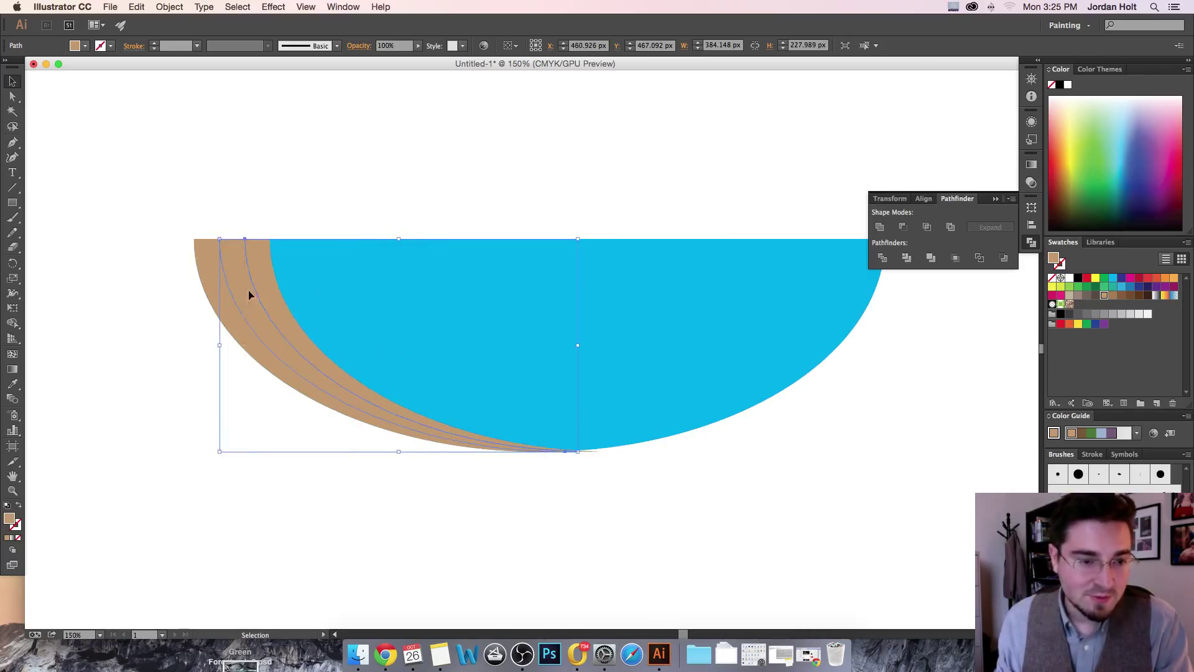
- Recolour one crescent a lighter tan (D1AF8C) and another a pale peach
double_click(7, 521)
left_click_drag(498, 288, 484, 284)
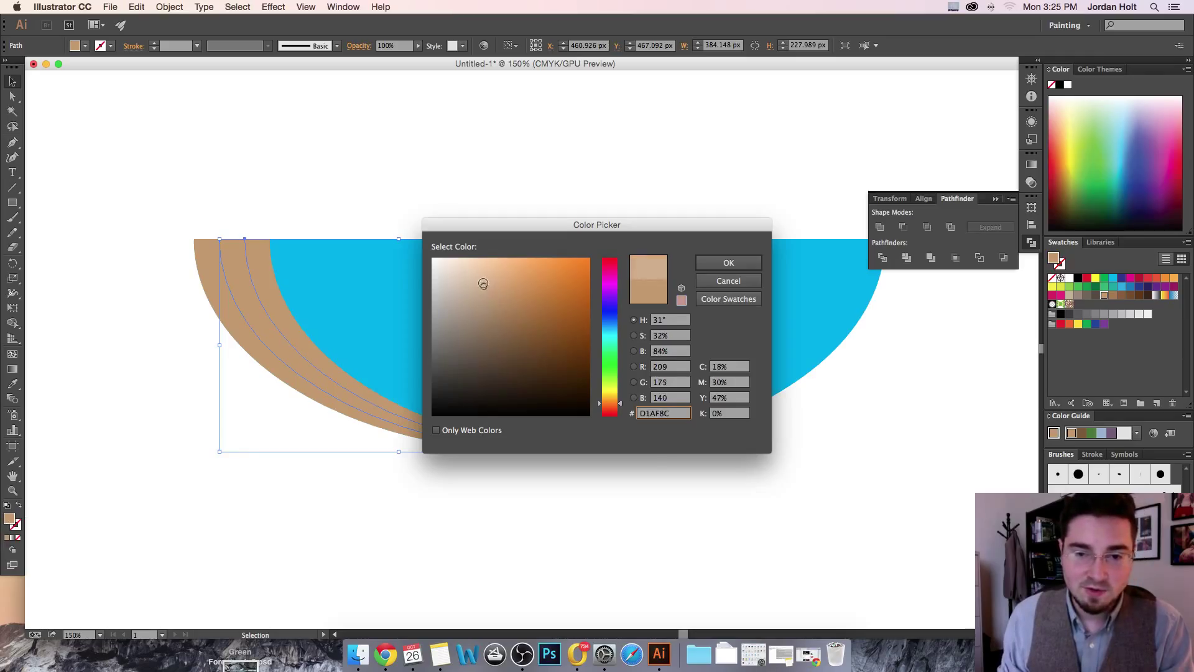
left_click(729, 262)
left_click(347, 193)
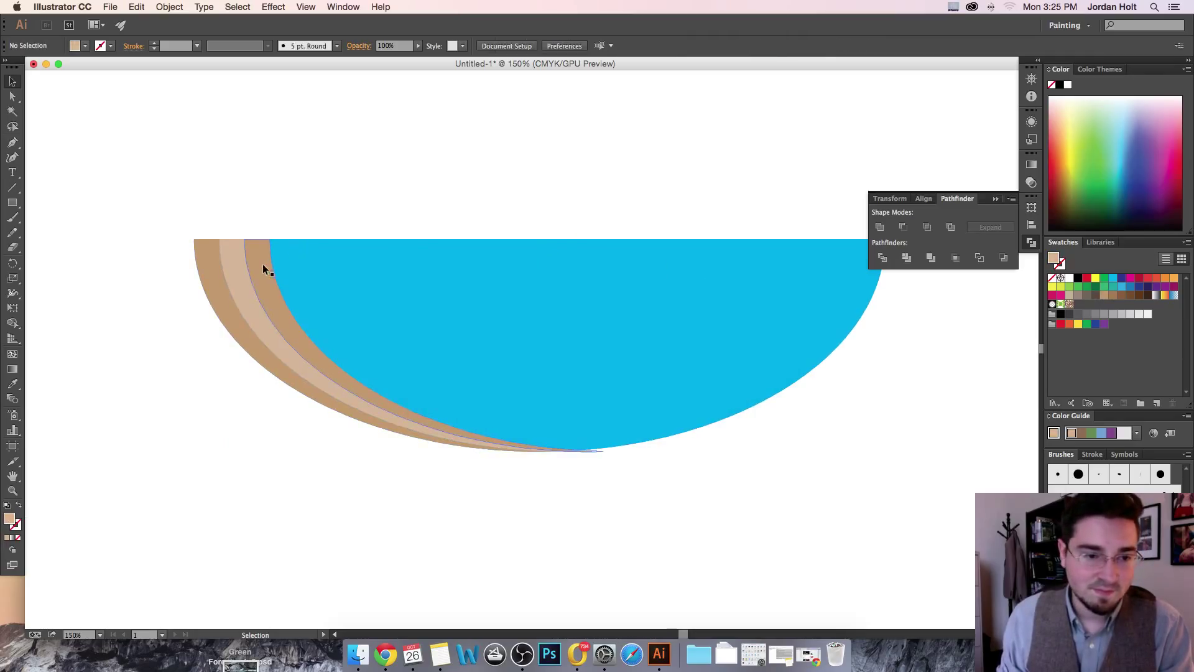
left_click(263, 268)
double_click(8, 521)
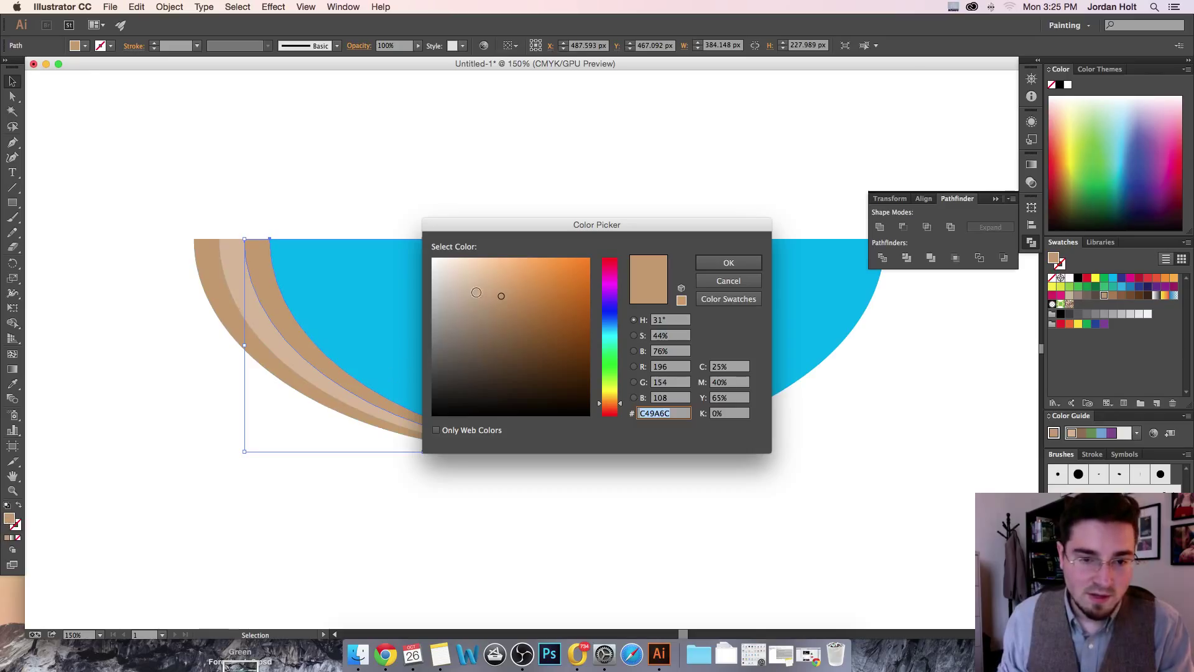
left_click_drag(476, 292, 473, 267)
left_click(729, 263)
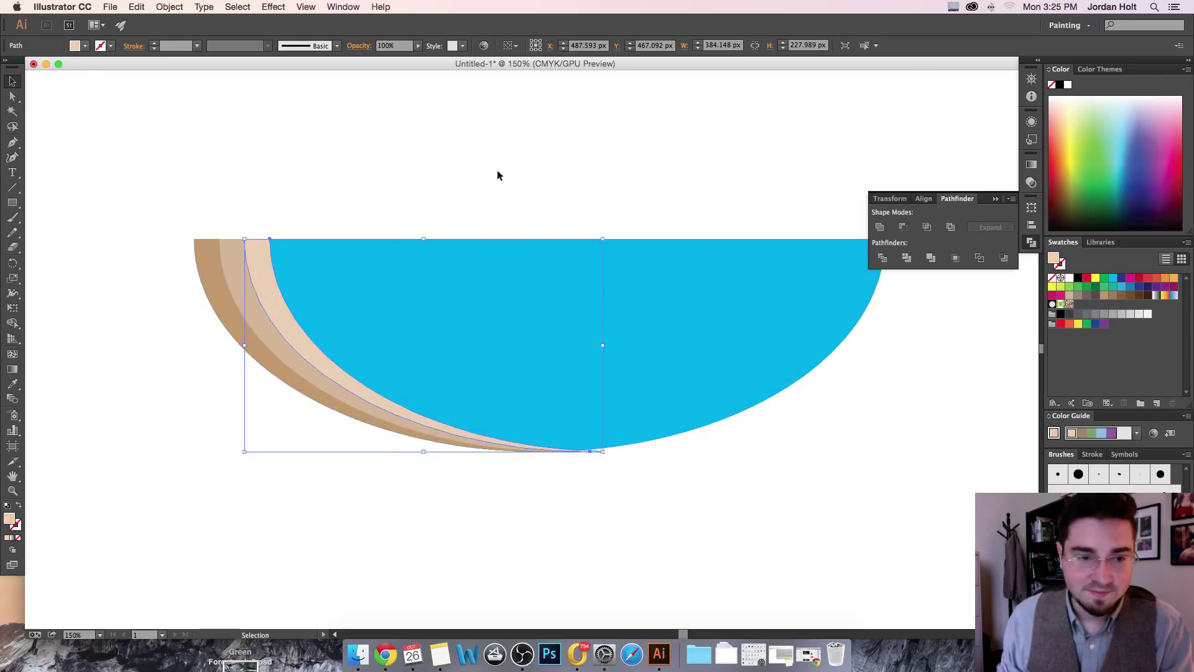
left_click(498, 171)
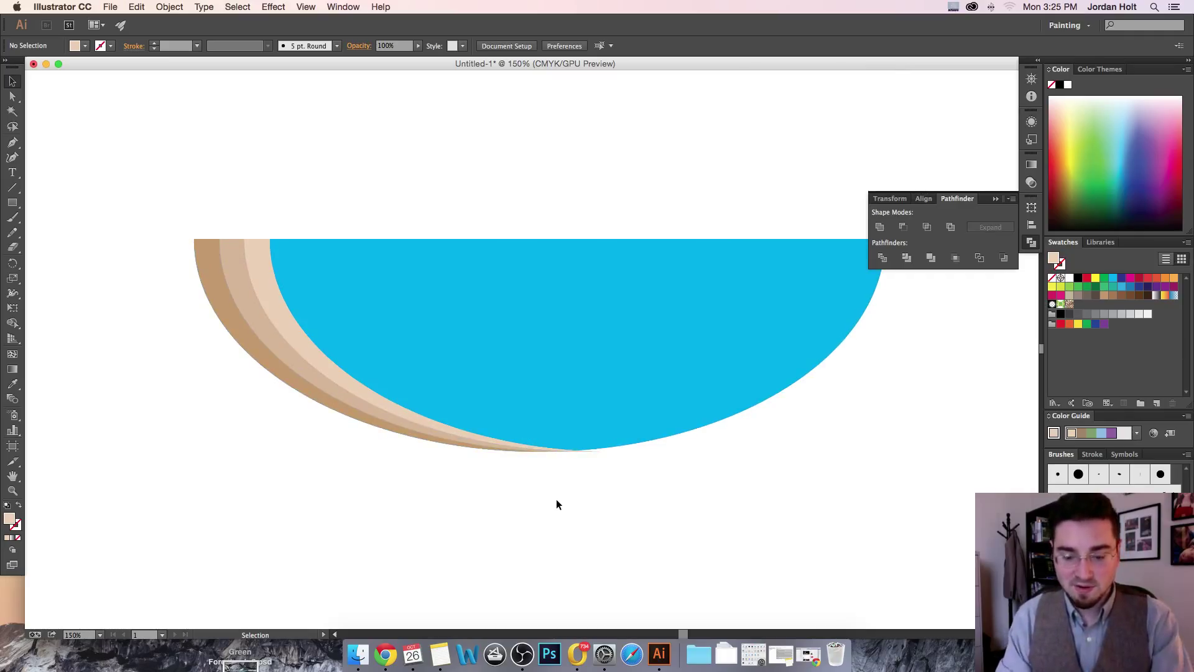
- Zoom in and pan to inspect the thin tails of the stripes
key("super+equal")
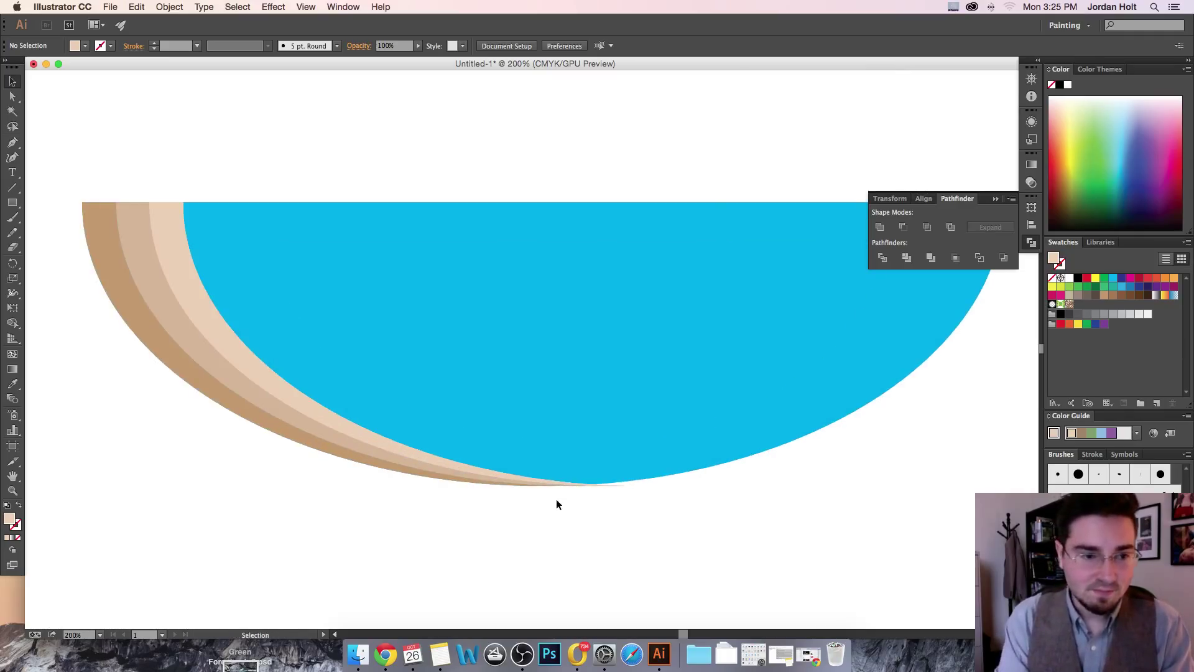
left_click_drag(629, 456, 690, 413)
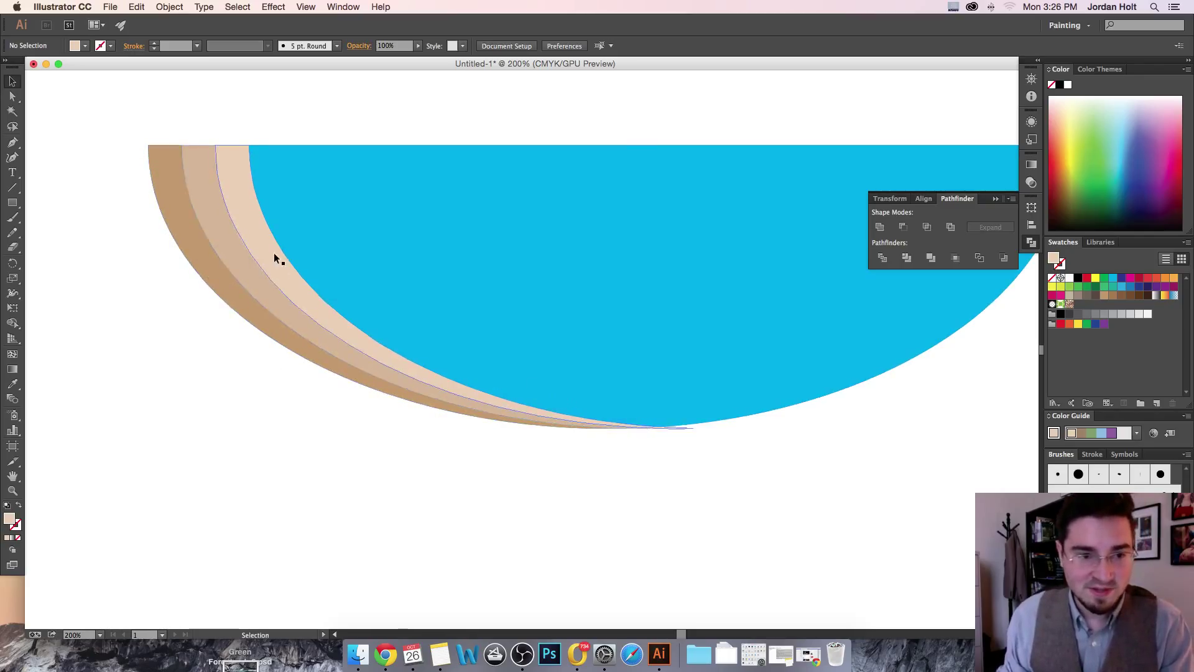
key("super+equal")
key("super+equal")
key("super+equal")
key("super+equal")
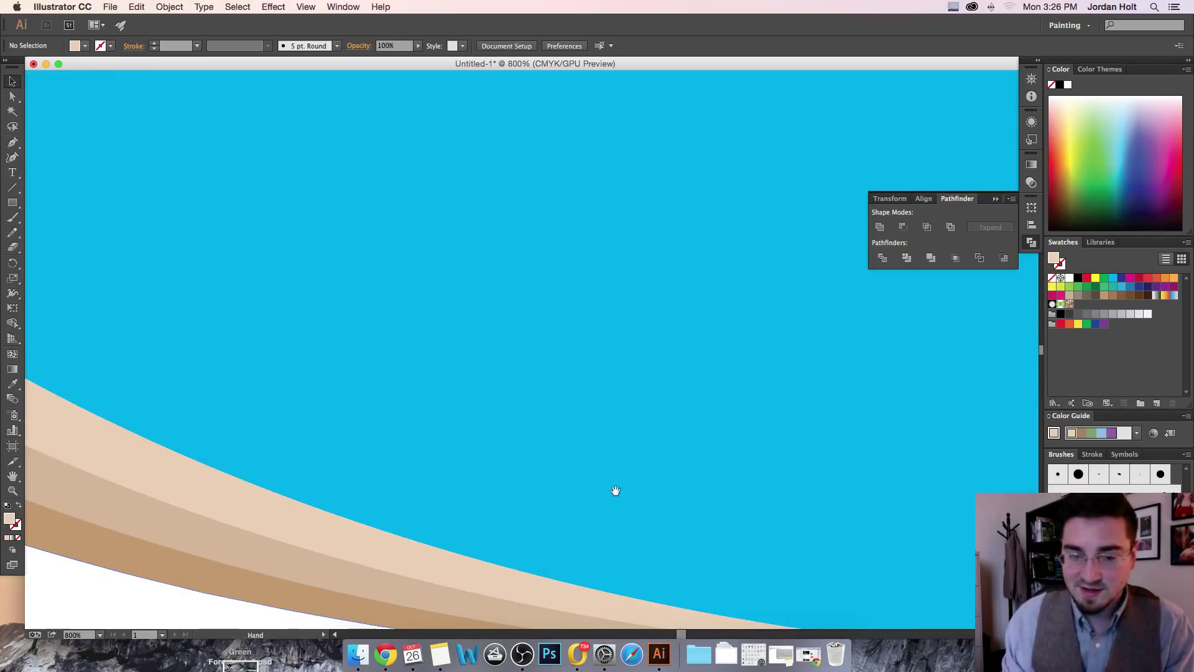
left_click_drag(743, 508, 563, 230)
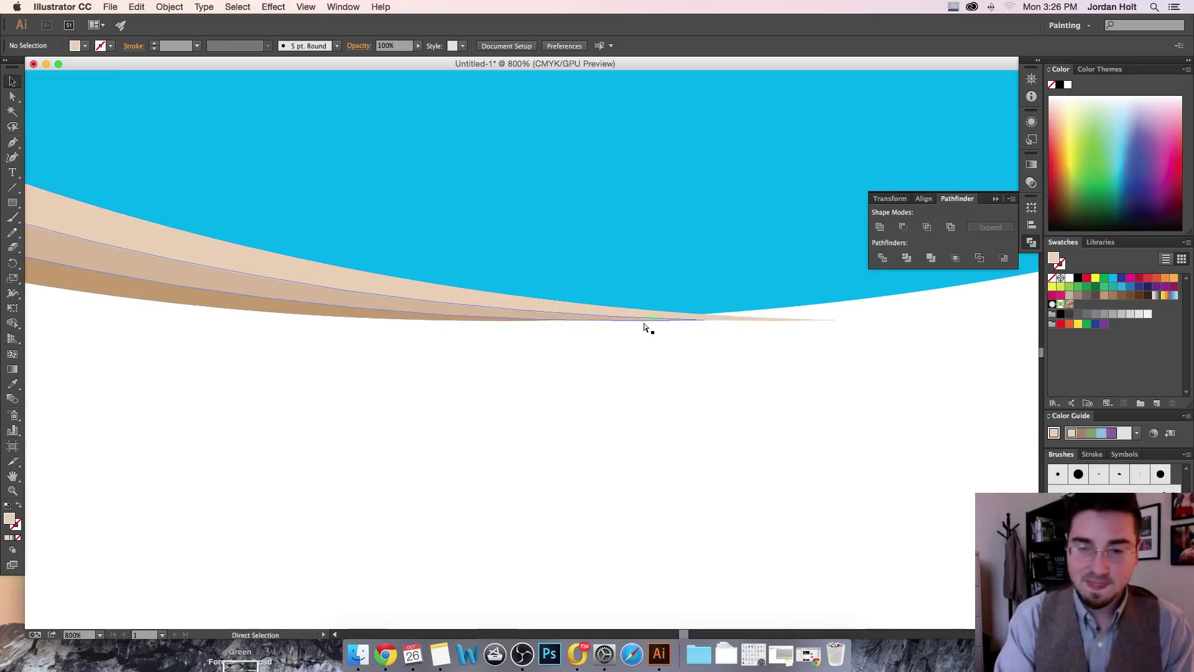
key("super+minus")
key("super+minus")
key("super+minus")
key("super+minus")
key("super+minus")
key("super+minus")
key("super+minus")
key("super+minus")
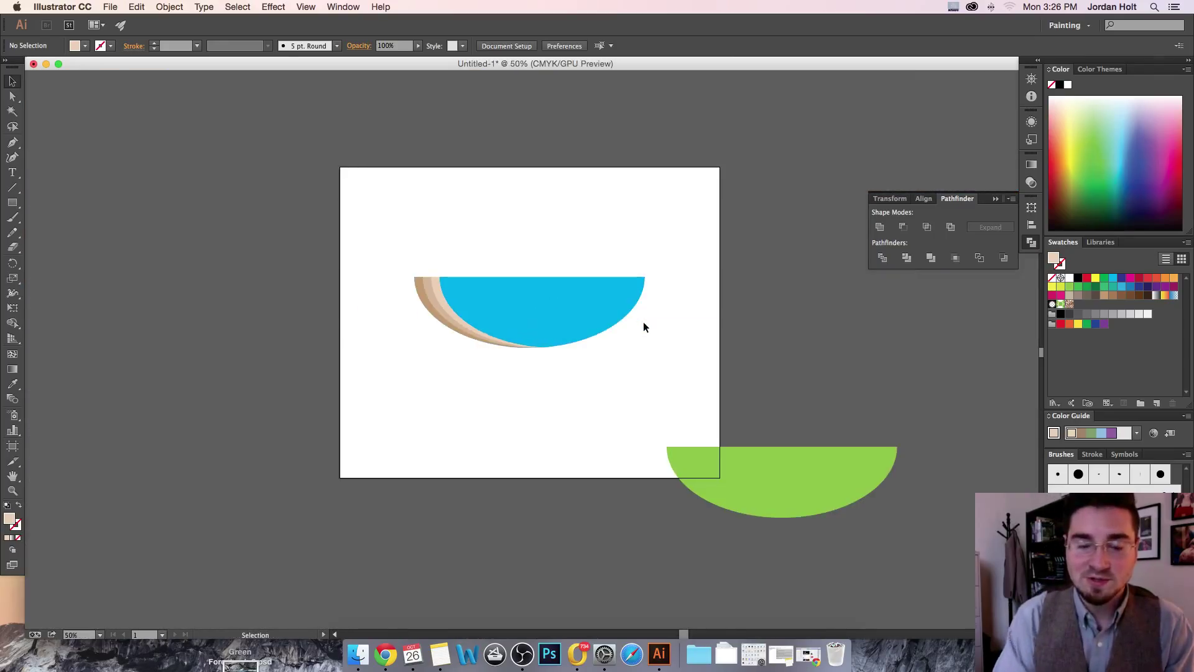
key("super+equal")
key("super+equal")
key("super+equal")
key("super+equal")
key("super+equal")
key("super+equal")
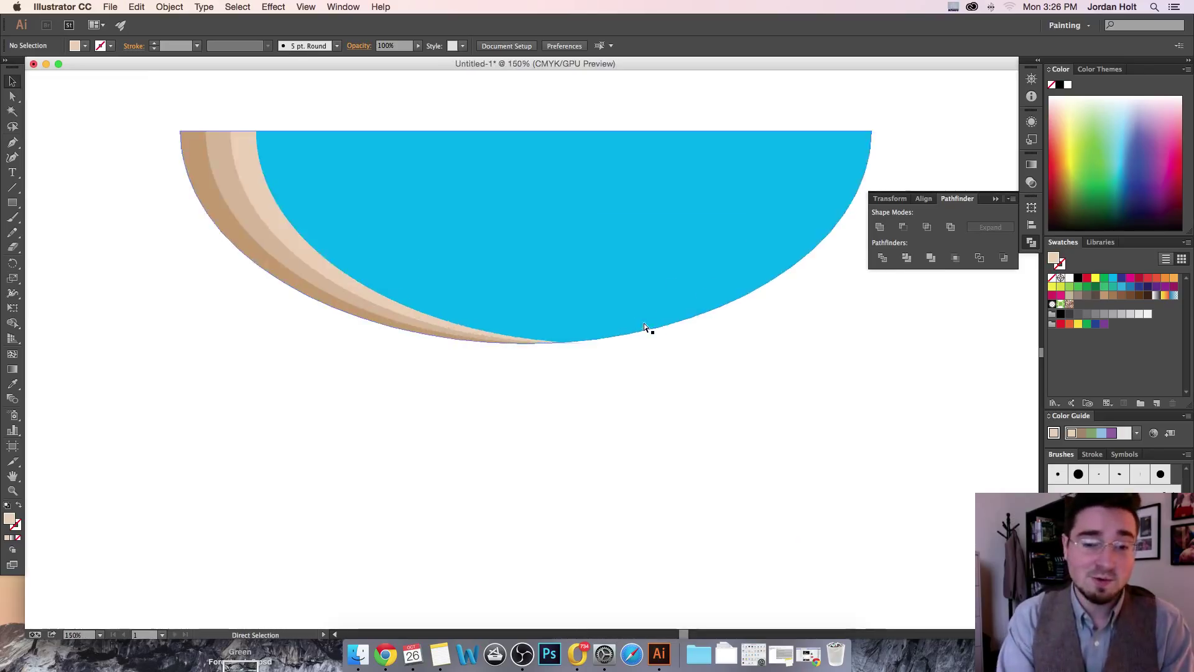
key("super+equal")
left_click(633, 322)
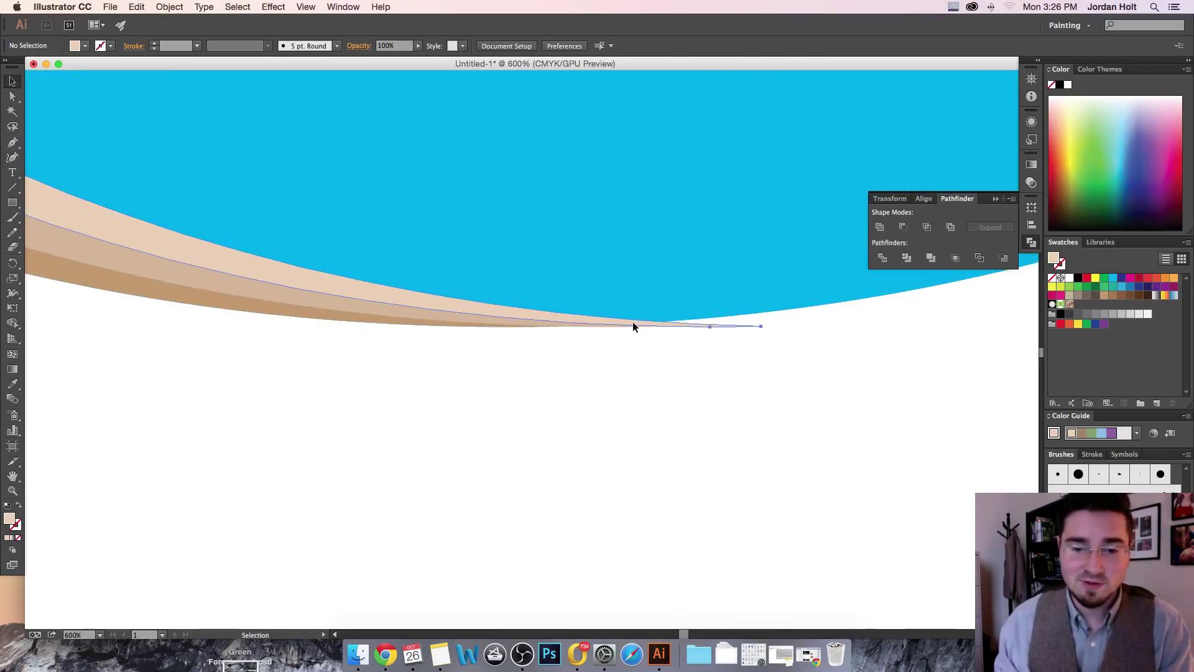
left_click(13, 247)
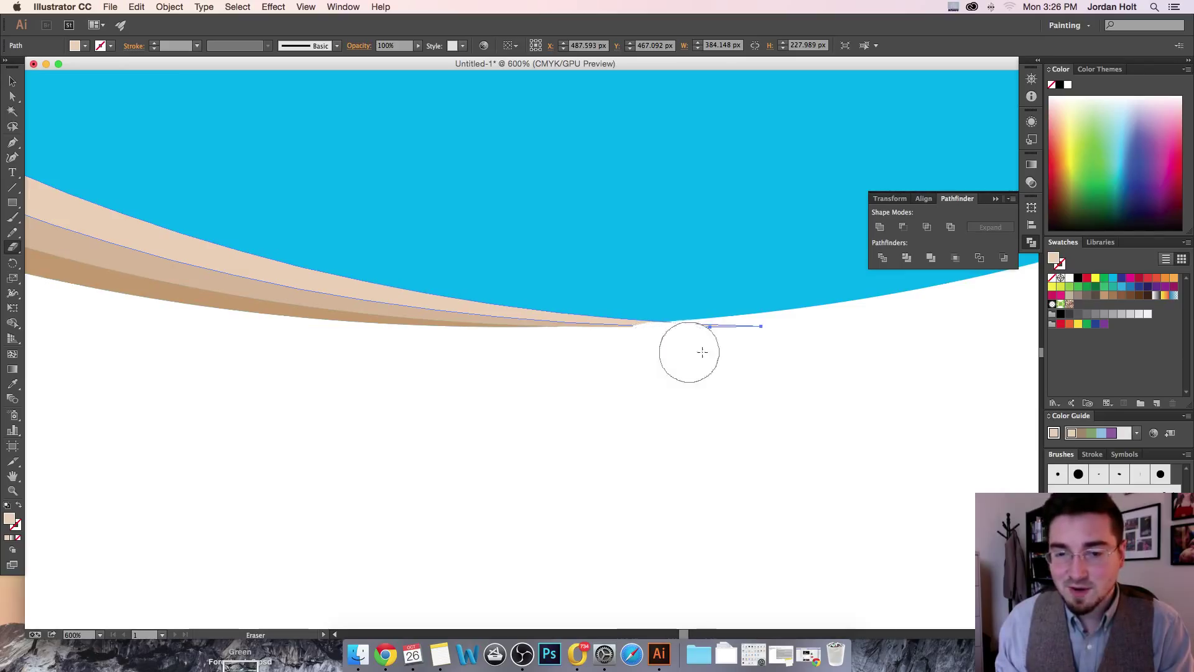
left_click_drag(688, 353, 799, 354)
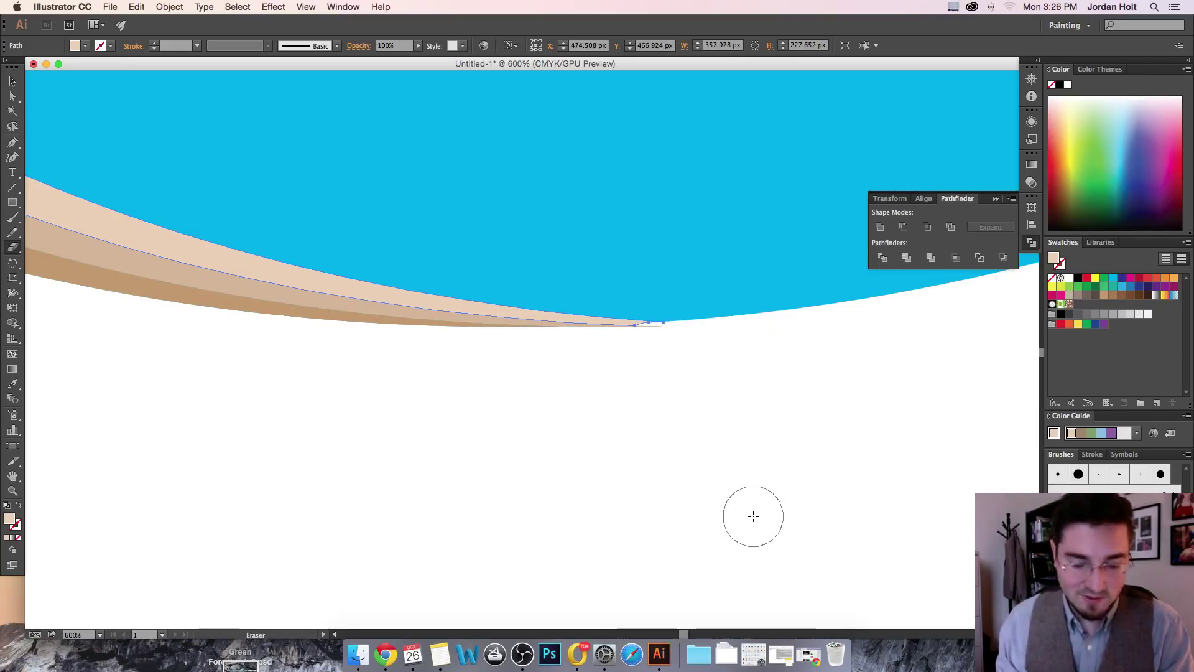
key("super+z")
left_click(8, 78)
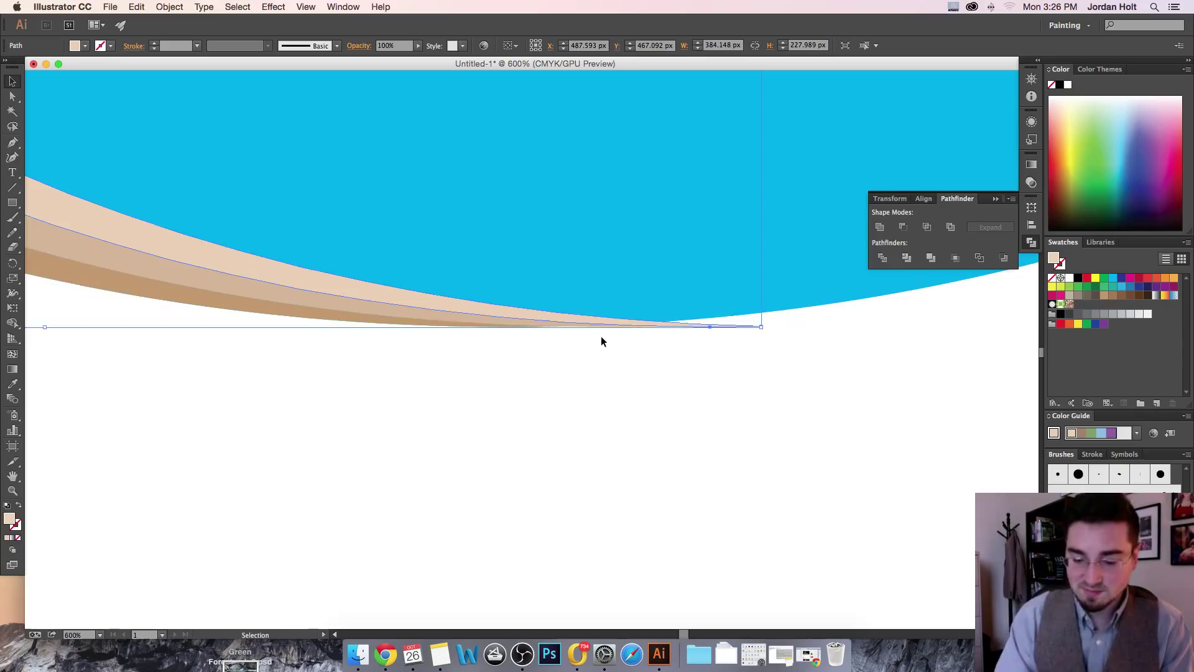
scroll(601, 336, "down", 10)
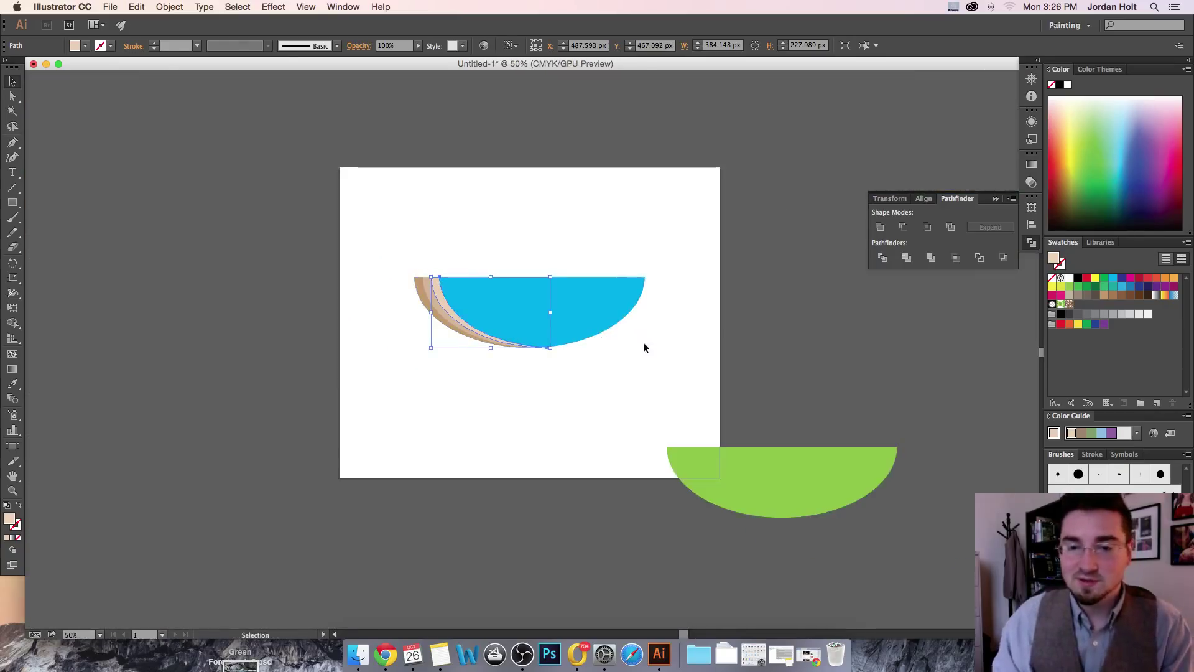
left_click(643, 343)
left_click(838, 464)
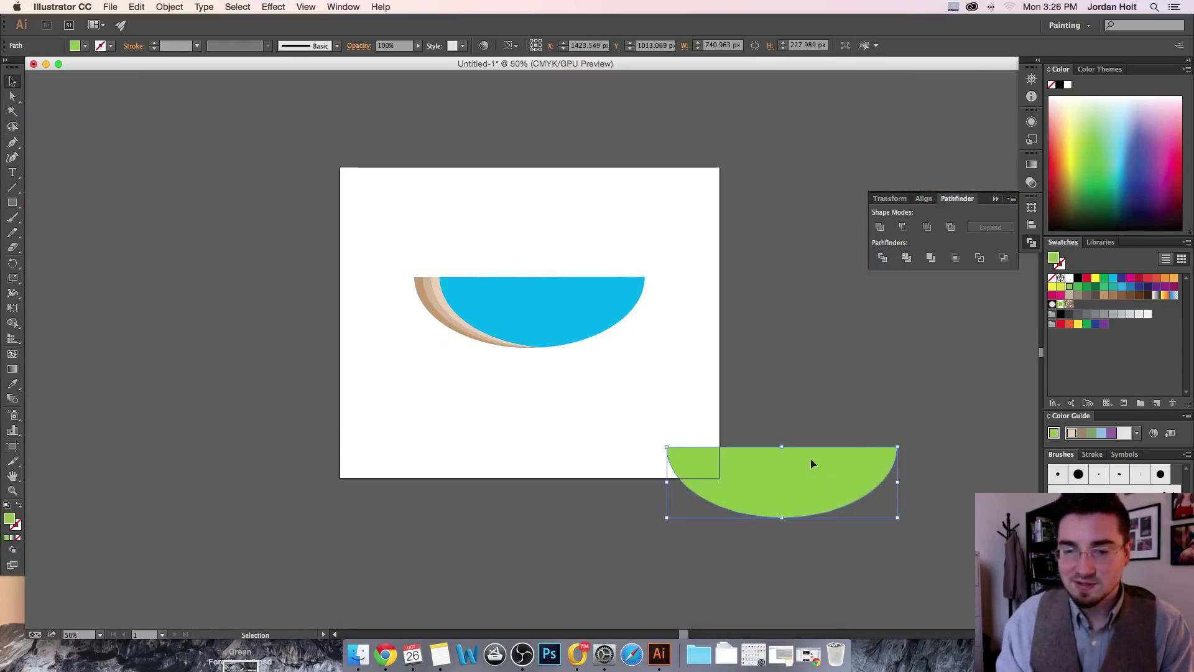
scroll(812, 464, "right", 8)
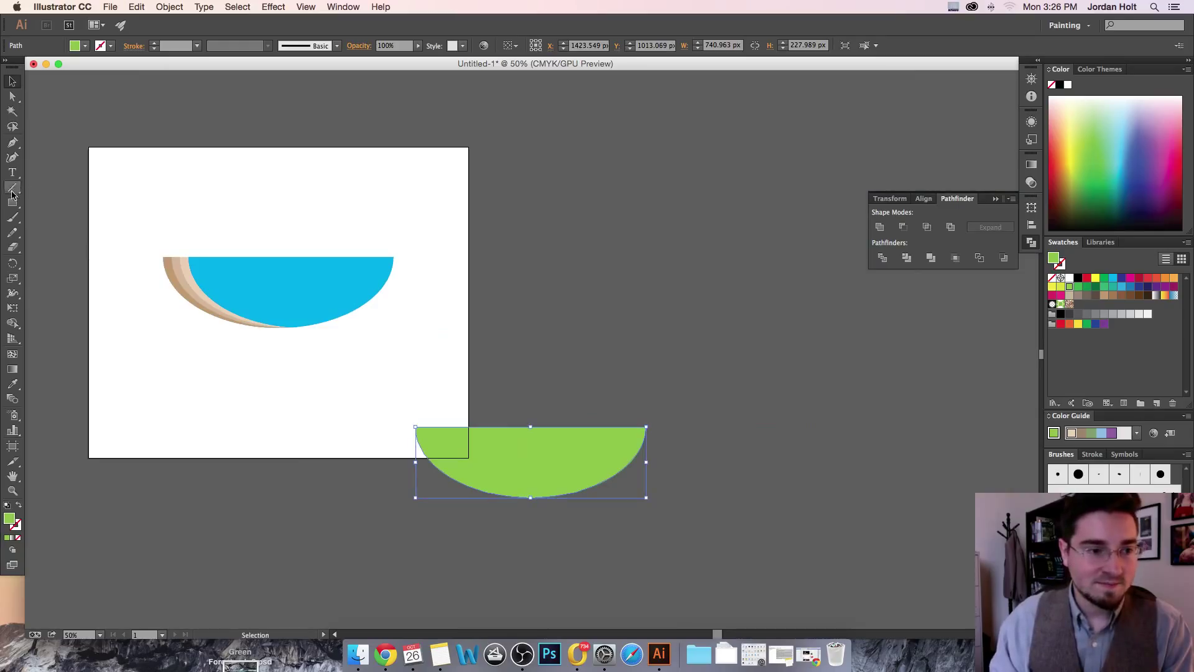
- Draw a large magenta-filled rectangle to the right of the artboard
left_click(12, 201)
mouse_move(623, 127)
left_mouse_down()
mouse_move(893, 405)
mouse_move(1001, 488)
left_mouse_up()
left_click(85, 47)
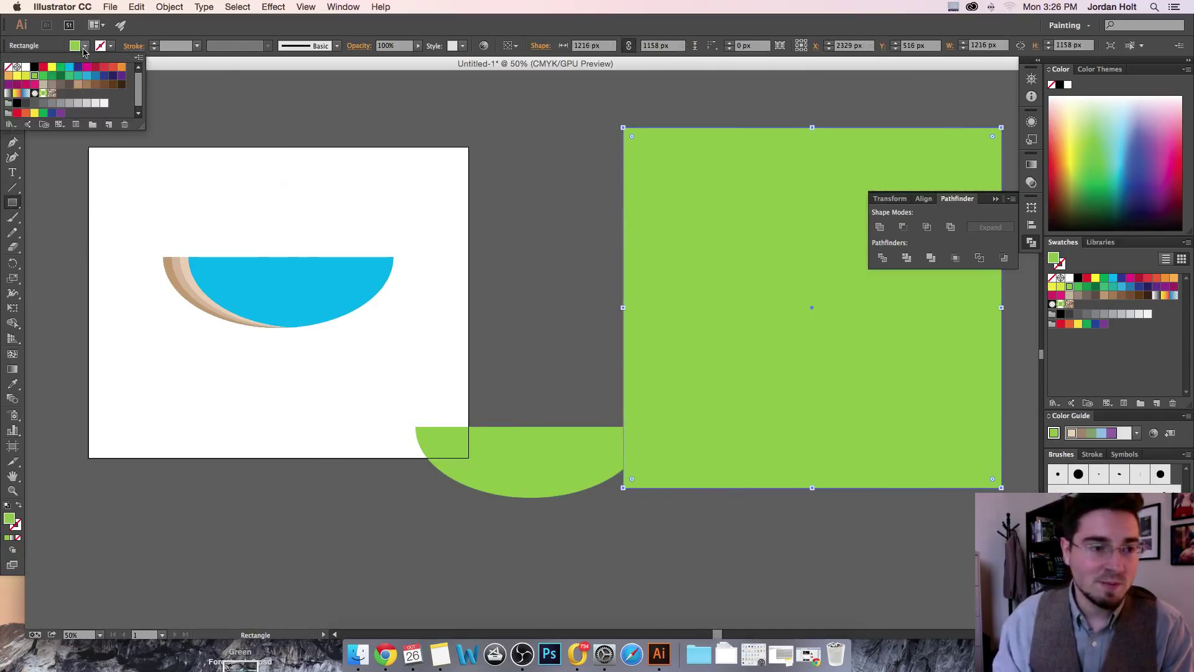
left_click(88, 67)
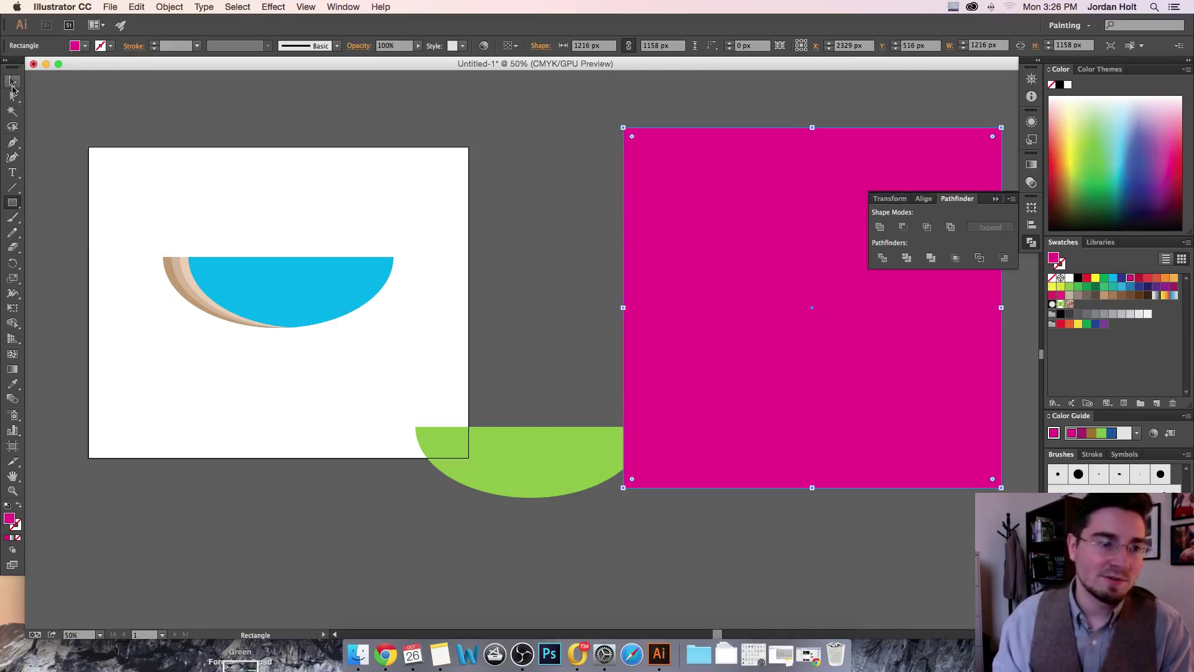
left_click(11, 84)
left_click(285, 106)
- Copy the green half-ellipse onto the rectangle and subtract it with Minus Front to cut a hole
left_click(550, 482)
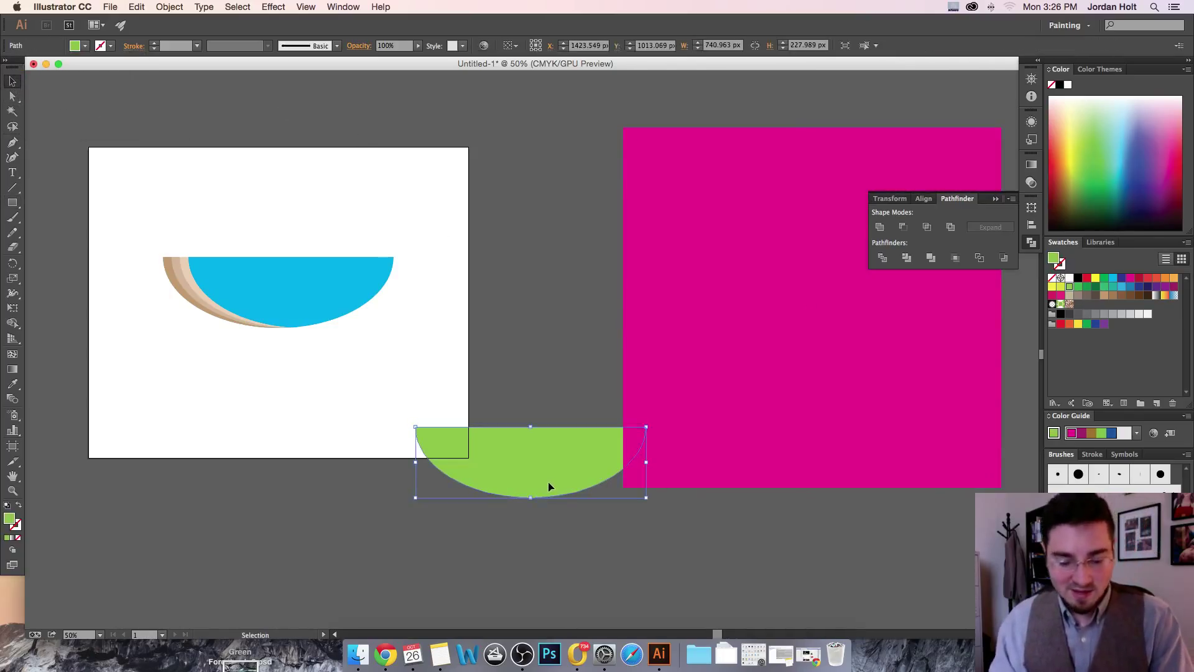
left_click_drag(548, 482, 827, 305)
left_click(895, 414, "shift")
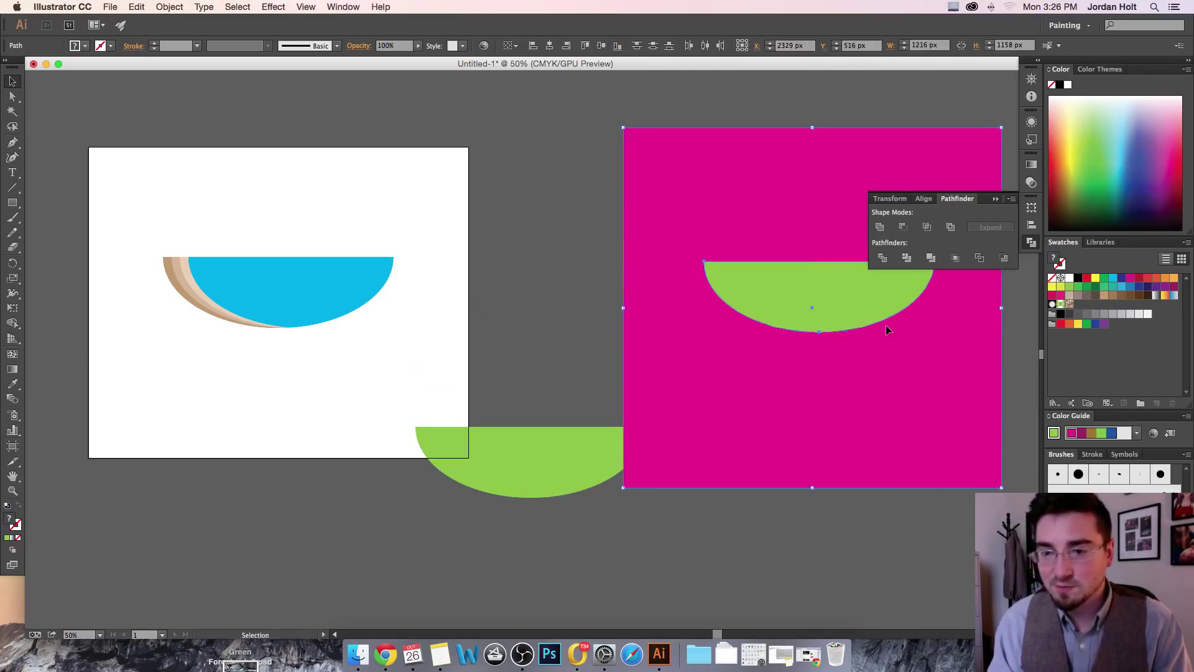
scroll(888, 317, "up", 1)
left_click(905, 228)
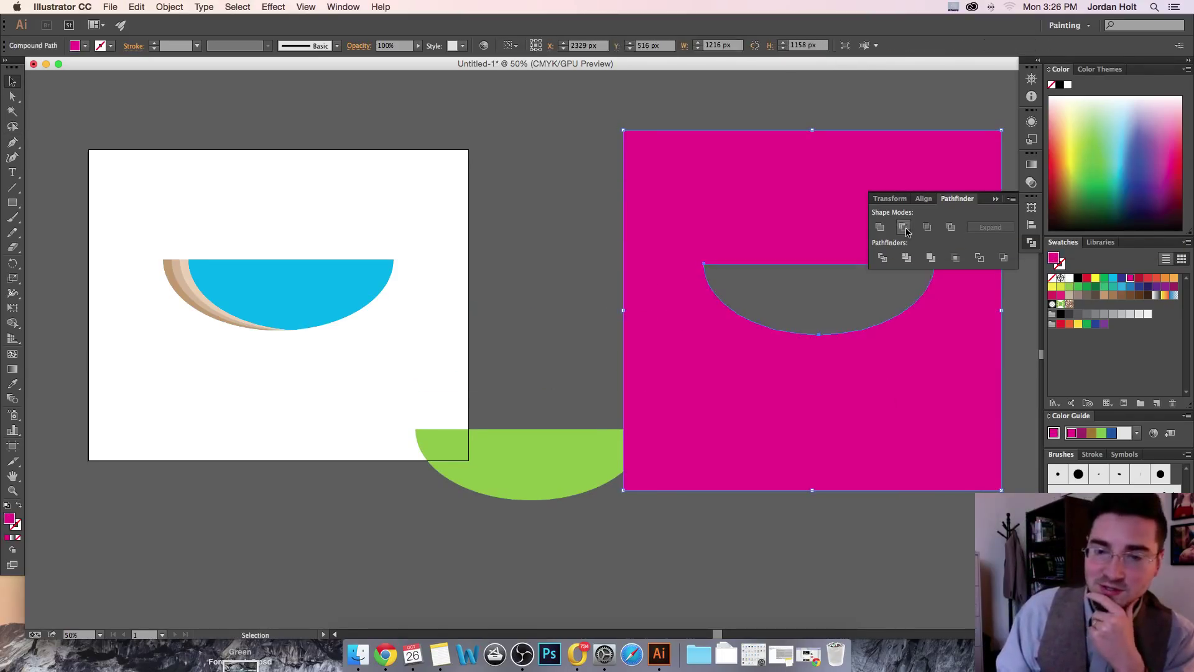
left_click(533, 297)
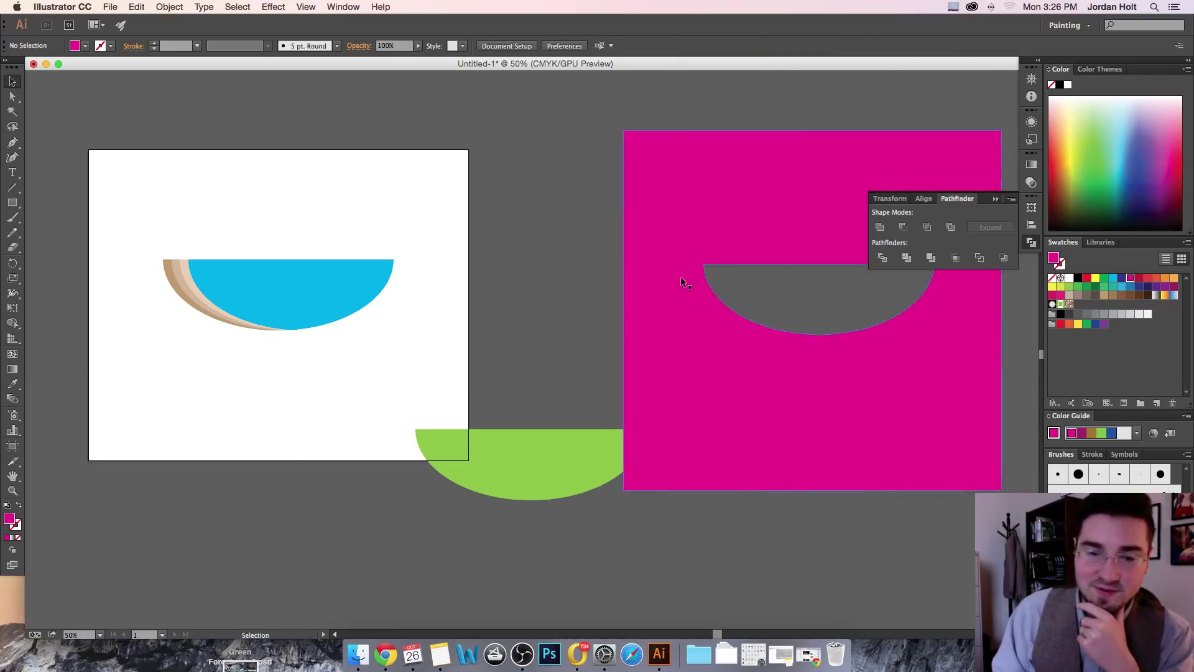
- Copy and paste the magenta cut-out frame and move the copy over the artboard
left_click(812, 392)
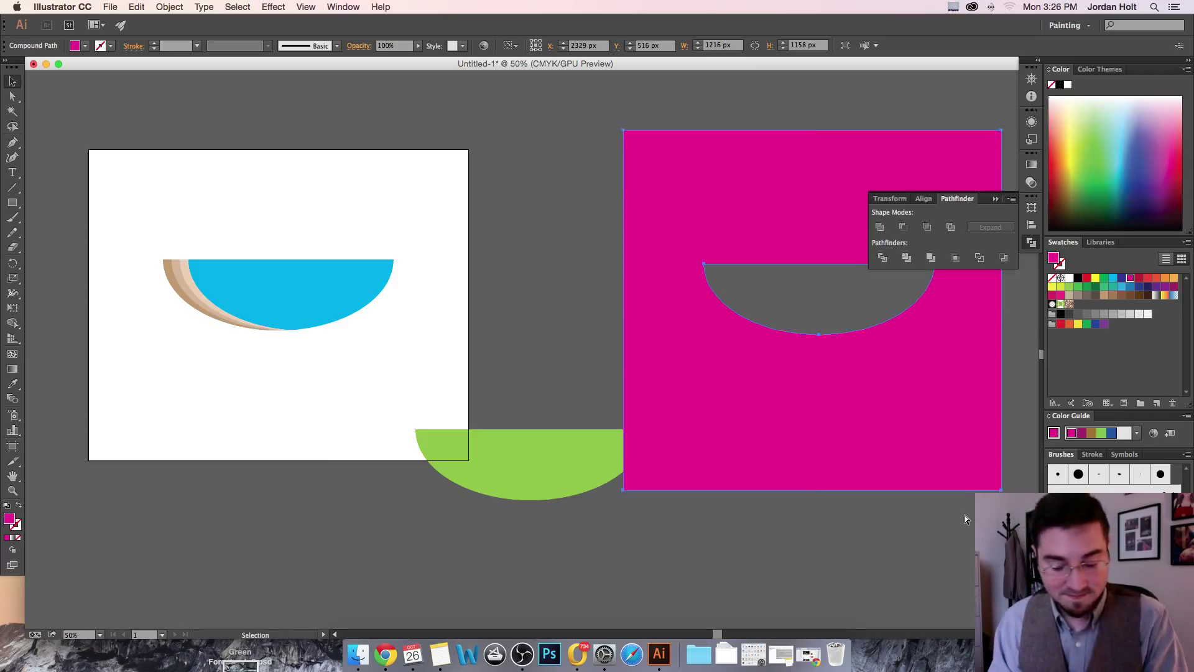
key("super+c")
key("super+v")
left_click_drag(661, 435, 412, 405)
- Zoom in on the whale's left side and nudge the magenta frame down slightly
left_click_drag(305, 397, 498, 403)
key("super+equal")
key("super+equal")
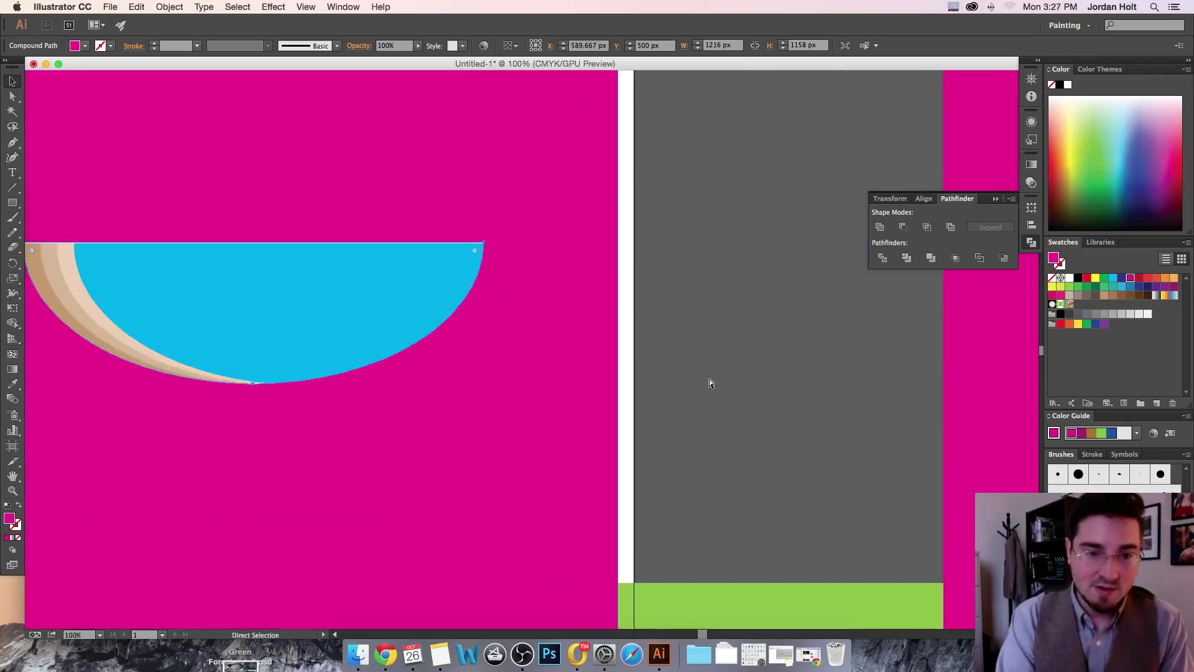
left_click_drag(421, 352, 686, 372)
left_click_drag(560, 349, 754, 344)
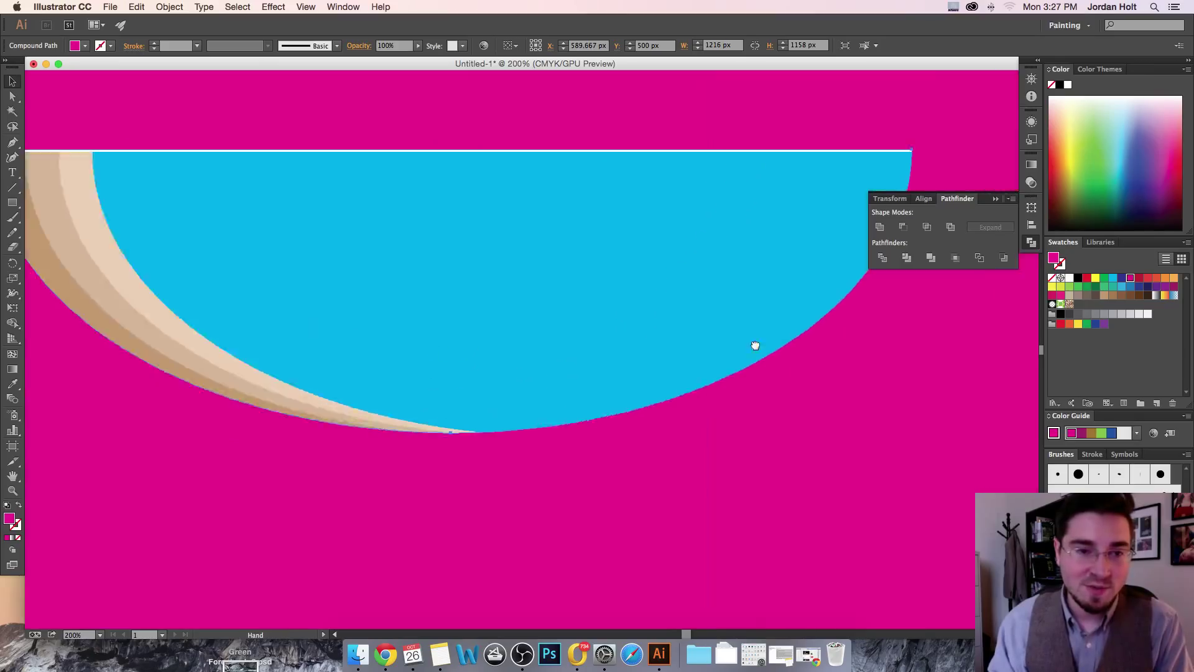
left_click_drag(141, 340, 322, 325)
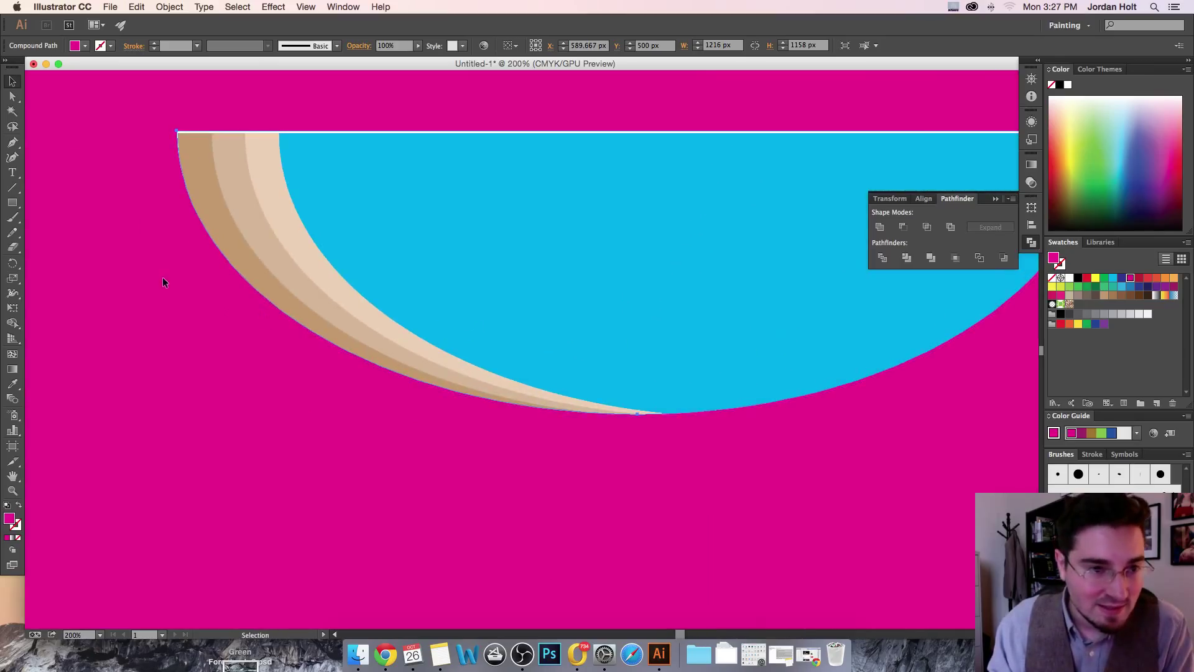
left_click_drag(162, 277, 162, 280)
- Nudge the magenta frame so its curved edge meets the outer tan stripe without a gap
scroll(333, 376, "right", 5)
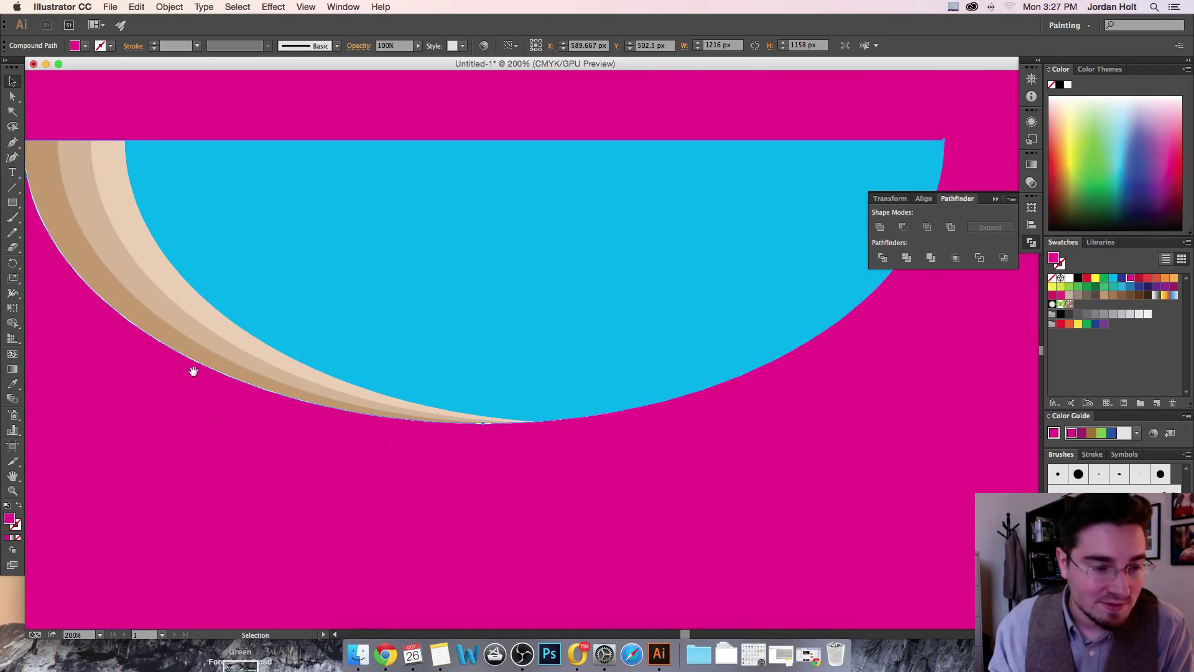
left_click_drag(193, 372, 473, 407)
scroll(472, 407, "up", 4)
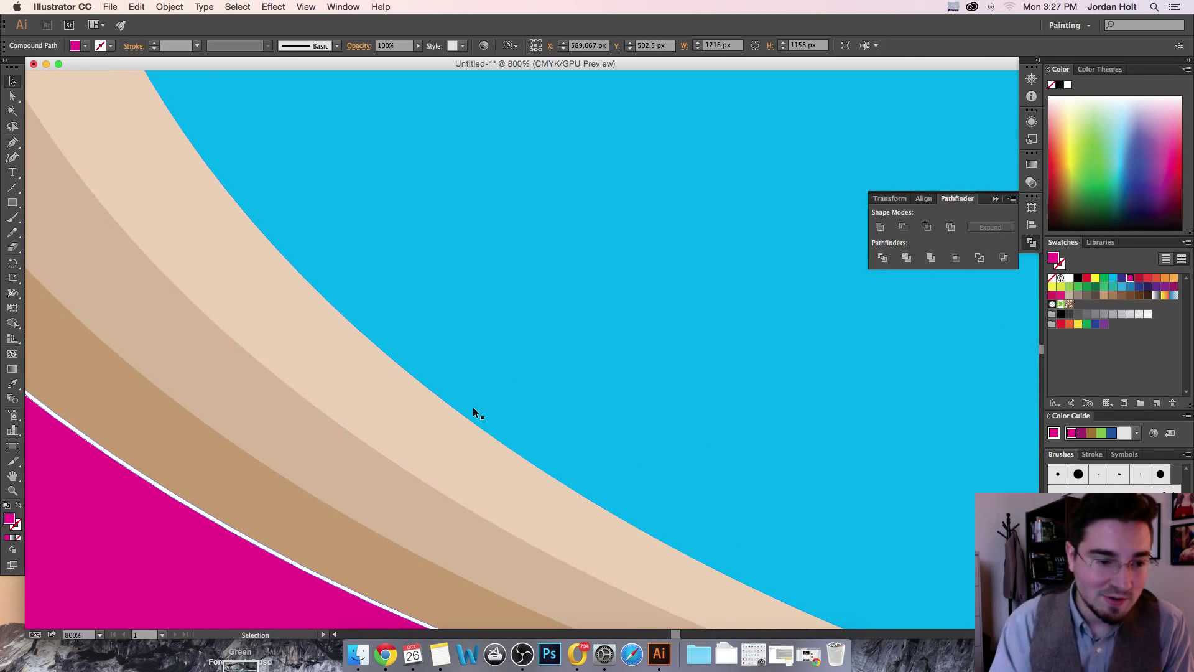
left_click_drag(261, 376, 786, 483)
left_click_drag(565, 397, 648, 532)
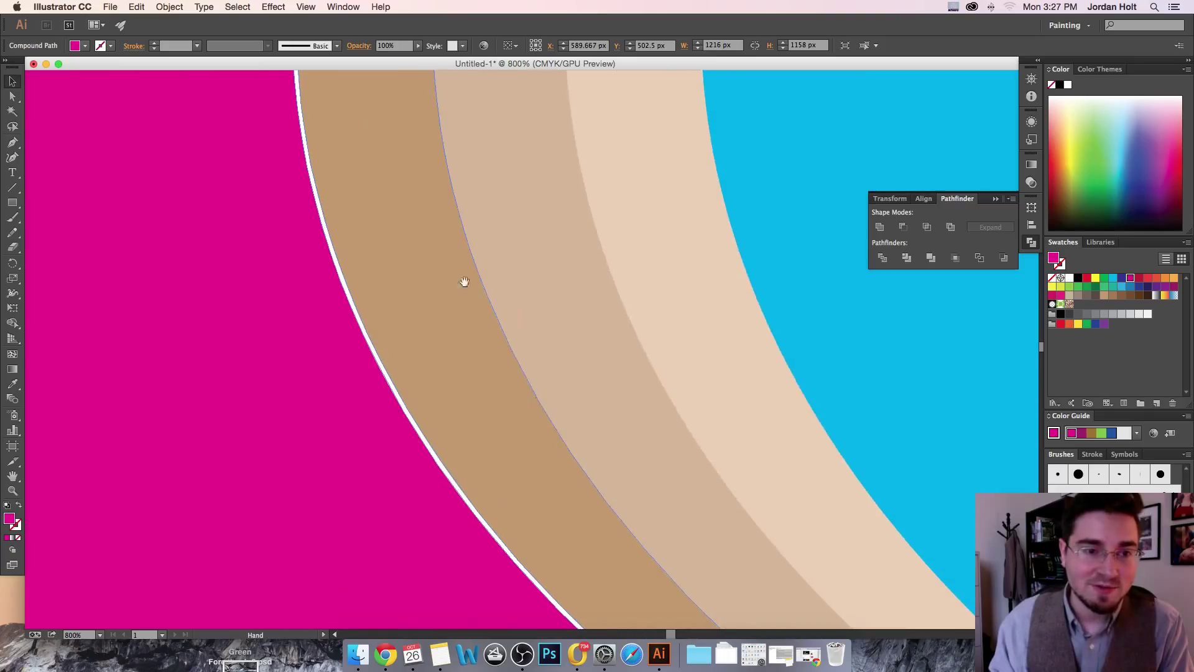
left_click_drag(464, 282, 568, 498)
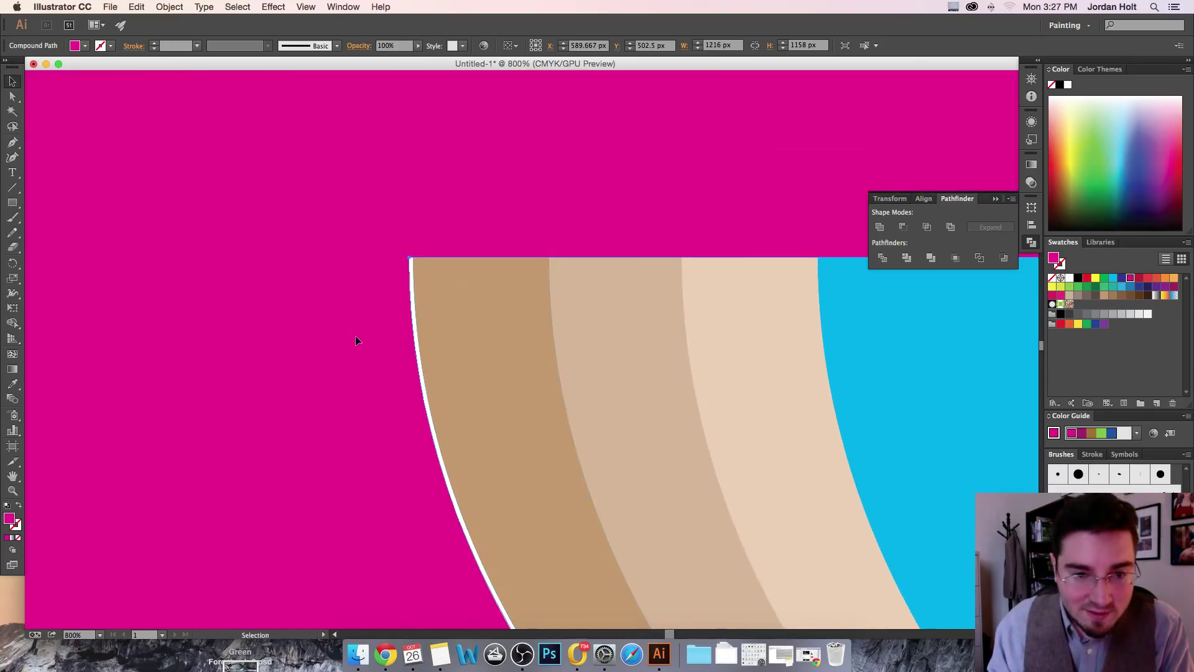
left_click_drag(356, 334, 360, 332)
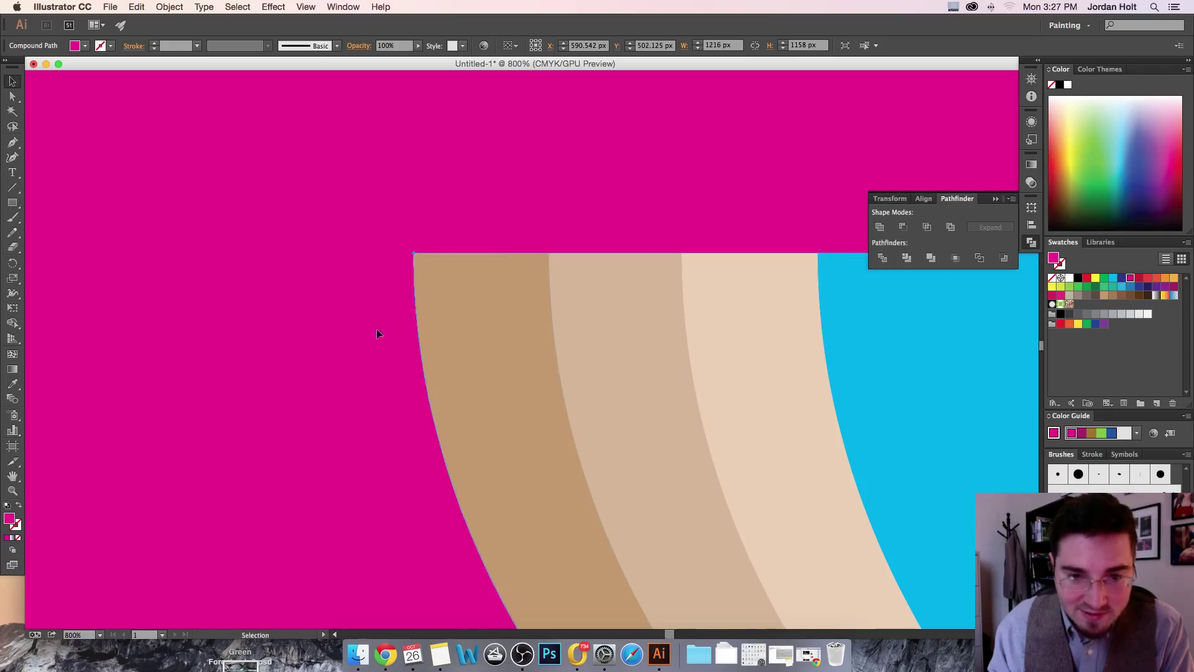
key("super+minus")
key("super+minus")
key("super+minus")
key("a")
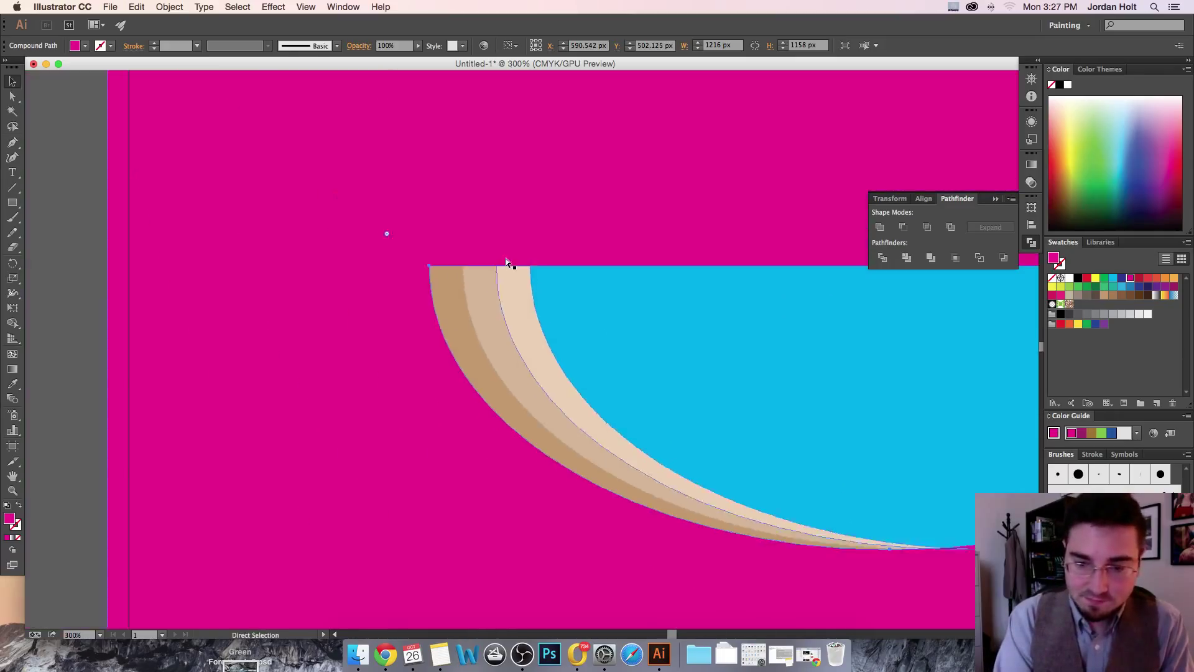
key("v")
key("super+minus")
key("super+minus")
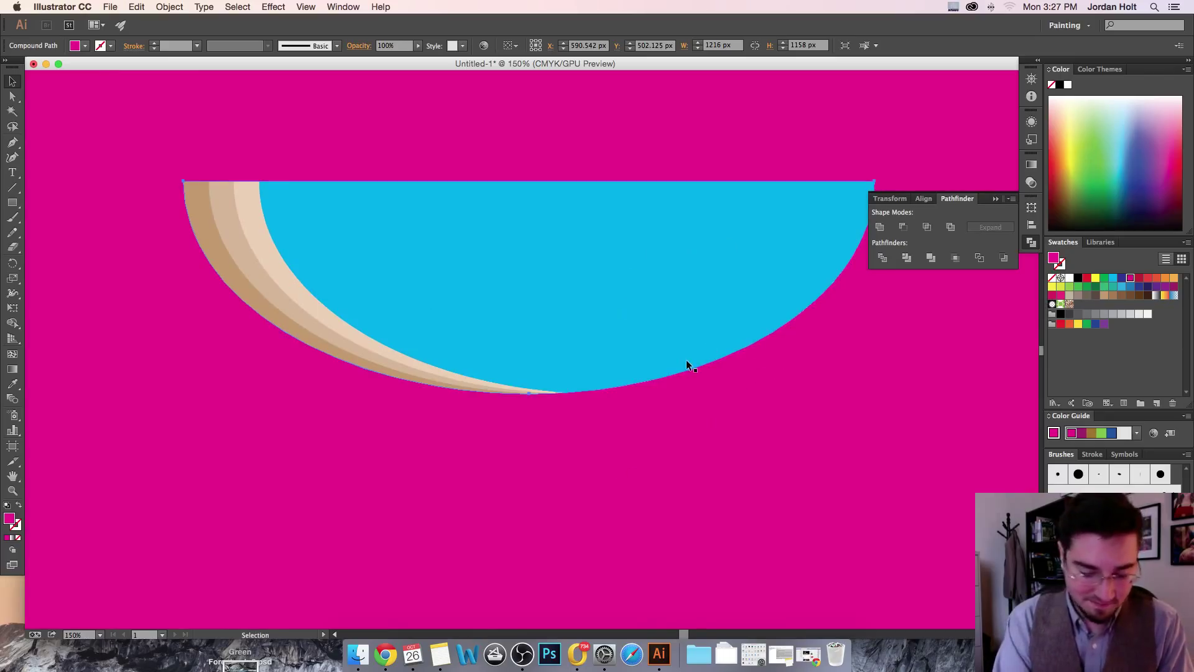
- Subtract the magenta frame from the beige stripe so its tip ends flush with the bowl's curve
key("super+plus")
key("super+plus")
key("super+plus")
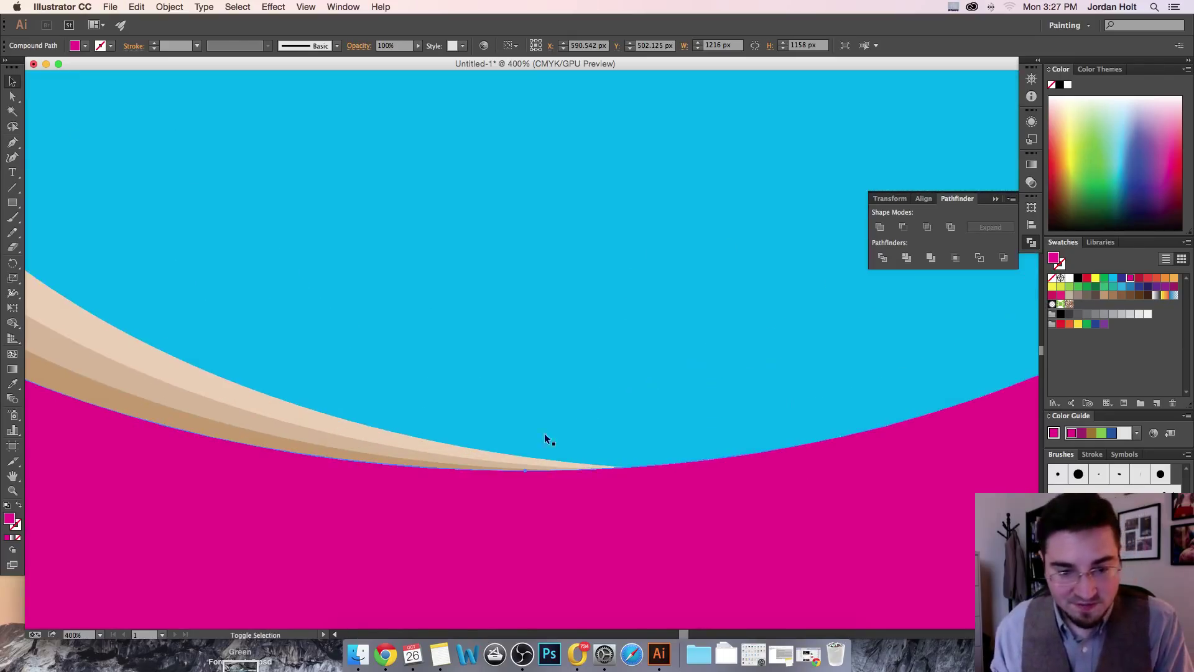
left_click(504, 464, "shift")
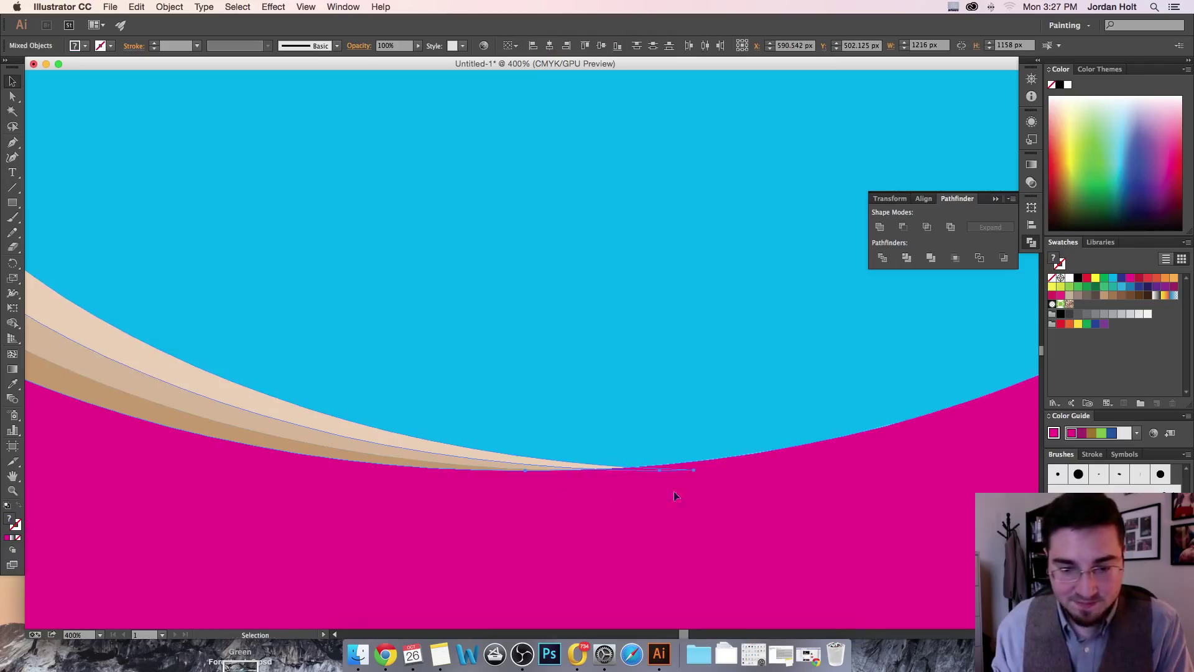
key("super+plus")
key("super+plus")
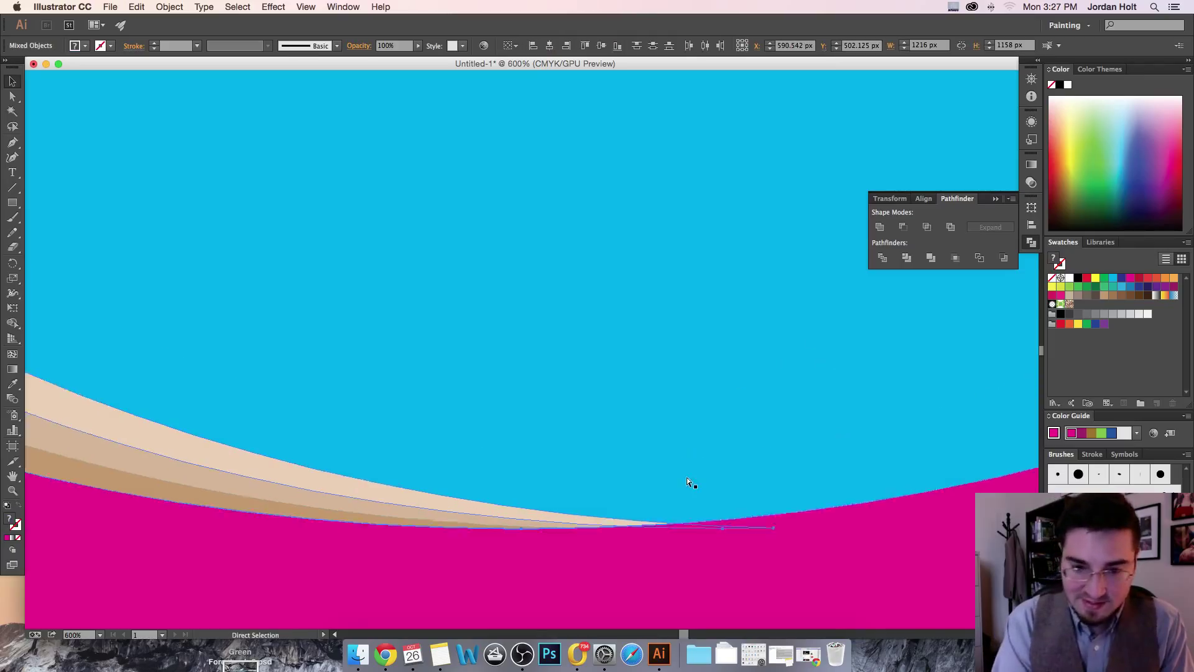
left_click_drag(685, 476, 566, 275)
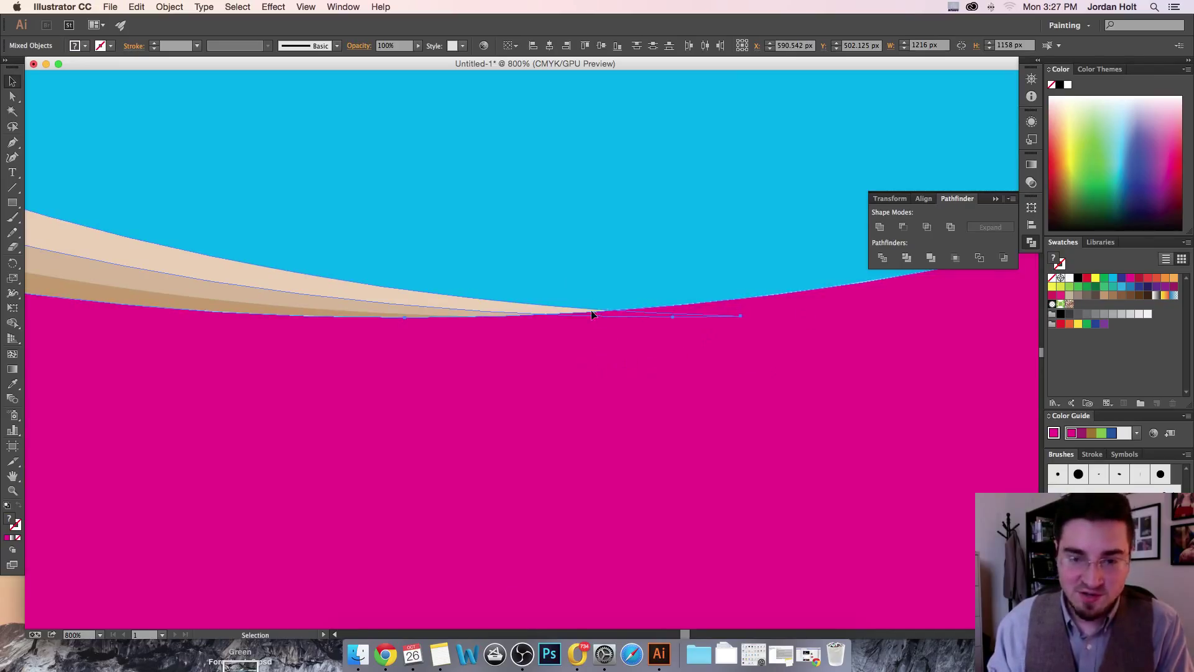
left_click(905, 229)
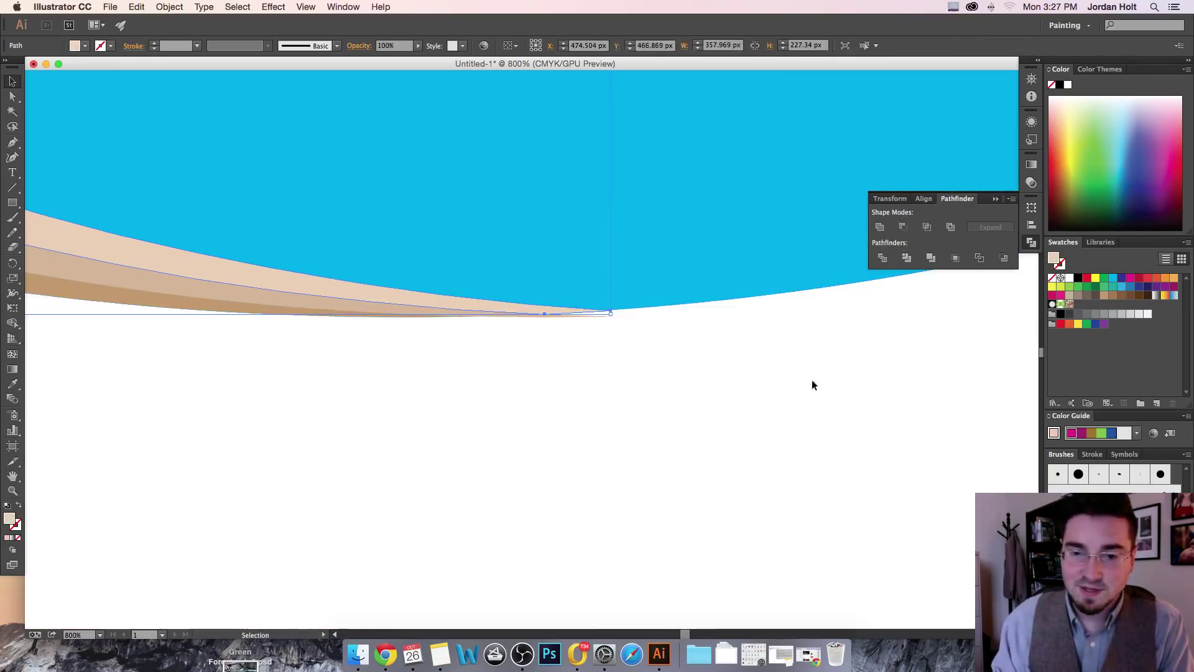
left_click(688, 386)
key("super+minus")
key("super+minus")
key("super+minus")
key("super+minus")
key("super+minus")
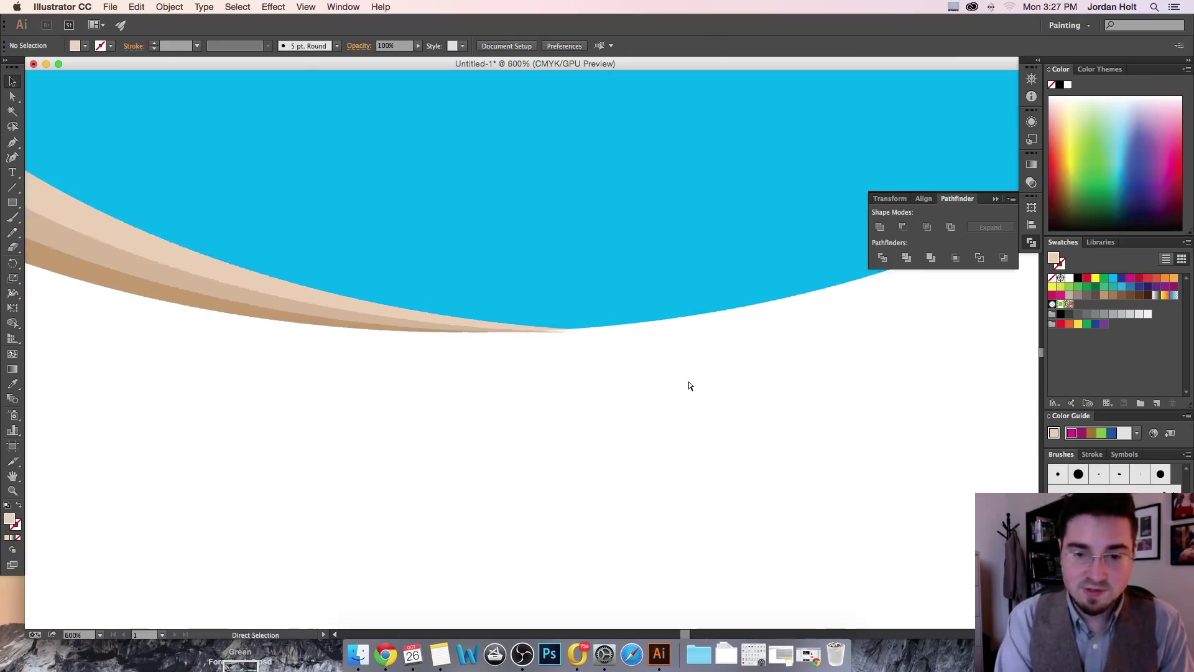
key("super+minus")
key("super+minus")
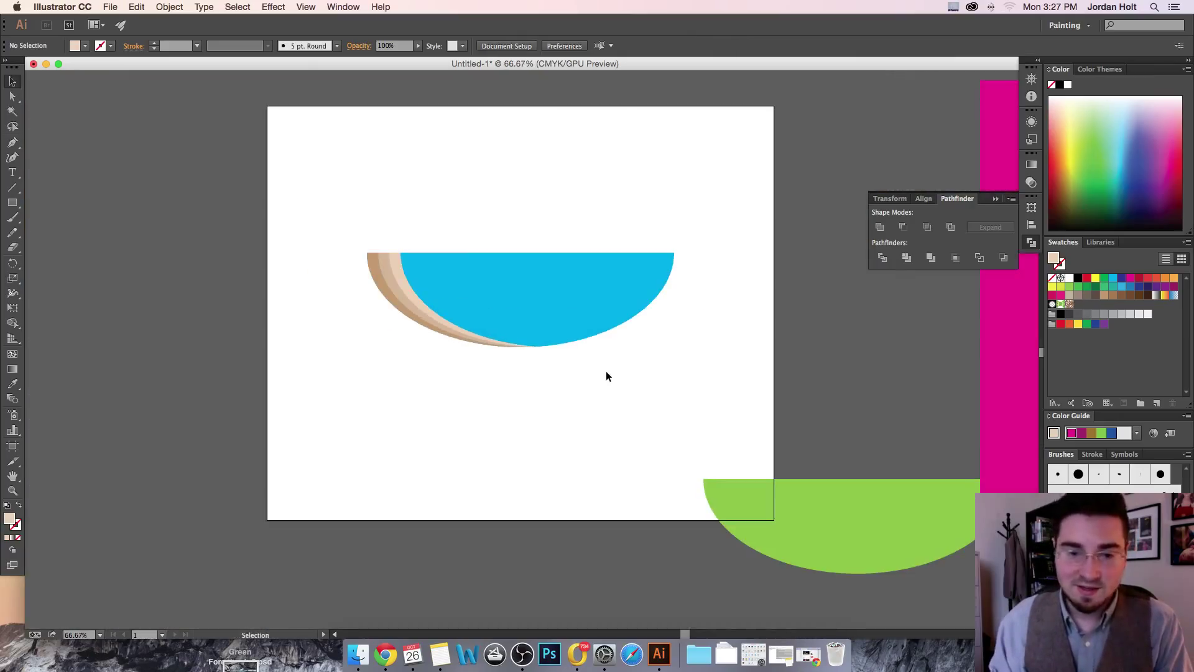
- Paste the magenta cutting shape back in and move it up-left over the bowl
key("super+equal")
key("super+equal")
key("super+equal")
key("super+equal")
key("super+equal")
key("super+equal")
key("super+equal")
key("super+equal")
key("super+equal")
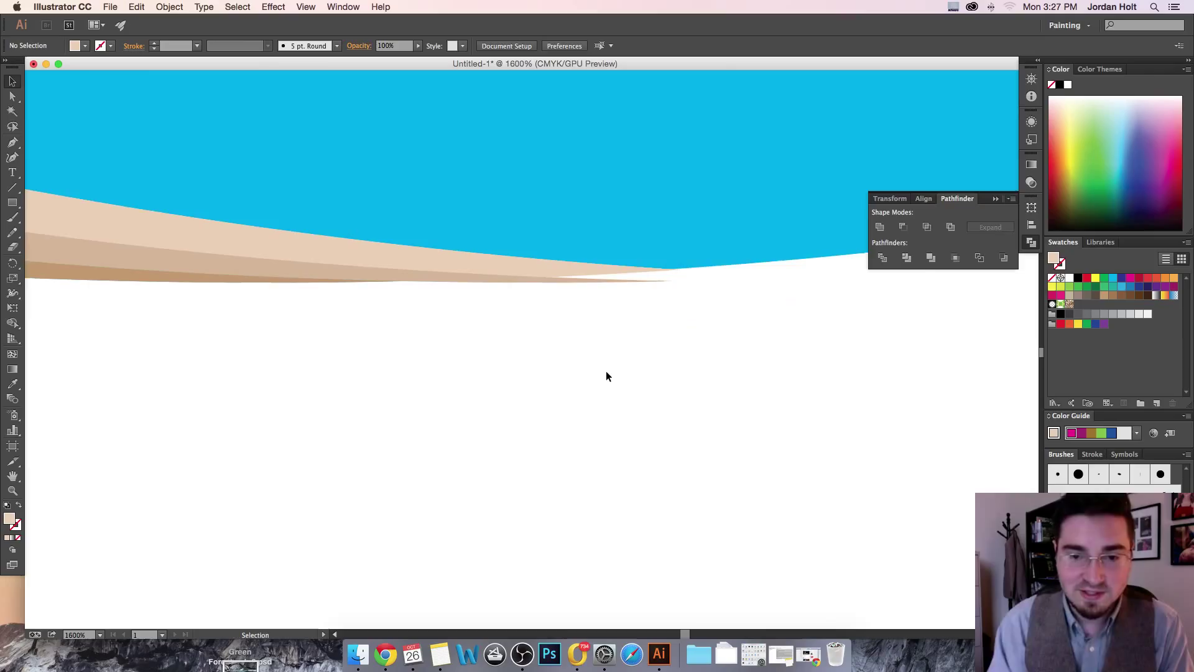
key("a")
key("super+minus")
key("super+minus")
key("super+minus")
key("super+minus")
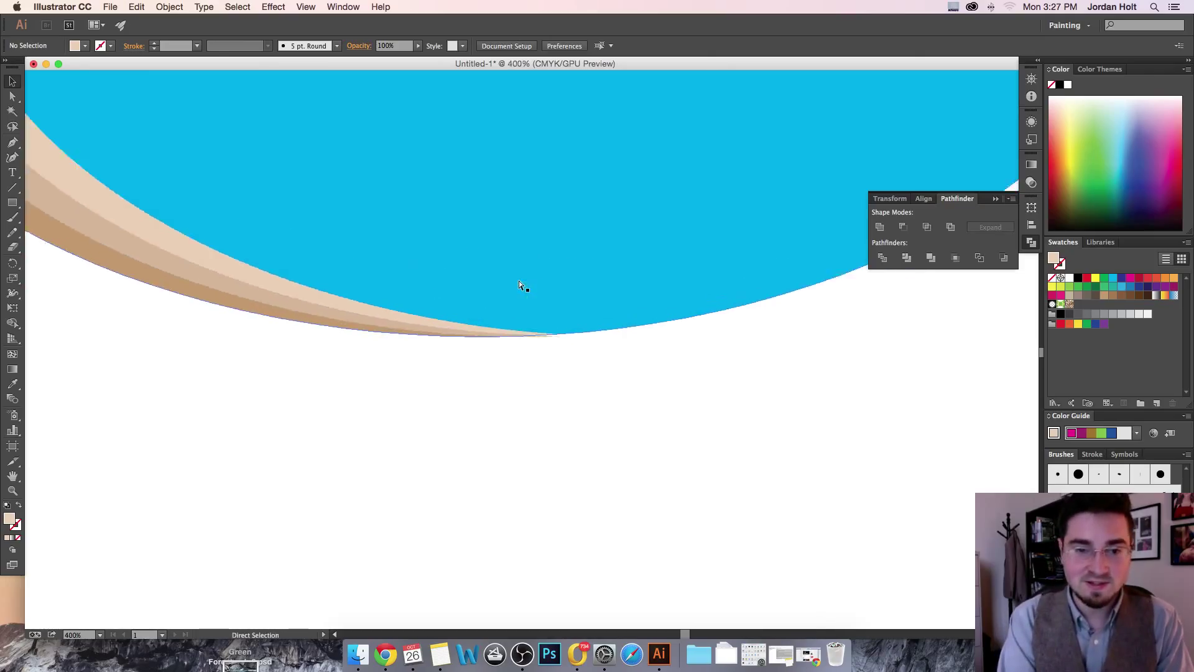
key("super+minus")
key("super+minus")
key("super+minus")
key("super+minus")
key("super+minus")
key("v")
key("super+alt+3")
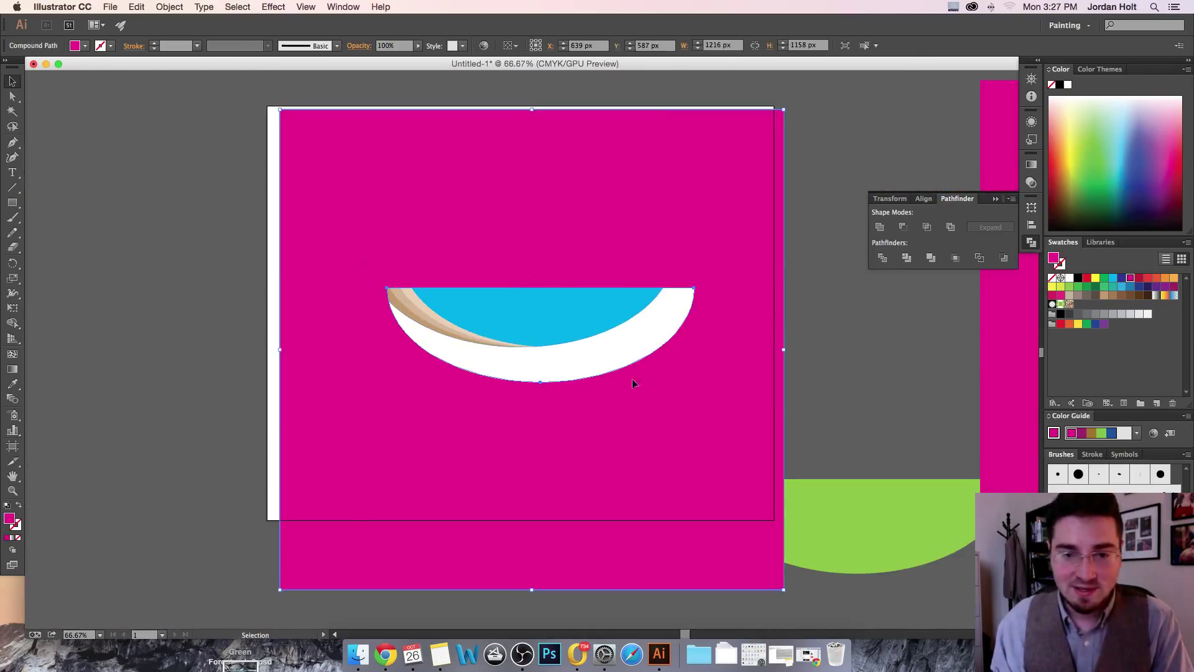
left_click_drag(648, 444, 625, 403)
- Align the magenta shape with the stripe edge and add the next beige stripe to the selection
key("super+plus")
key("super+plus")
key("super+plus")
key("super+plus")
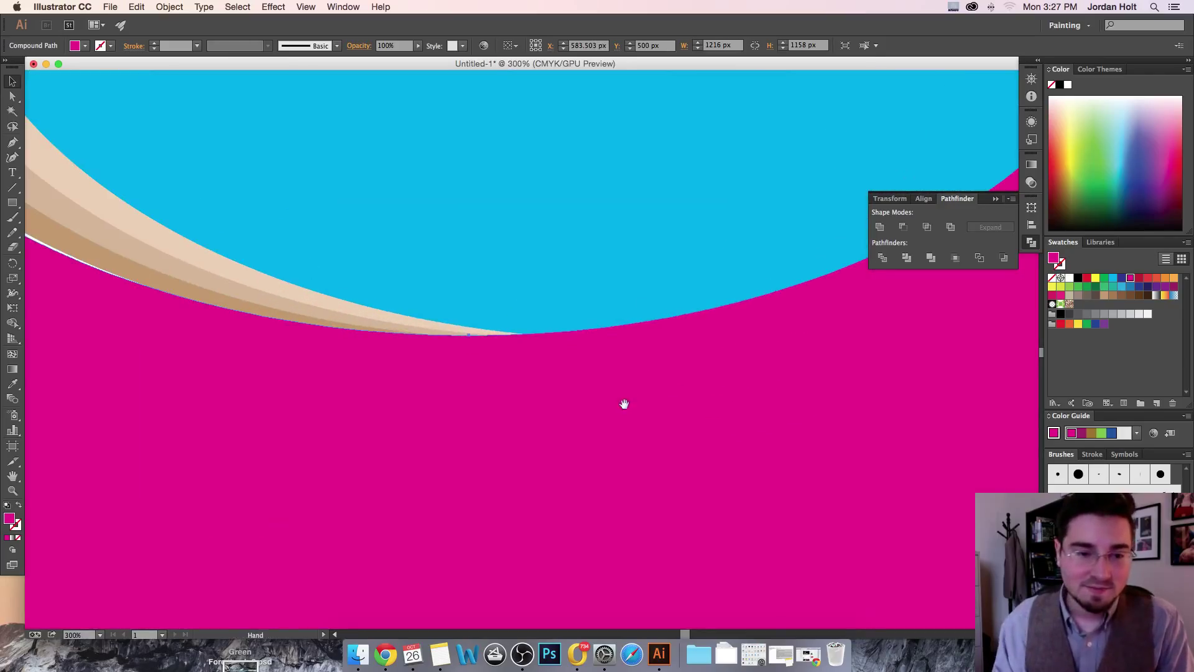
left_click_drag(241, 292, 560, 509)
left_click_drag(293, 389, 472, 479)
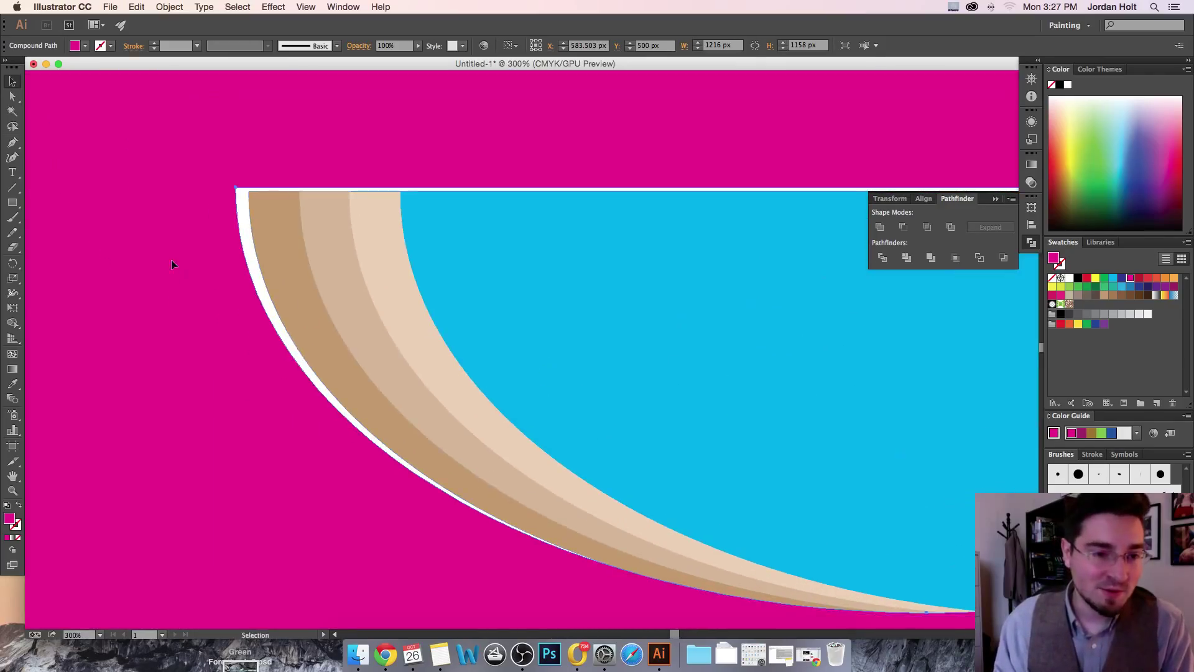
left_click_drag(173, 260, 184, 263)
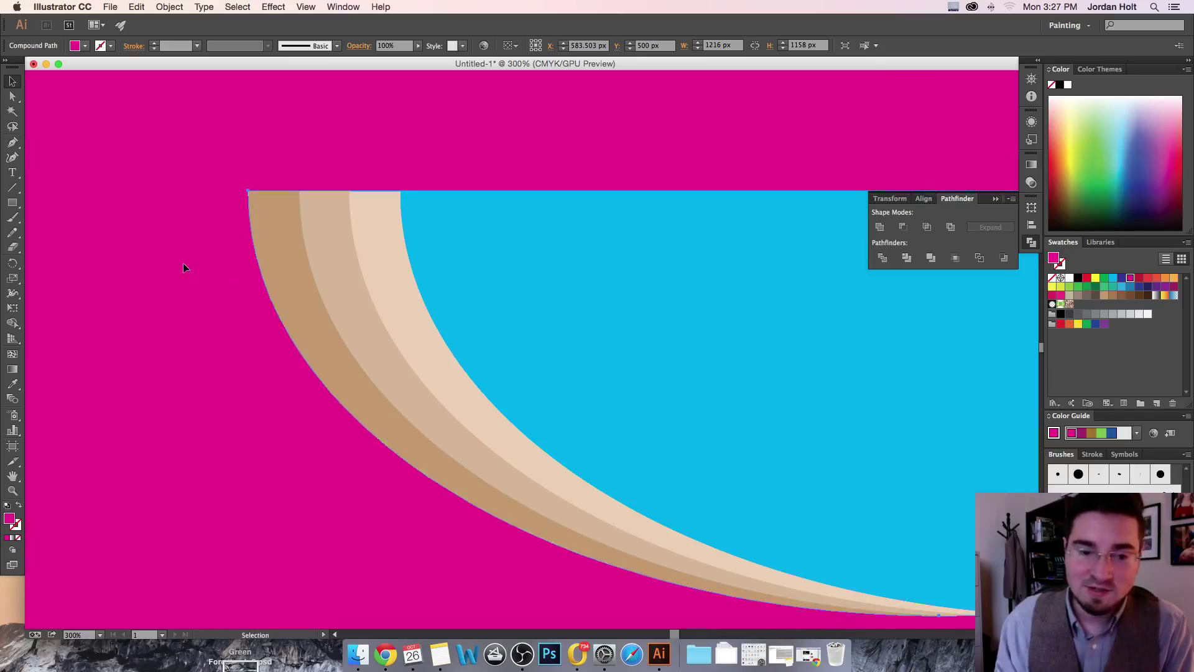
key("space")
left_click_drag(695, 382, 473, 228)
left_click_drag(661, 317, 647, 349)
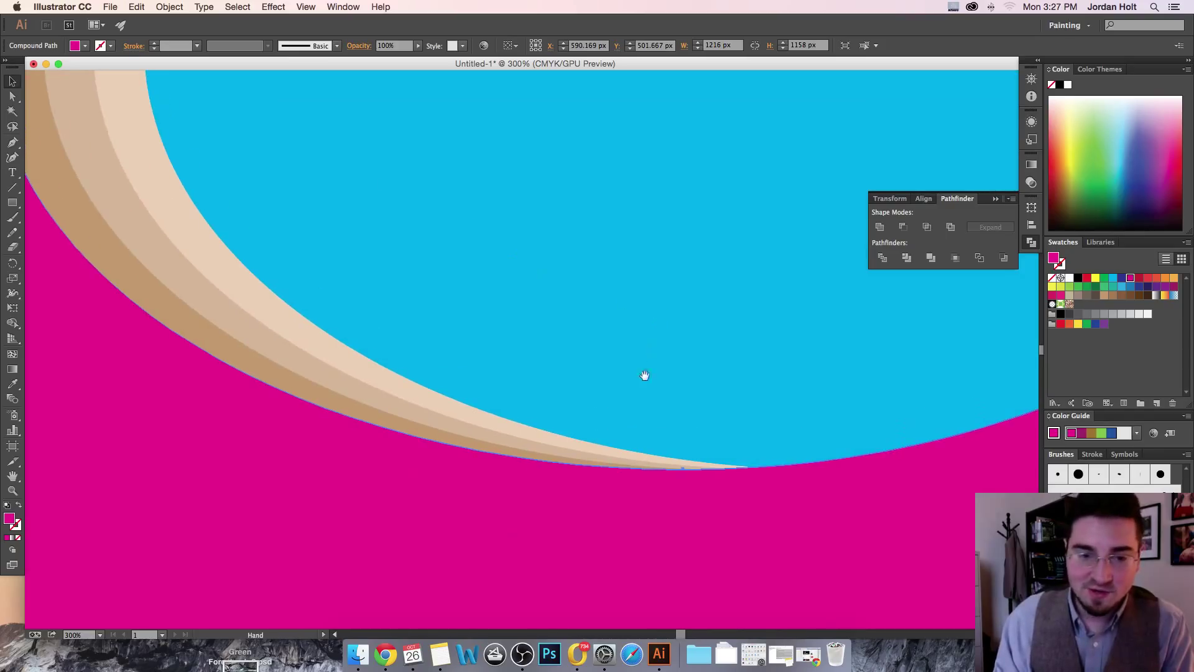
left_click(583, 453, "shift")
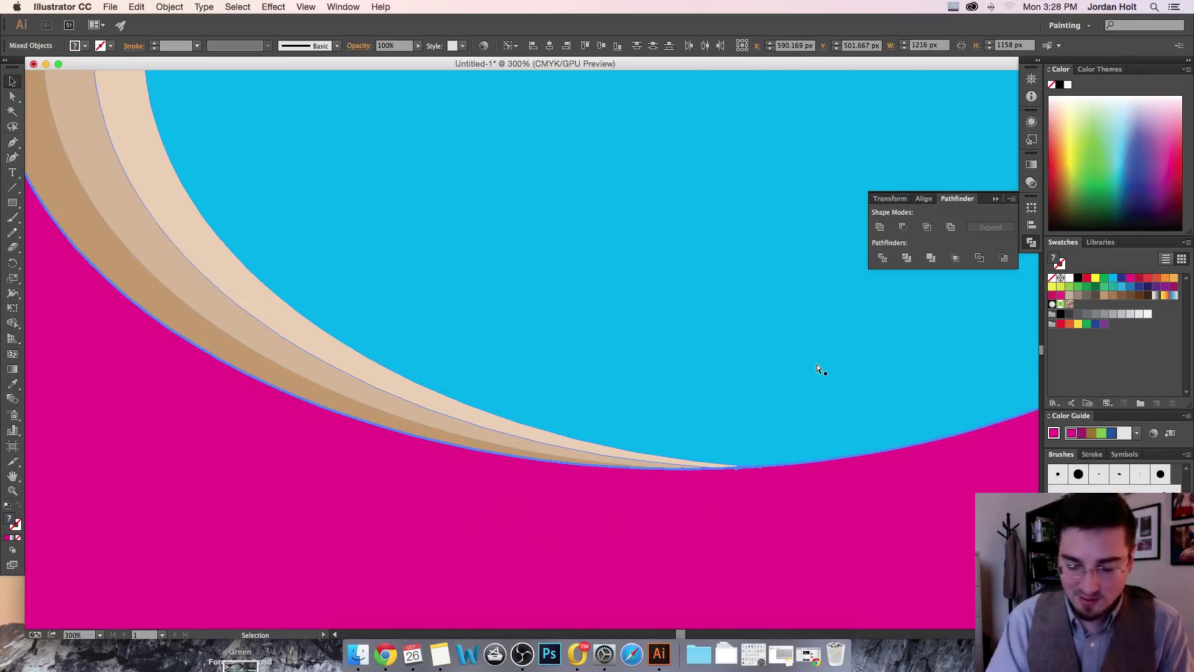
key("super+1")
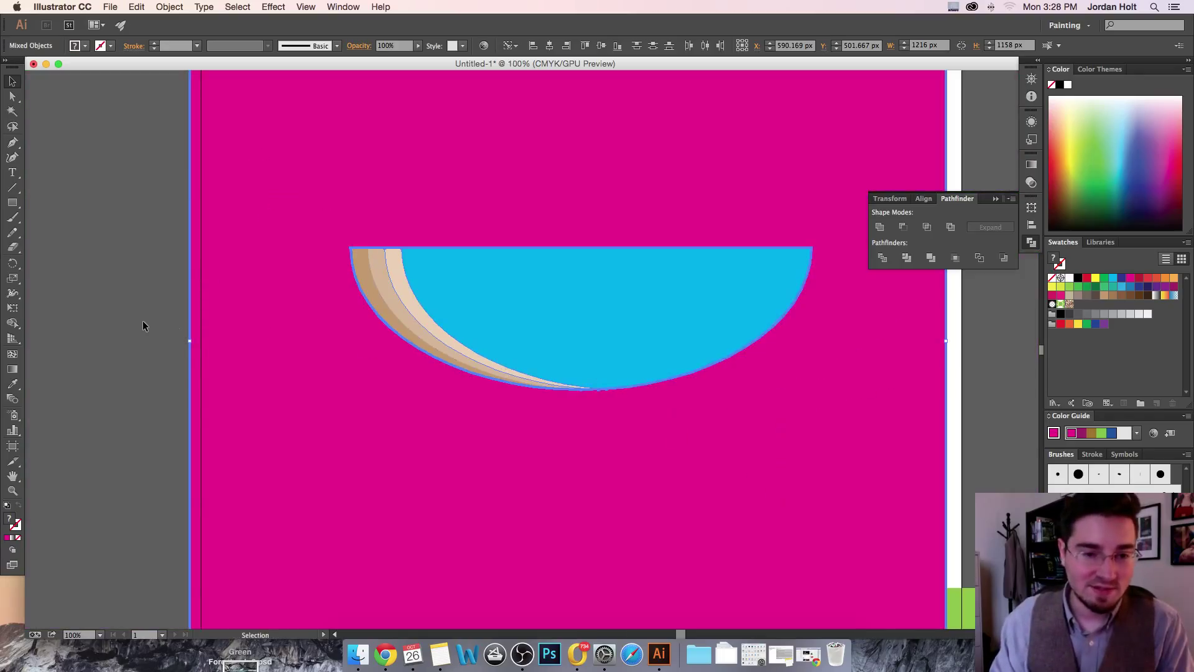
- Select the magenta shape with the tan stripe and apply Minus Front to trim the stripe
left_click(144, 325)
key("super+equal")
key("super+equal")
key("super+equal")
key("super+equal")
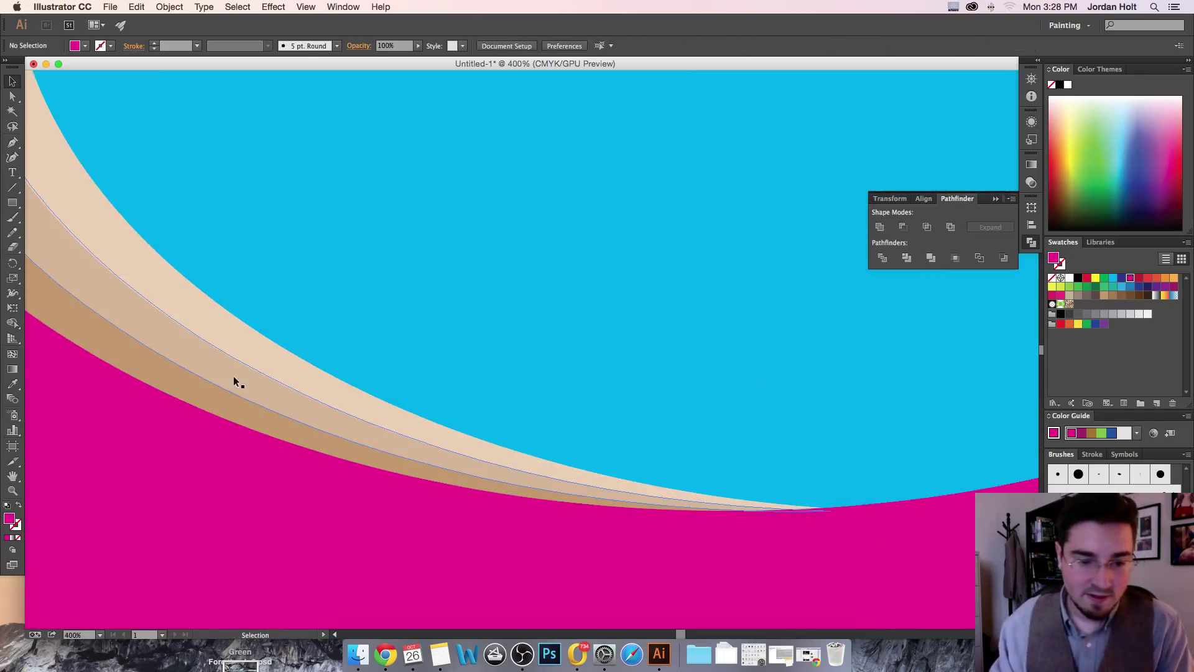
left_click(551, 497)
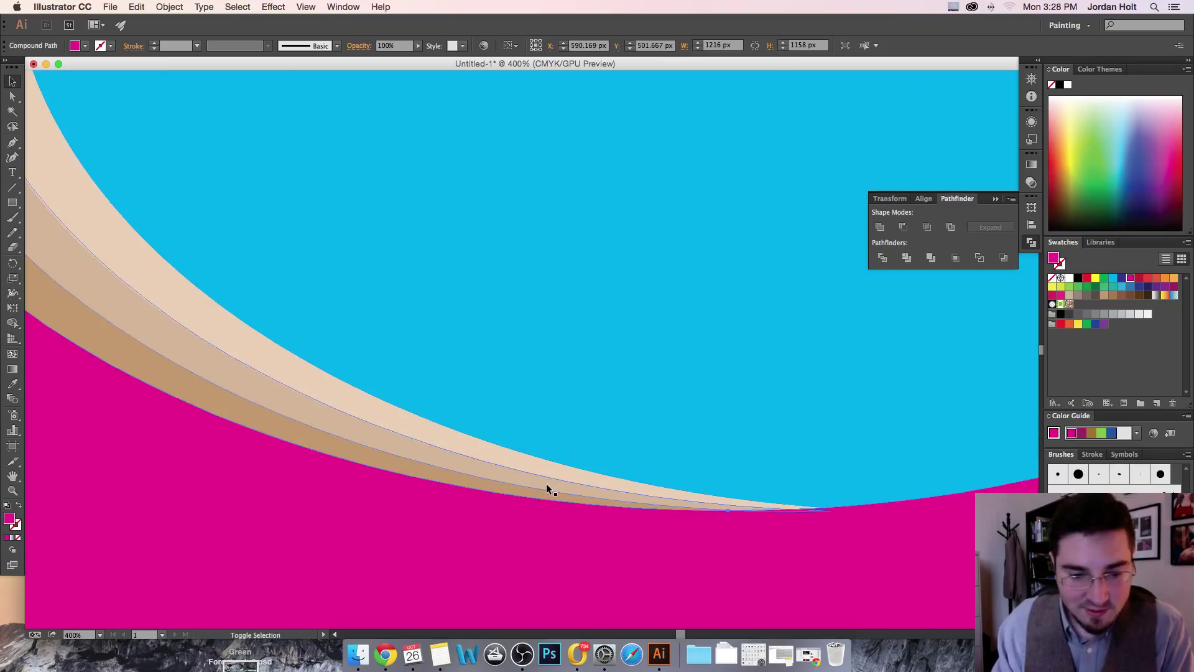
left_click(546, 485, "shift")
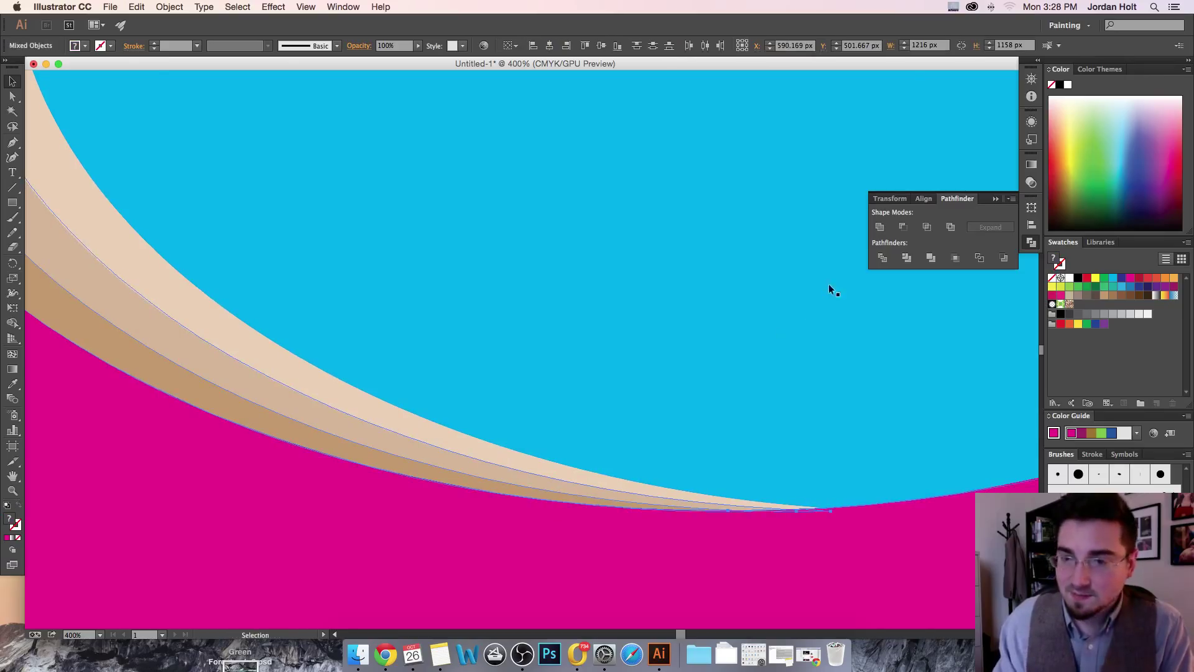
left_click(905, 231)
left_click(840, 550)
- Zoom in to inspect the trimmed stripe tips, then re-centre the view on the bowl
left_click_drag(914, 557, 605, 312)
key("super+equal")
key("super+equal")
key("super+equal")
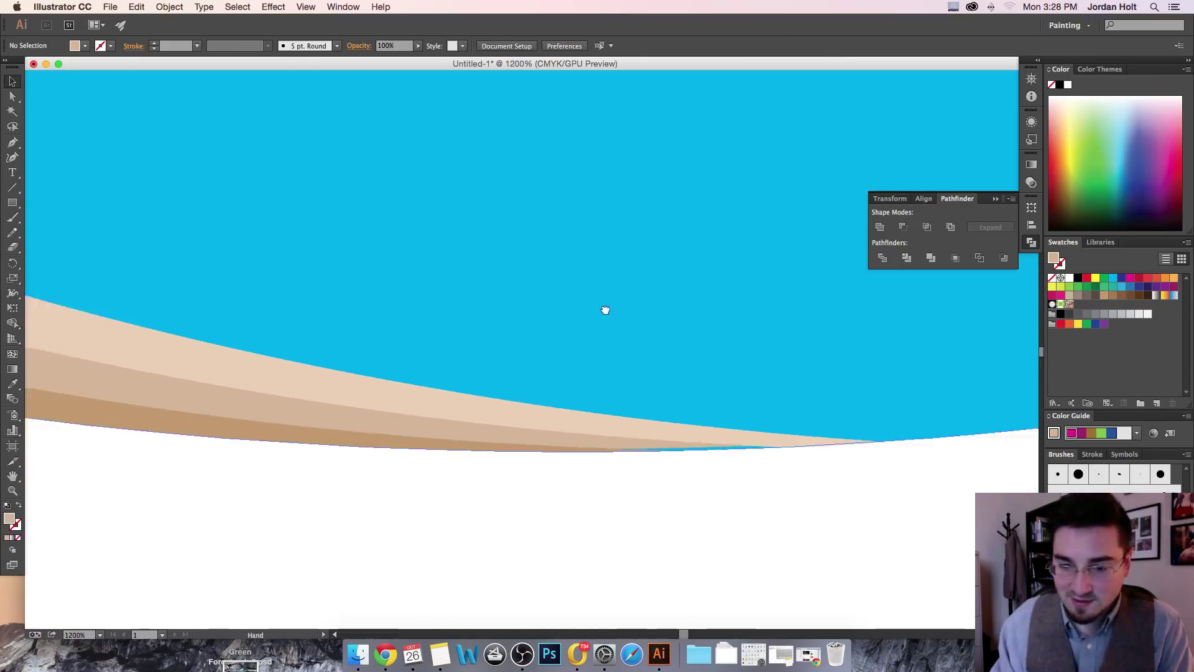
scroll(692, 373, "down", 3)
key("super+equal")
key("super+equal")
key("super+equal")
key("super+equal")
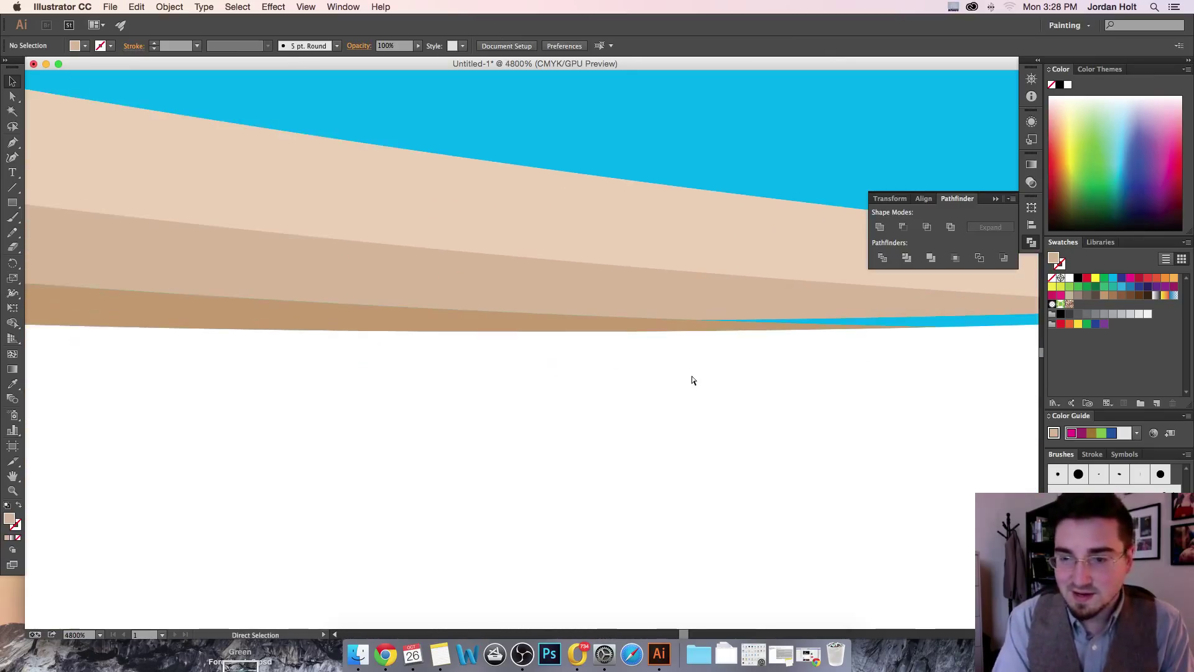
key("super+minus")
key("super+minus")
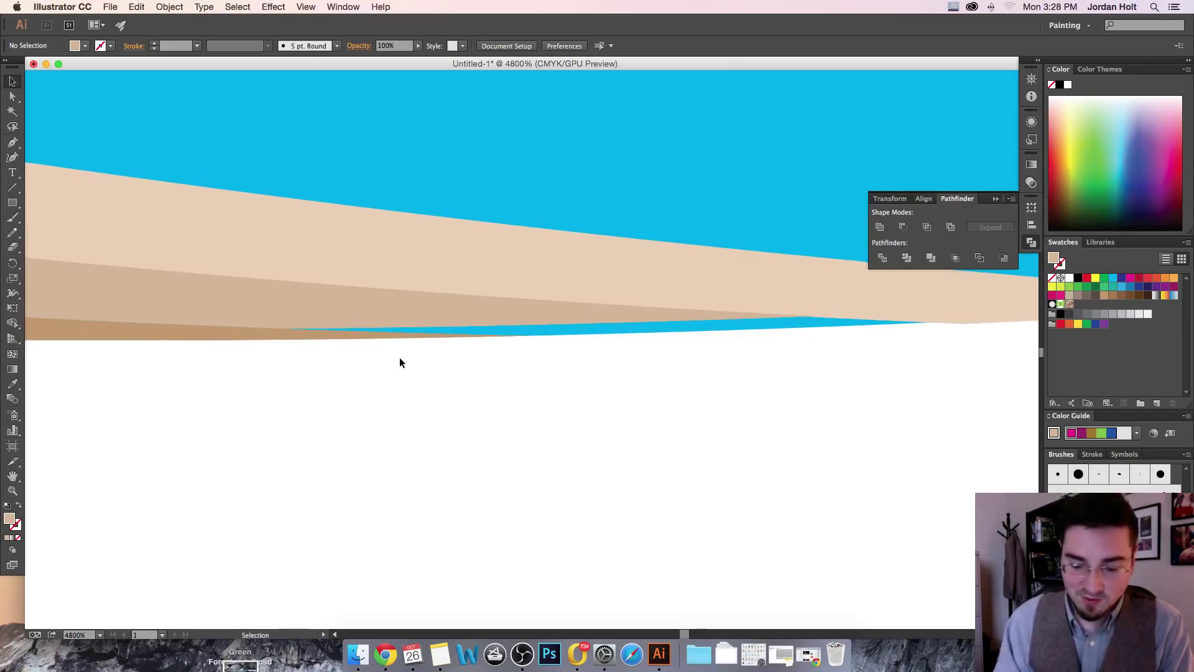
key("super+minus")
key("super+minus")
key("super+minus")
key("super+minus")
key("super+minus")
key("super+minus")
key("super+minus")
key("super+minus")
key("super+minus")
key("super+minus")
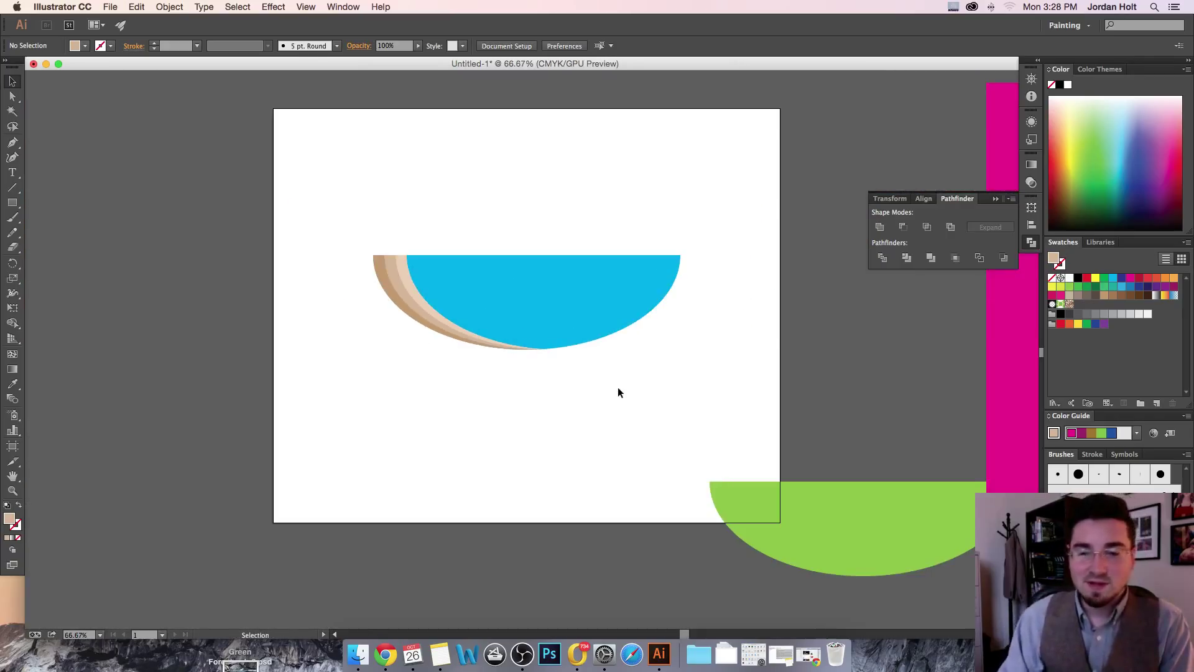
left_click_drag(656, 358, 691, 415)
key("super+plus")
key("super+plus")
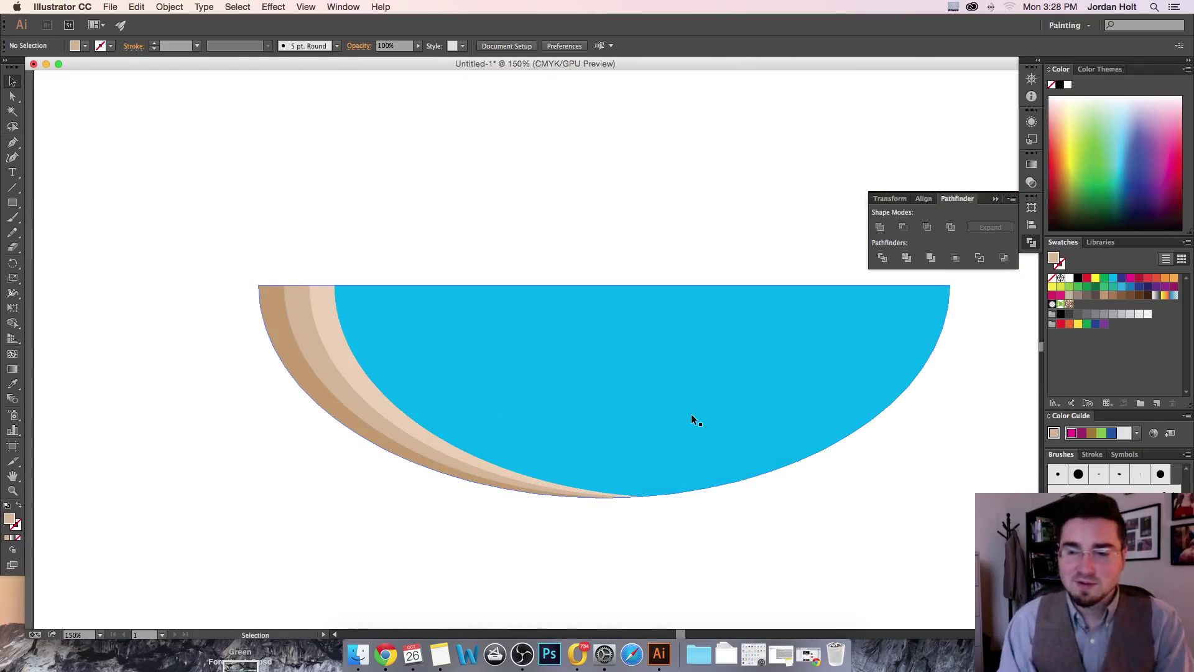
- Set the fill colour to cyan for the new tail shape
left_click(996, 199)
left_click_drag(734, 416, 714, 420)
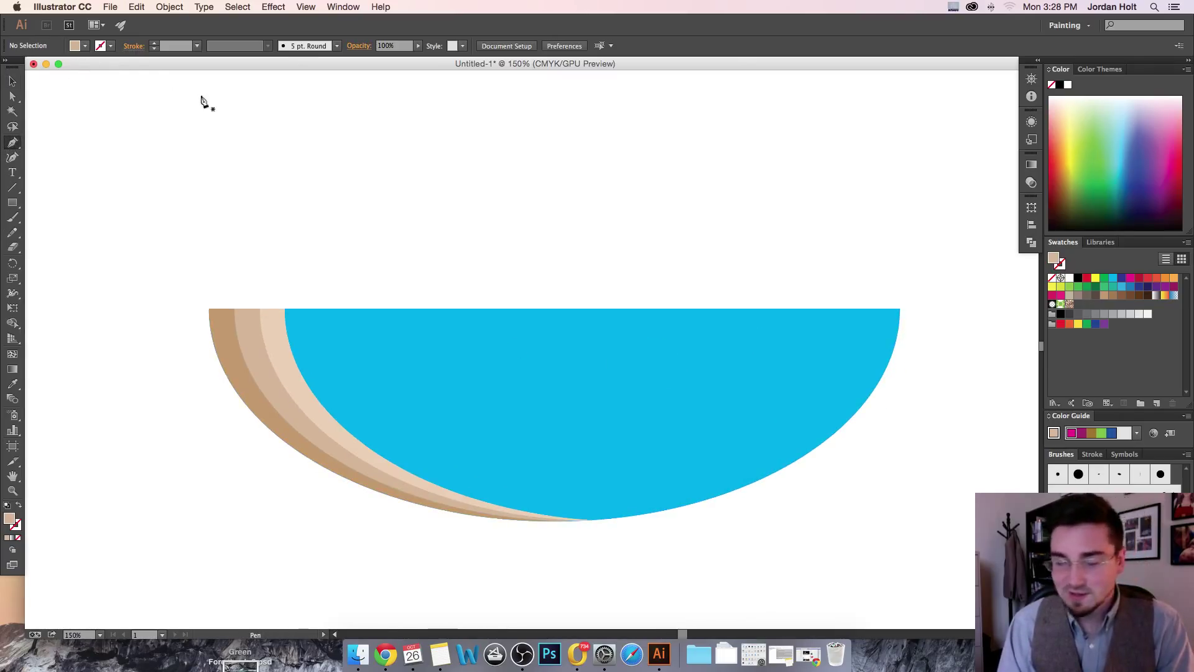
left_click(87, 49)
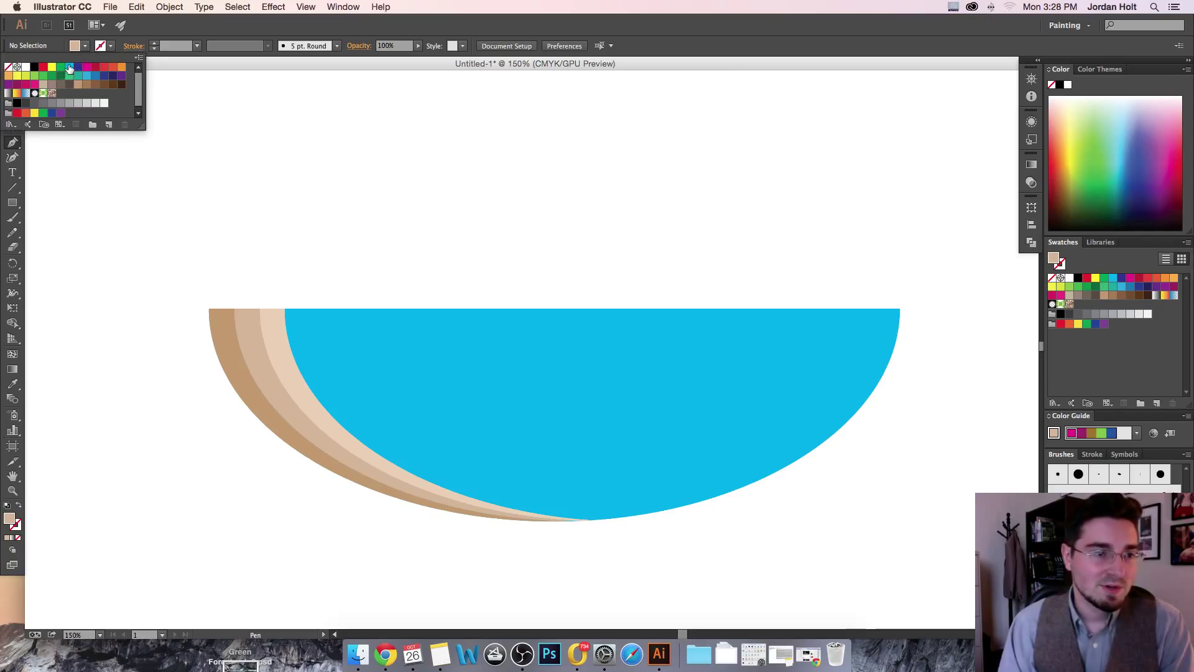
left_click(69, 67)
left_click(185, 116)
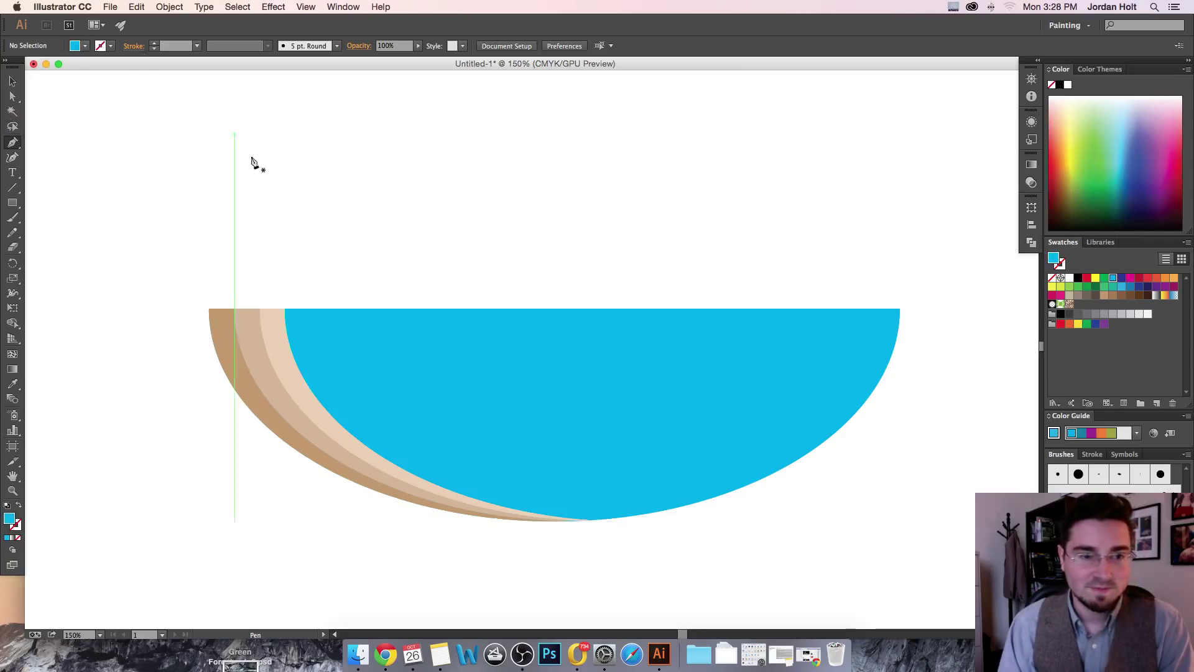
key("super+minus")
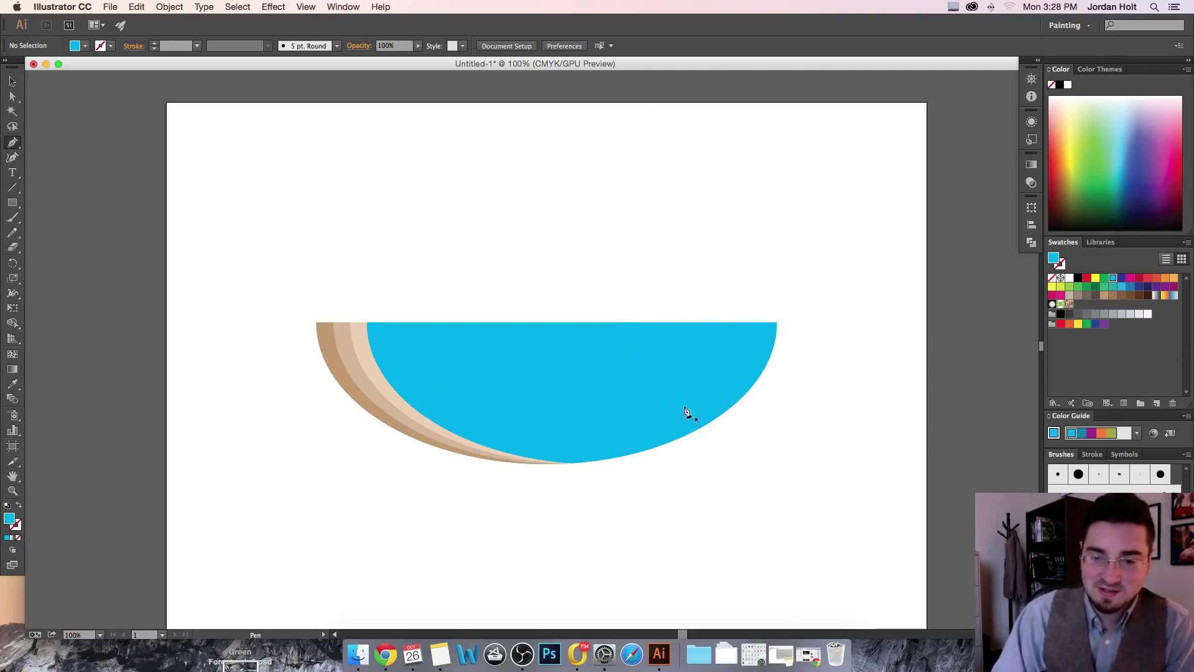
- Pen-draw a curved S-shaped path from the body's right edge up into a pointed tail
left_click(721, 416)
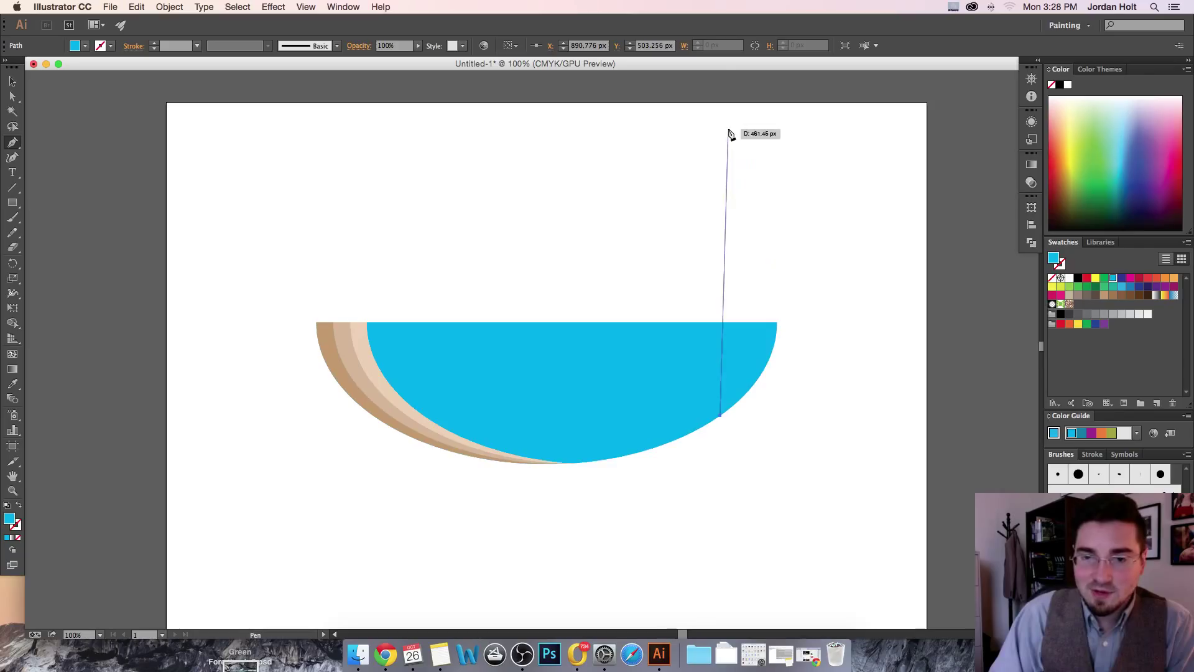
scroll(712, 205, "up", 5)
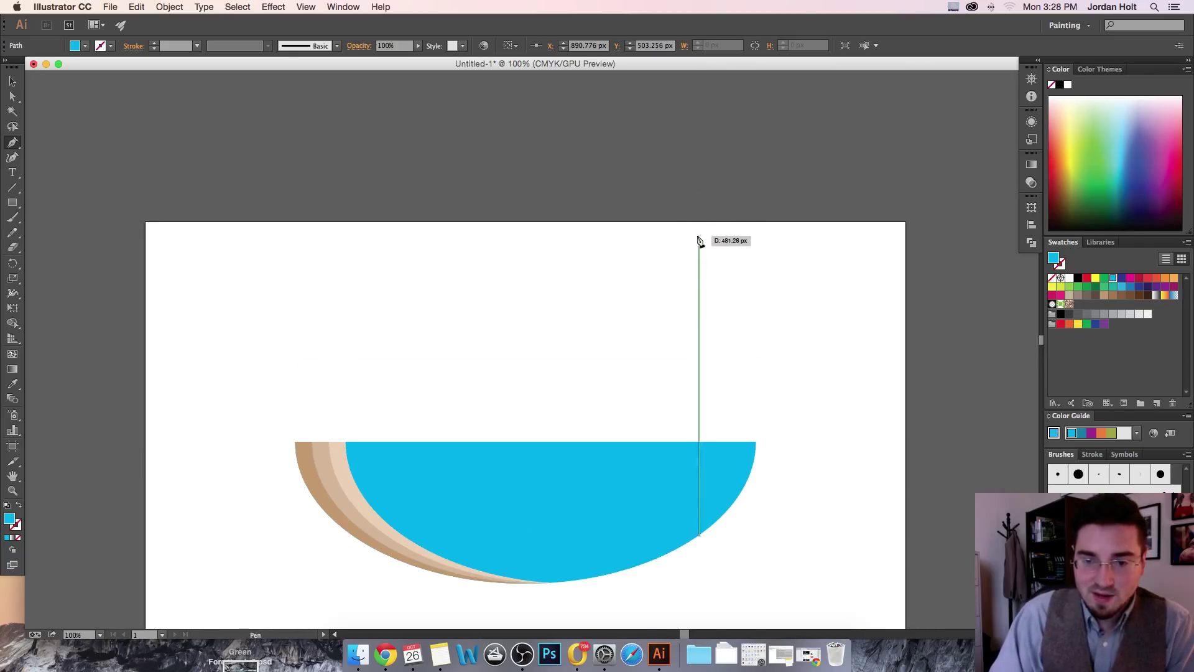
left_click_drag(700, 236, 566, 129)
left_click_drag(640, 525, 689, 338)
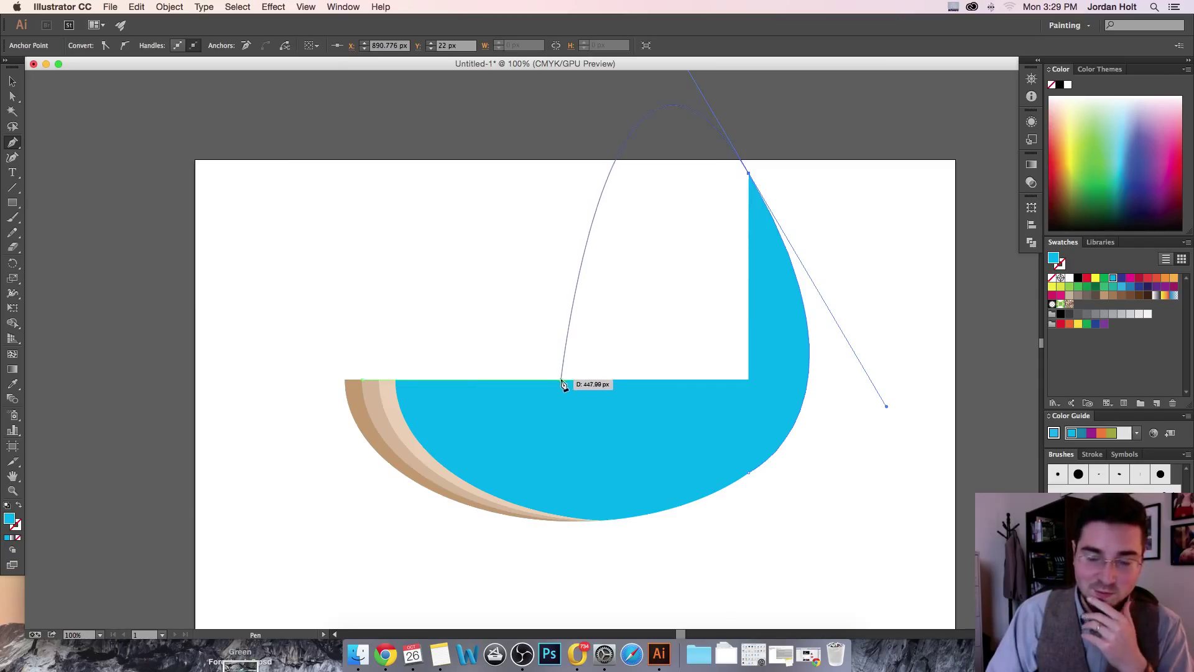
left_click_drag(561, 378, 305, 384)
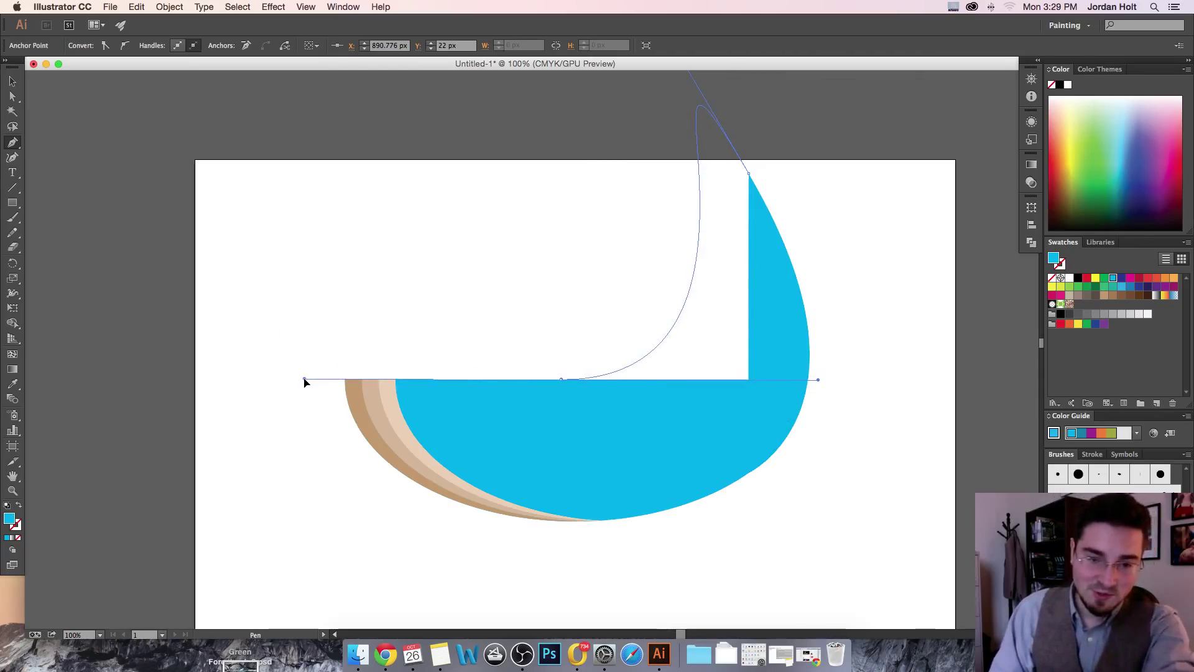
left_click_drag(305, 382, 264, 382)
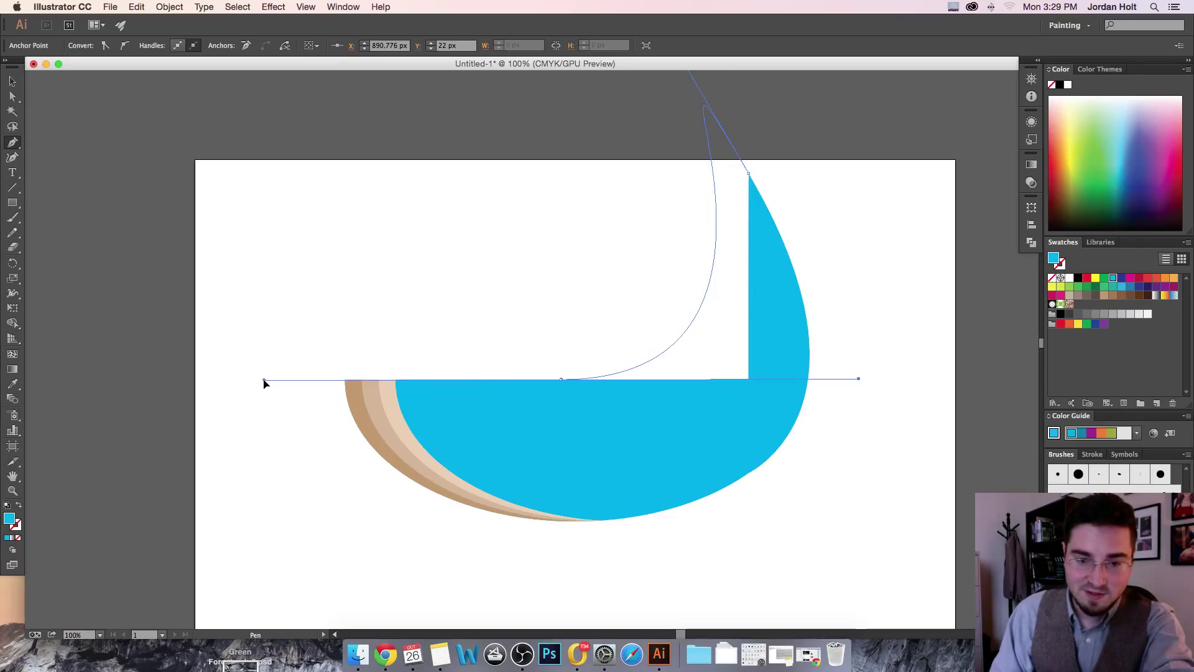
left_click_drag(265, 381, 265, 381)
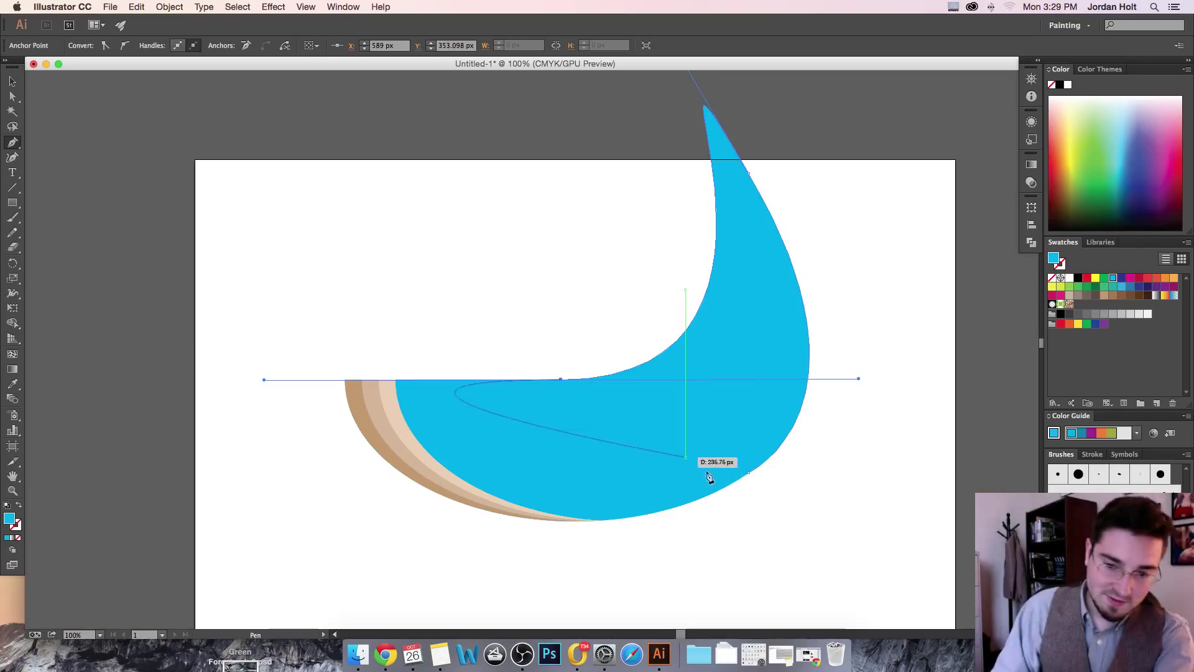
left_click(747, 477)
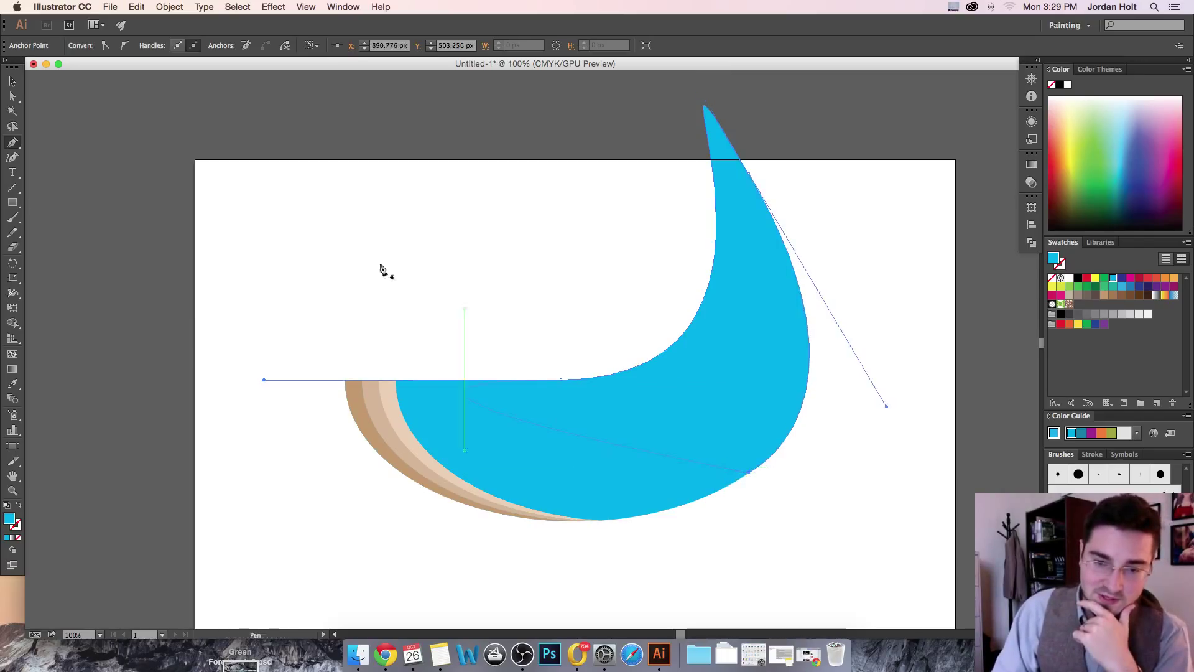
- Finish the tail path and inspect the overlapping blue body and tail shapes up close
left_click(13, 81)
left_click(418, 241)
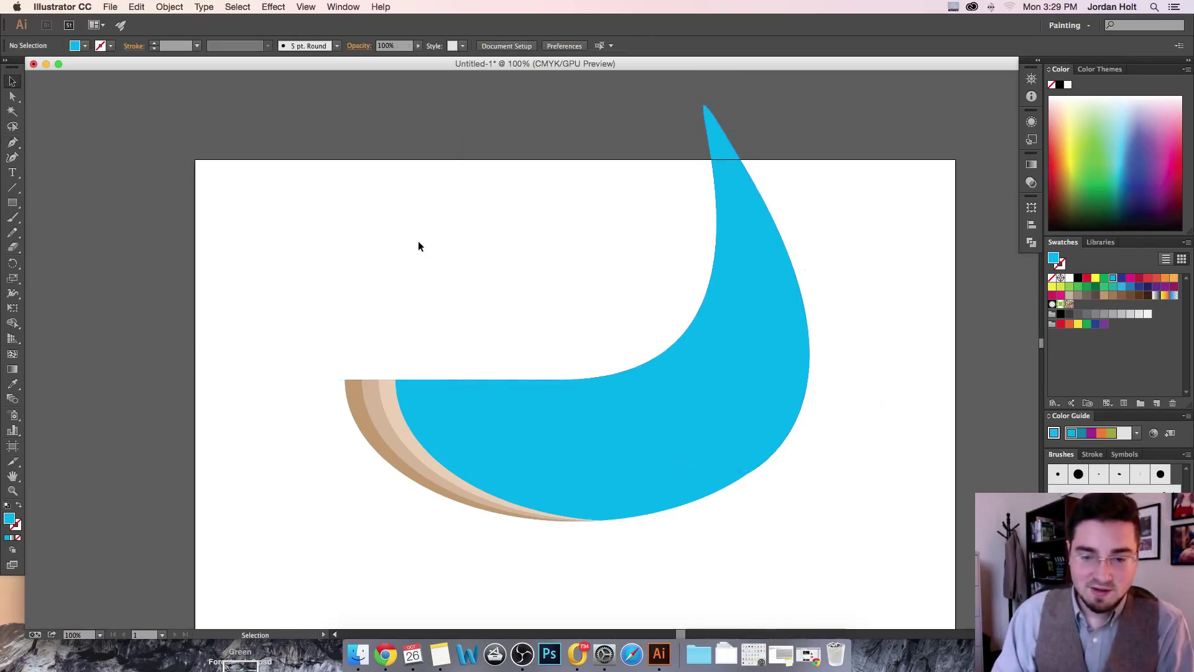
key("super+minus")
key("super+minus")
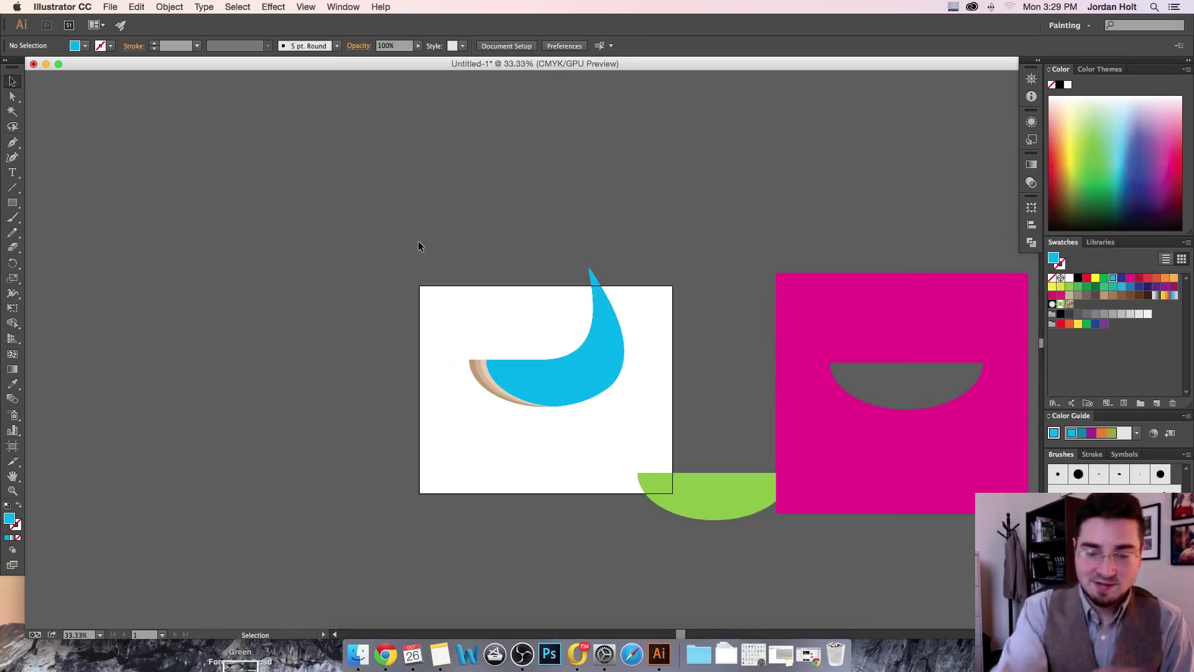
key("super+plus")
key("super+plus")
key("super+plus")
key("super+plus")
key("super+plus")
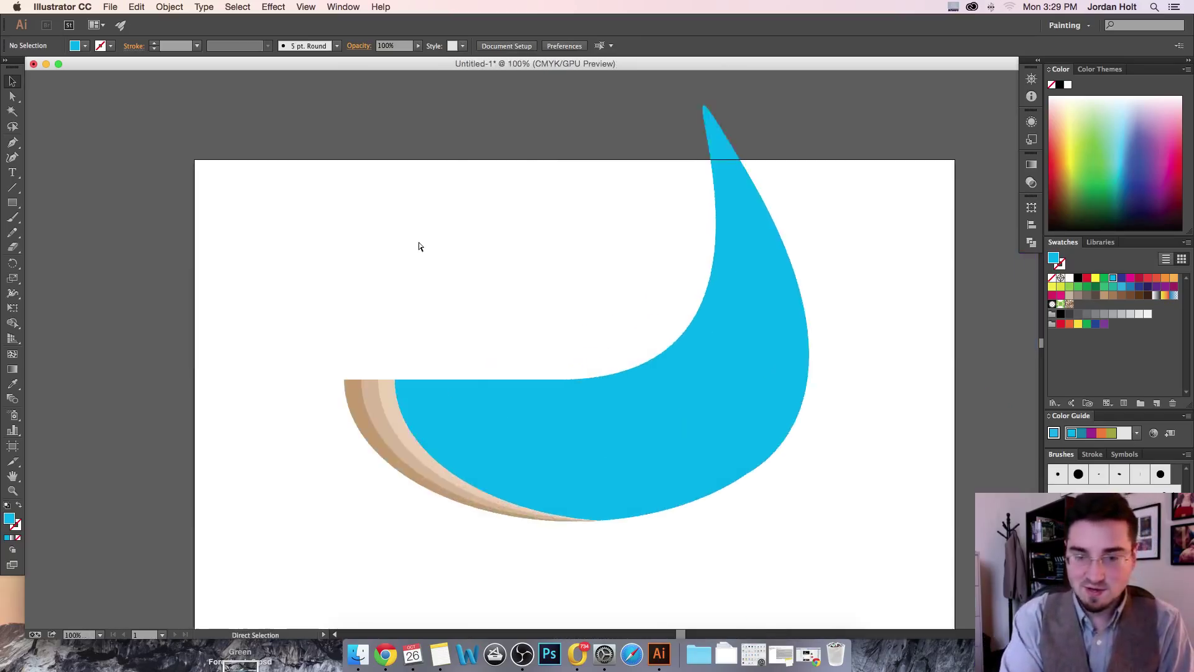
left_click_drag(709, 420, 325, 233)
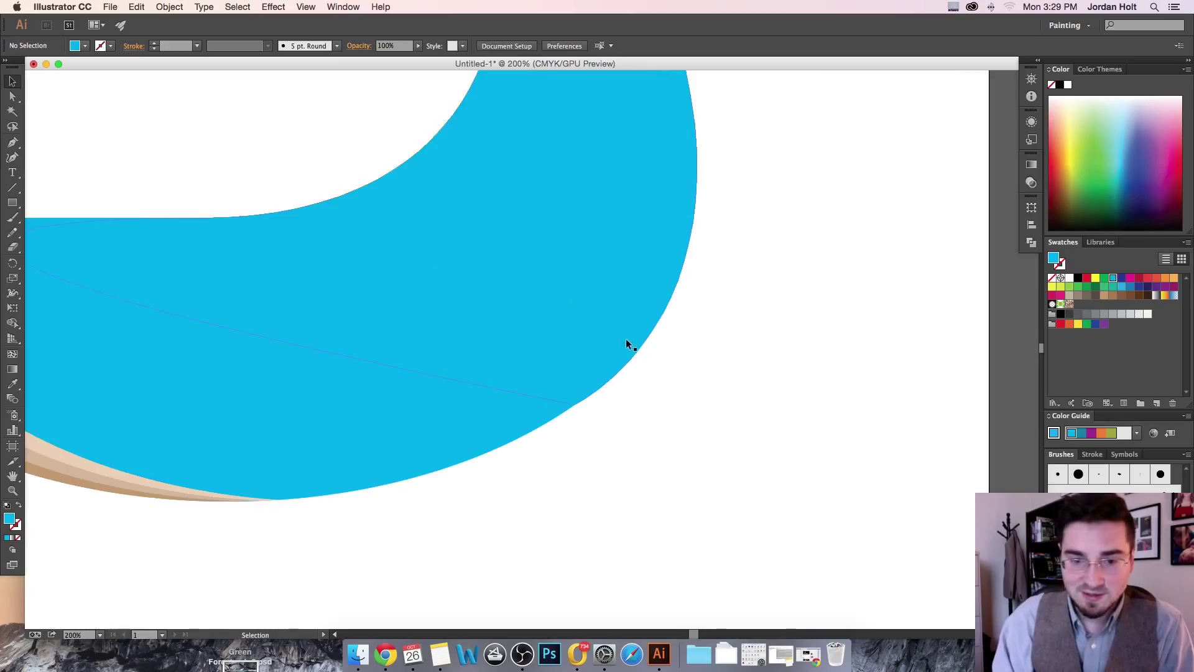
left_click(642, 325)
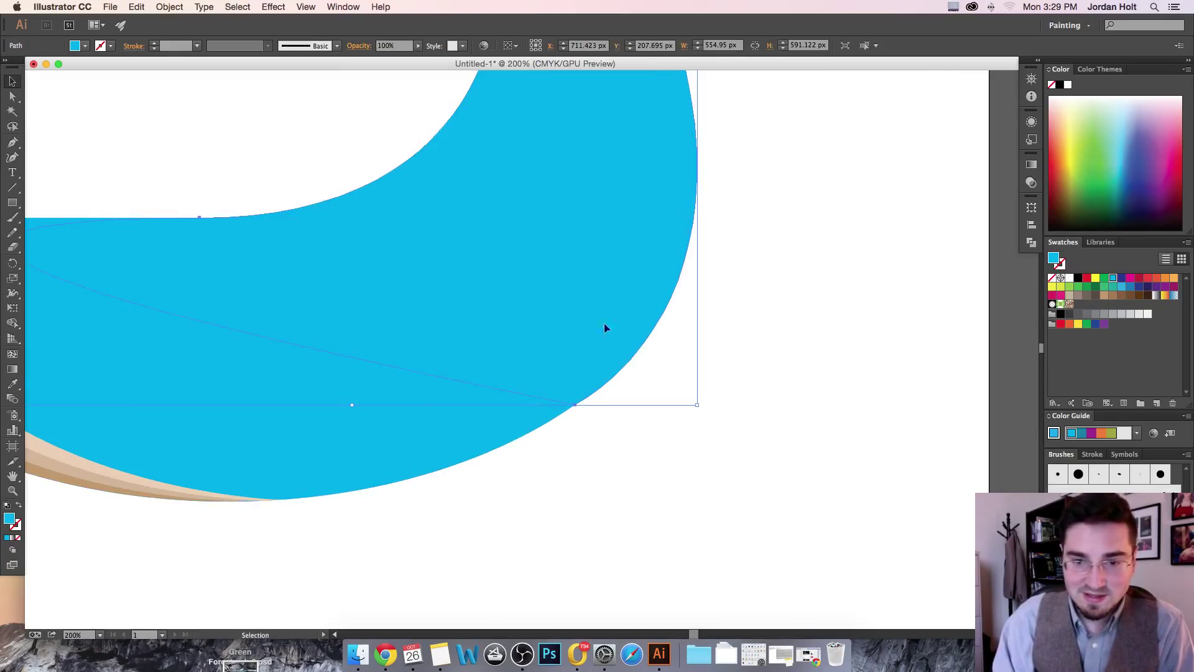
left_click(474, 434)
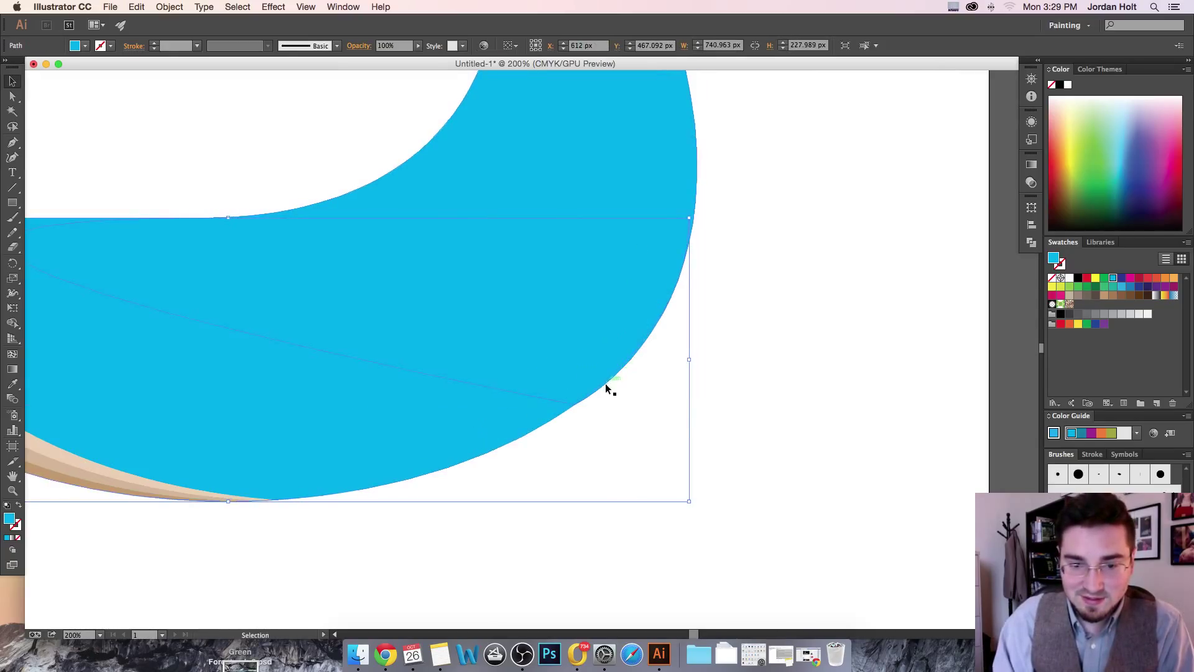
key("super+plus")
key("super+plus")
key("super+plus")
key("space")
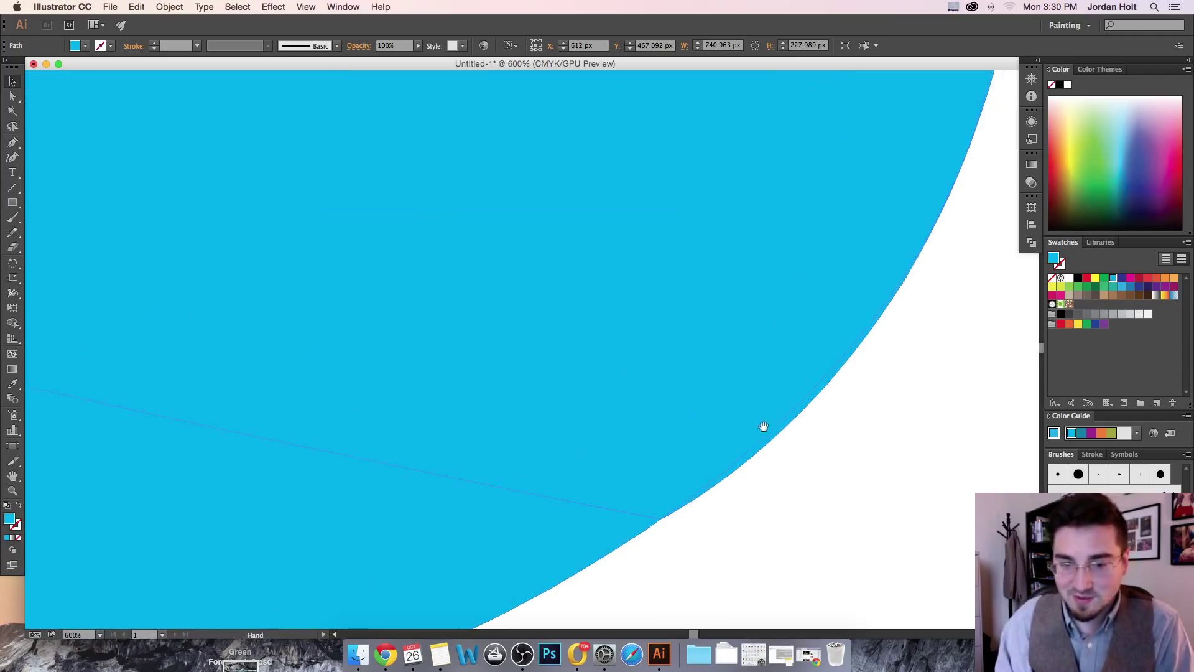
left_click_drag(763, 426, 609, 431)
key("super+minus")
key("super+minus")
key("super+minus")
key("super+minus")
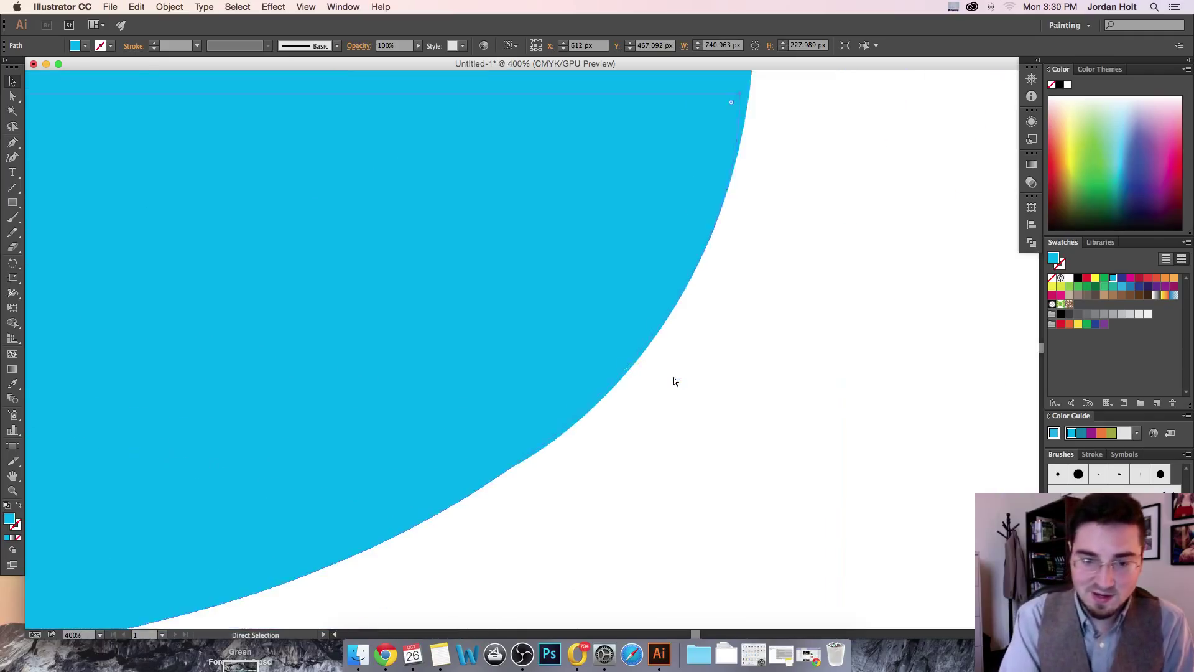
key("space")
left_click_drag(515, 264, 585, 343)
left_click_drag(591, 220, 608, 256)
- Narrow the upper blue tail shape slightly using its bottom-right bounding-box handle
left_click(641, 253)
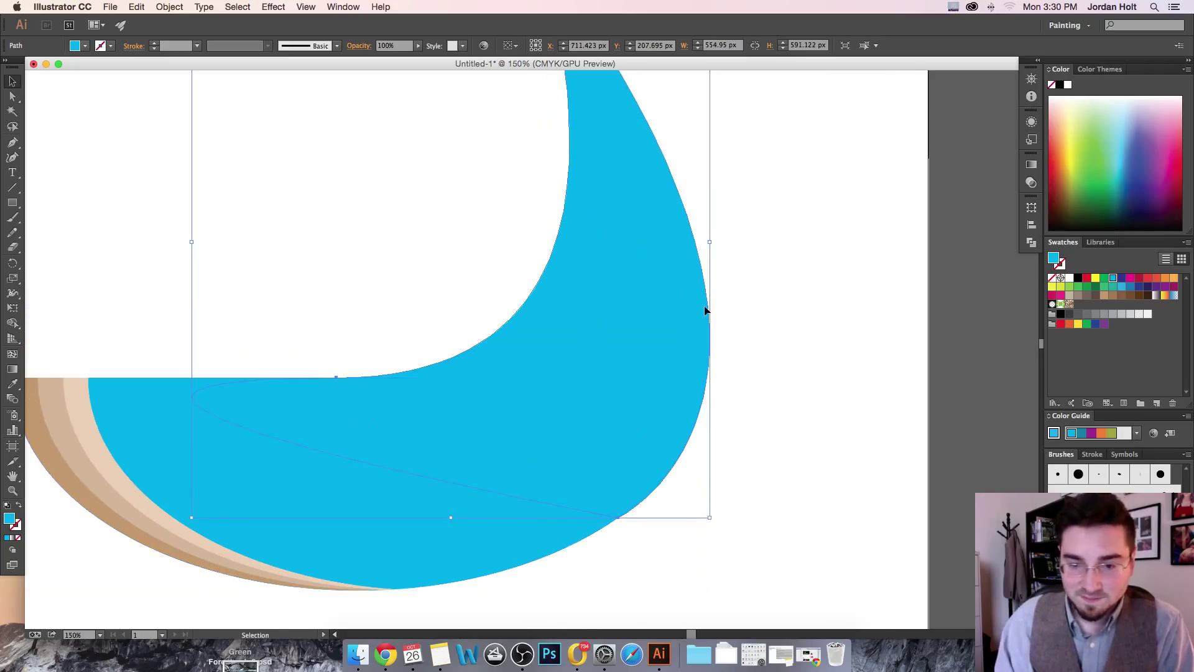
key("super+equal")
scroll(484, 161, "down", 3)
scroll(484, 162, "right", 5)
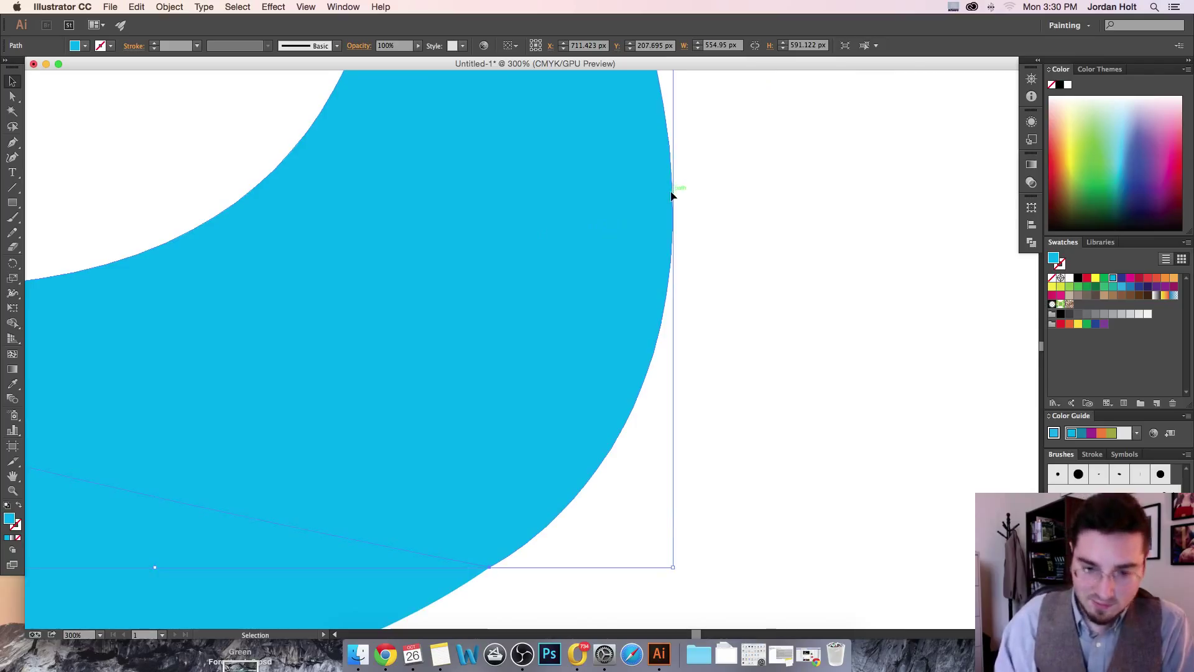
left_click_drag(675, 566, 671, 568)
left_click(708, 518)
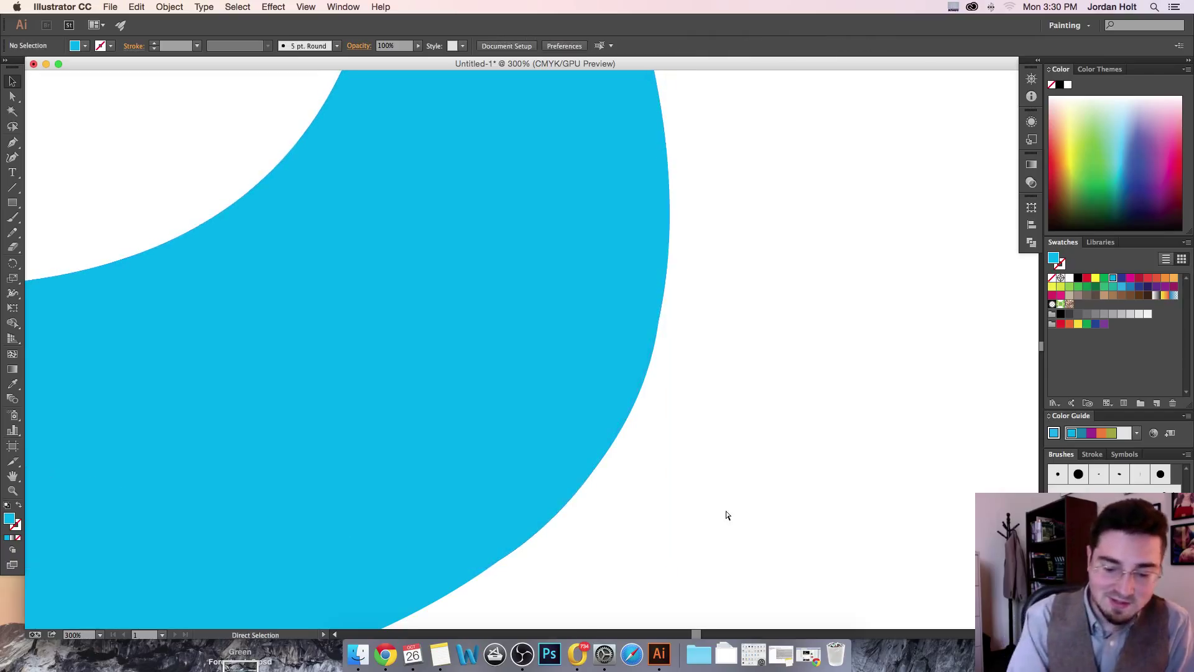
- Reselect the tail to check its new width, then recentre the artboard
key("super+minus")
key("super+minus")
left_click_drag(585, 426, 721, 474)
left_click(676, 448)
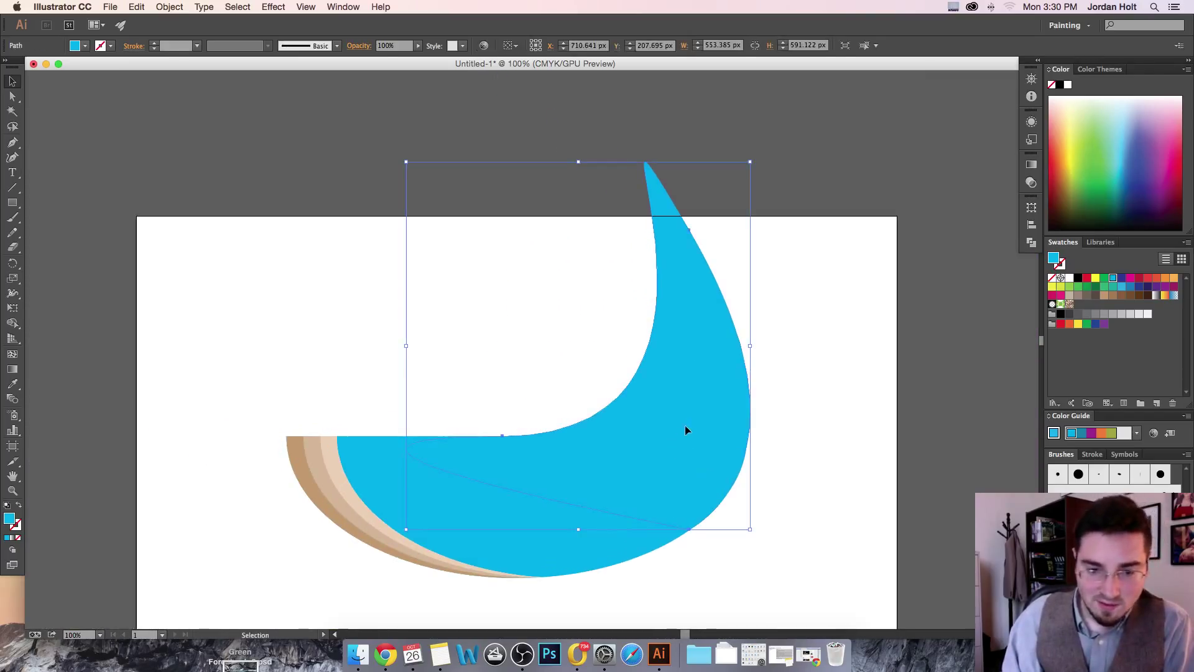
left_click(509, 360)
left_click_drag(572, 446, 530, 424)
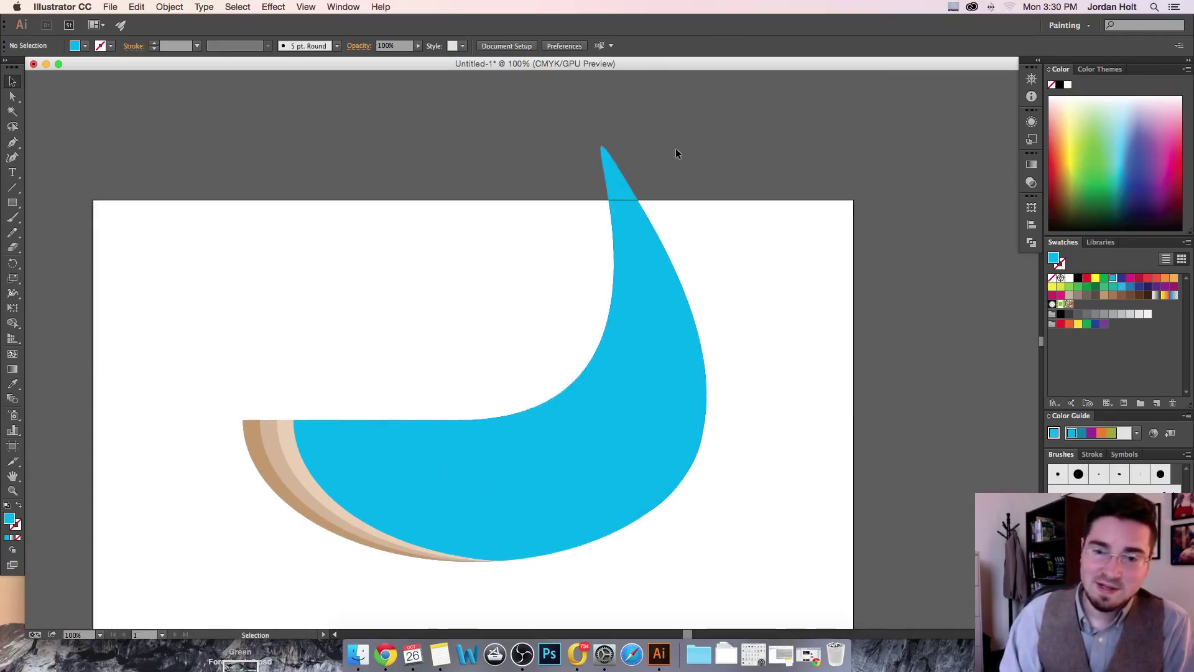
- Pen-draw a curved fin shape and move it onto the tail tip
left_click(12, 142)
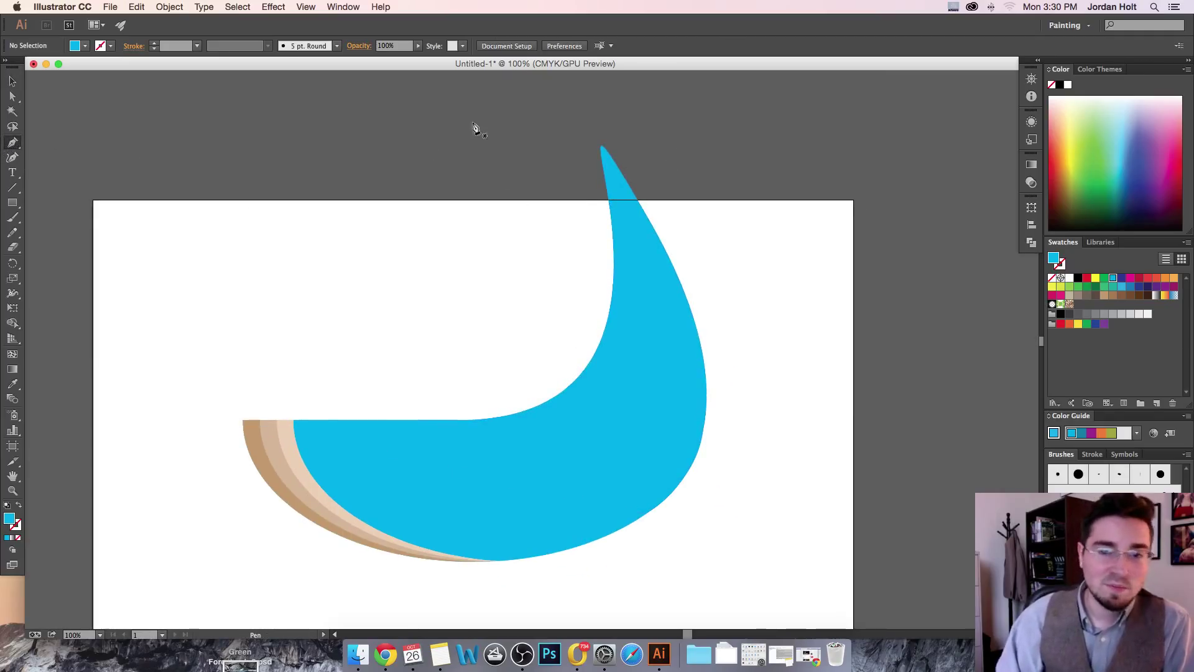
left_click(610, 213)
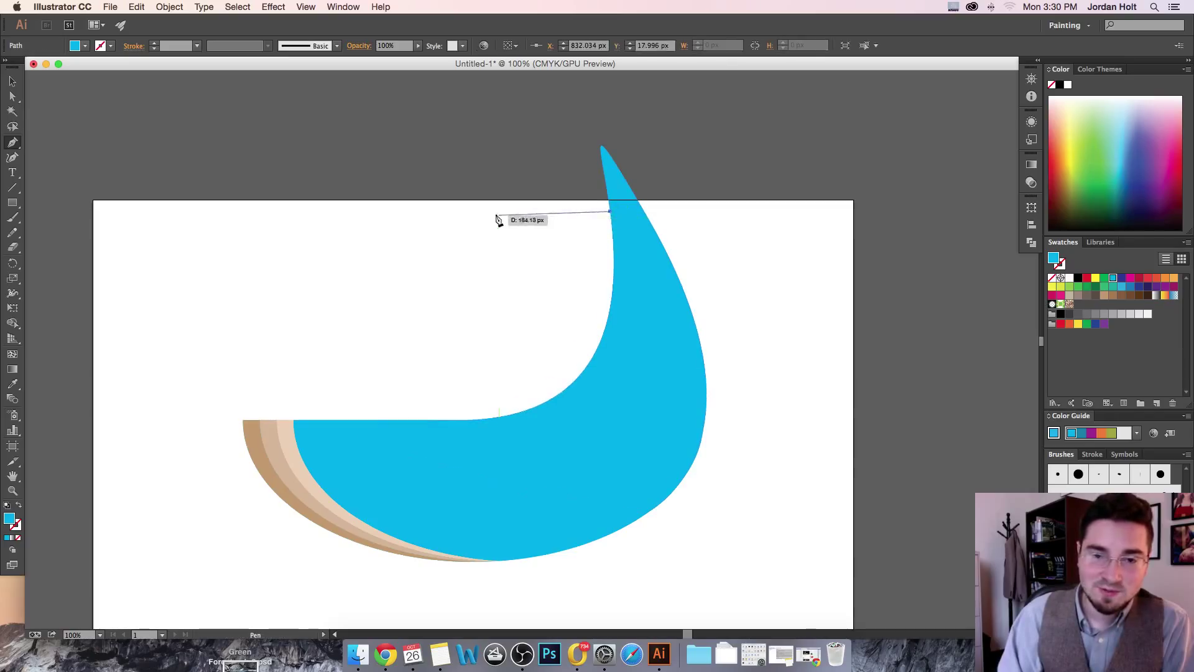
left_click_drag(495, 214, 460, 185)
left_click(461, 136)
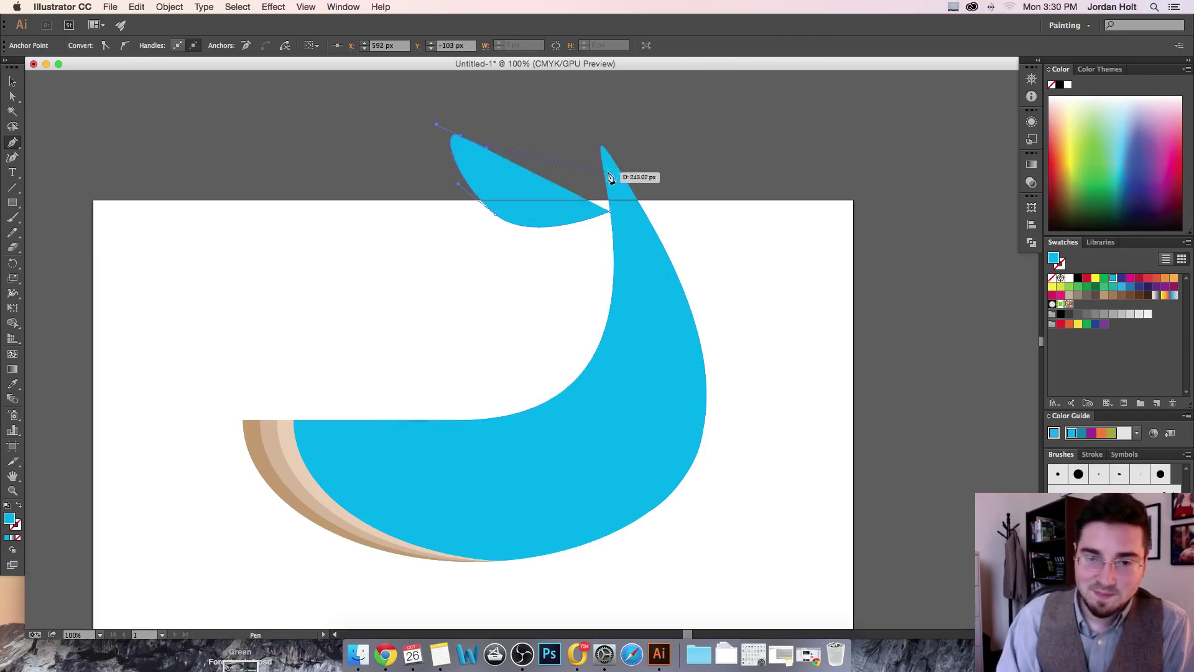
mouse_move(647, 197)
left_mouse_down()
mouse_move(173, 112)
mouse_move(104, 83)
mouse_move(641, 200)
left_mouse_up()
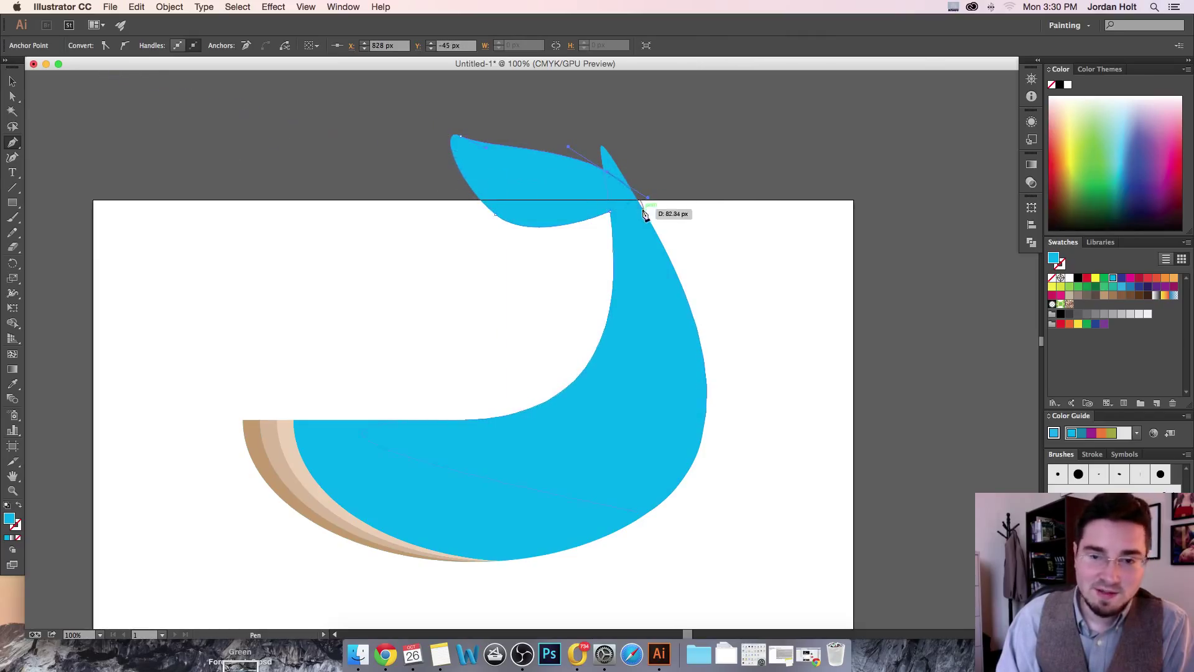
left_click(609, 215)
key("v")
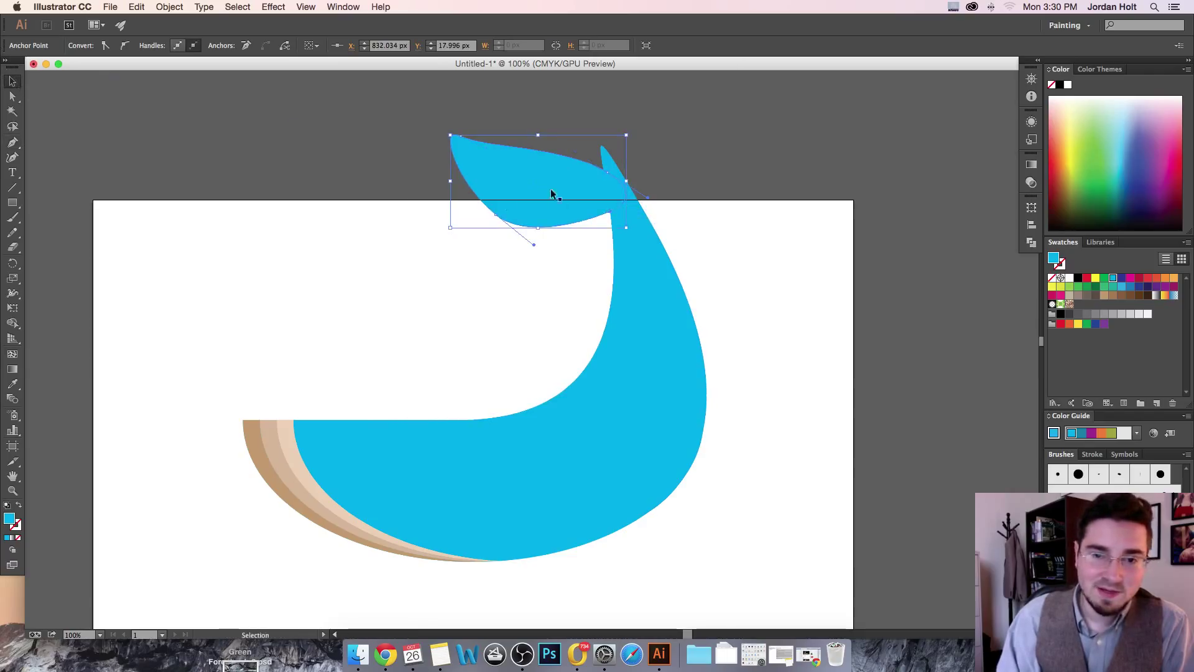
left_click_drag(450, 135, 499, 163)
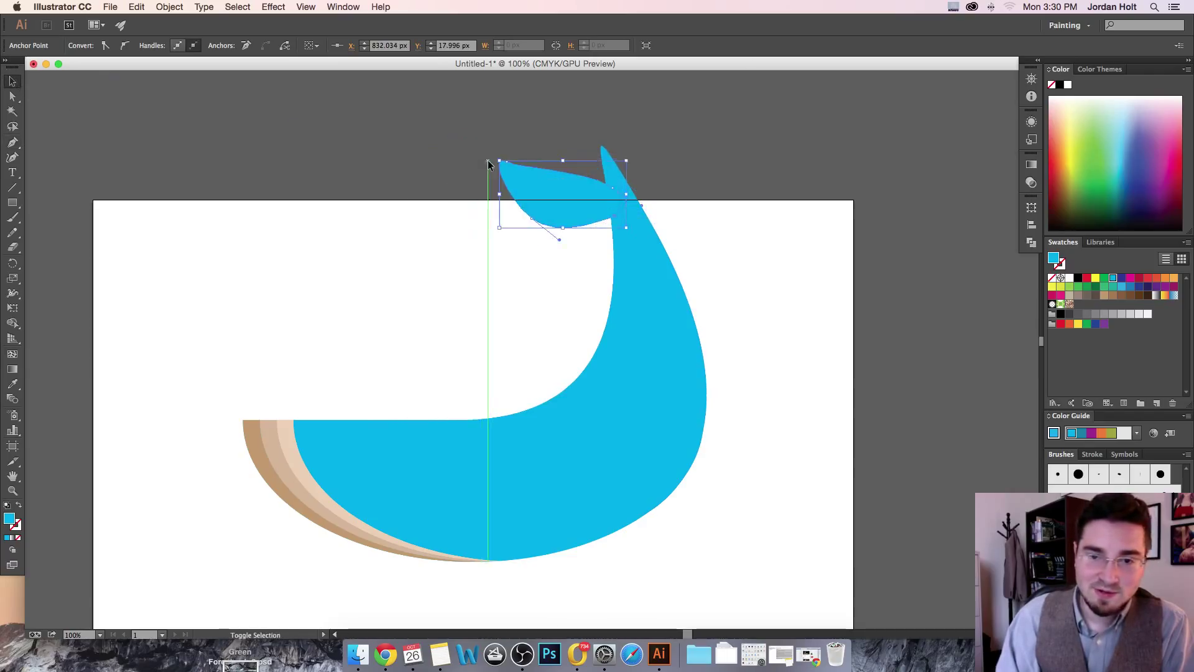
left_click(516, 314)
- Copy the fin, reflect the copy vertically, and place it beside the tail top
left_click(556, 219)
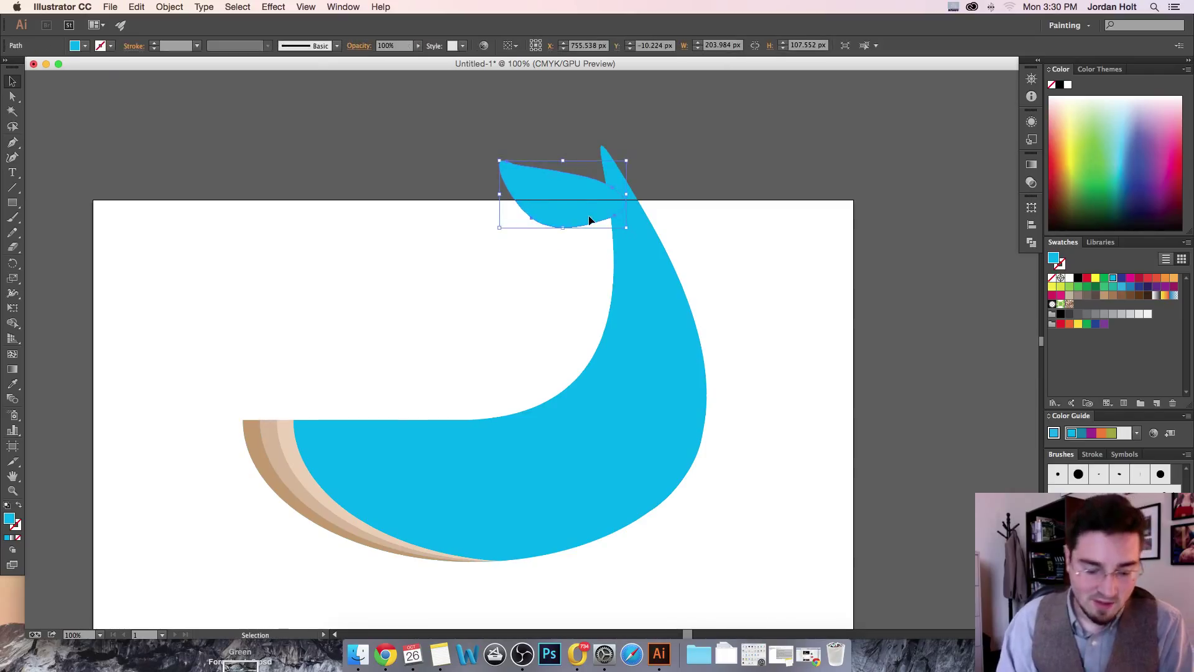
key("super+c")
key("super+v")
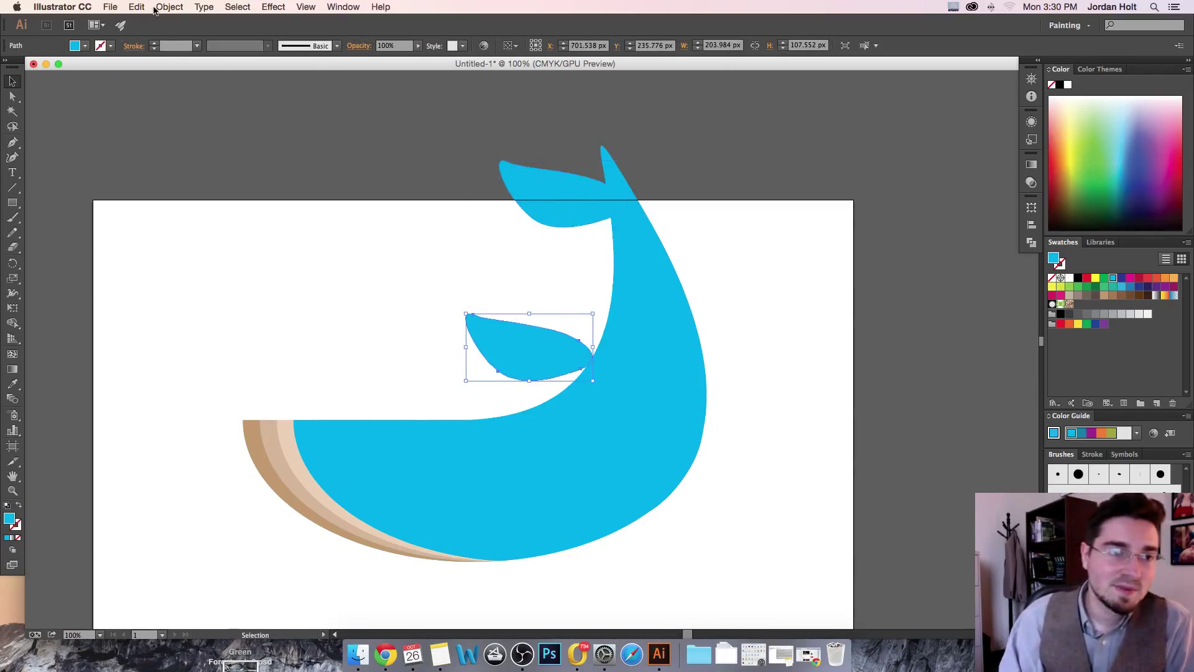
left_click(168, 7)
mouse_move(187, 22)
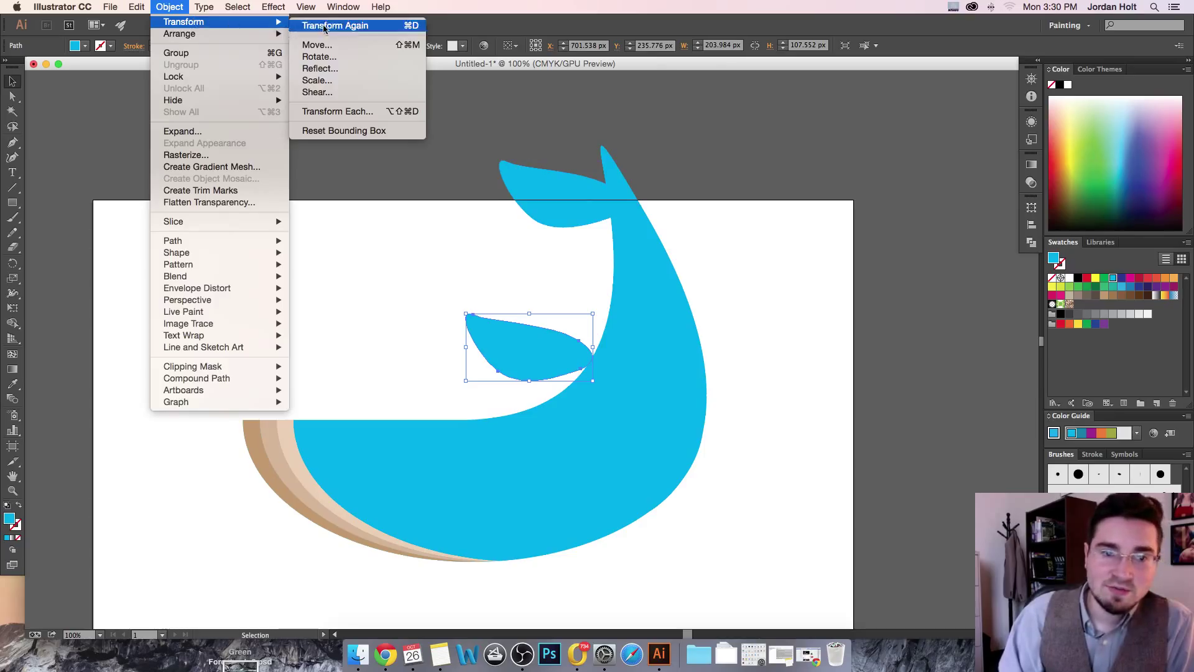
left_click(376, 68)
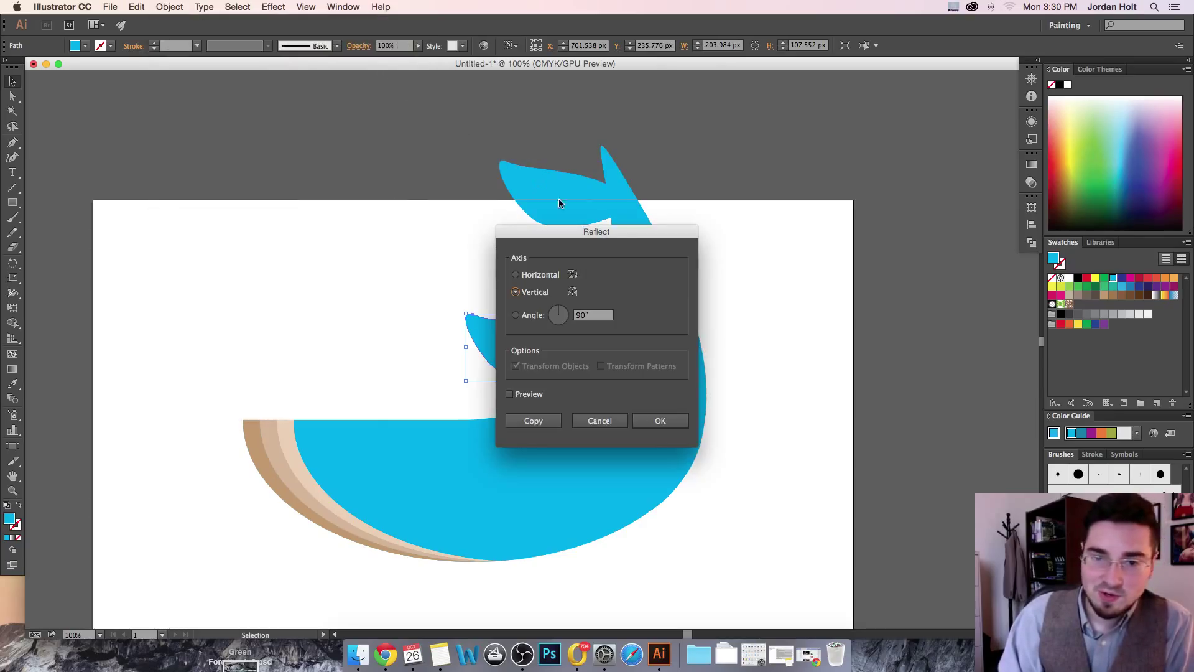
left_click(660, 421)
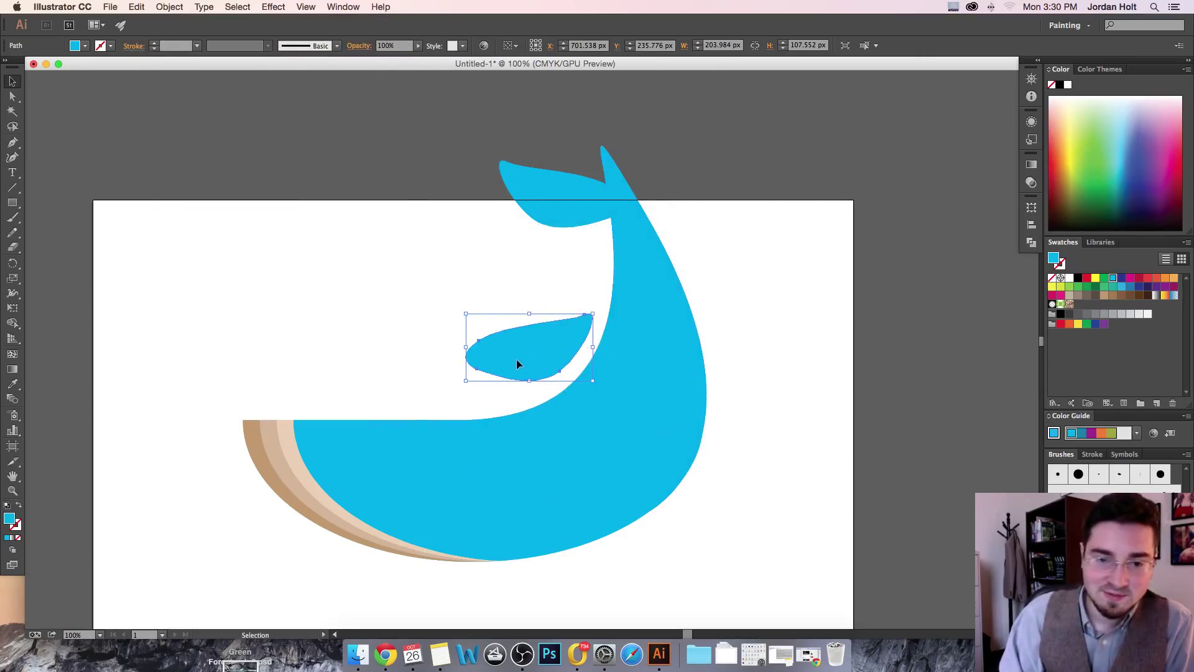
left_click_drag(517, 361, 671, 207)
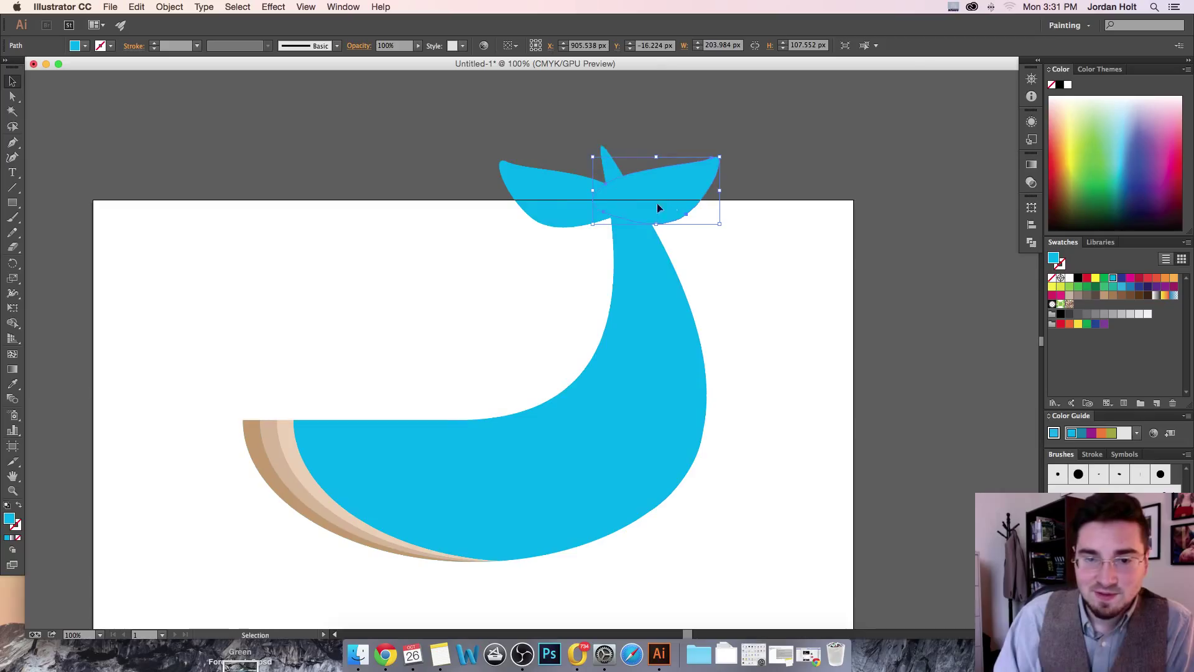
- Select both tail flukes together and rotate them to tilt the pair
left_click(548, 207)
left_click(647, 201, "shift")
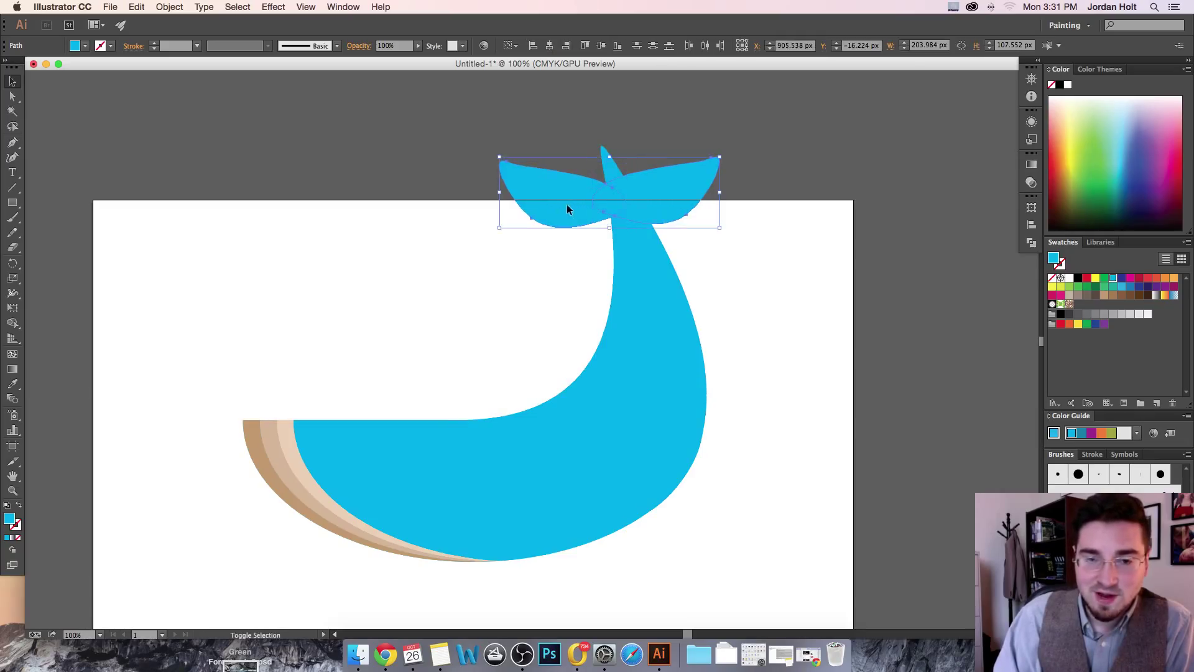
left_click_drag(725, 232, 734, 200)
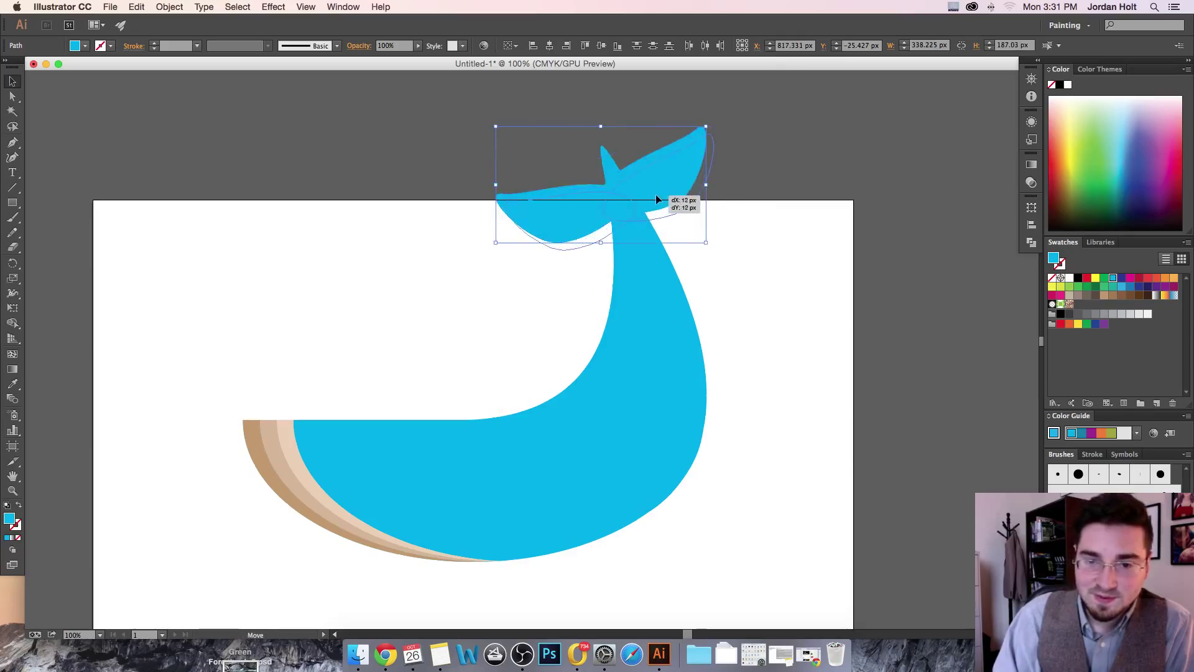
left_click(677, 238)
left_click(598, 231)
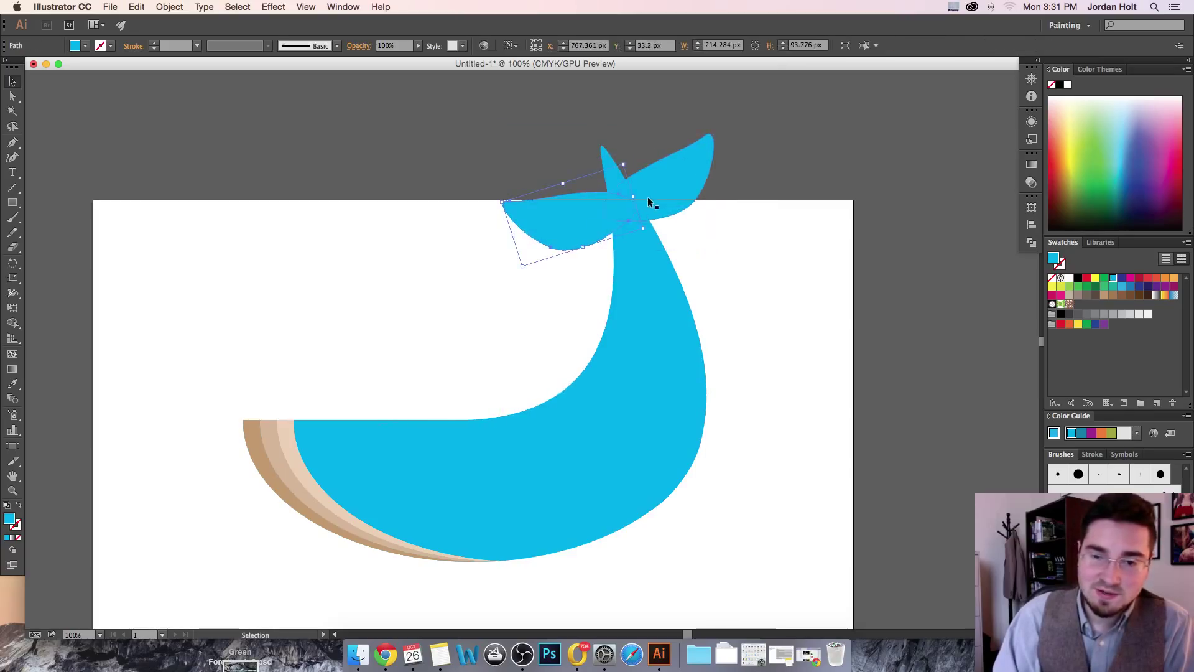
left_click(644, 269)
left_click(777, 274)
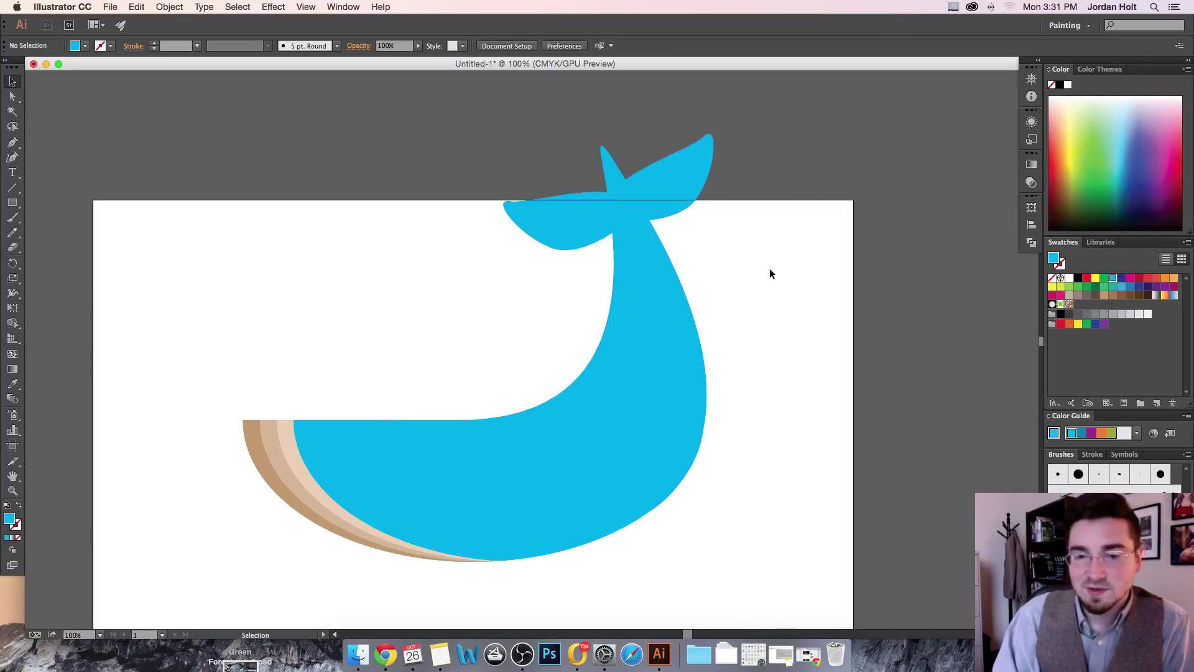
left_click(579, 229)
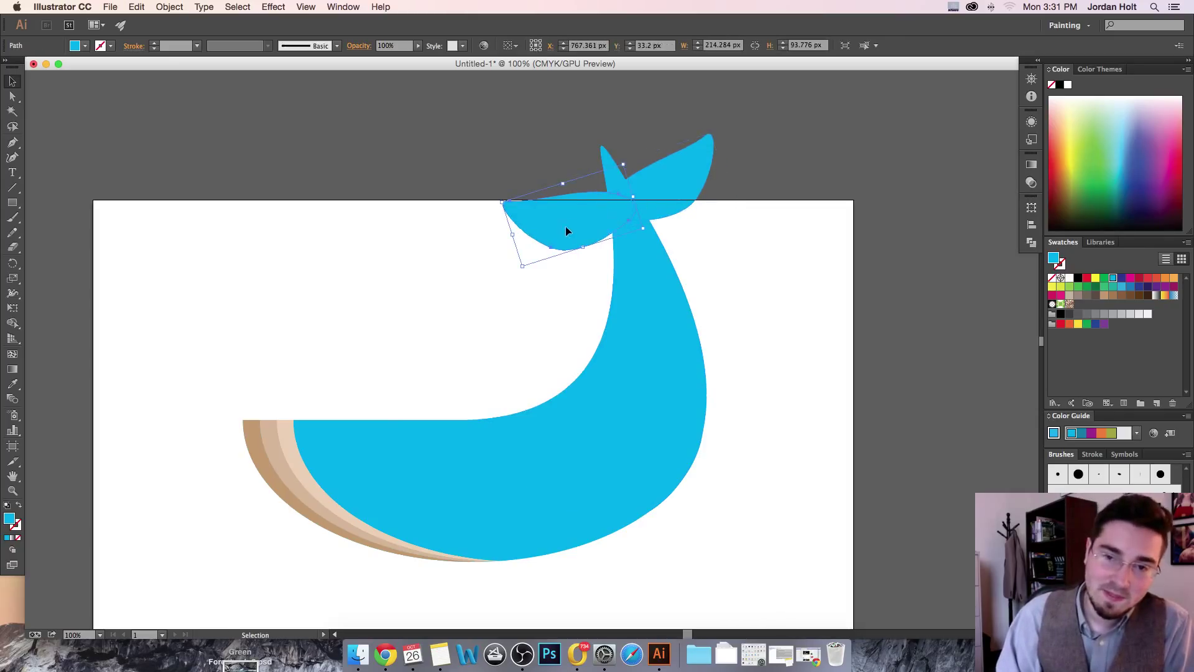
- Shrink the flukes proportionally and settle them on the tail's tip
left_click_drag(565, 231, 581, 218)
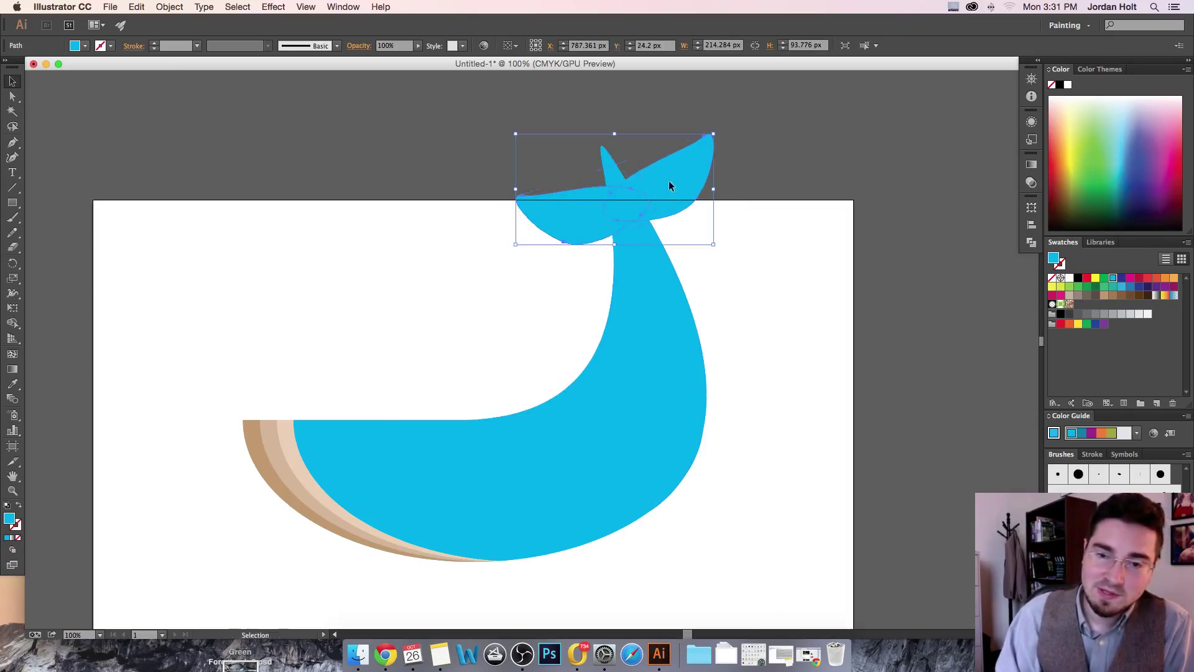
left_click_drag(652, 199, 647, 201)
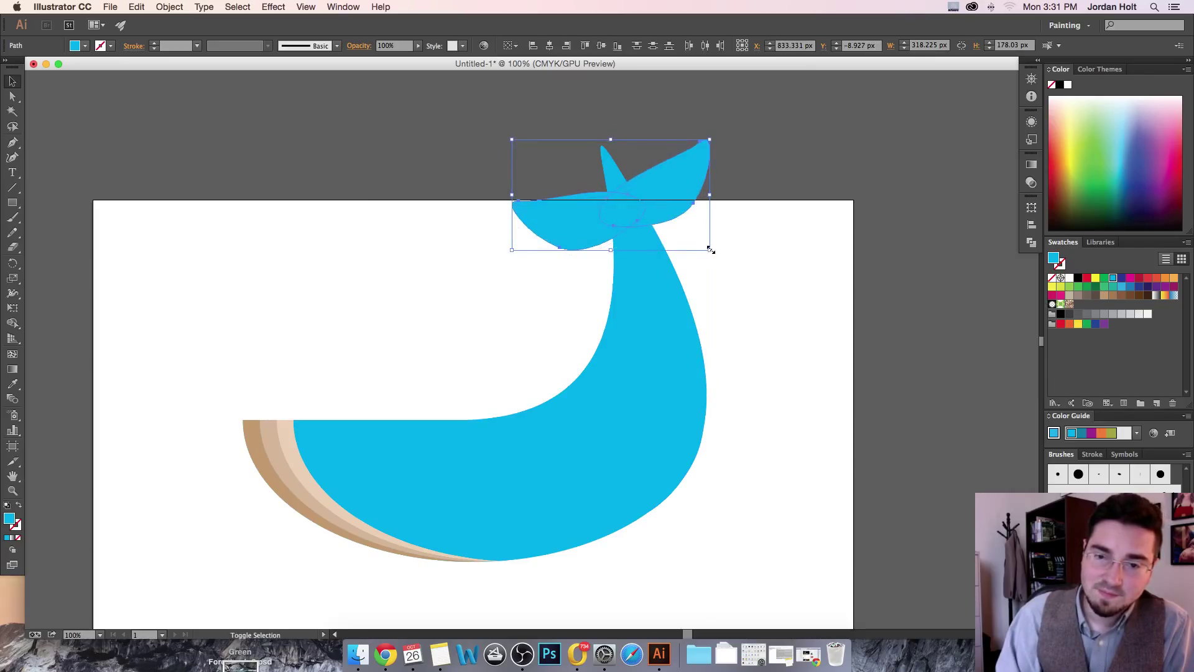
mouse_move(710, 249)
left_mouse_down()
mouse_move(653, 181)
mouse_move(676, 187)
mouse_move(688, 242)
left_mouse_up()
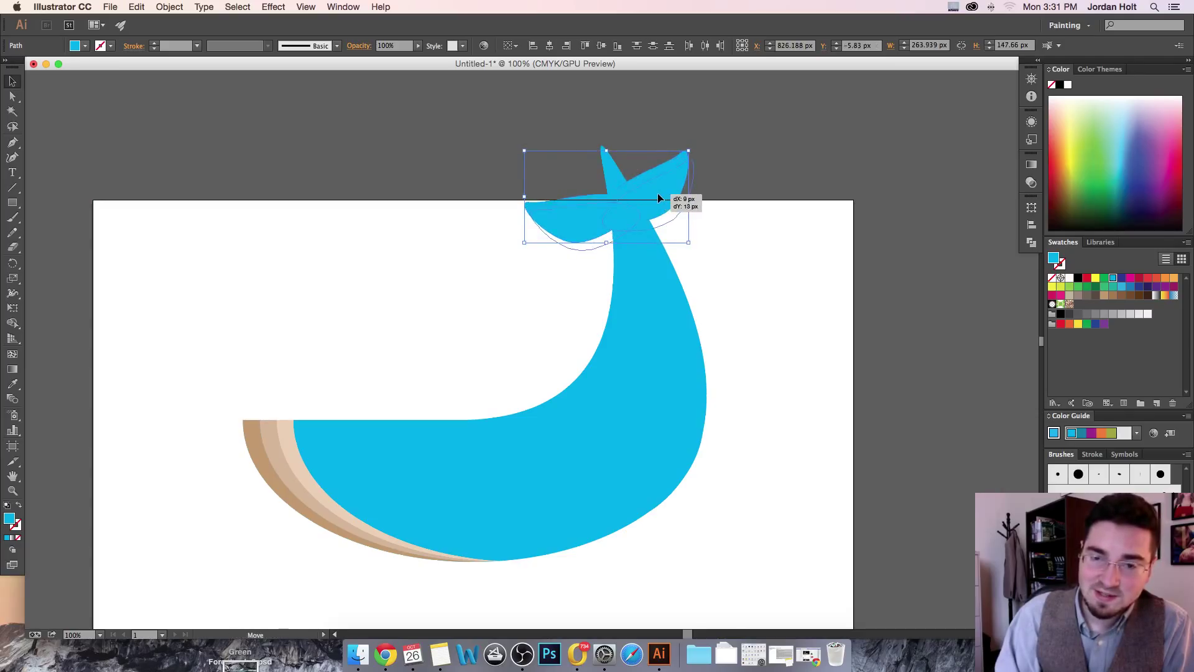
left_click_drag(659, 196, 659, 200)
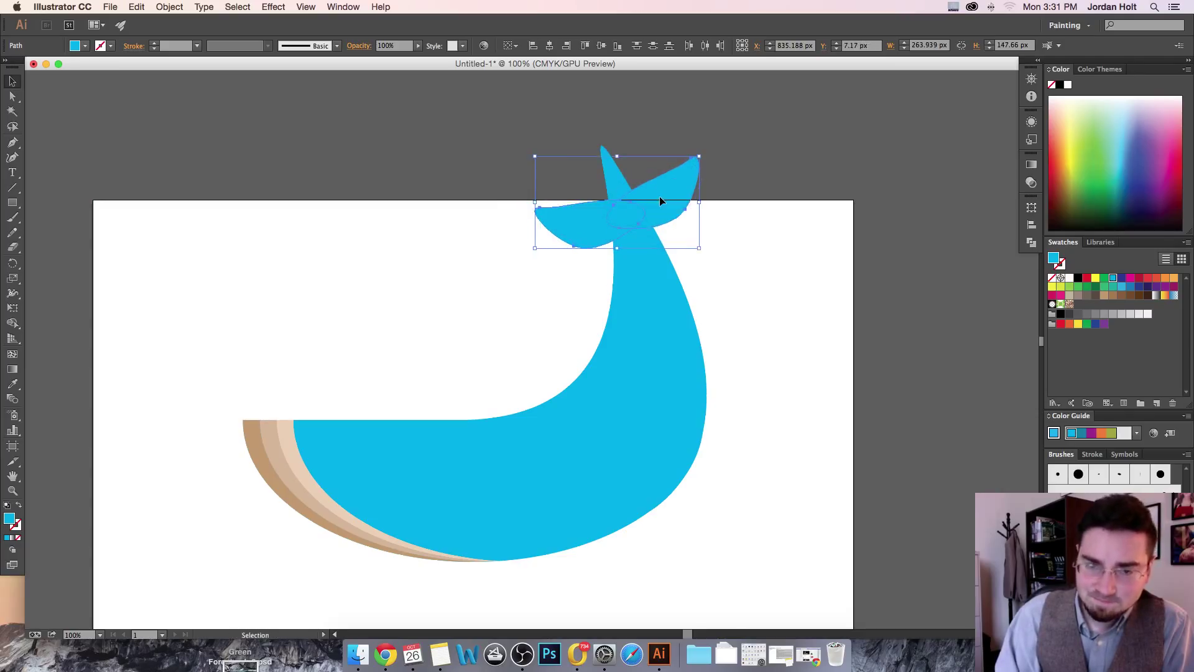
left_click(742, 282)
left_click(613, 187)
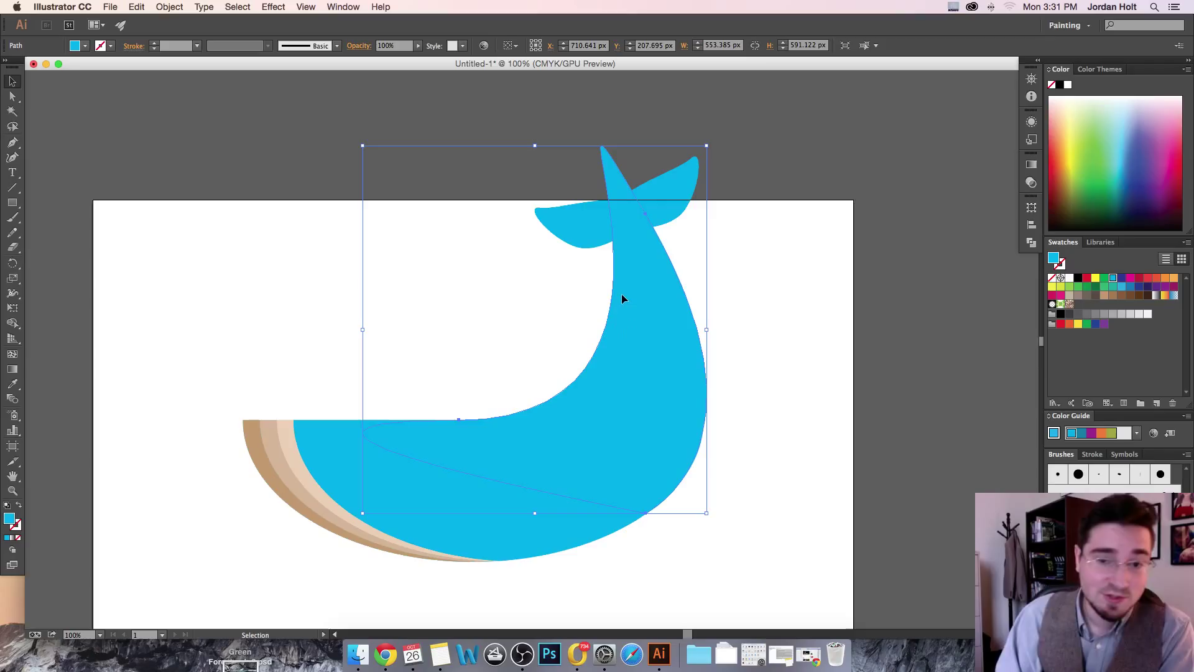
- Erase the leftover spike at the tail junction with the Eraser tool
left_click(16, 250)
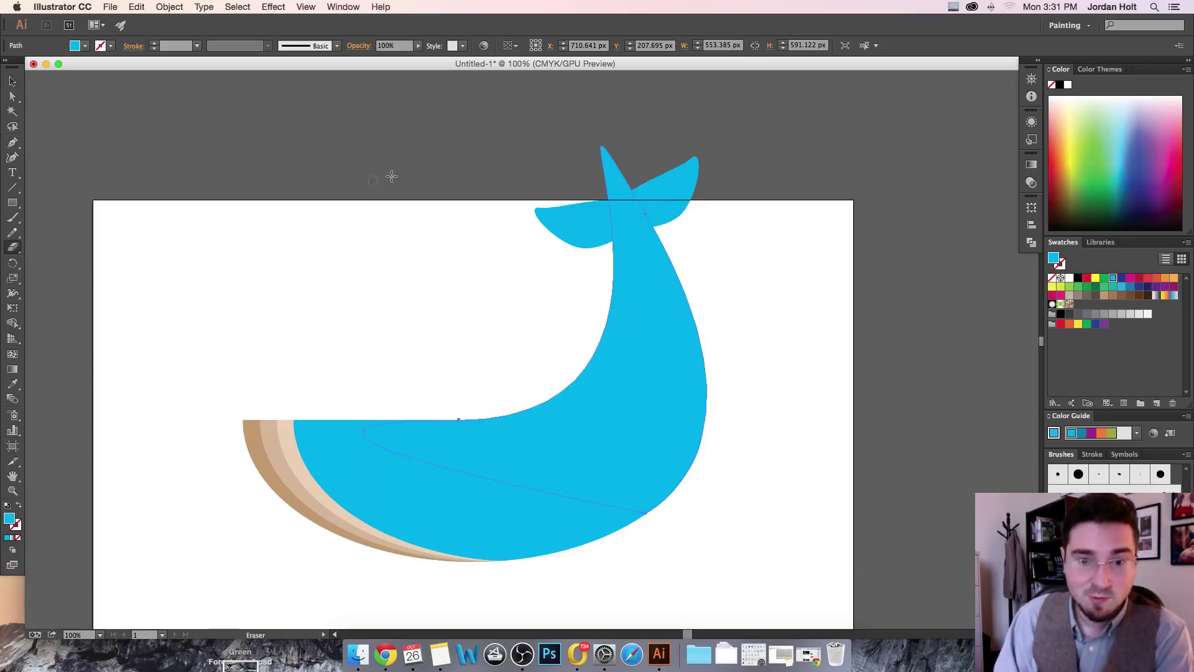
mouse_move(613, 204)
left_mouse_down()
mouse_move(622, 187)
mouse_move(601, 144)
mouse_move(619, 181)
left_mouse_up()
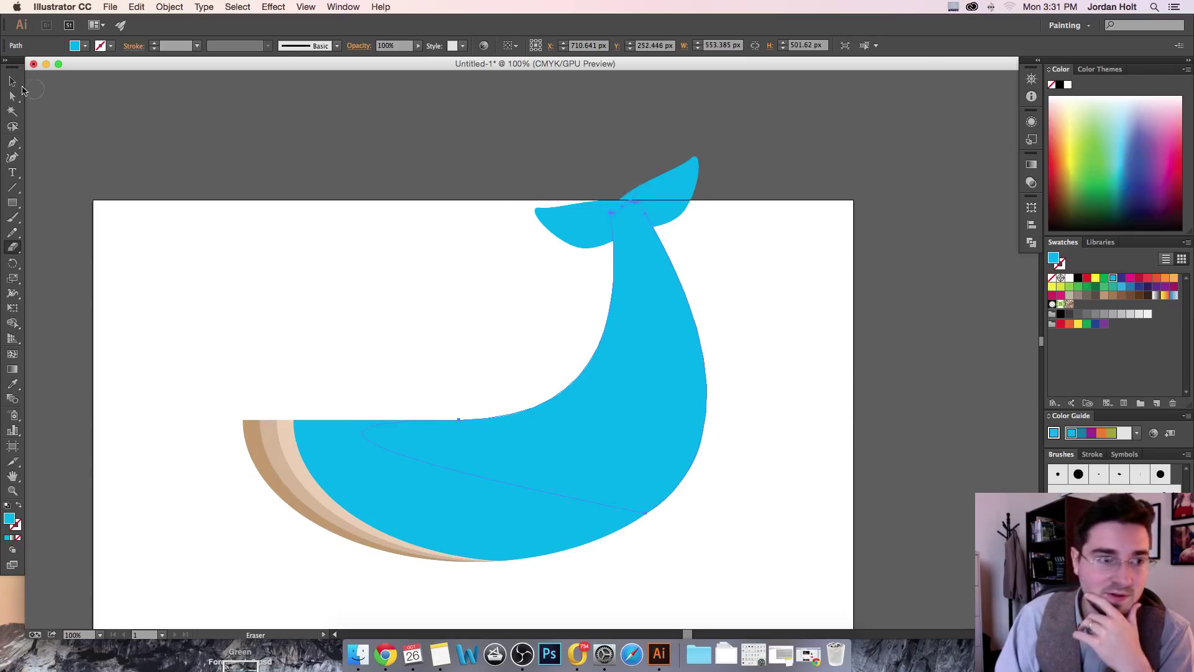
left_click(13, 81)
left_click(587, 347)
- Marquee-select all whale pieces including the tail and move them lower on the artboard
left_click_drag(413, 232, 761, 582)
left_click_drag(606, 358, 611, 390)
left_click(782, 390)
key("super+z")
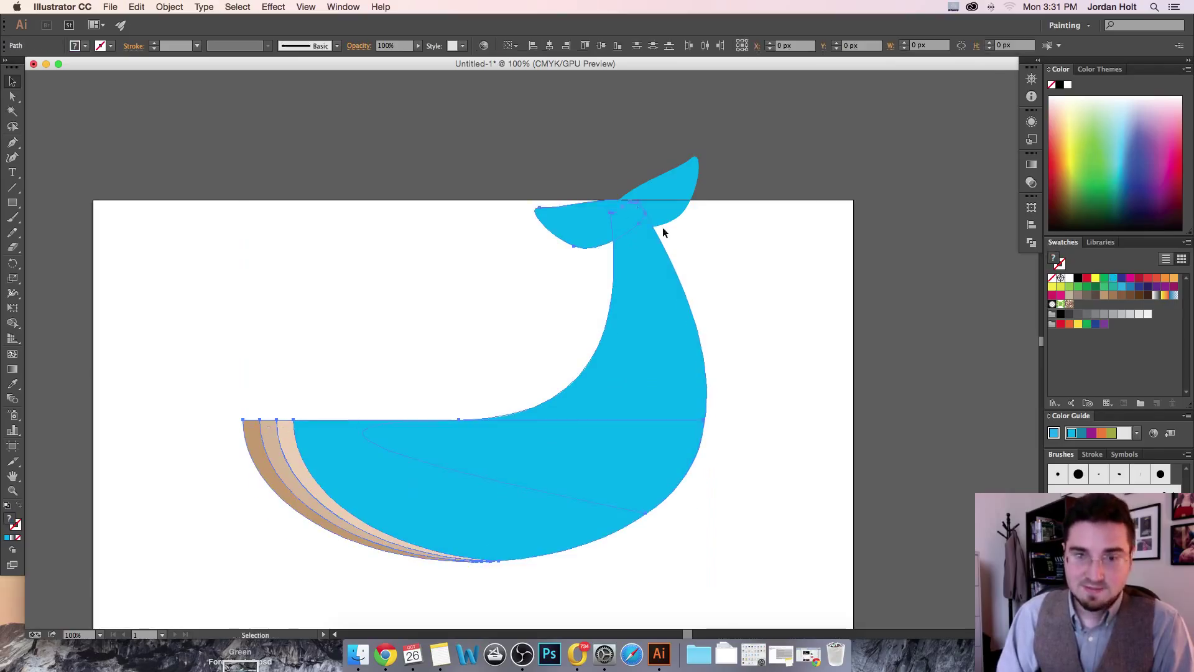
left_click_drag(285, 110, 750, 509)
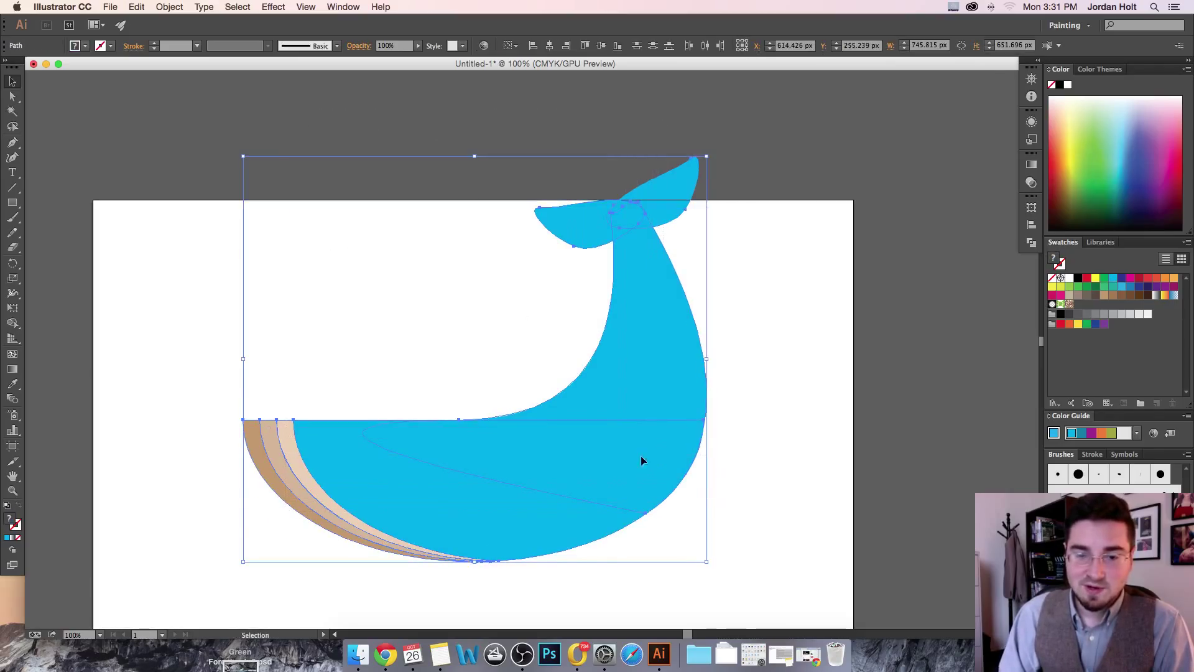
left_click_drag(633, 338, 640, 389)
scroll(746, 442, "down", 10)
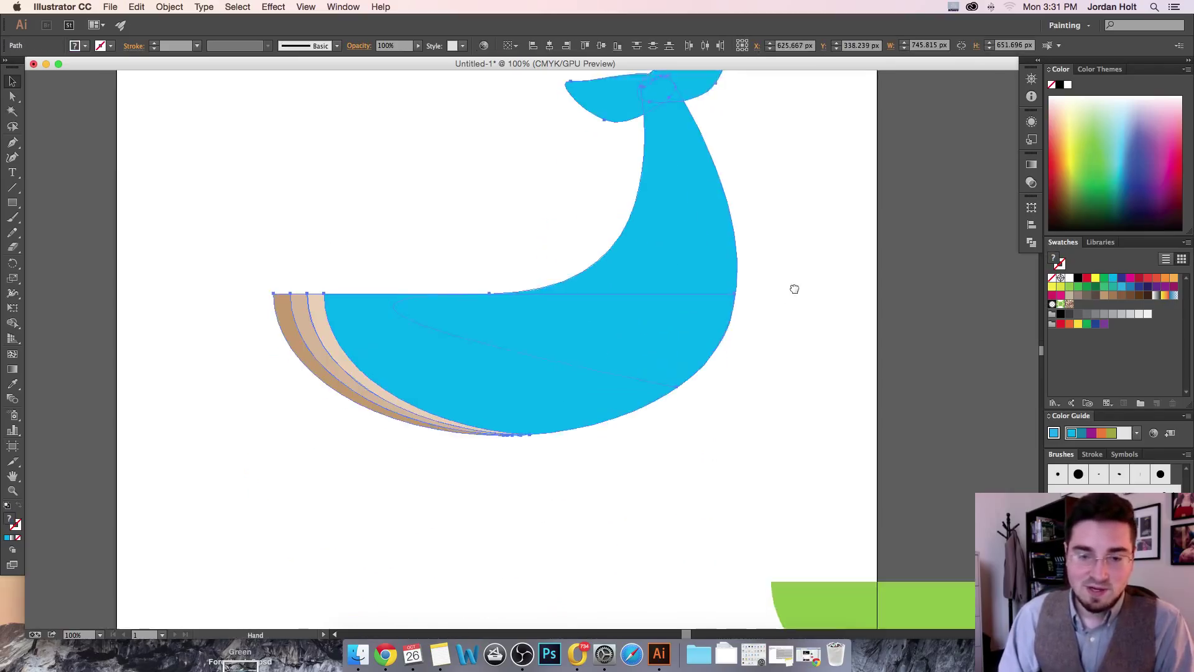
left_click_drag(675, 244, 673, 303)
left_click(812, 307)
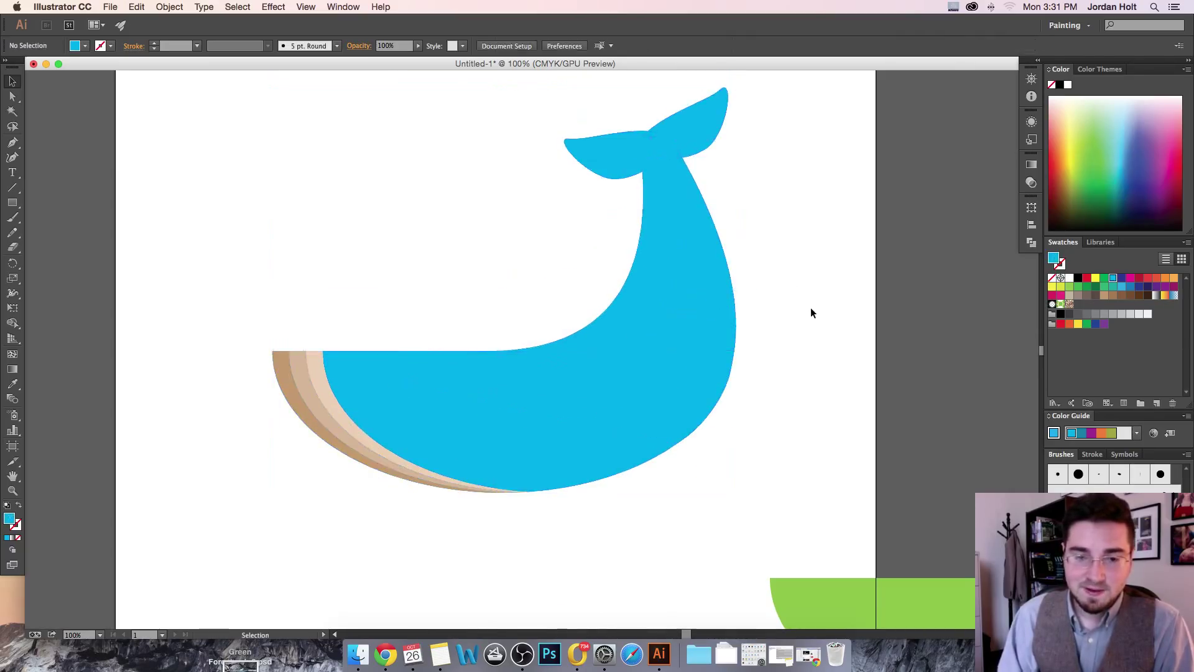
key("super+minus")
key("super+minus")
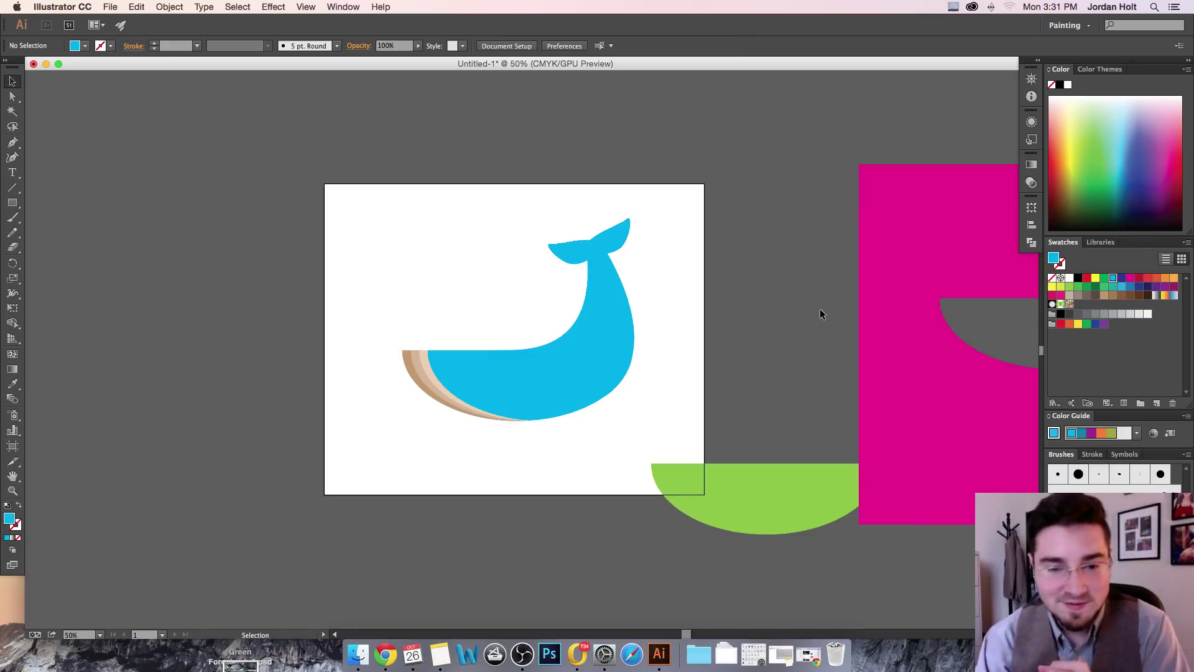
key("super+plus")
key("super+plus")
key("super+plus")
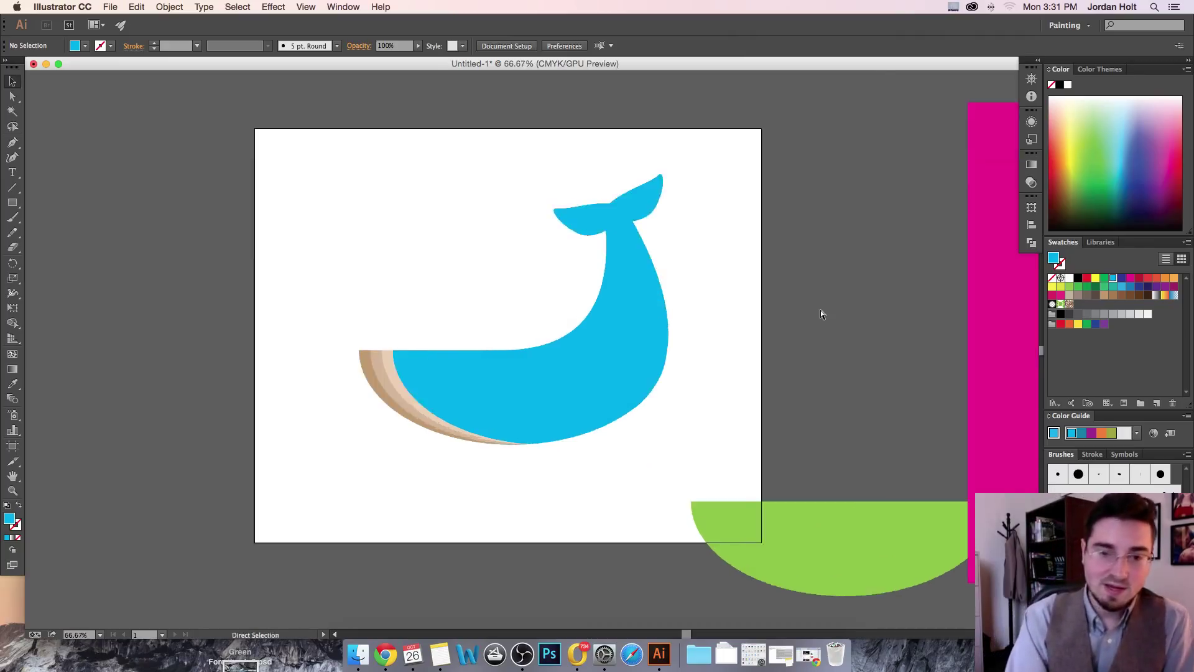
scroll(749, 301, "down", 5)
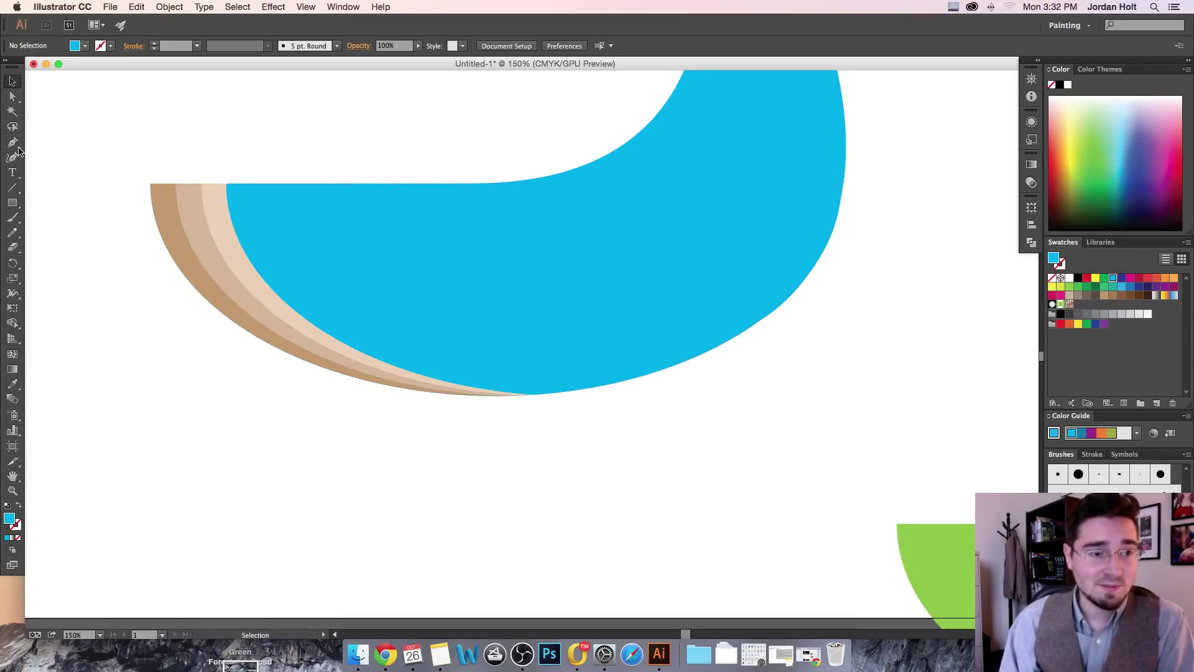
- Pen-draw a closed flipper shape curving down from the whale's belly
left_click(12, 143)
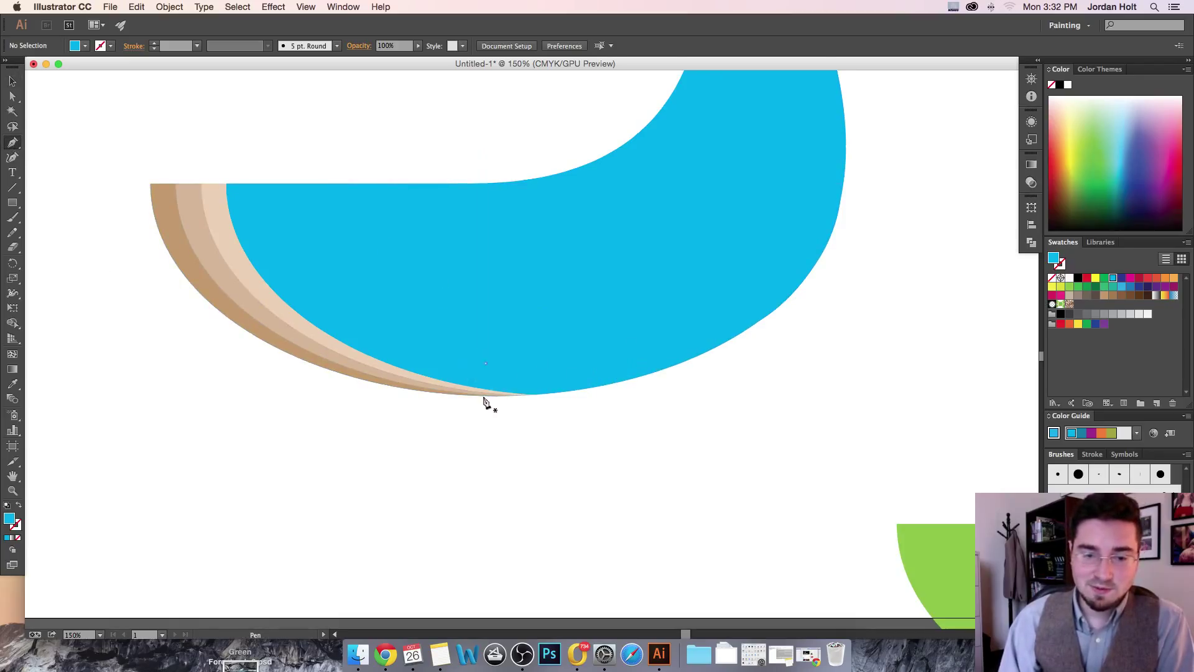
left_click(485, 363)
left_click_drag(483, 510, 524, 560)
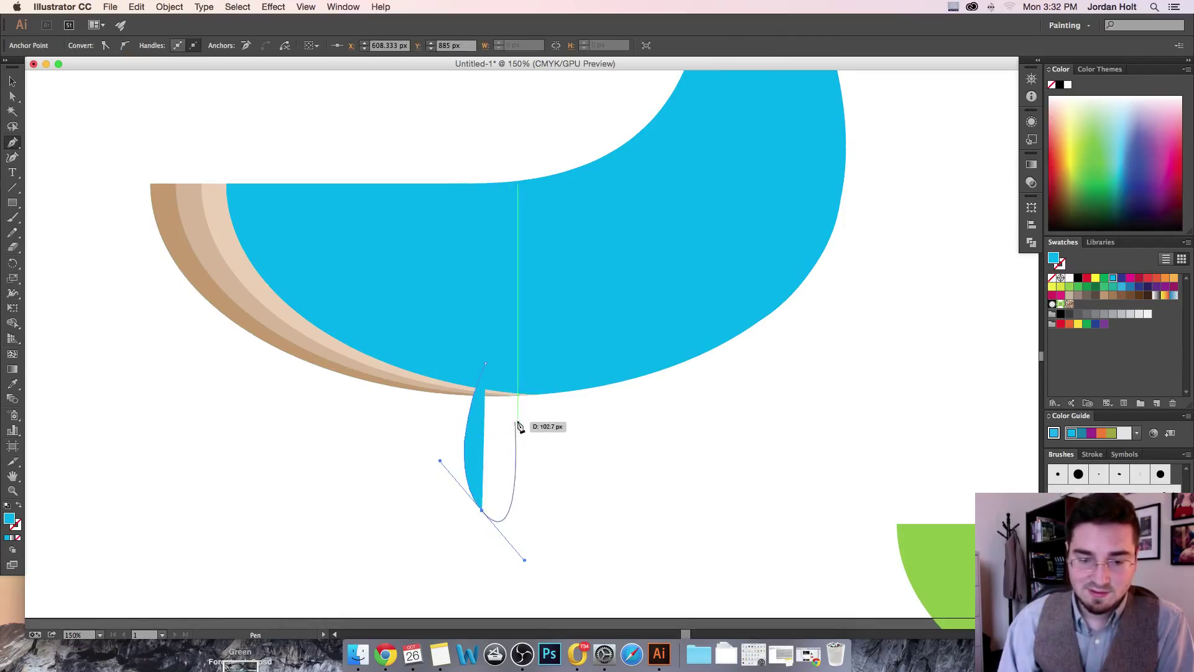
left_click_drag(538, 388, 577, 313)
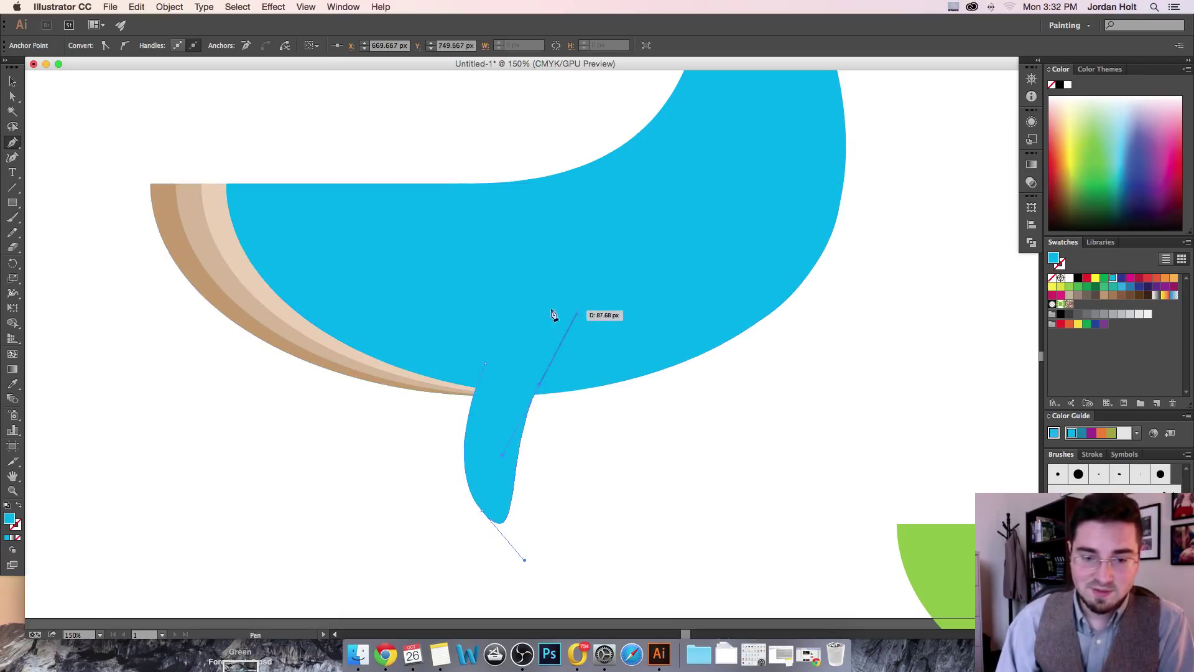
left_click(486, 365)
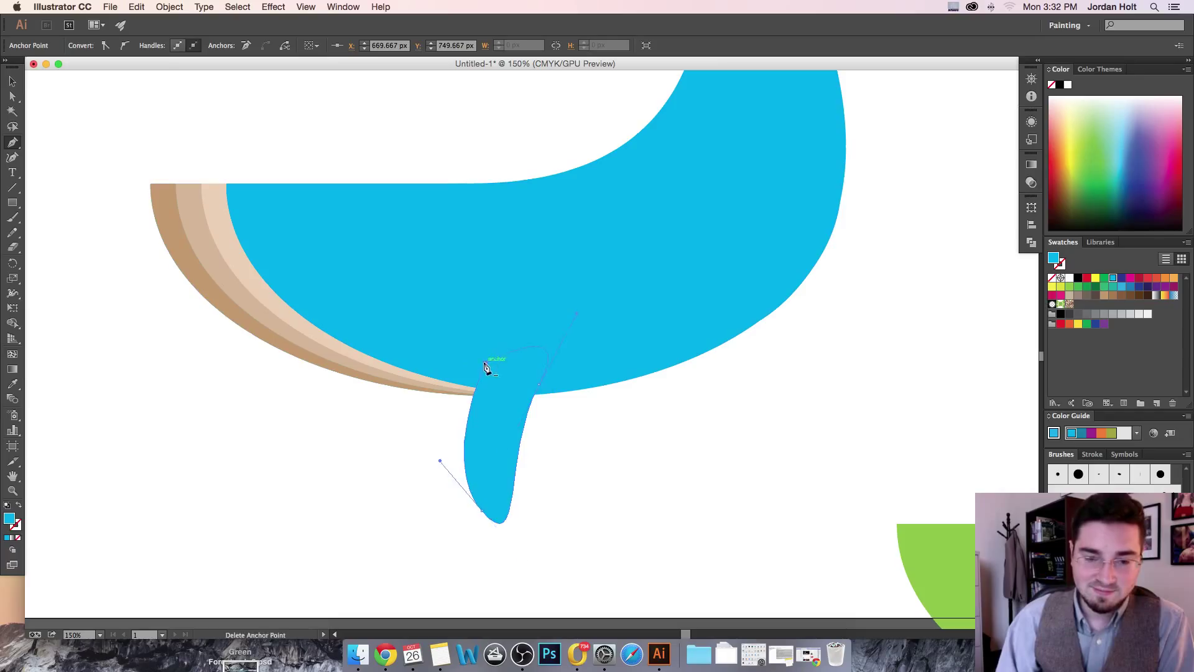
- Rotate the flipper to angle backward, position it along the belly, and Alt-drag a copy rightward
left_click(10, 81)
left_click_drag(496, 282, 434, 229)
left_click(444, 411)
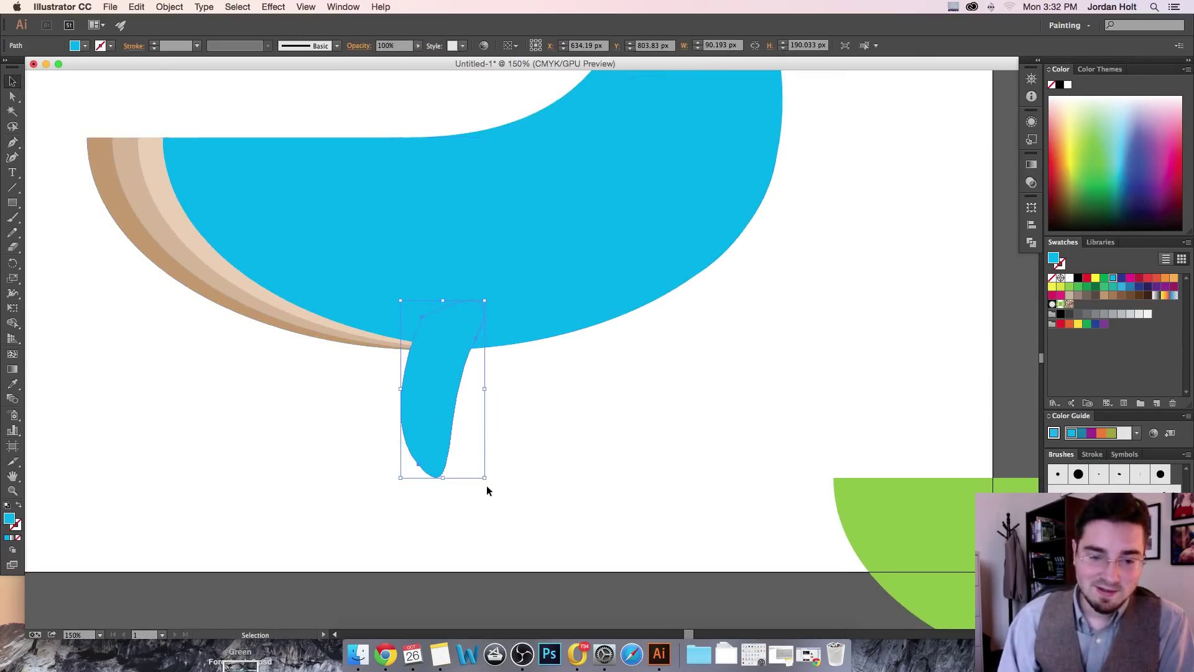
left_click_drag(487, 485, 529, 460)
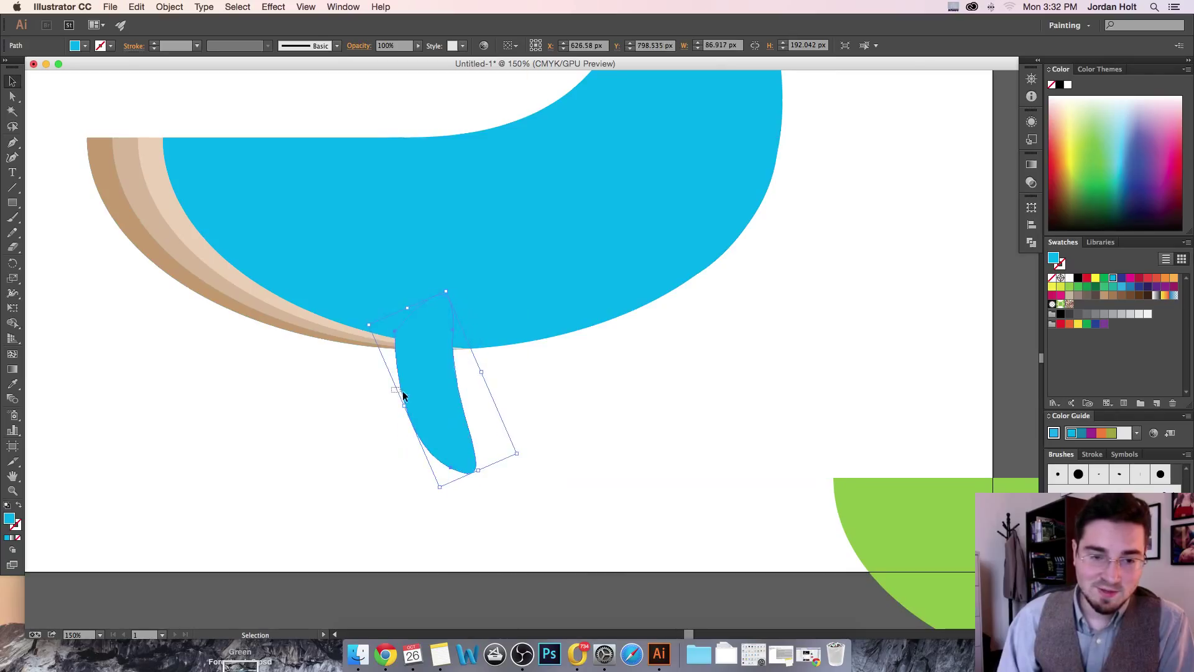
left_click(383, 385)
left_click_drag(423, 384, 474, 385)
left_click_drag(573, 458, 580, 446)
left_click_drag(480, 423, 458, 398)
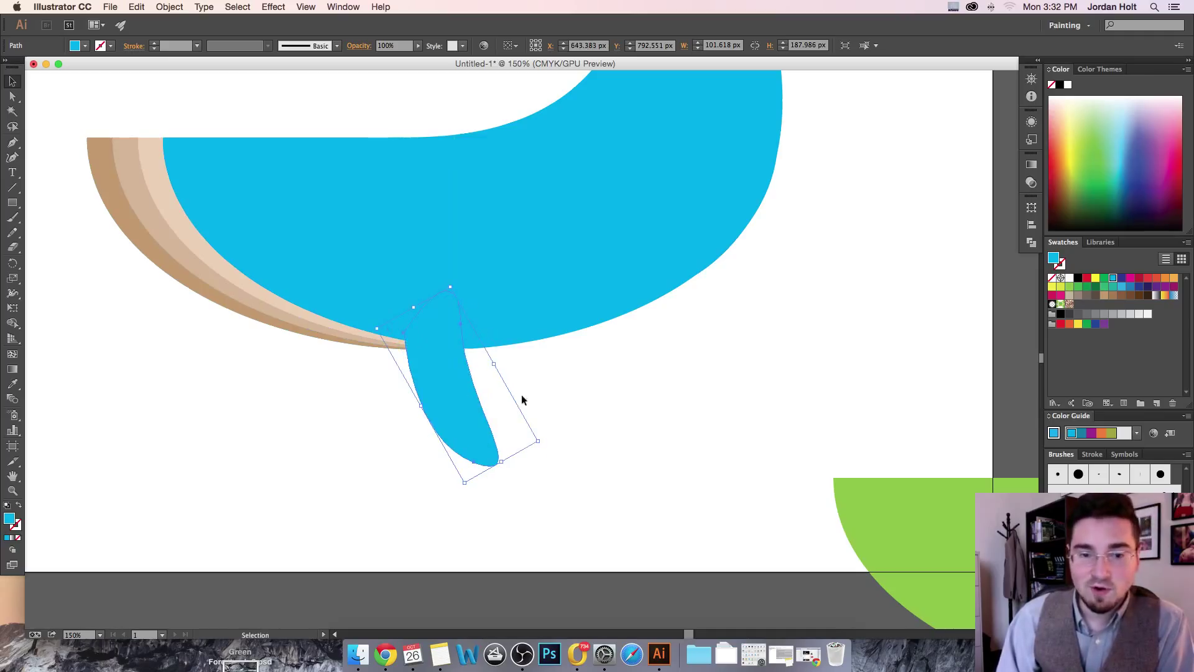
left_click(538, 387)
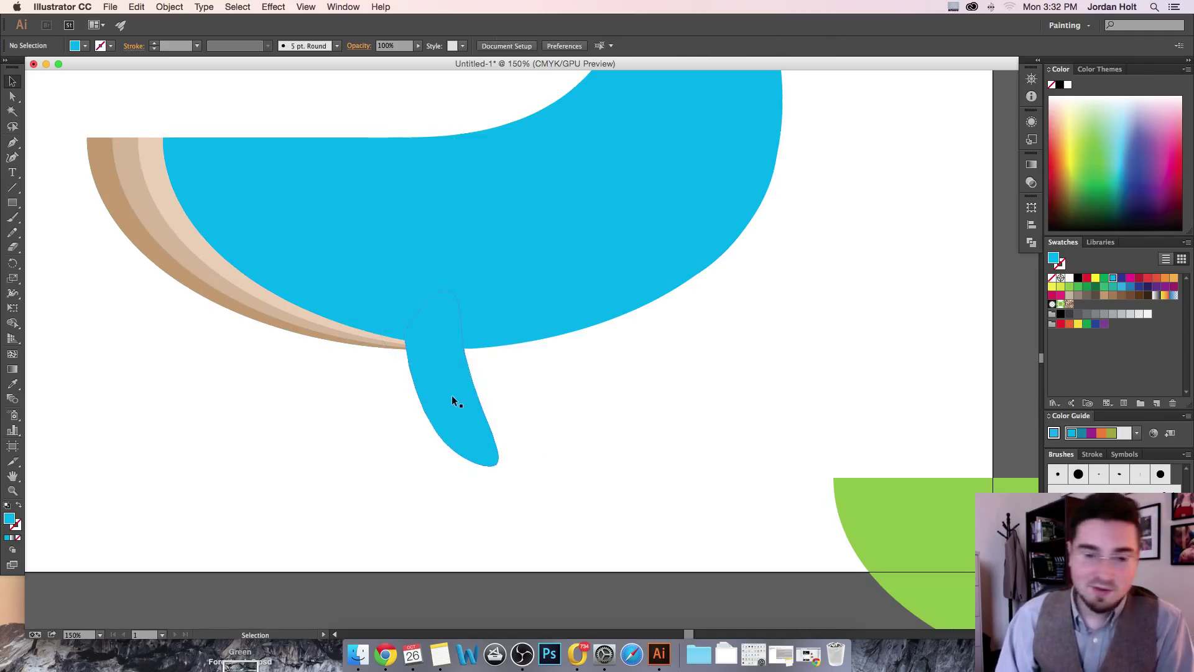
left_click_drag(451, 394, 530, 395, "alt")
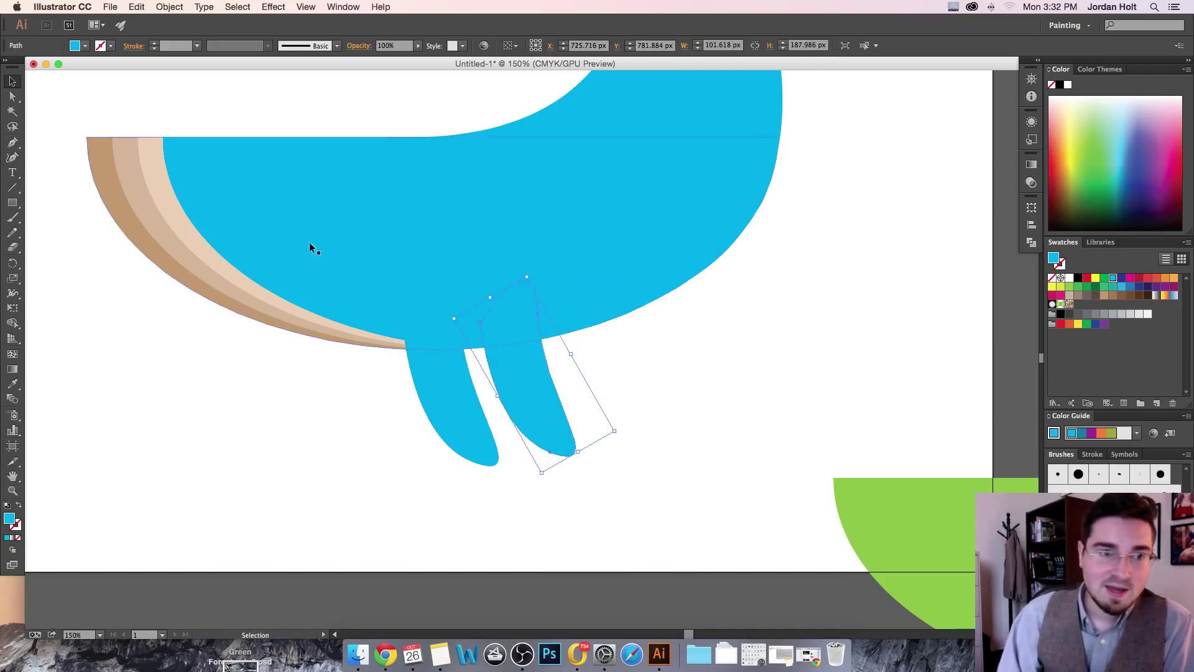
- Give the copied flipper a lighter blue fill, 40CAF4
left_click(87, 46)
left_click(87, 47)
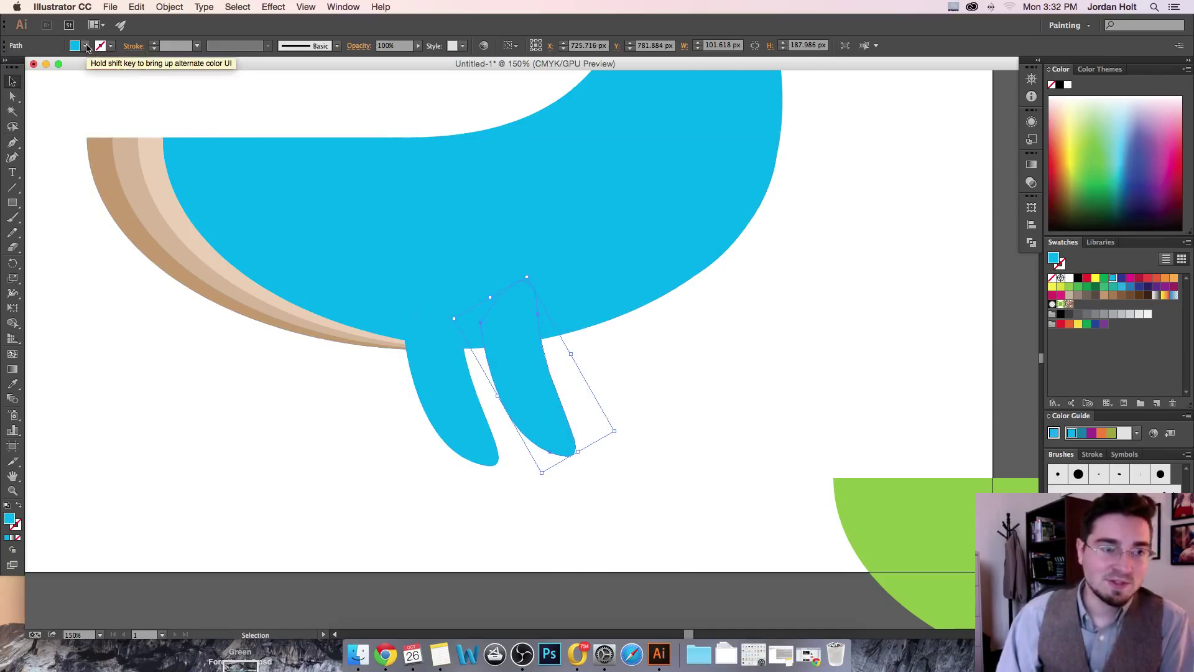
double_click(10, 520)
left_click_drag(589, 268, 548, 264)
left_click(709, 262)
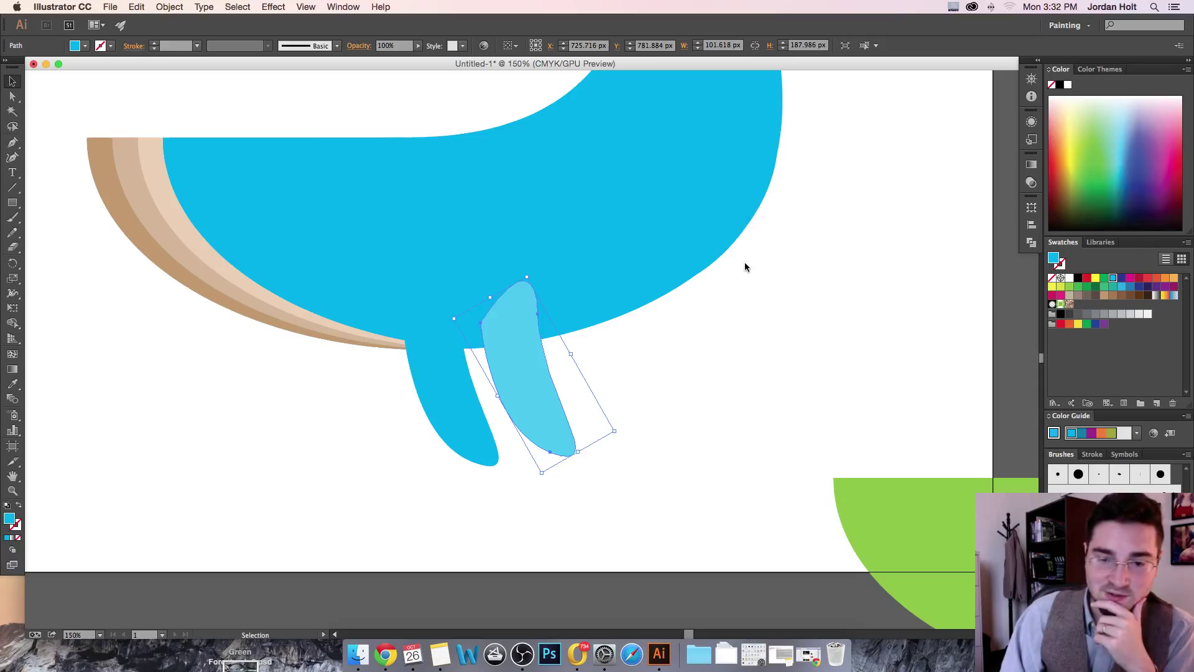
- Send the light-blue fin behind the whale body with Object > Arrange > Send to Back
left_click(309, 419)
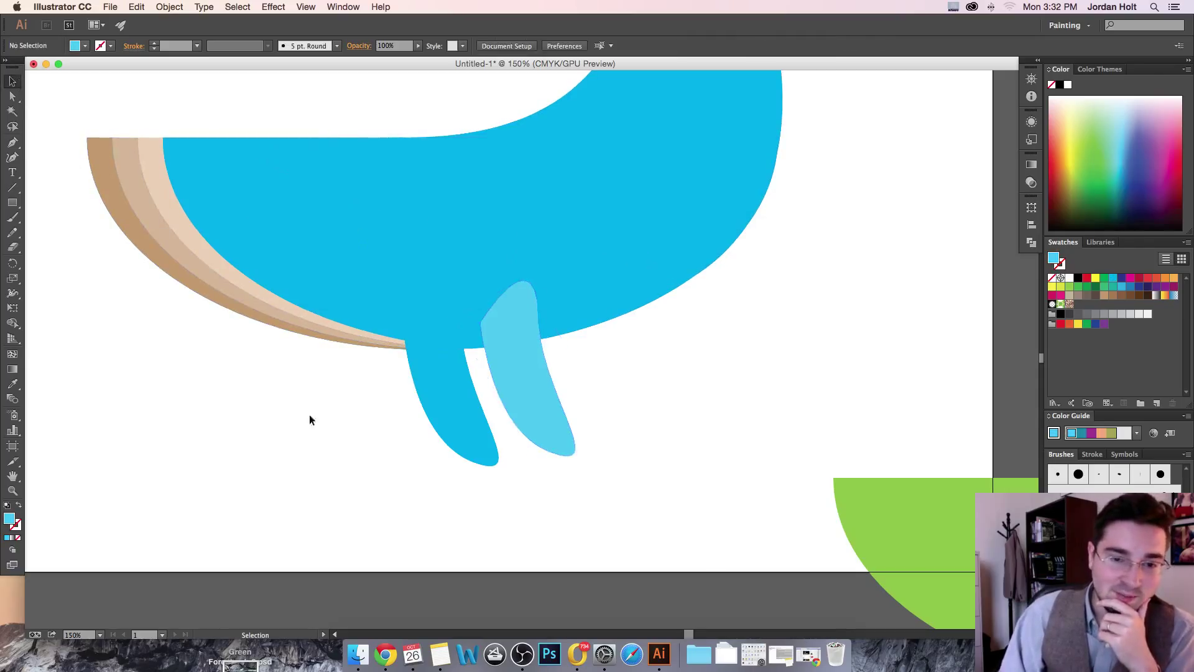
left_click(533, 389)
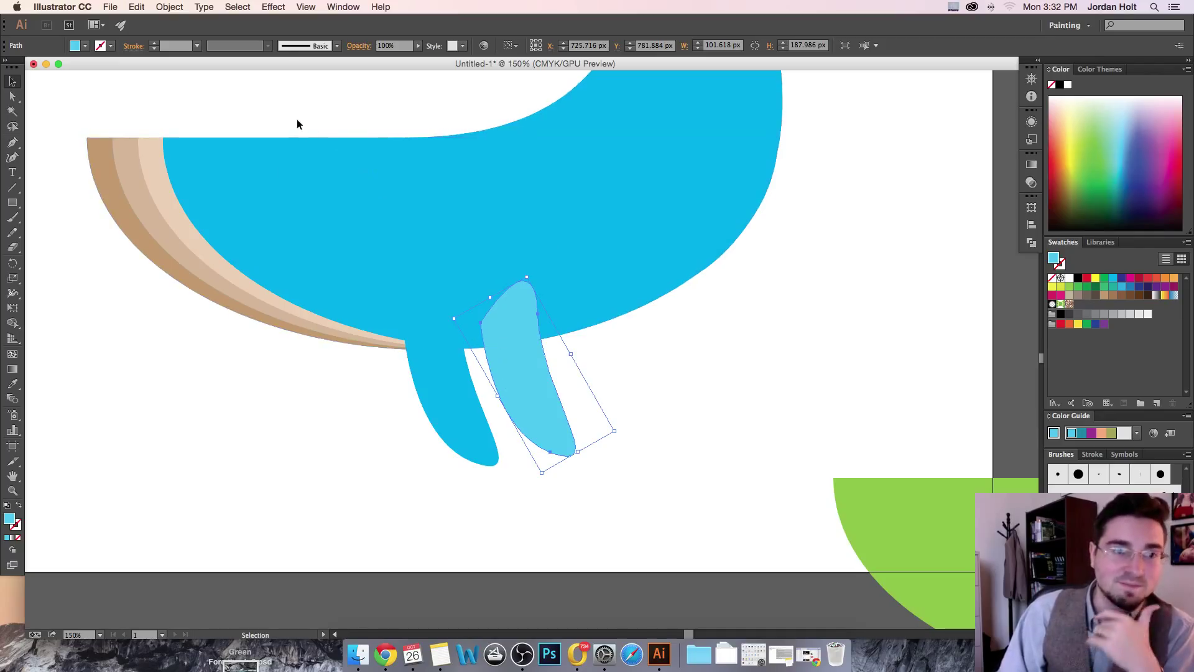
scroll(294, 121, "up", 1)
left_click(170, 7)
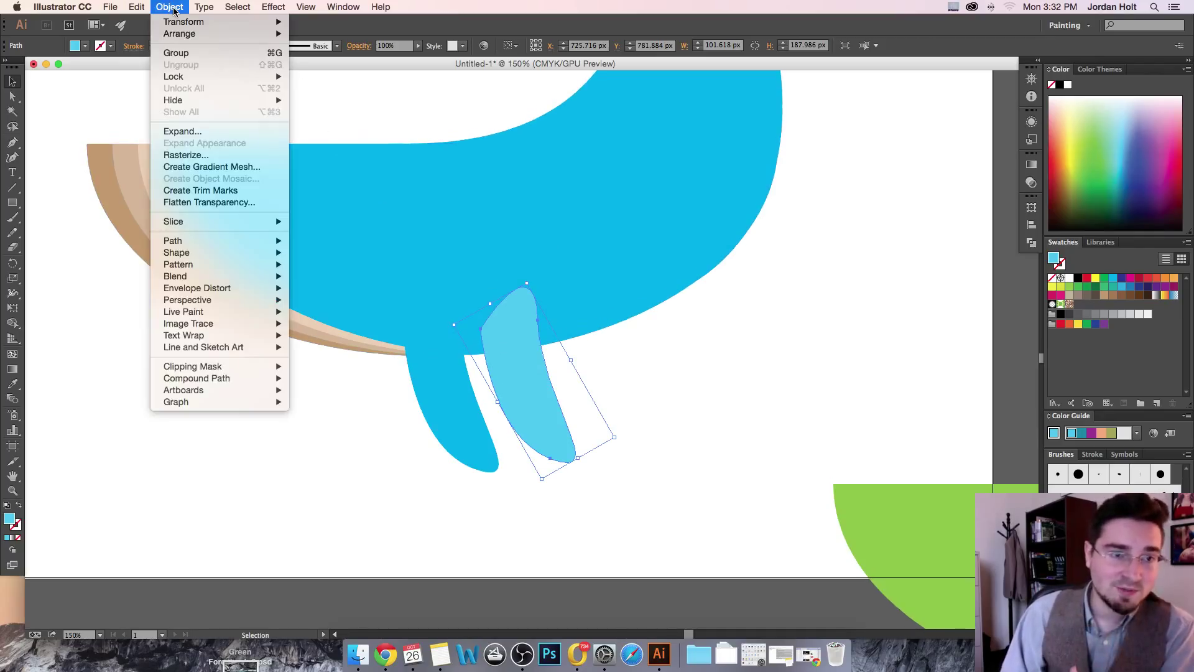
mouse_move(219, 35)
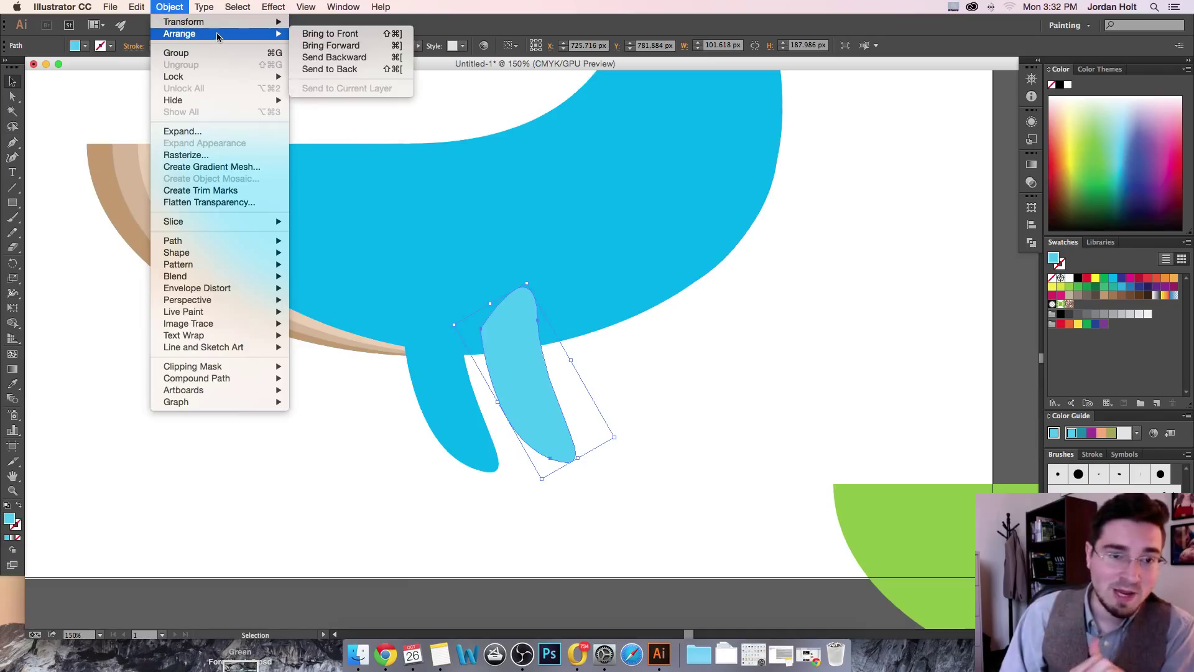
left_click(359, 71)
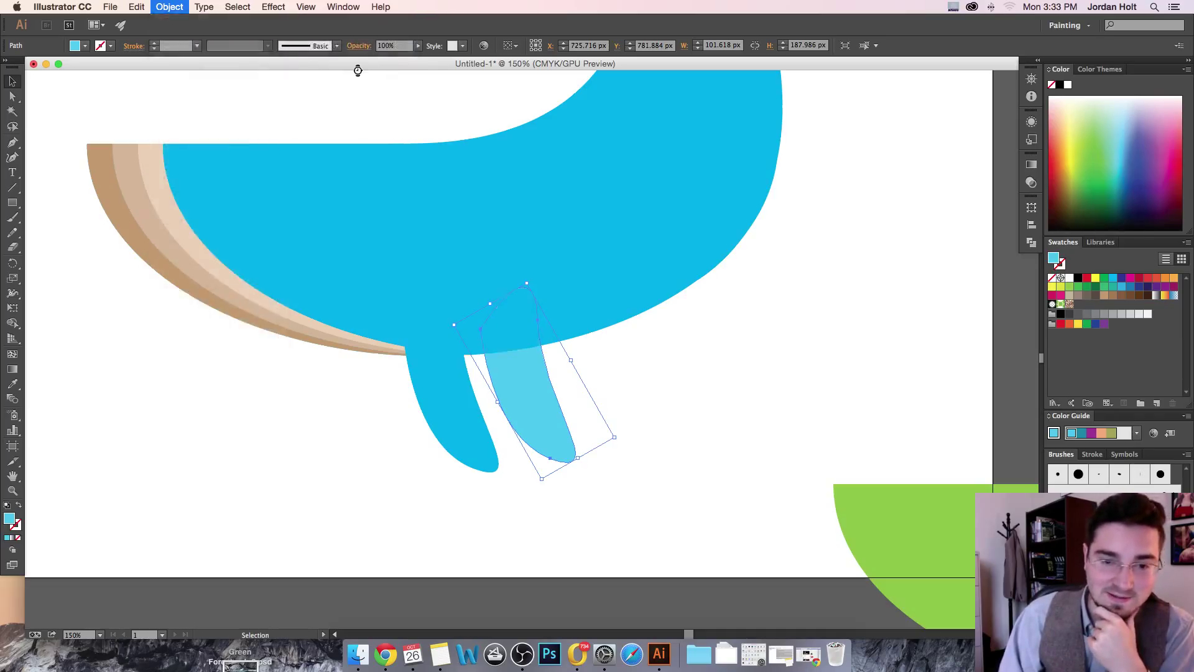
- Move the light-blue fin left beside the front fin and tilt it slightly counter-clockwise
left_click_drag(530, 391, 503, 382)
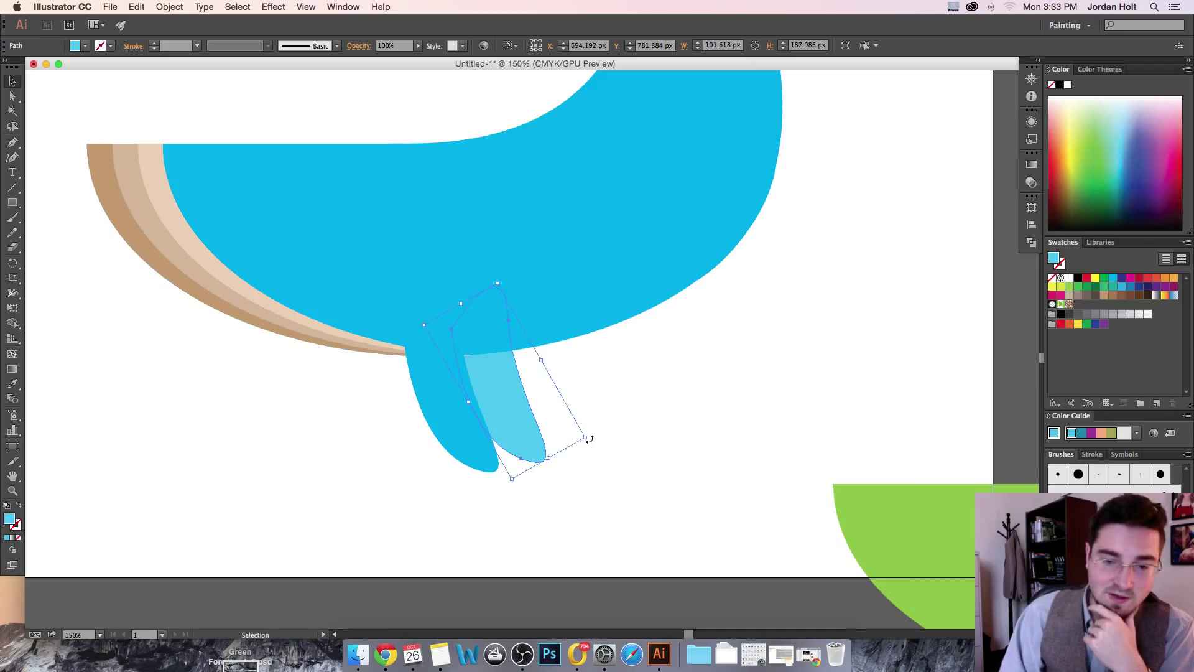
left_click_drag(592, 438, 597, 422)
left_click_drag(524, 422, 533, 418)
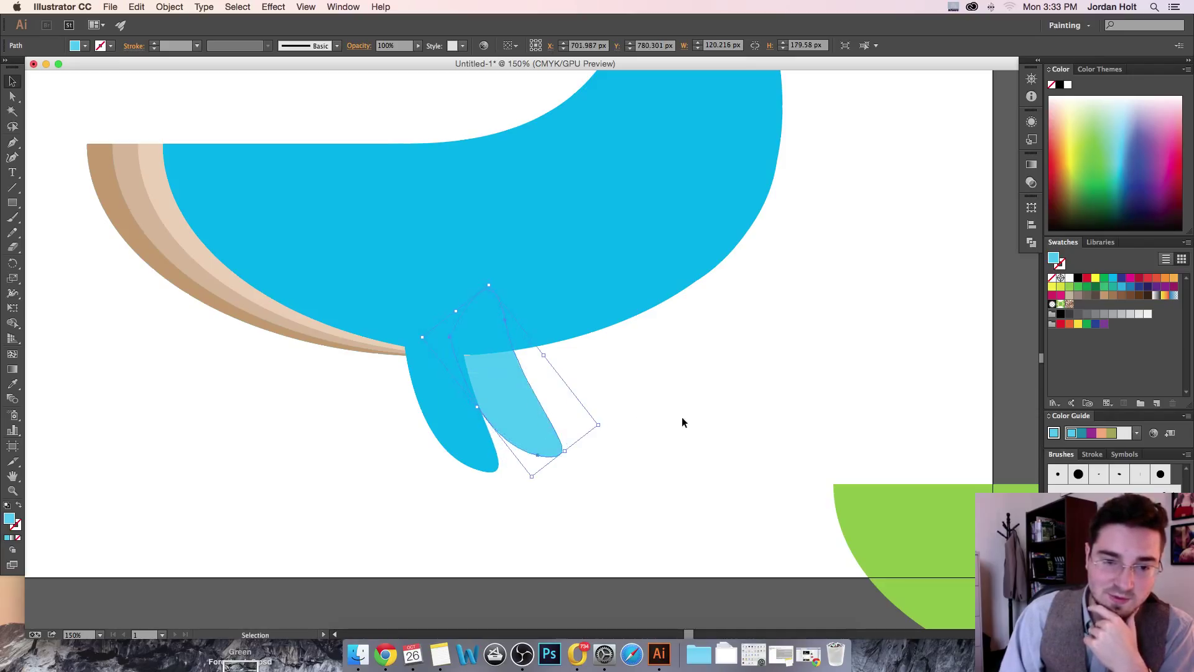
left_click(738, 401)
key("super+minus")
key("super+minus")
key("super+minus")
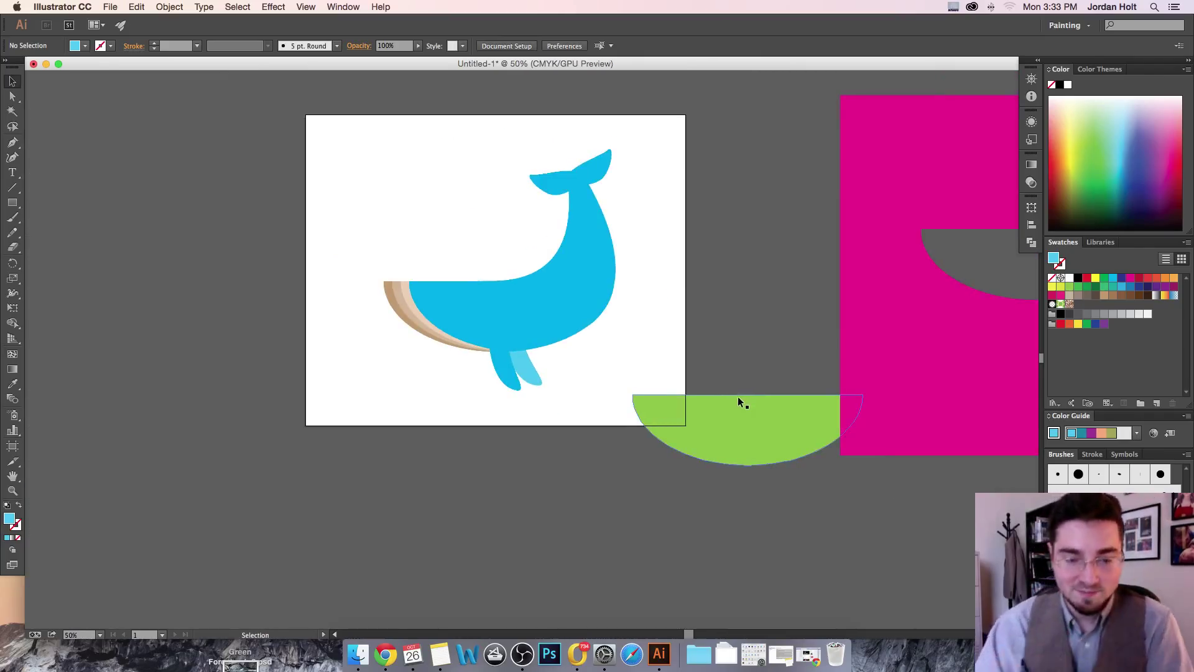
- Marquee-select both fins and scale them up proportionally from a corner handle
key("super+plus")
key("super+plus")
key("super+plus")
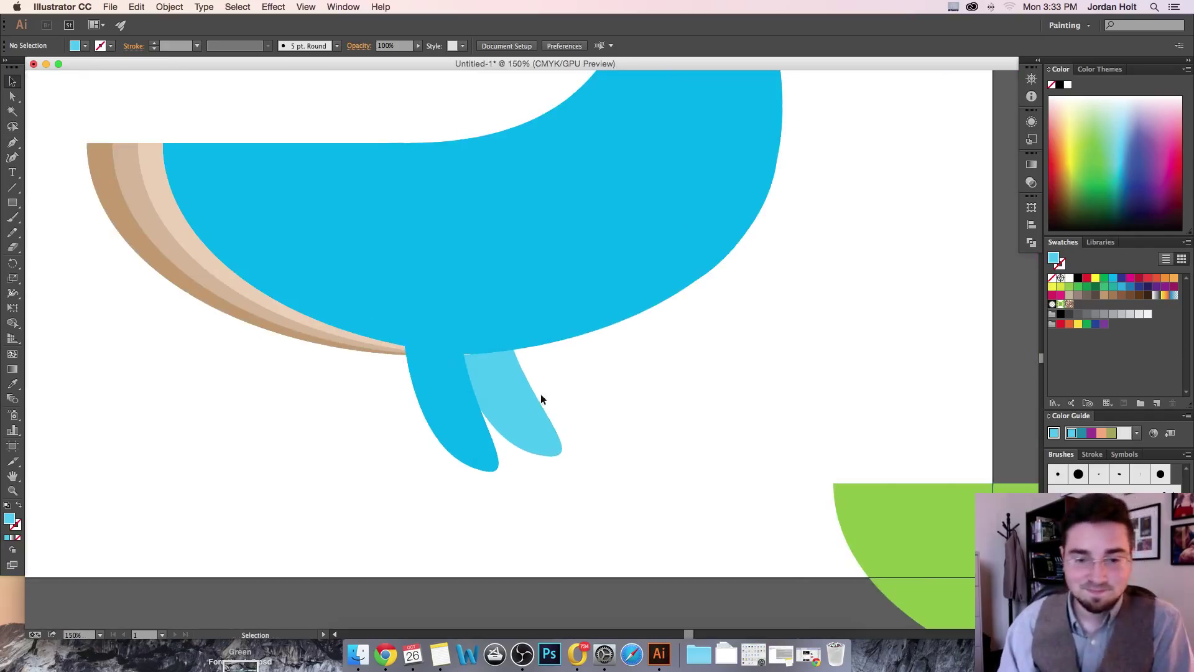
left_click_drag(541, 399, 507, 413)
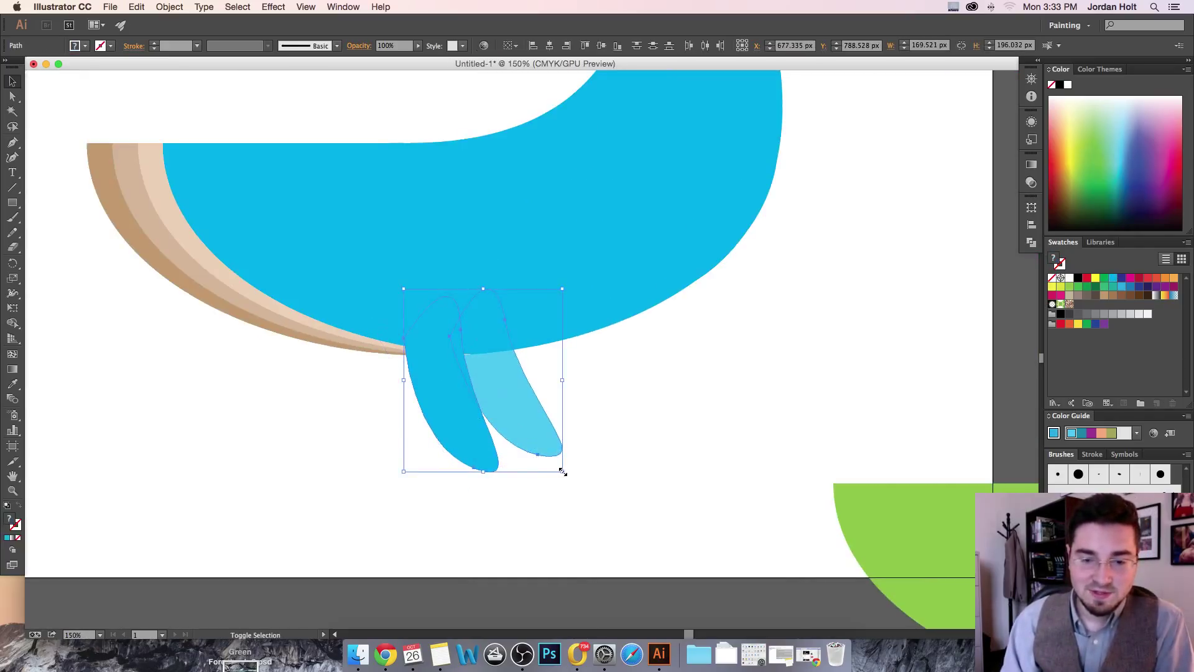
left_click_drag(563, 471, 591, 497)
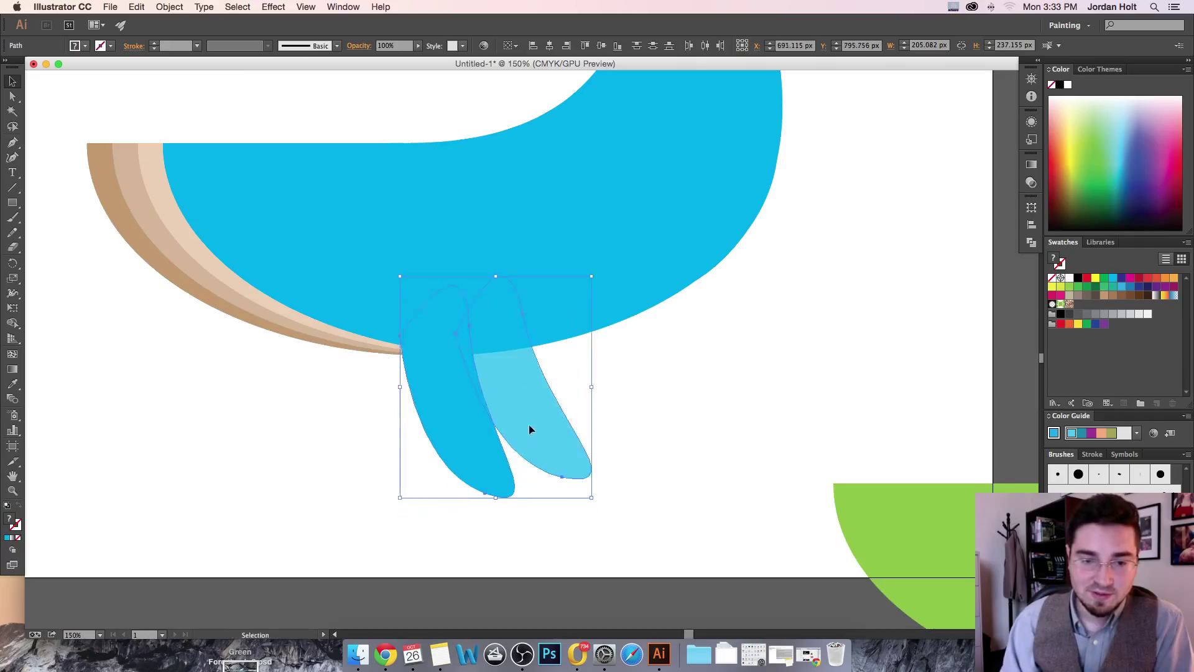
left_click(671, 426)
- Try narrowing the whale body from its left side, then undo that change
left_click_drag(525, 326, 602, 393)
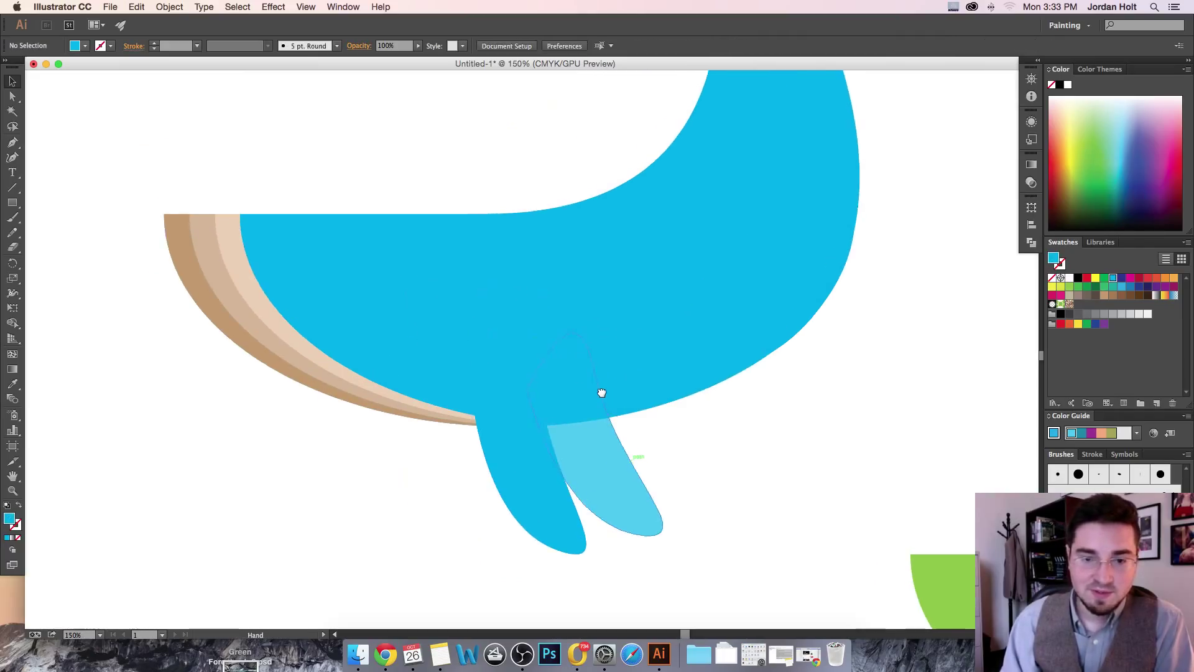
key("super+minus")
key("super+minus")
key("super+minus")
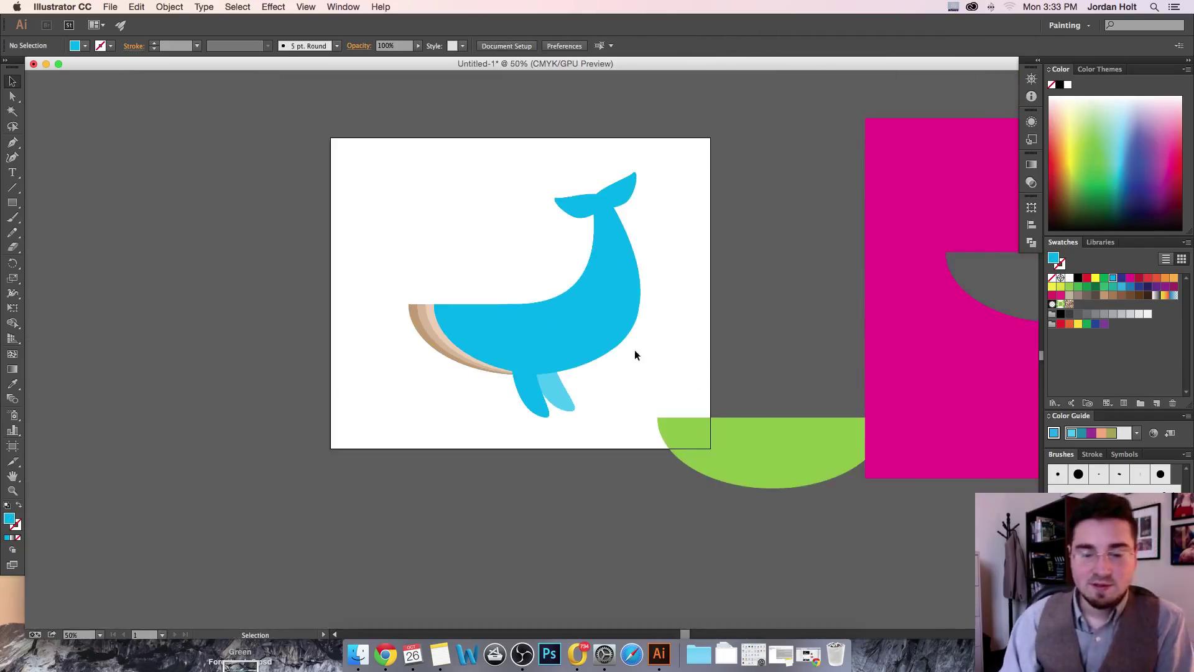
left_click(614, 278)
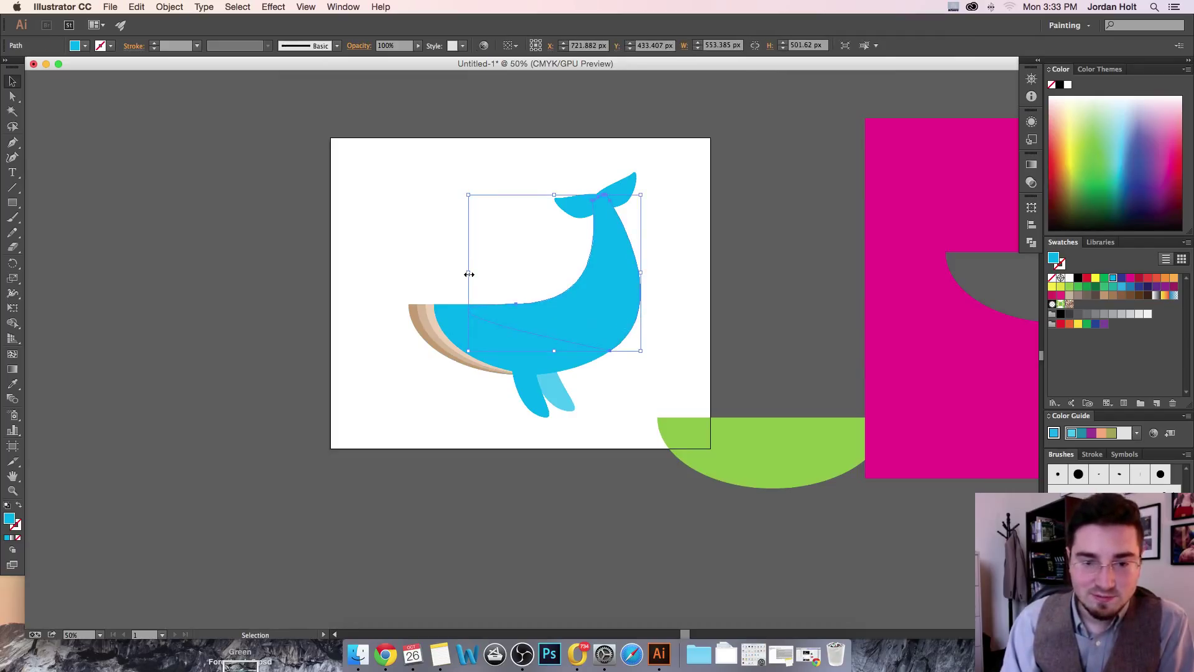
left_click_drag(469, 274, 476, 274)
left_click(741, 344)
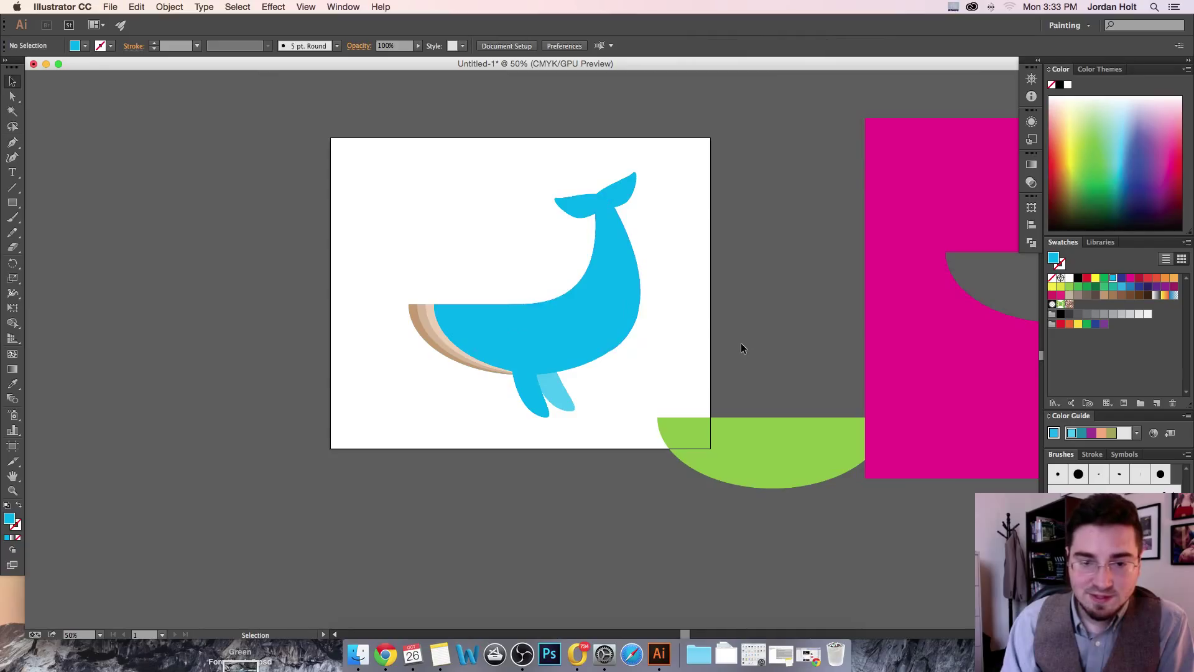
key("super+z")
left_click(667, 339)
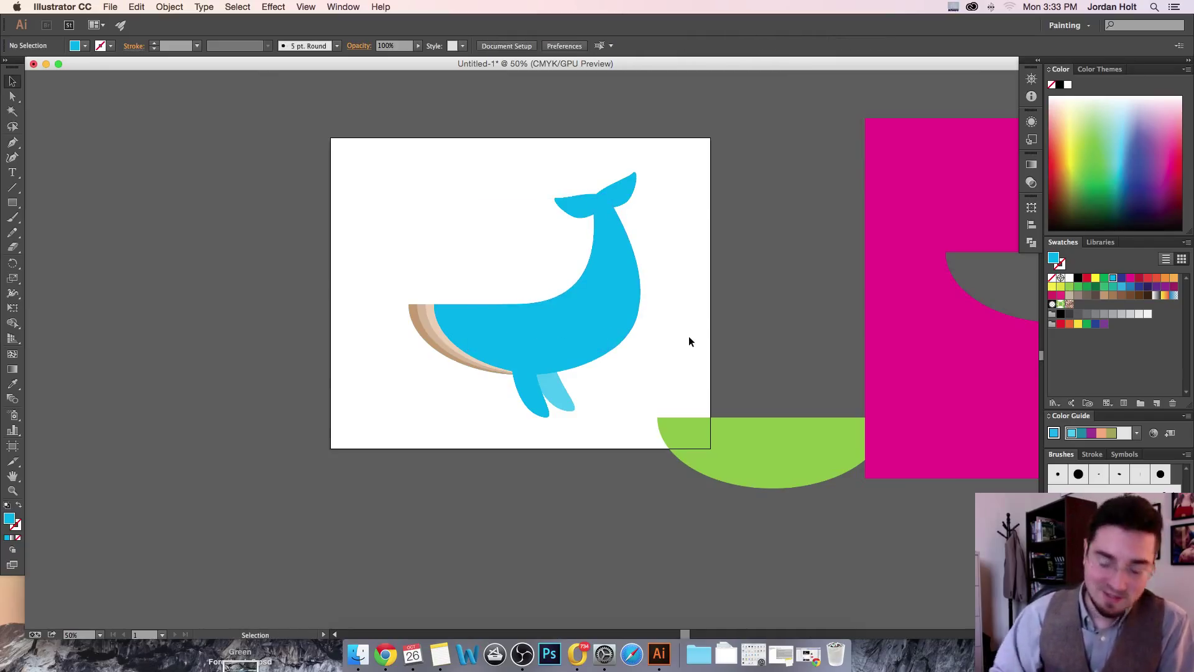
key("super+equal")
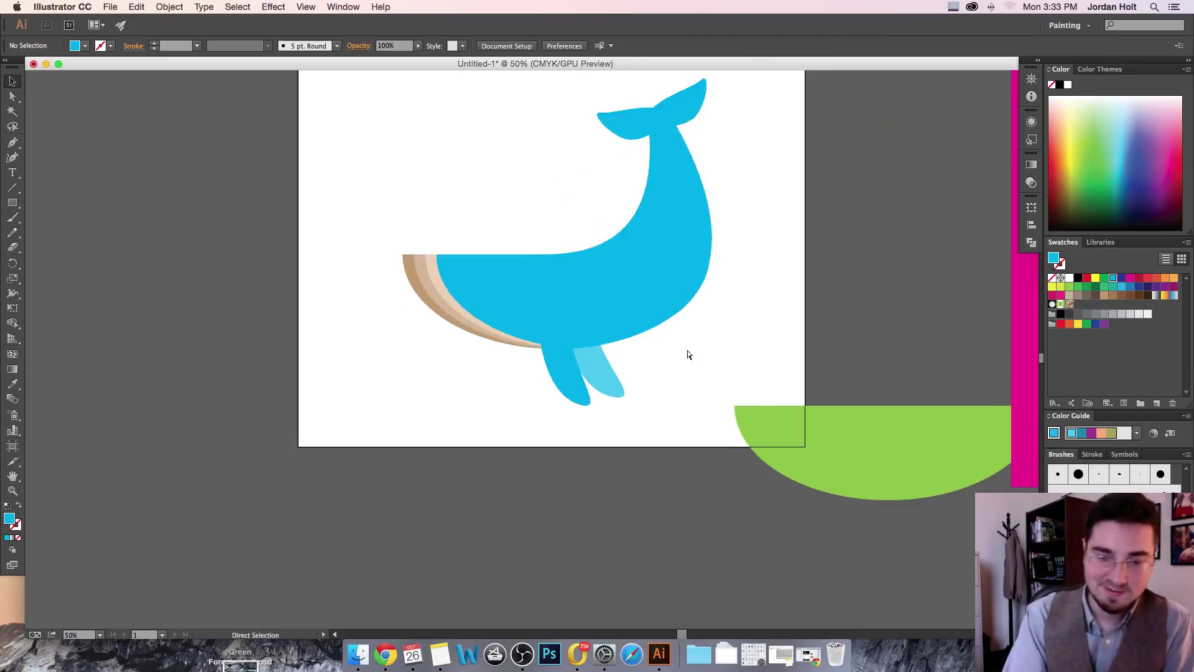
- Draw a small white circle on the whale's body just above the tan belly stripes
key("super+equal")
key("super+equal")
key("super+equal")
key("super+equal")
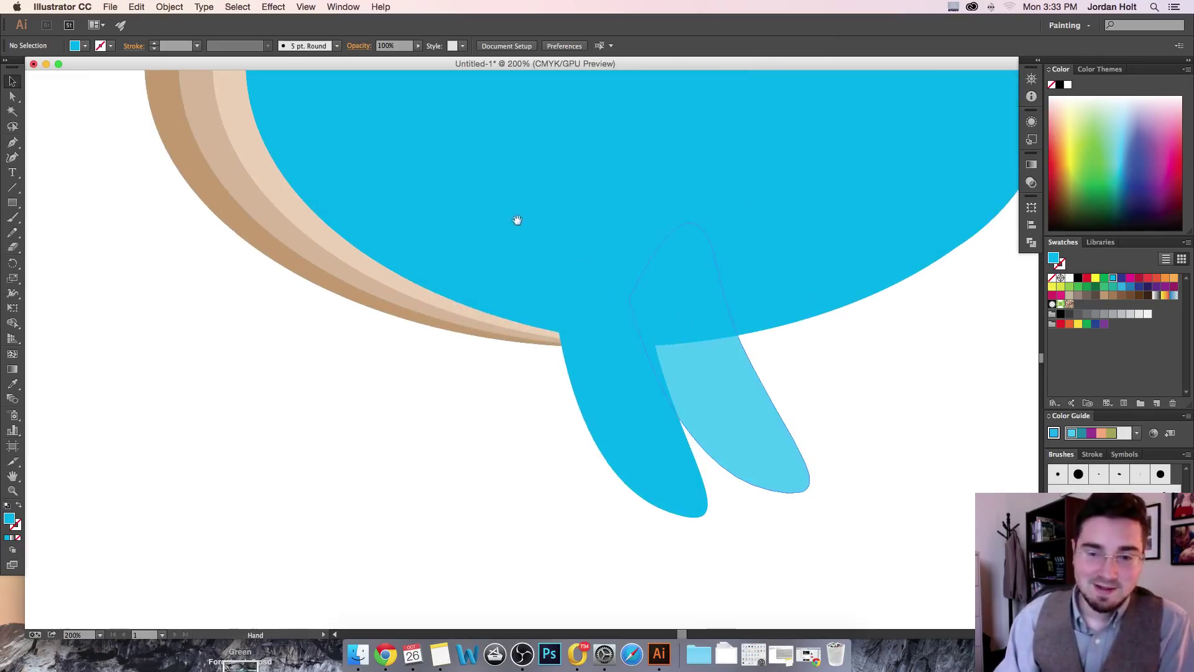
left_click_drag(517, 219, 530, 317)
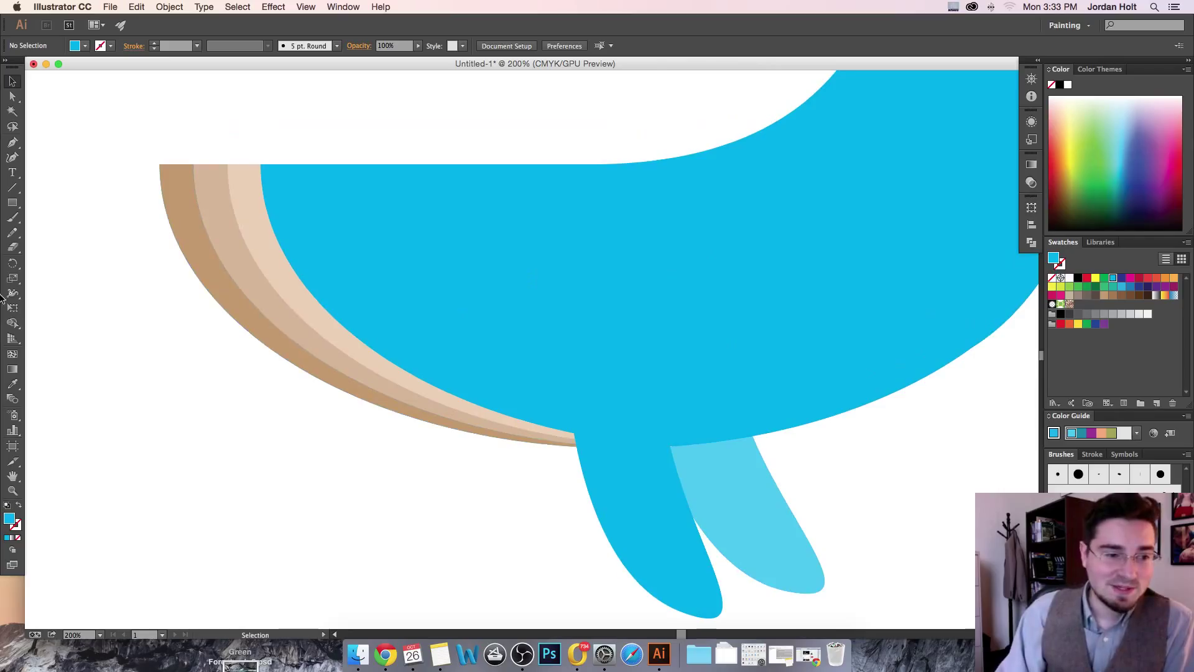
left_click_drag(11, 203, 93, 234)
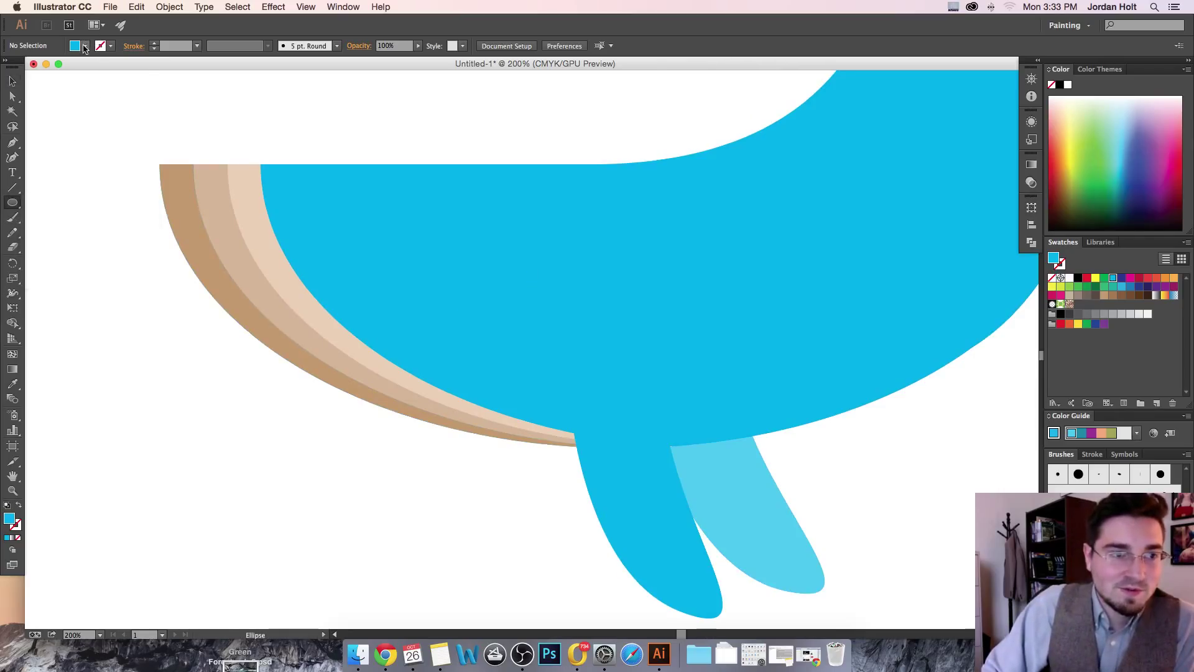
left_click(85, 46)
left_click(25, 67)
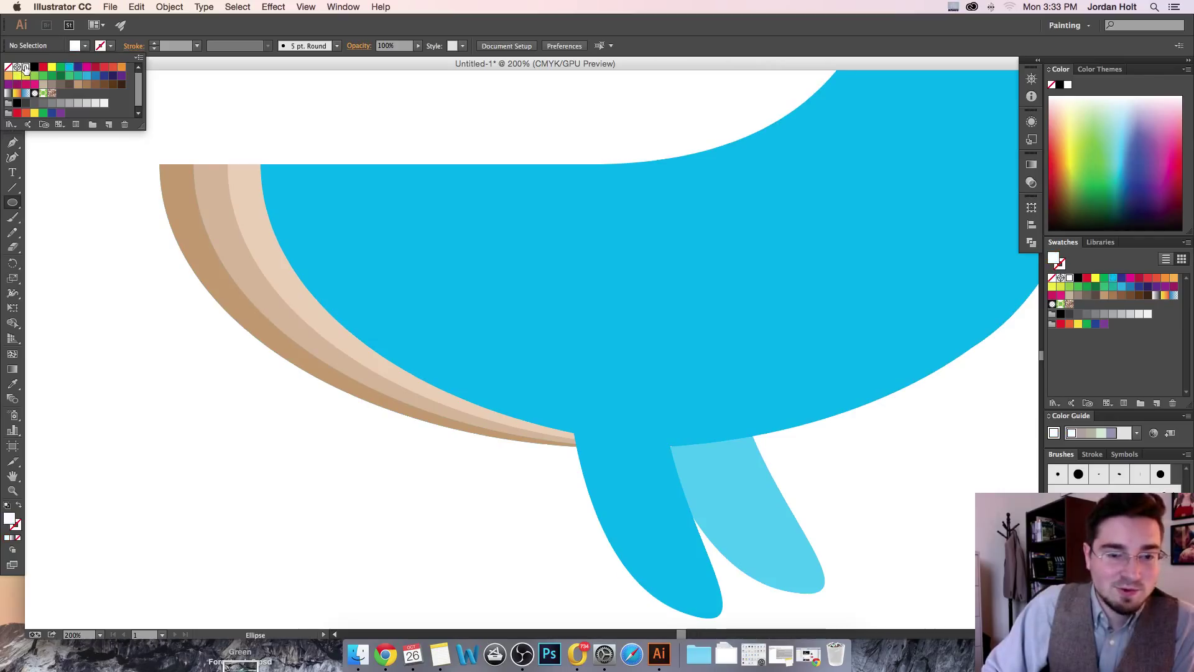
left_click_drag(448, 314, 466, 334)
- Stretch the white circle upward into a tall oval eye
key("v")
left_click(102, 128)
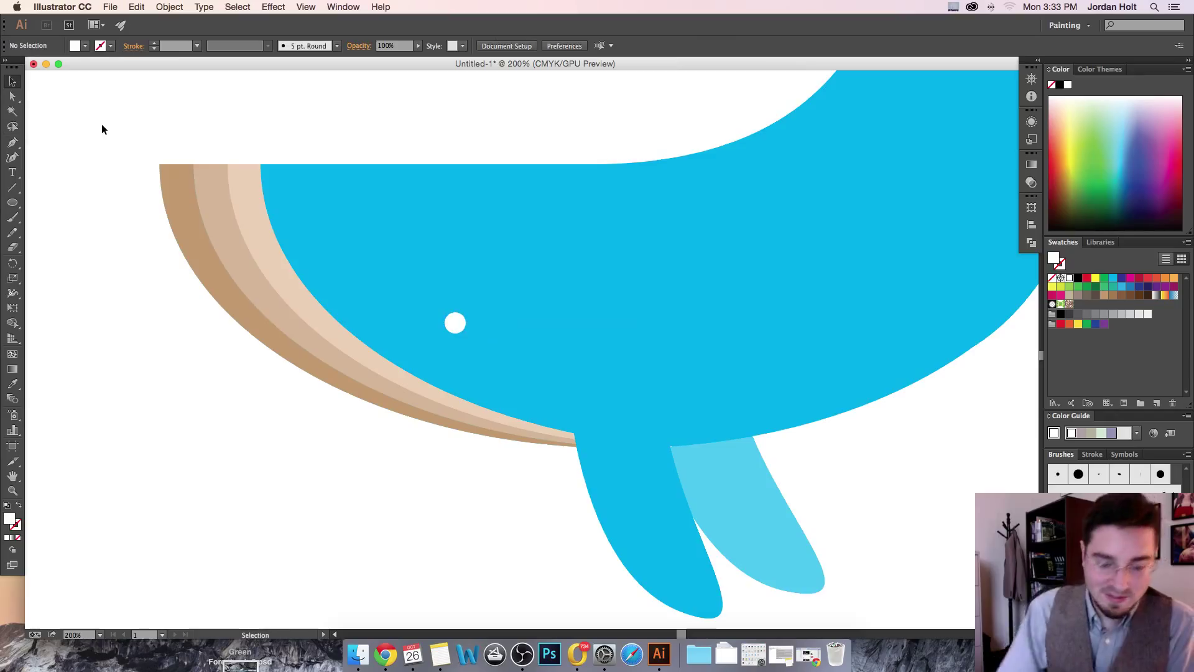
key("super+minus")
key("super+minus")
key("super+minus")
key("super+minus")
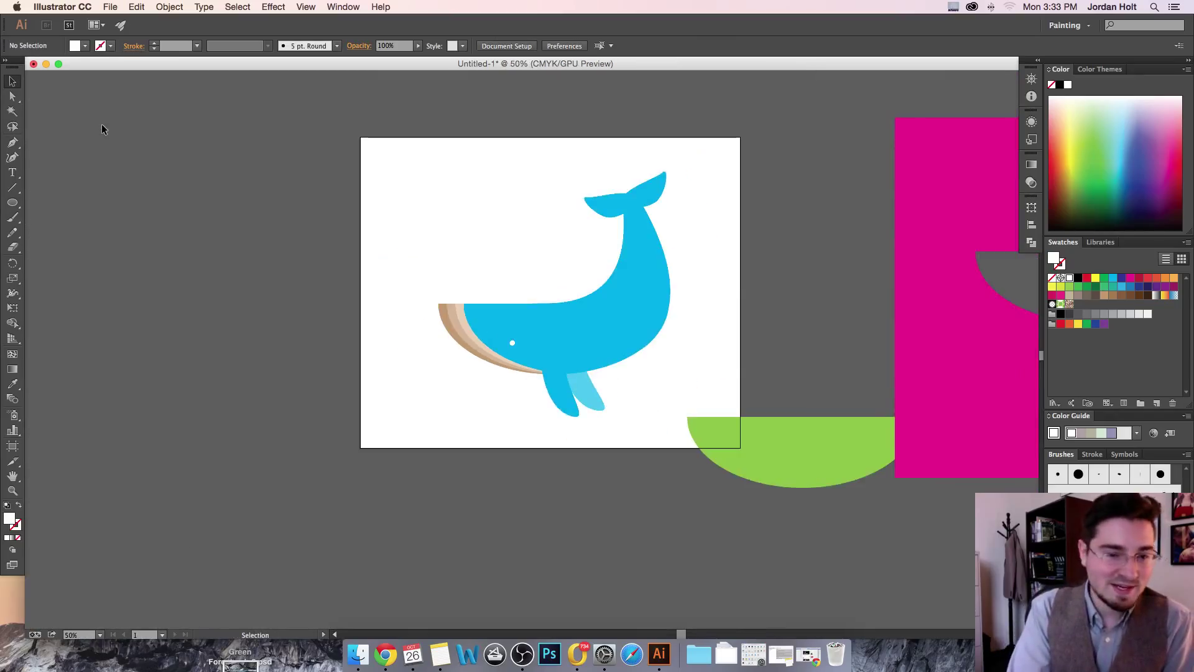
key("super+equal")
key("super+equal")
key("super+equal")
key("super+equal")
key("super+equal")
key("super+equal")
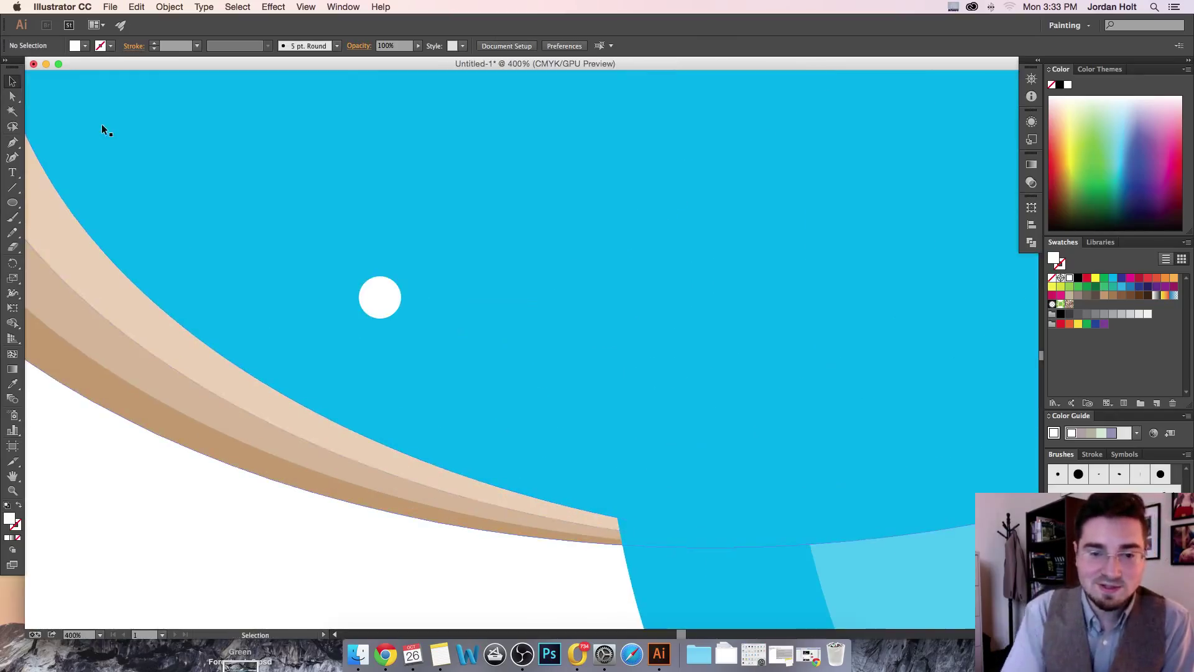
scroll(497, 350, "left", 5)
scroll(496, 350, "up", 2)
left_click(535, 339)
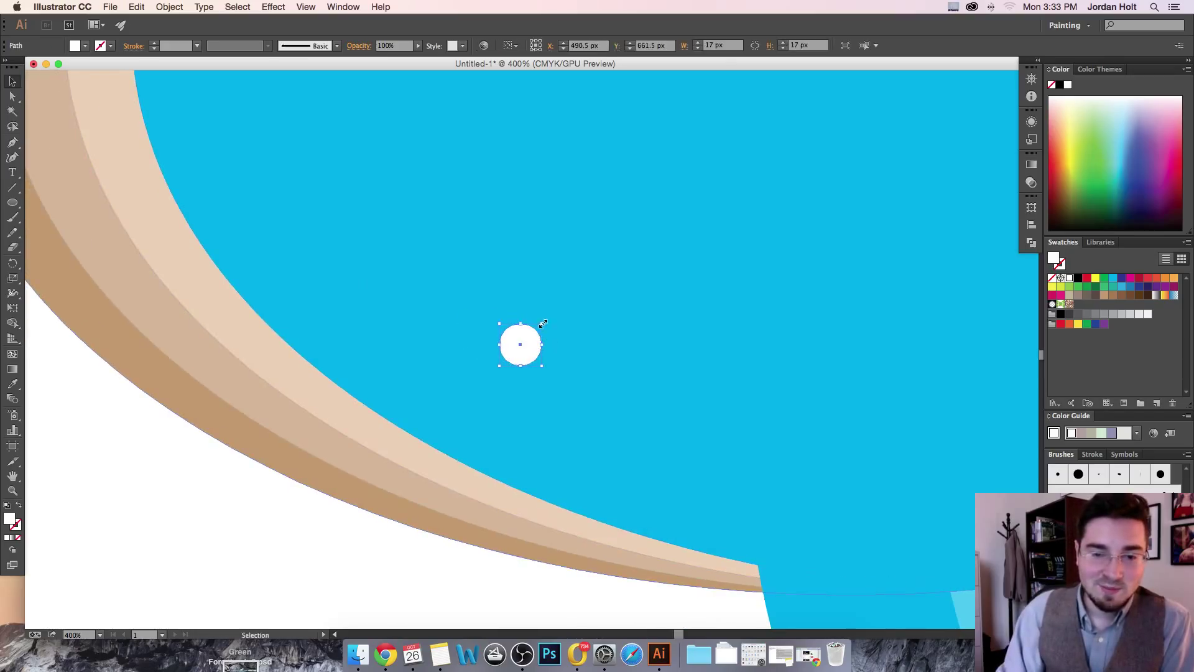
left_click_drag(542, 324, 545, 218)
left_click(189, 490)
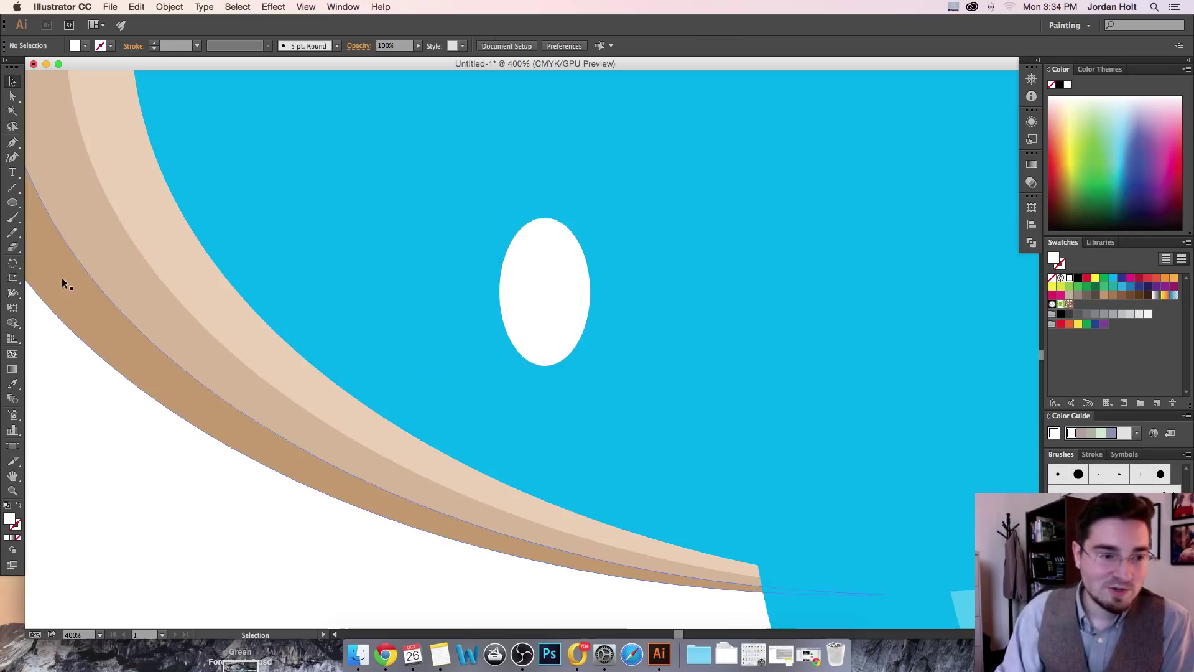
left_click_drag(12, 202, 69, 232)
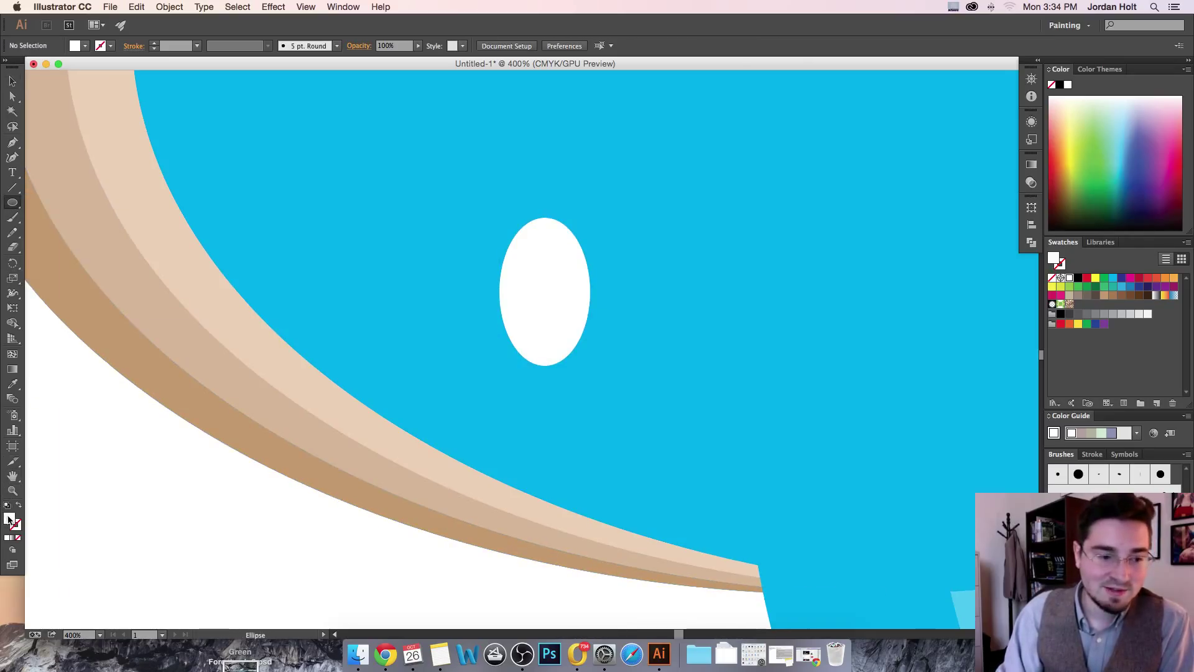
double_click(9, 519)
- Overlap the oval with a whale-blue circle to carve a crescent-shaped eye
left_click(709, 281)
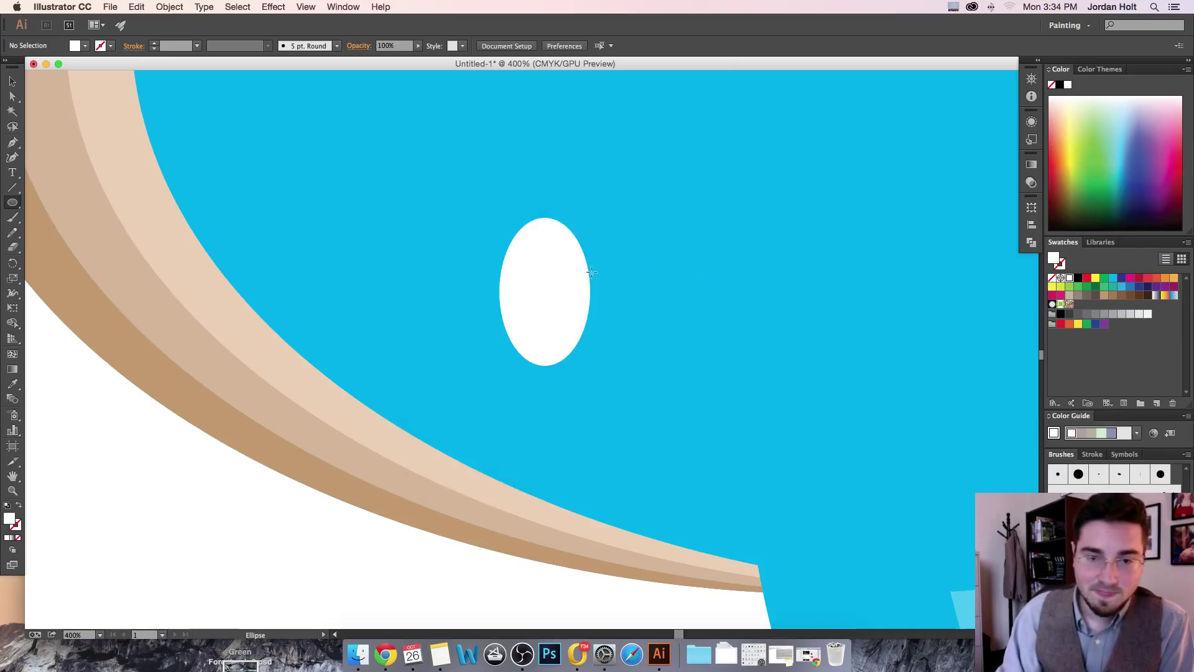
left_click_drag(518, 287, 598, 365)
key("v")
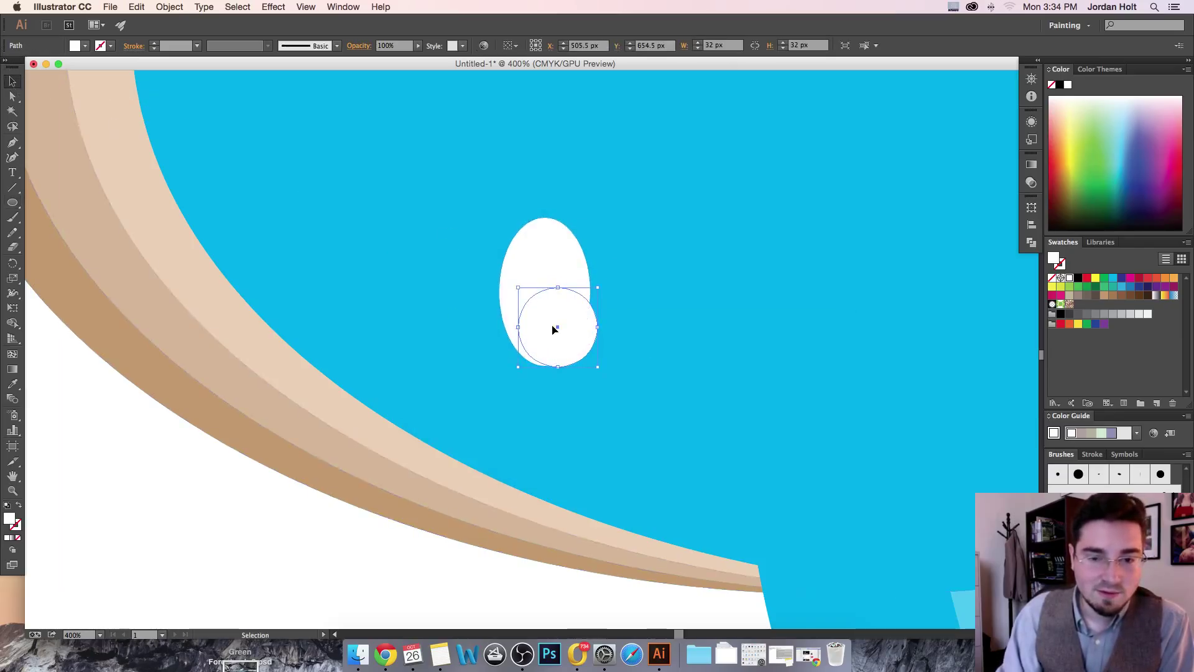
left_click_drag(553, 329, 520, 321)
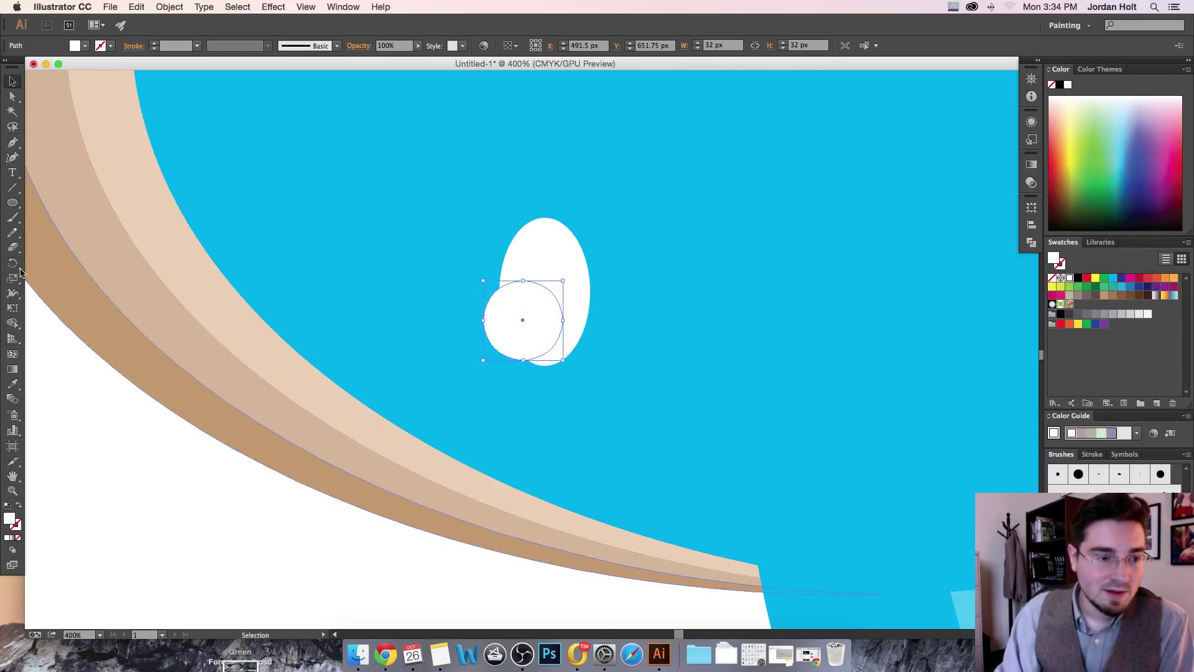
left_click(12, 384)
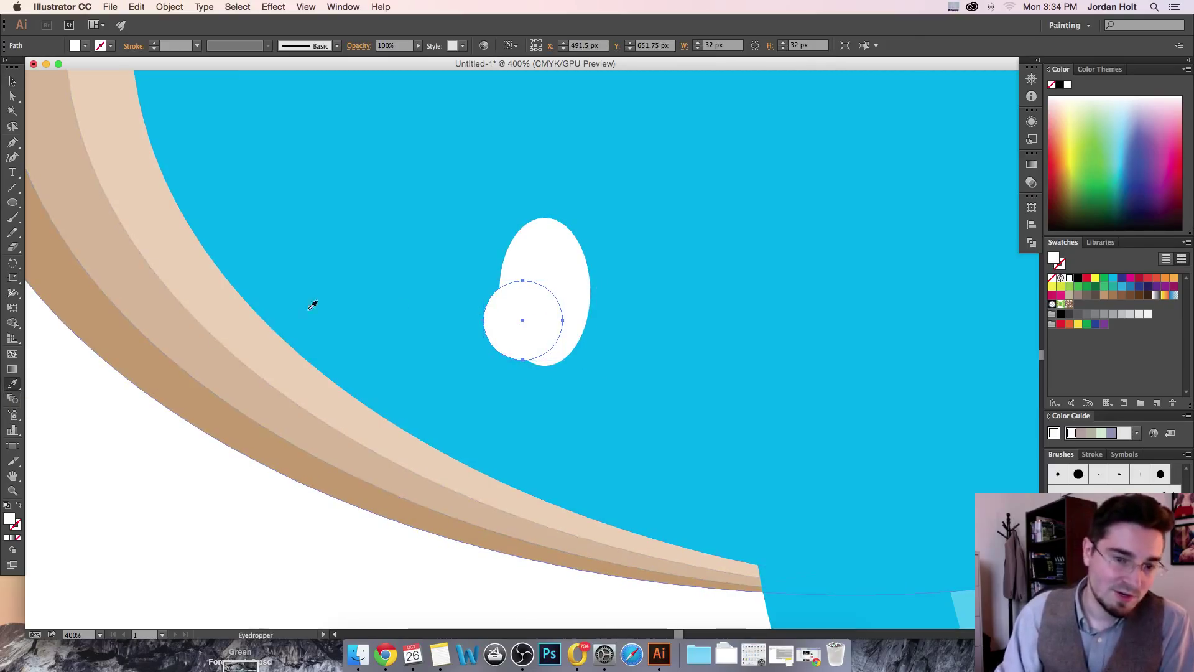
left_click(394, 235)
key("v")
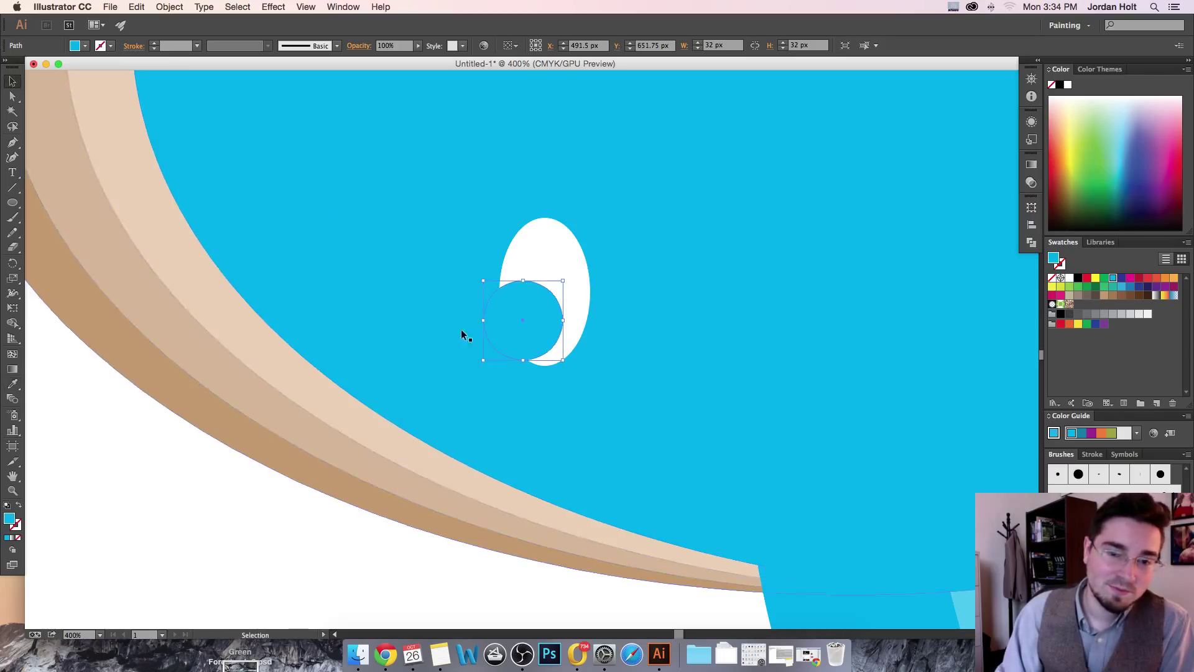
left_click_drag(508, 332, 517, 285)
left_click(248, 536)
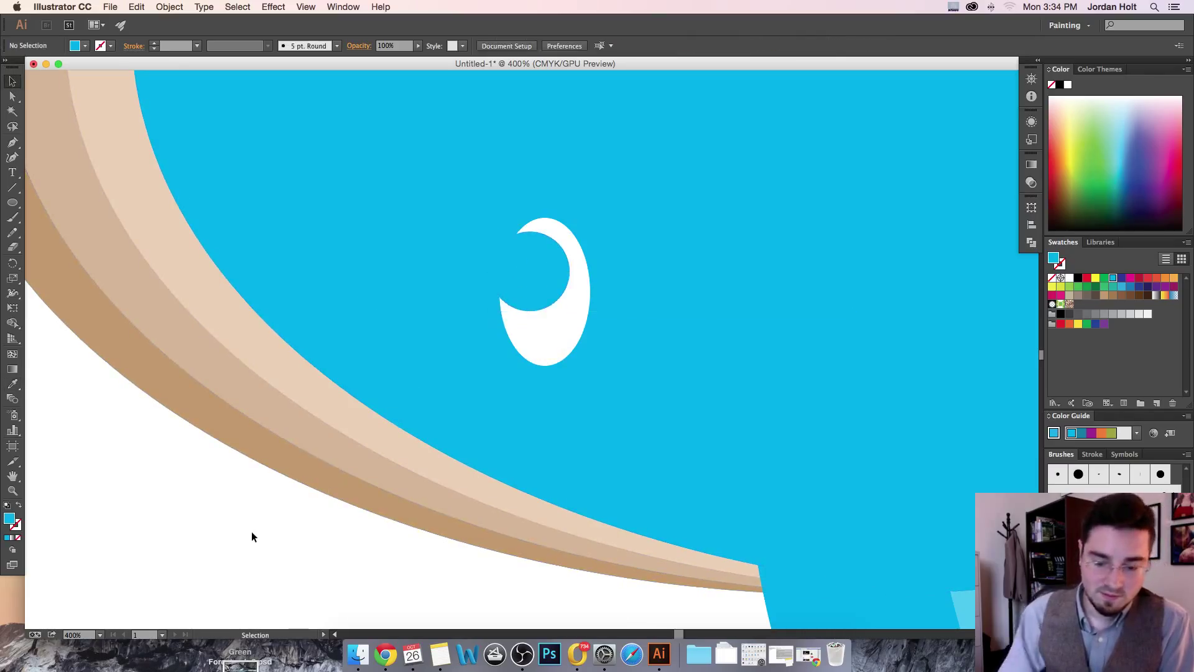
- Add a small white highlight circle inside the eye crescent, then fit the artboard in view
key("super+1")
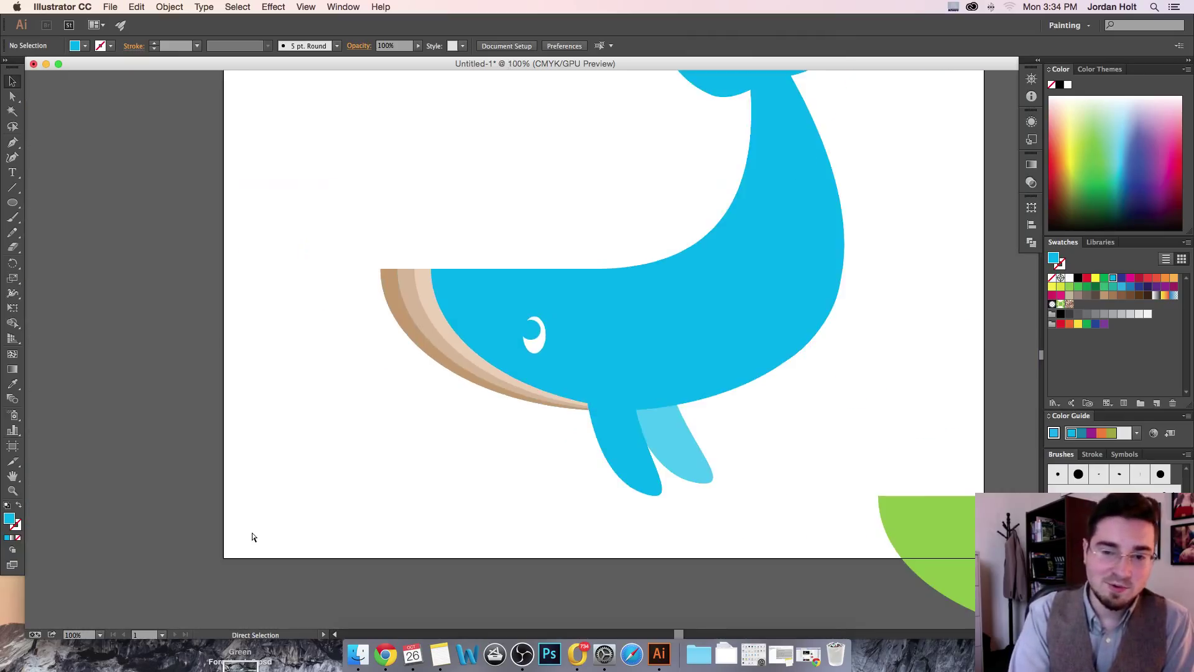
key("super+equal")
key("super+equal")
key("super+equal")
key("super+equal")
key("super+equal")
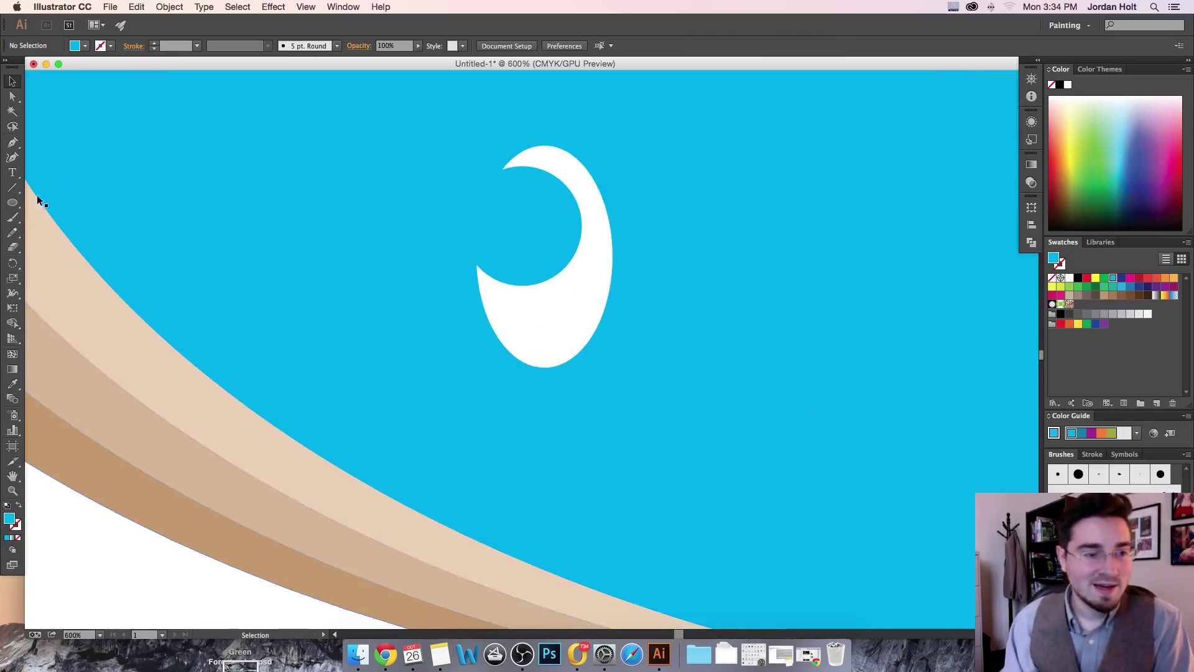
left_click(12, 202)
left_click(85, 46)
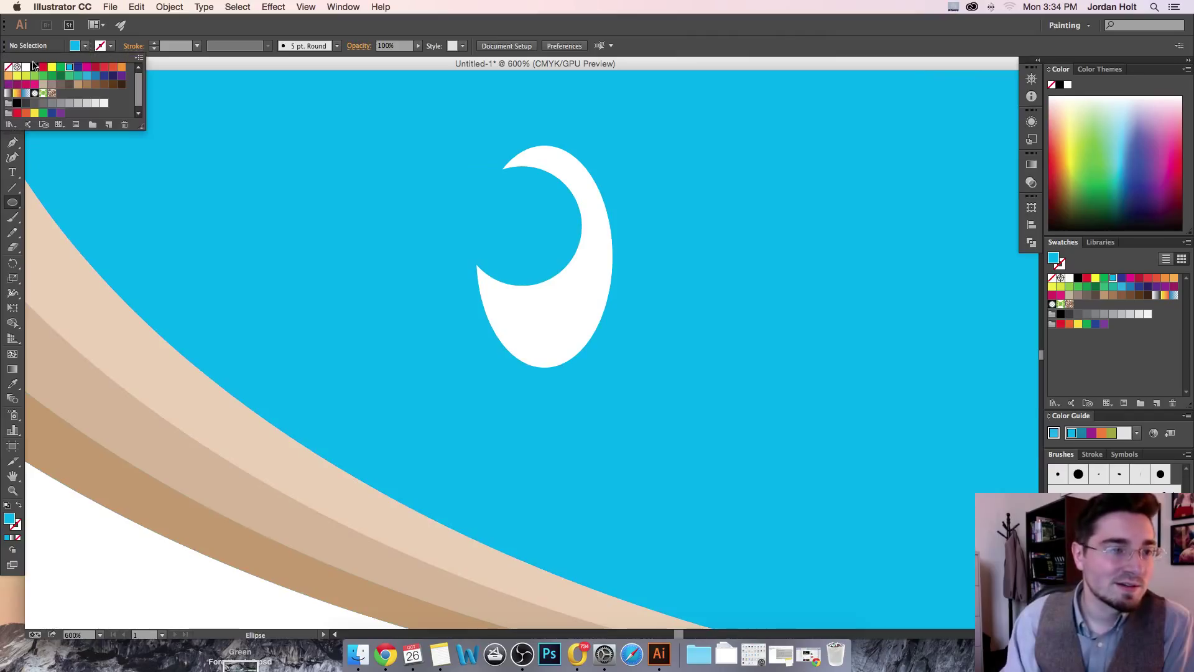
left_click(26, 67)
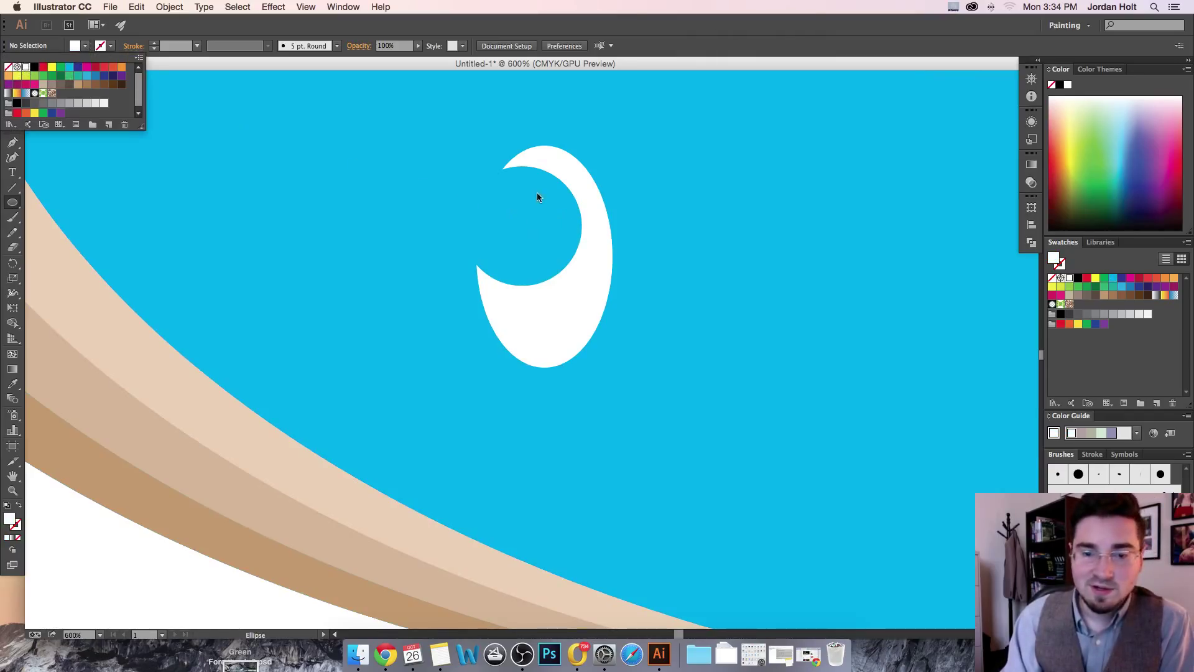
mouse_move(533, 178)
left_mouse_down()
mouse_move(613, 232)
mouse_move(591, 221)
mouse_move(599, 243)
left_mouse_up()
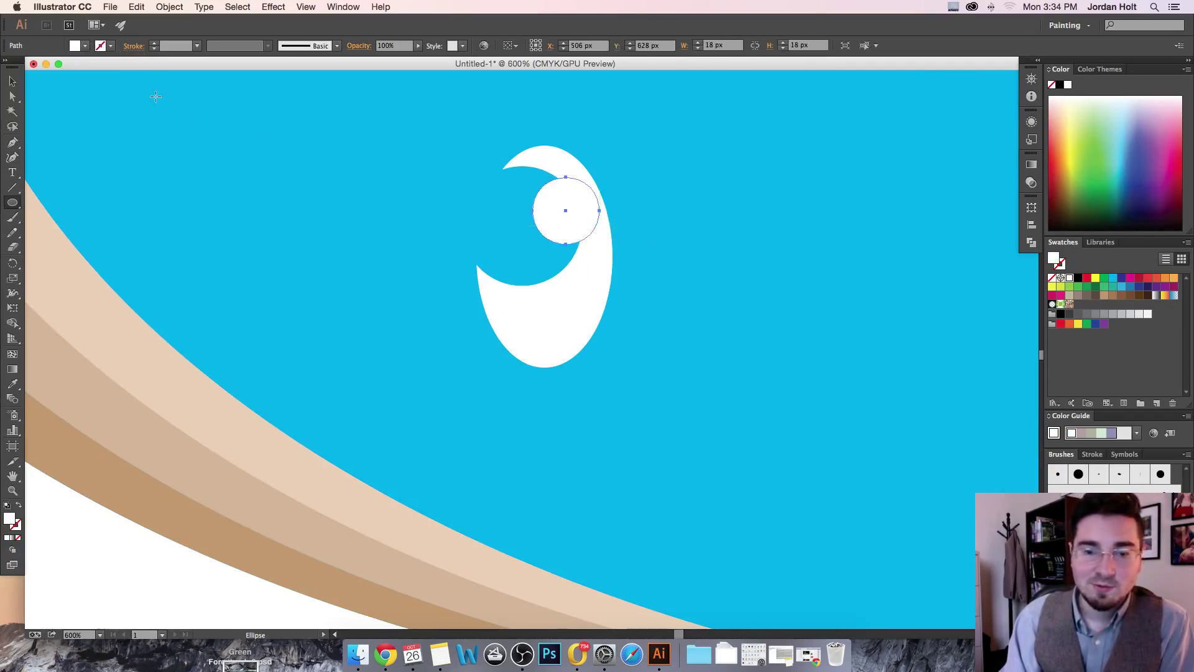
key("v")
key("Delete")
left_click(274, 125)
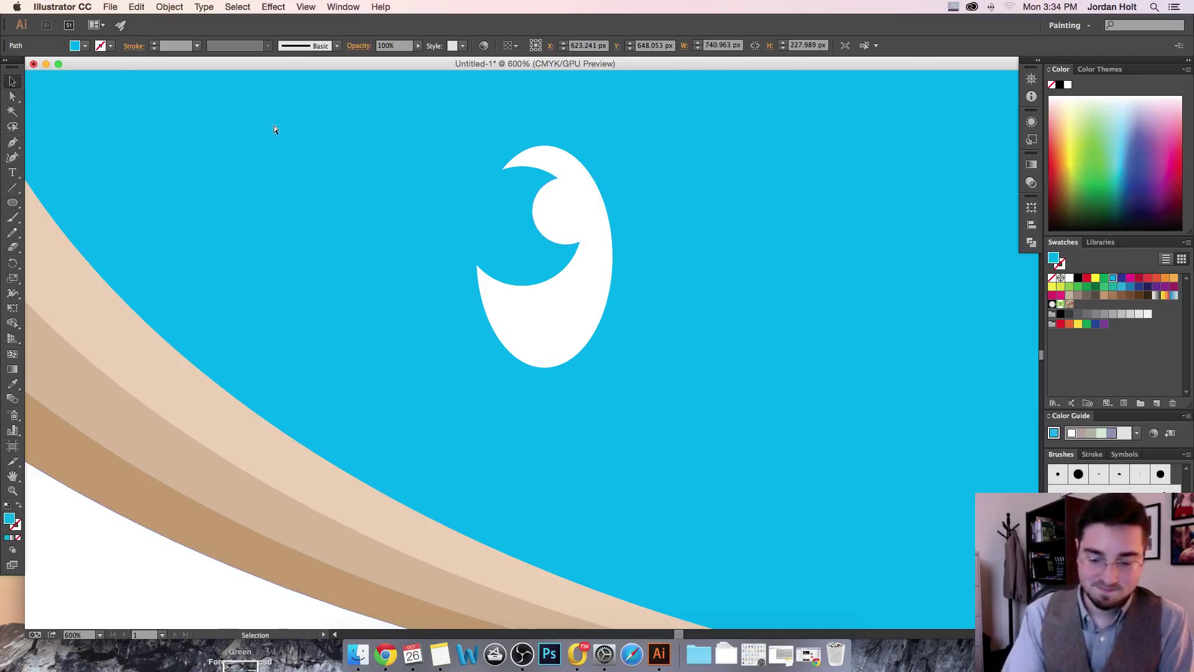
key("super+0")
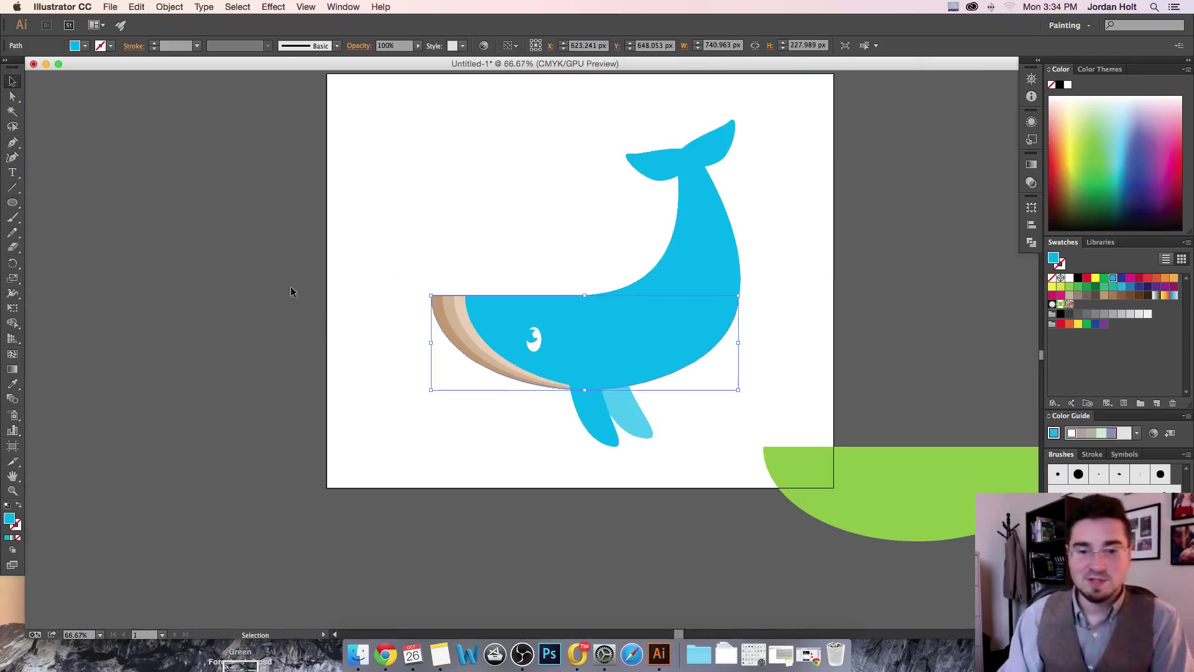
left_click(396, 394)
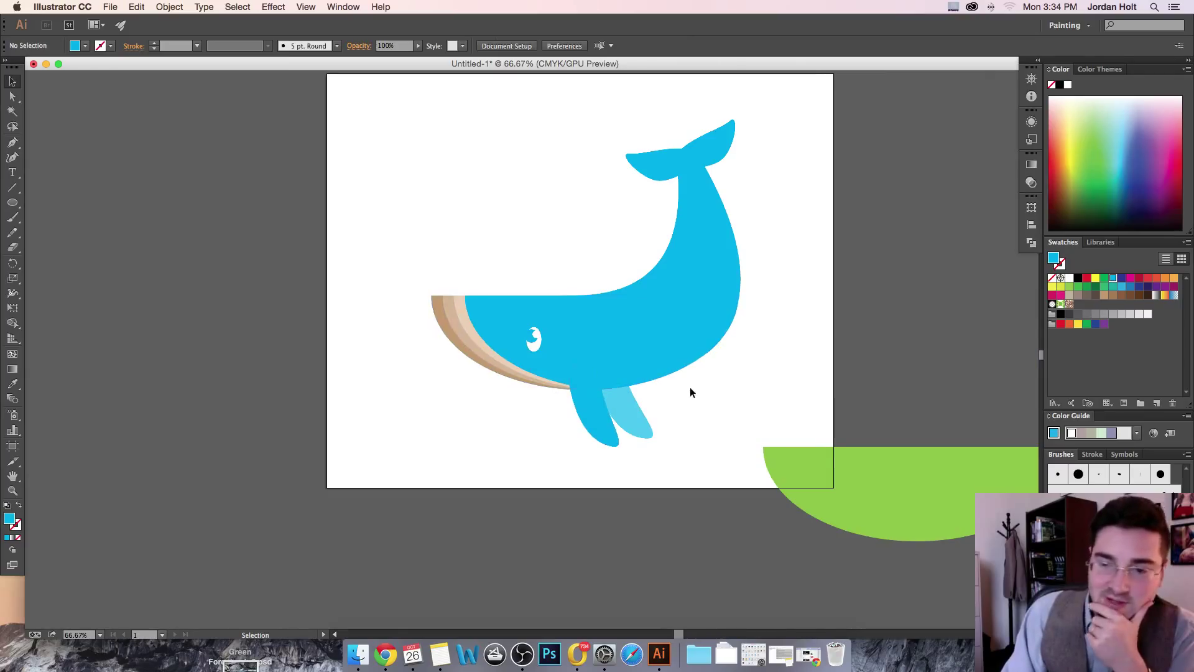
- Push the green semicircle further off the artboard and move the whole whale higher
left_click_drag(882, 479, 950, 548)
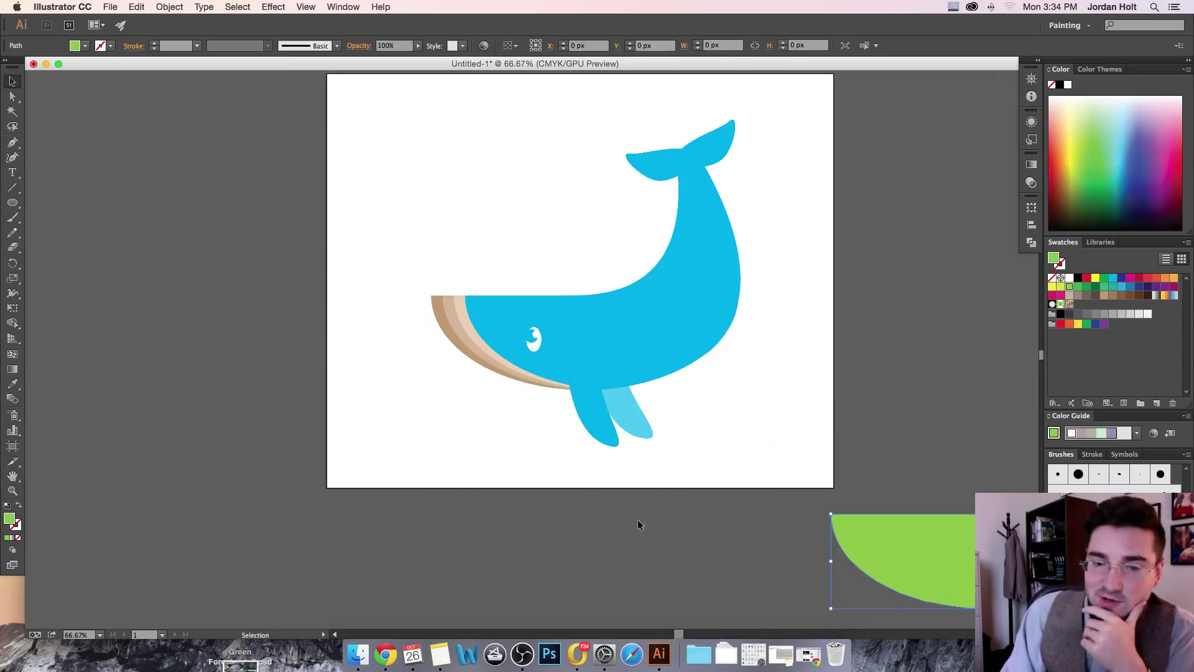
left_click_drag(441, 153, 766, 442)
left_click_drag(652, 321, 657, 287)
left_click(908, 271)
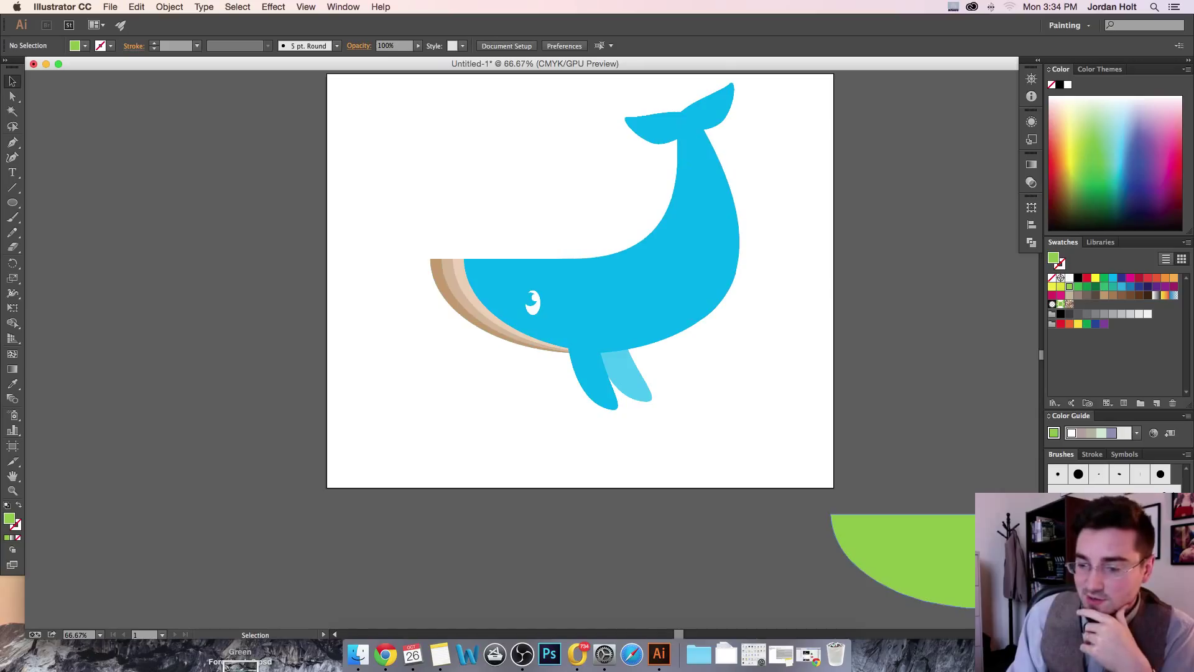
- Create a new layer in the Layers panel named BG
left_click_drag(1032, 242, 918, 326)
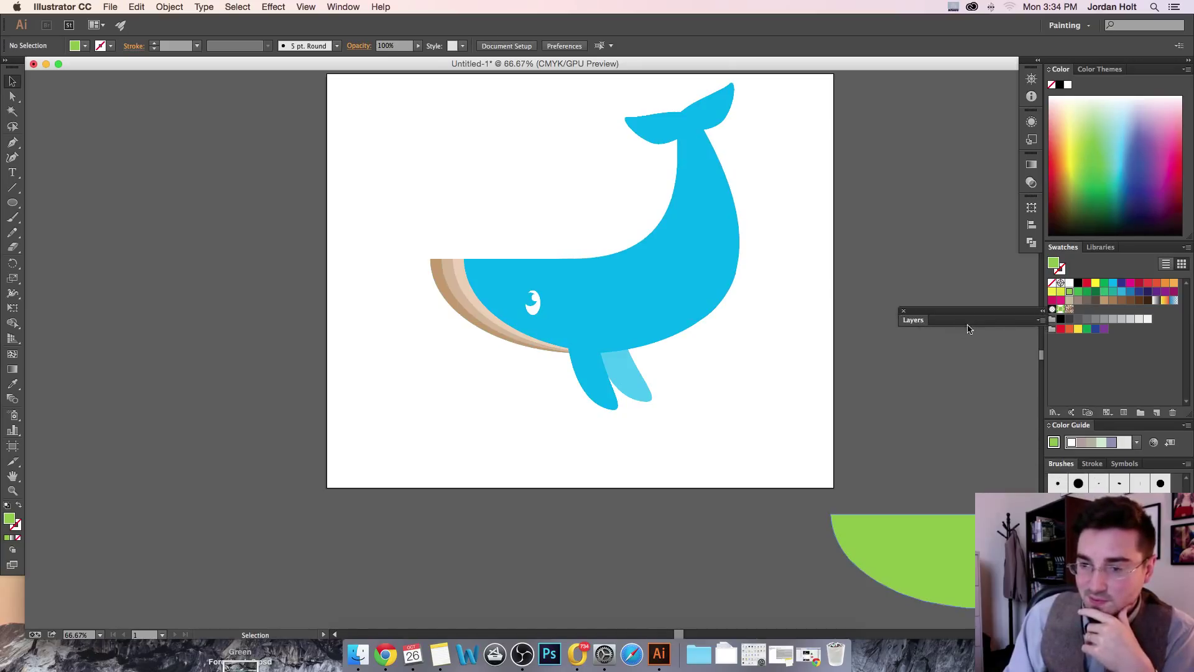
left_click(920, 321)
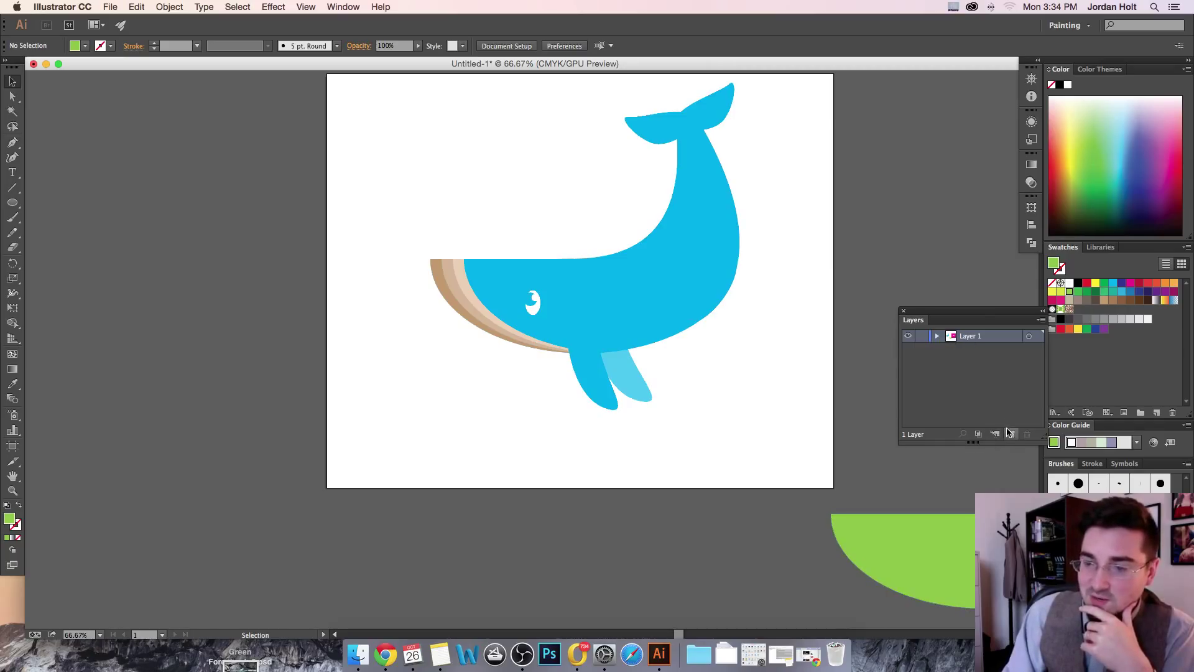
left_click(1009, 438)
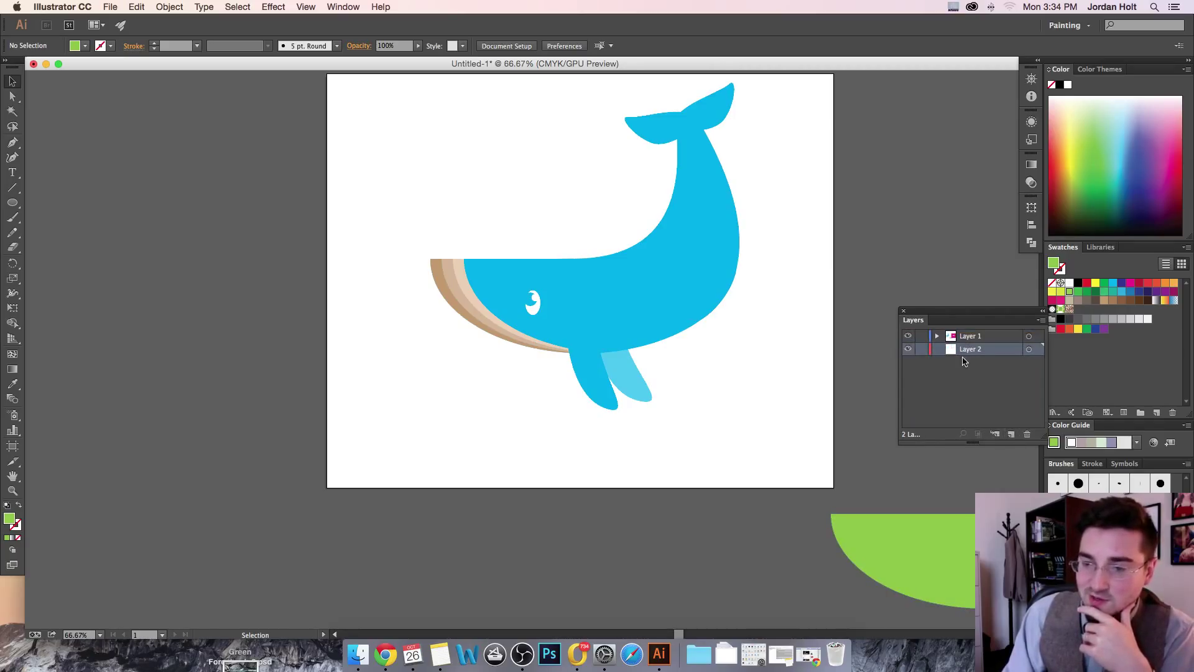
double_click(966, 349)
type("BG")
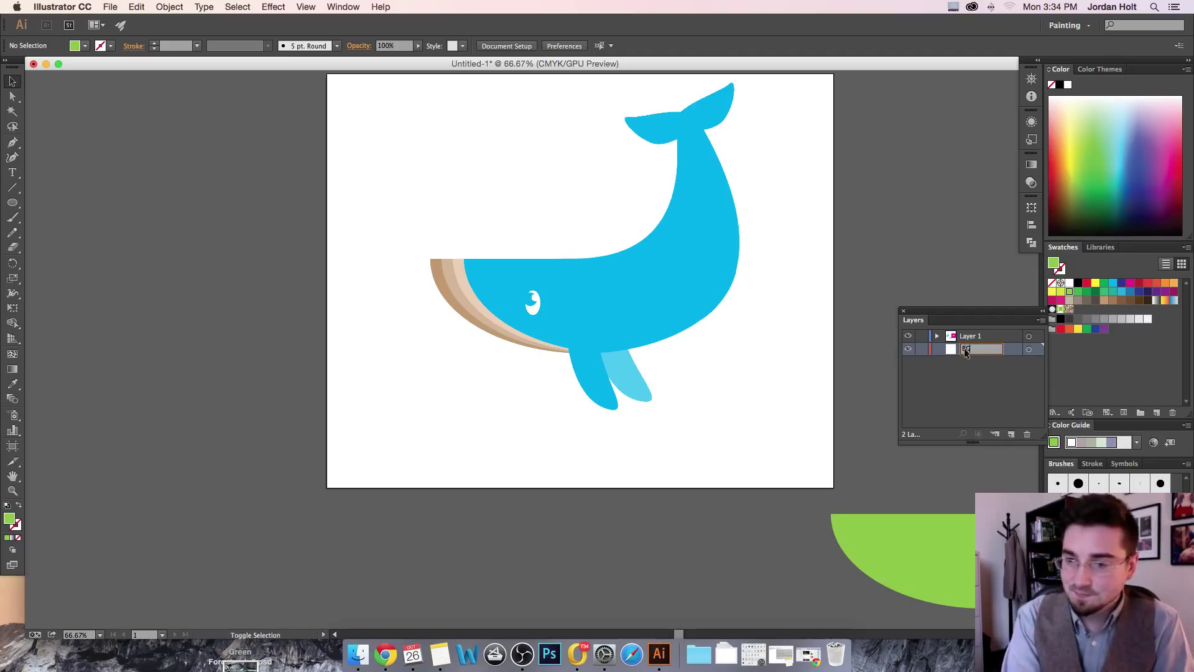
key("Return")
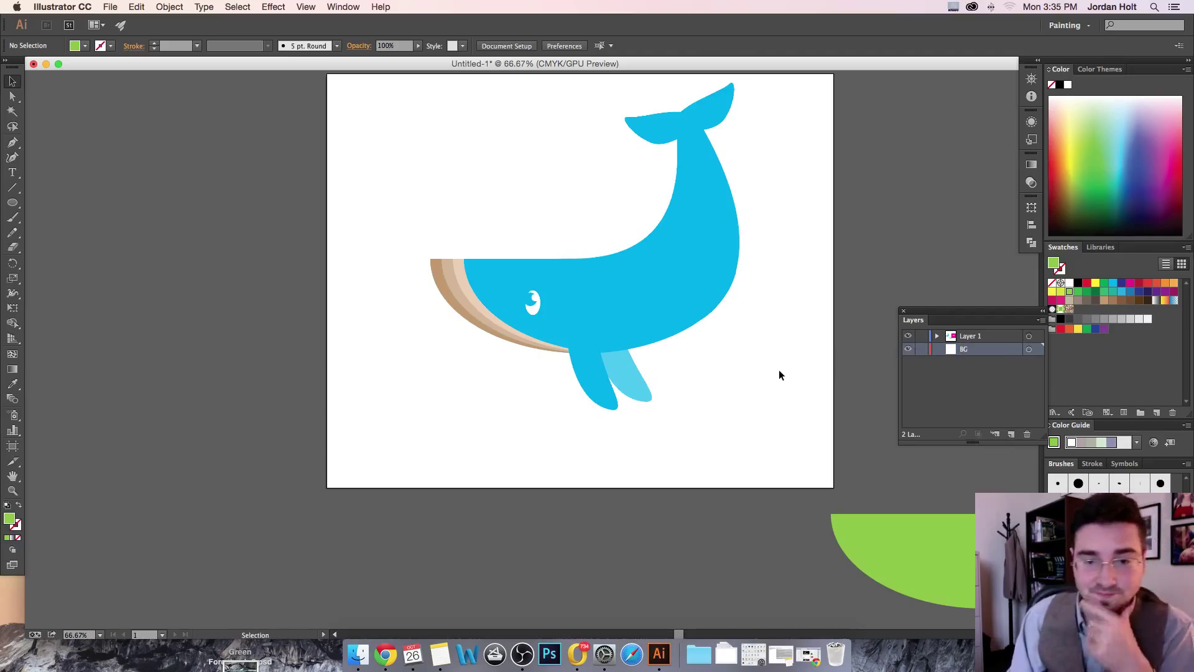
key("super+minus")
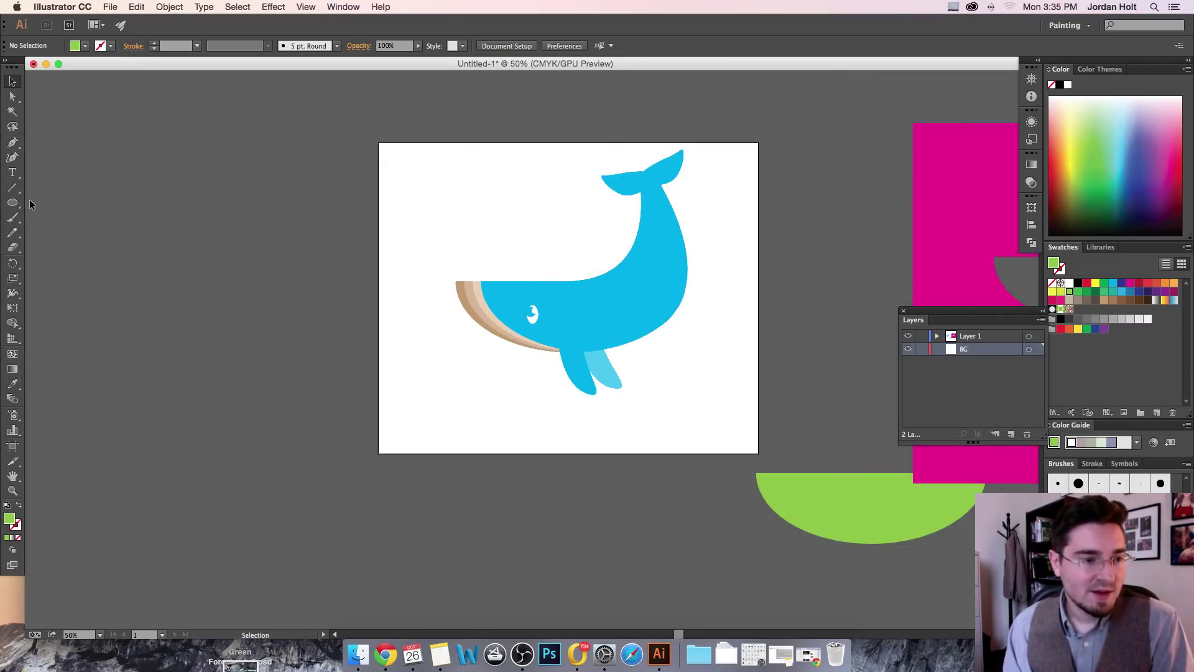
- Draw a rectangle covering the whole artboard and fill it with a lightened teal
left_click_drag(12, 202, 61, 206)
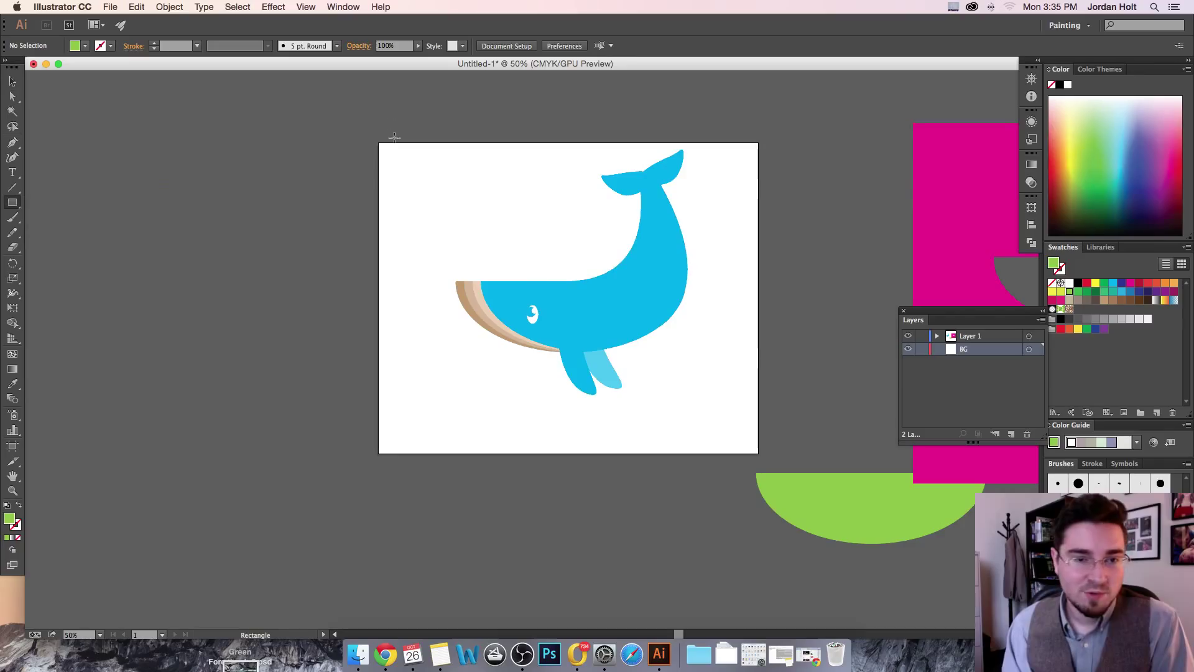
left_click_drag(378, 142, 758, 454)
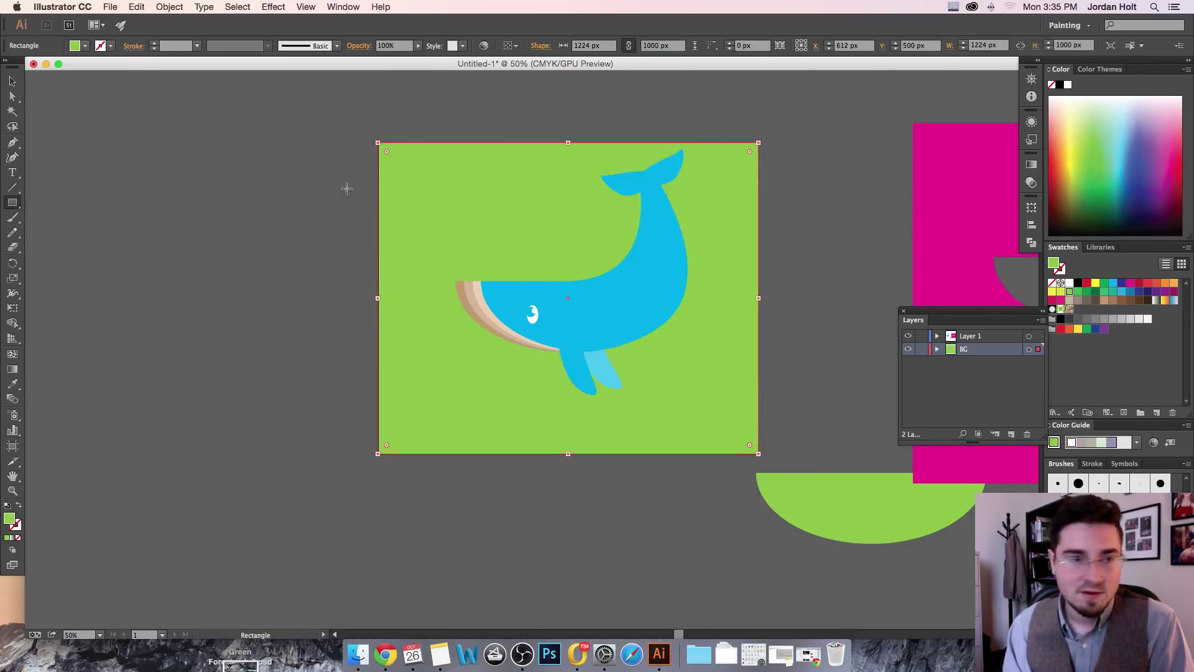
left_click(85, 46)
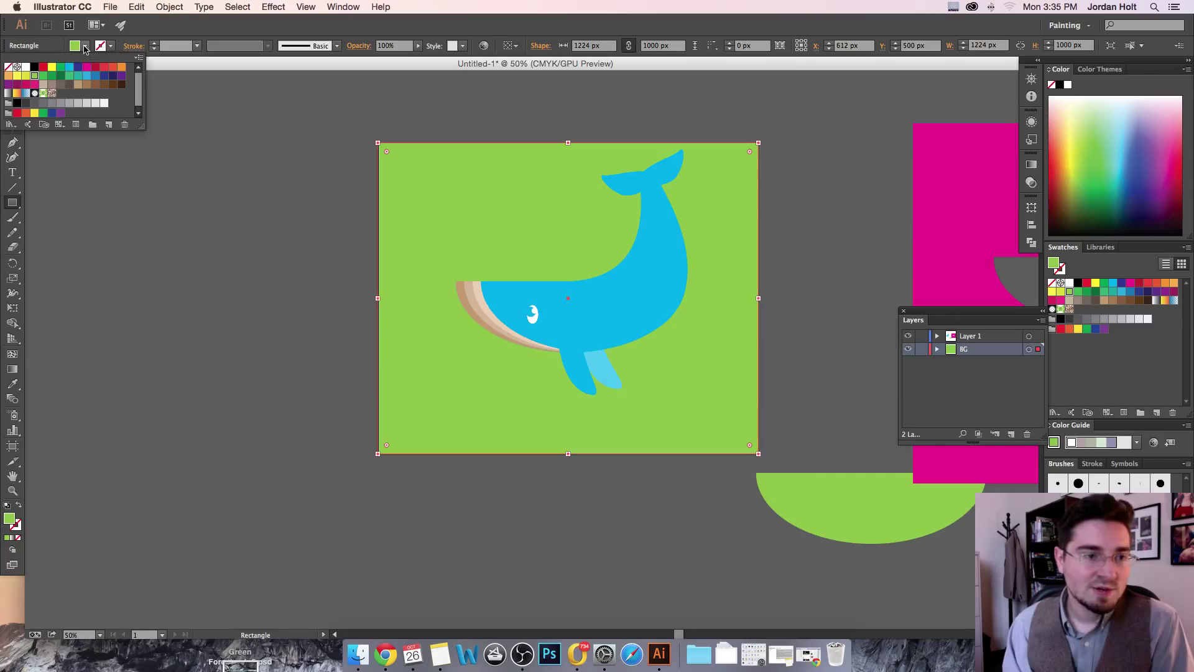
left_click(69, 76)
left_click(78, 76)
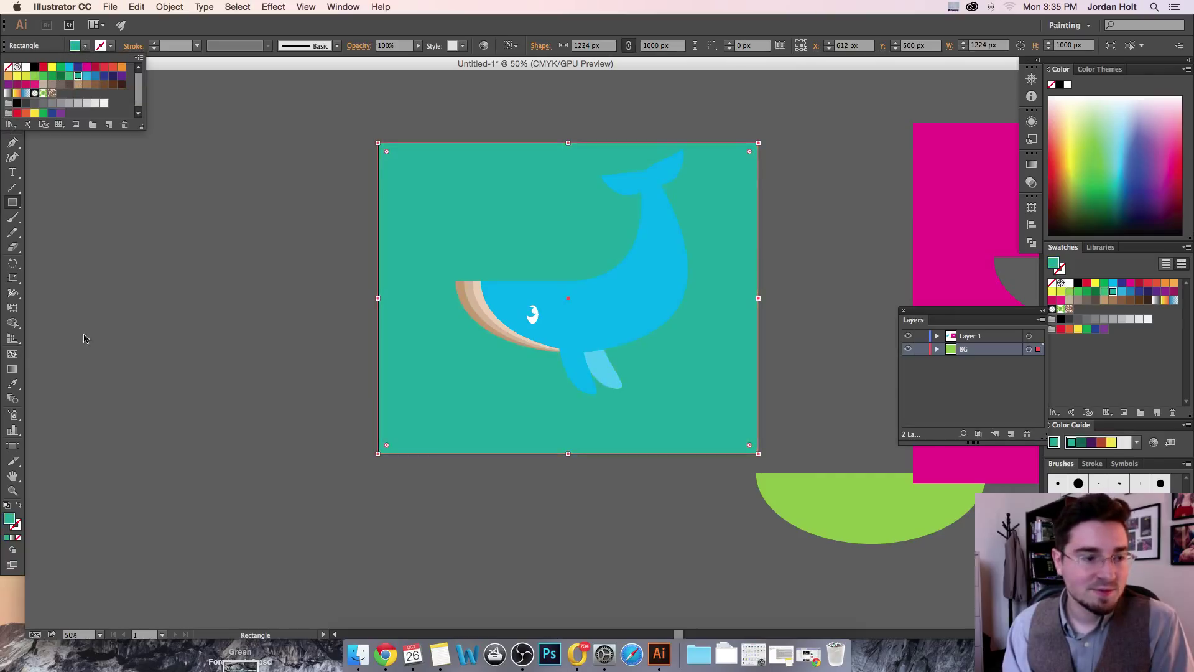
double_click(10, 518)
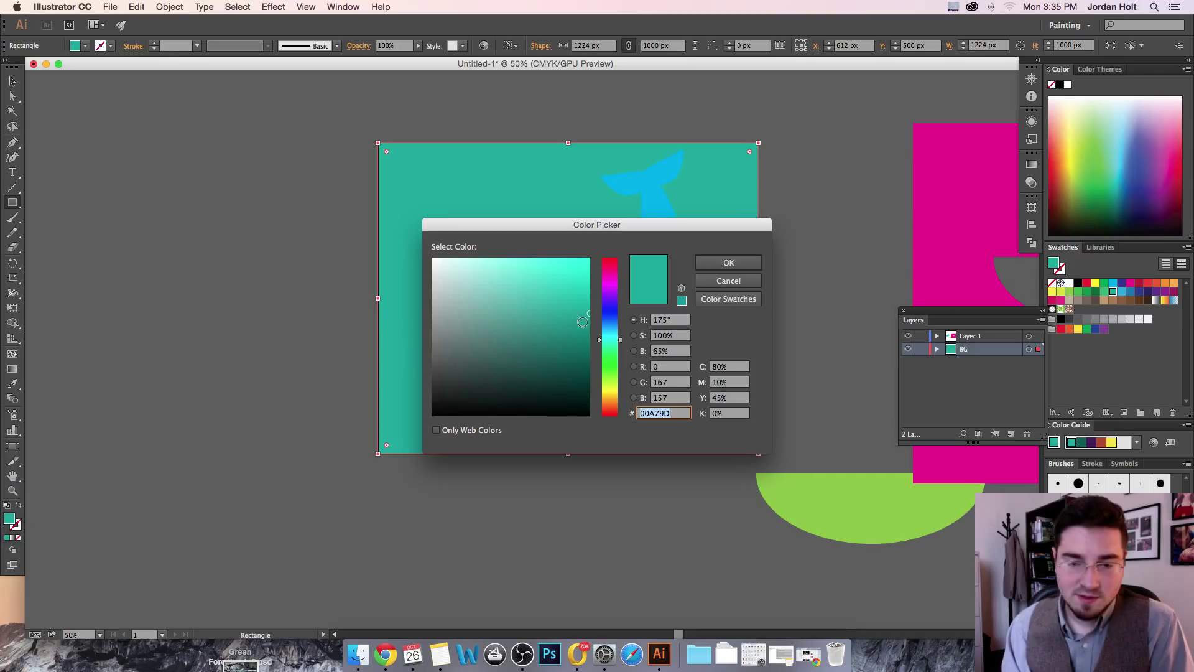
left_click_drag(578, 308, 563, 297)
left_click(525, 293)
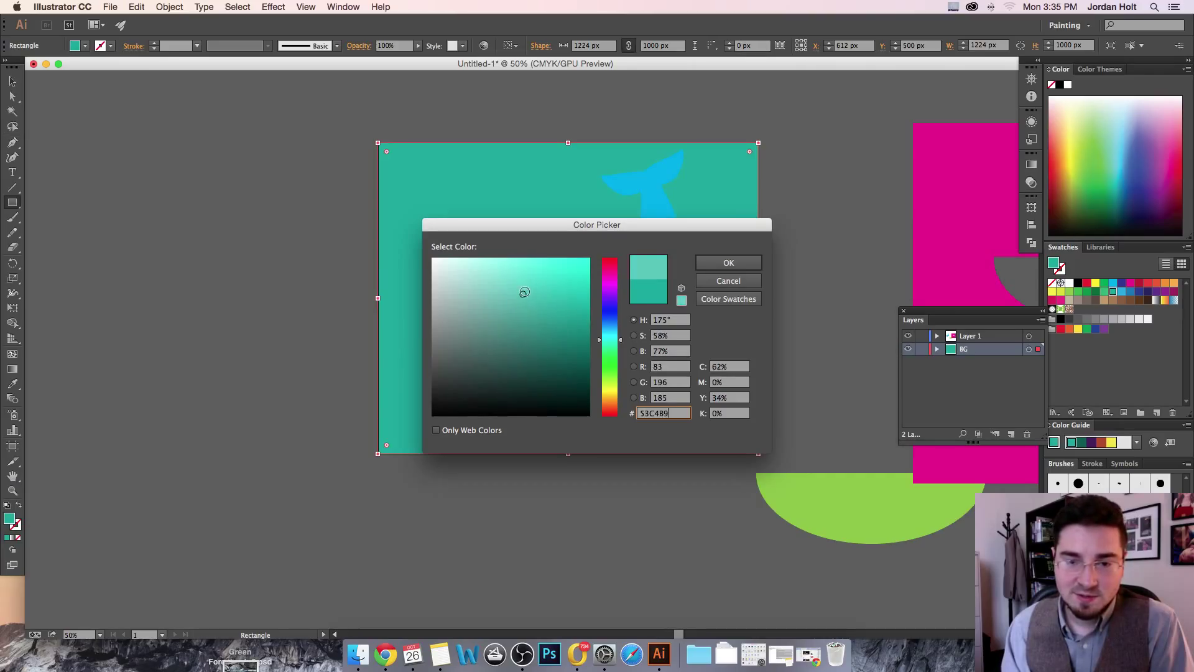
left_click(728, 263)
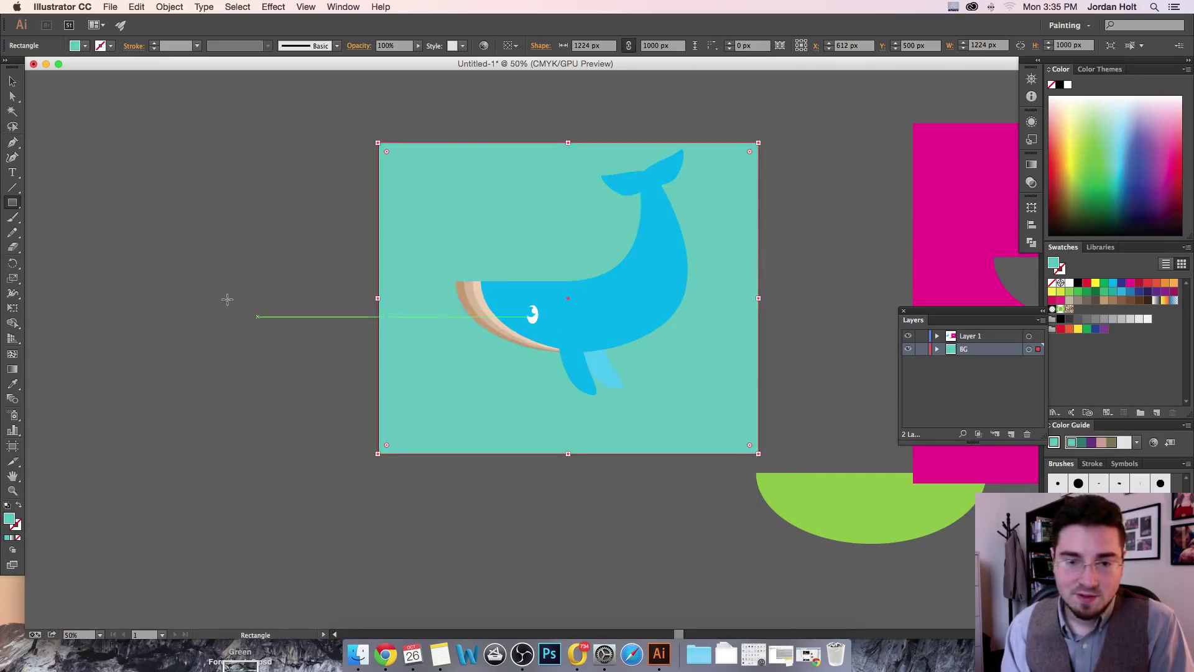
- Try alternative background fills, including pale aqua A9EDE3 and dark green 36665E
double_click(10, 518)
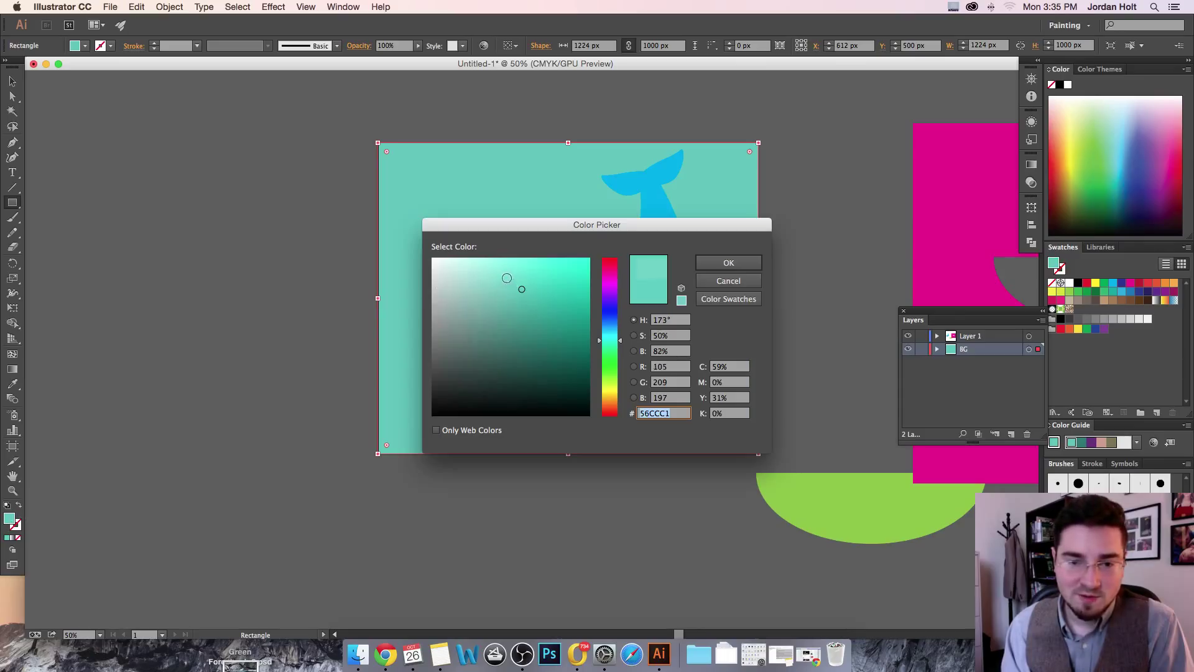
left_click(504, 275)
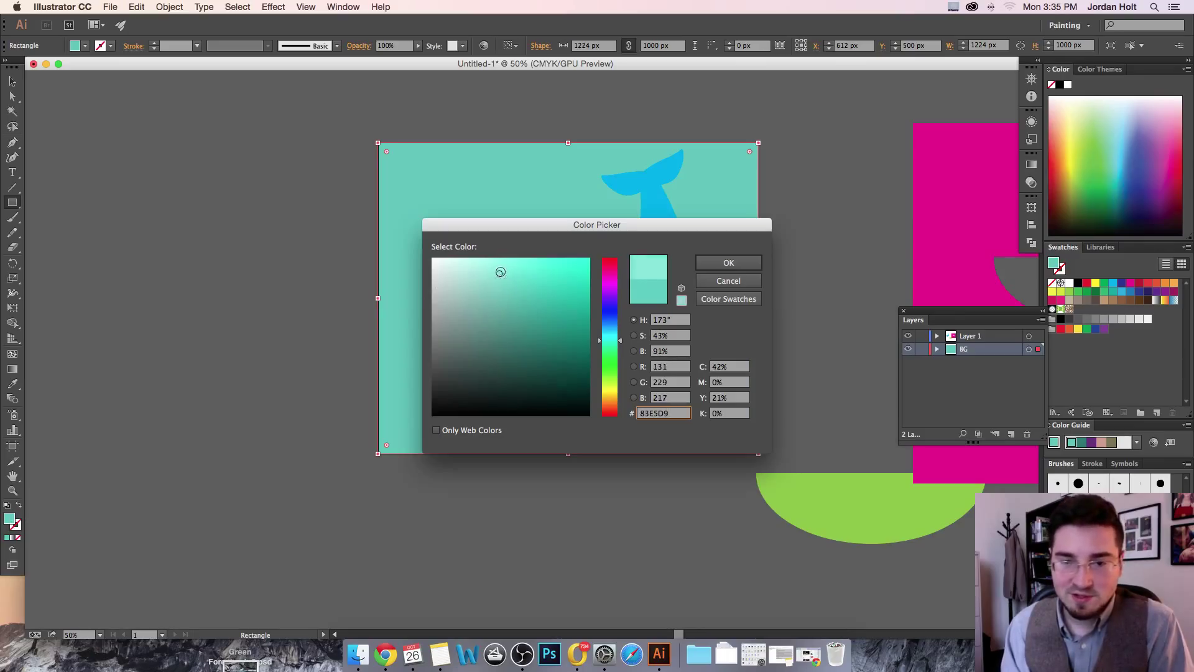
left_click(706, 264)
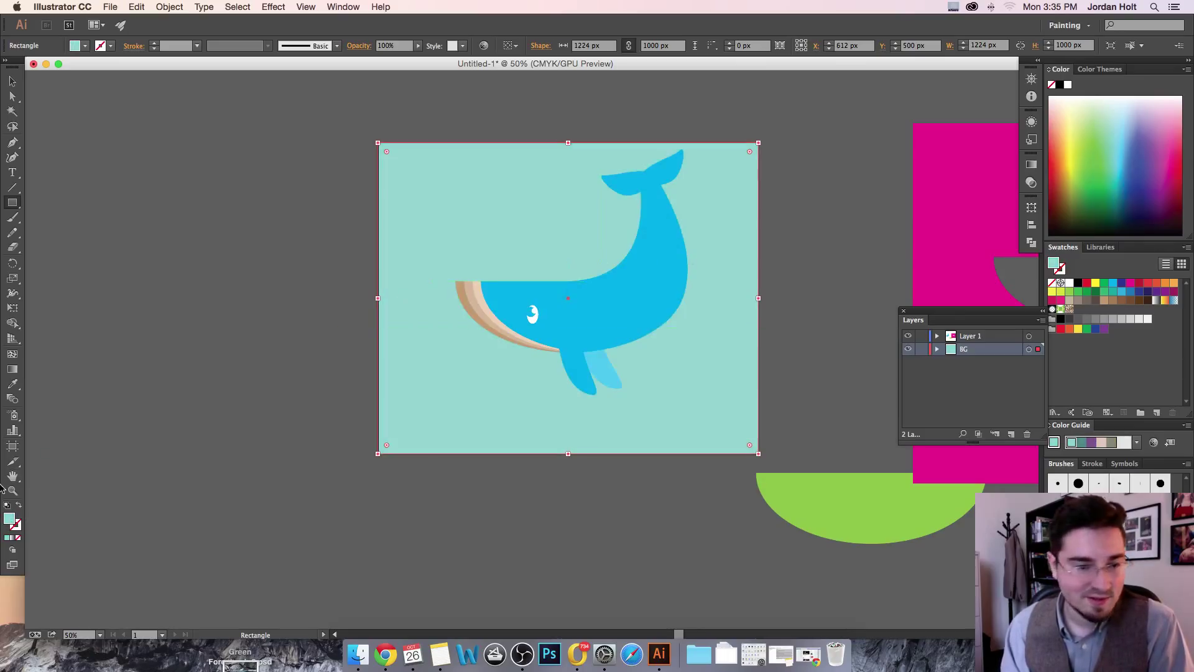
double_click(11, 521)
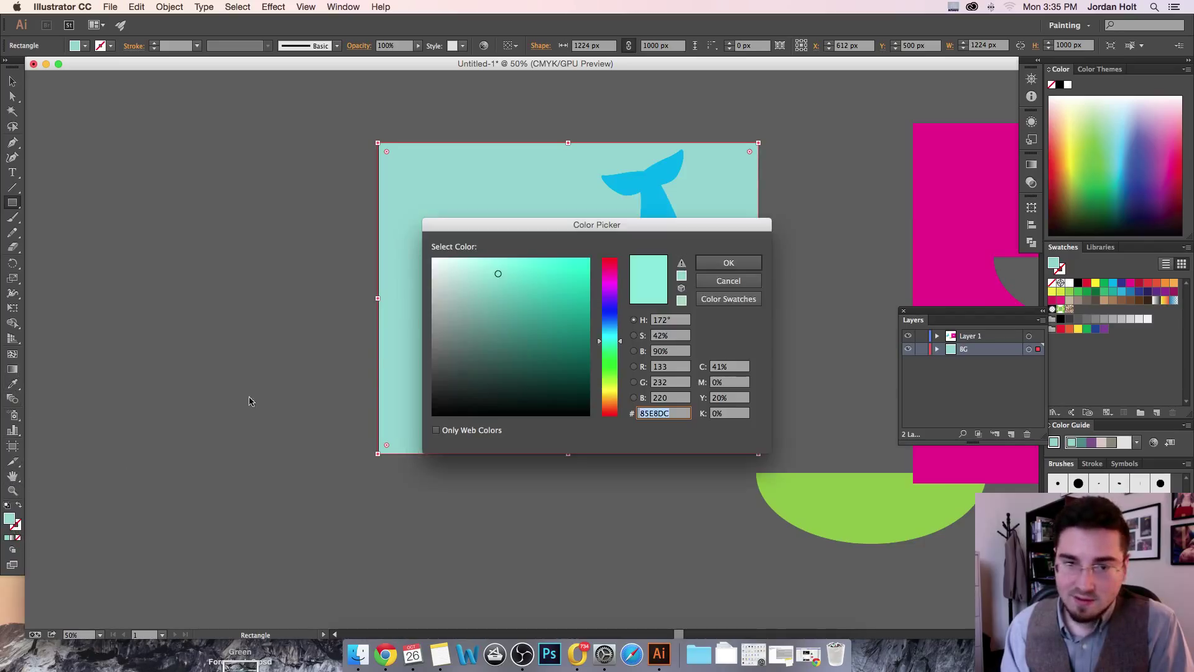
left_click_drag(501, 272, 478, 269)
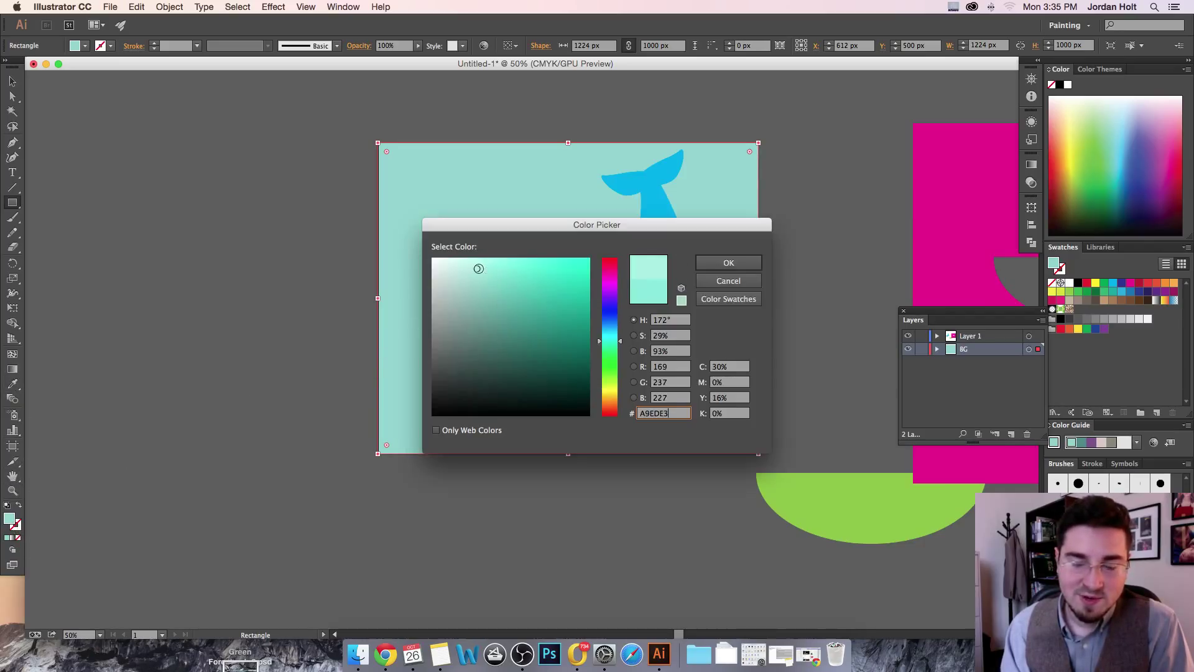
left_click(729, 262)
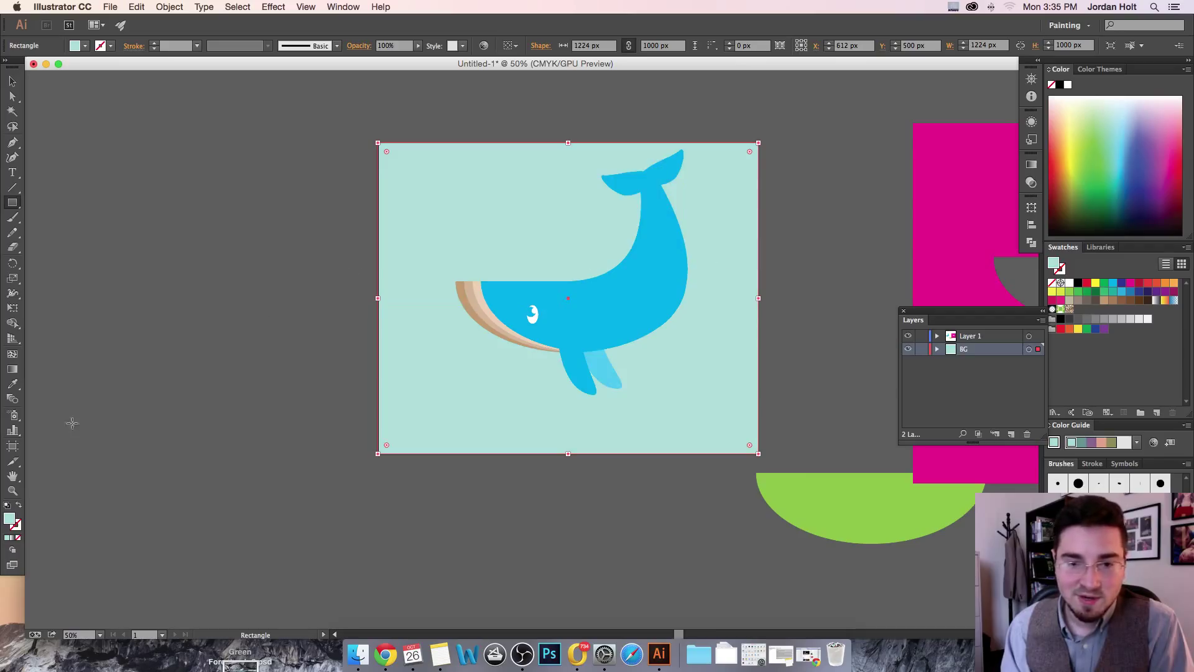
double_click(10, 522)
mouse_move(469, 295)
left_mouse_down()
mouse_move(482, 346)
mouse_move(507, 352)
left_mouse_up()
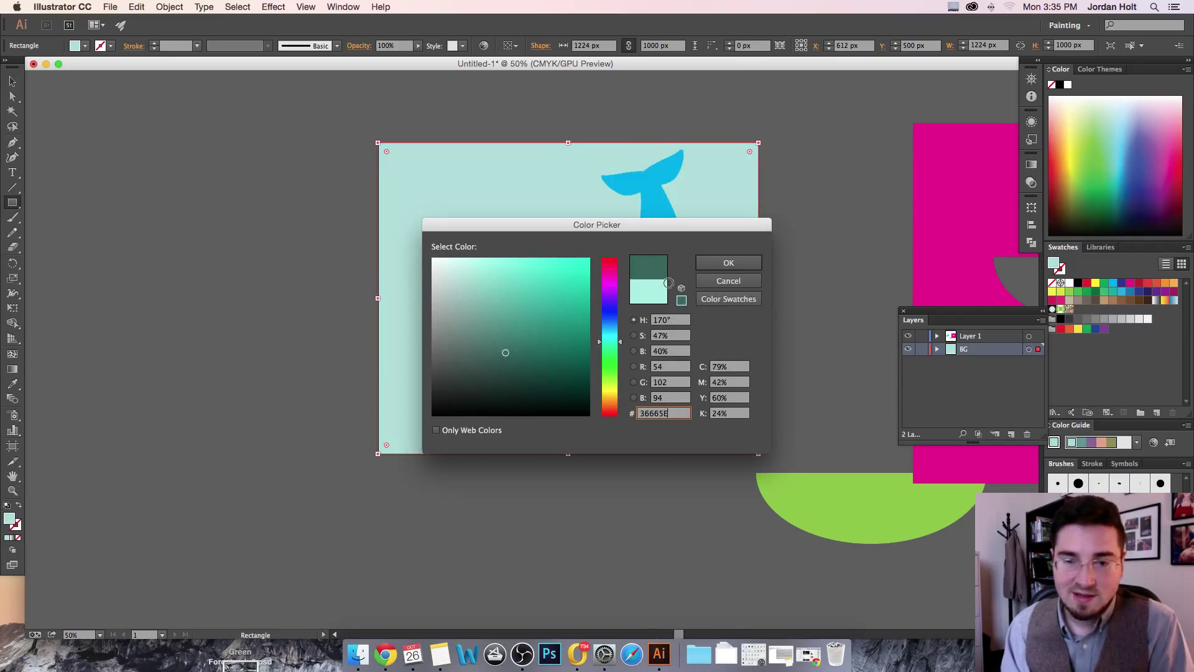
left_click(734, 261)
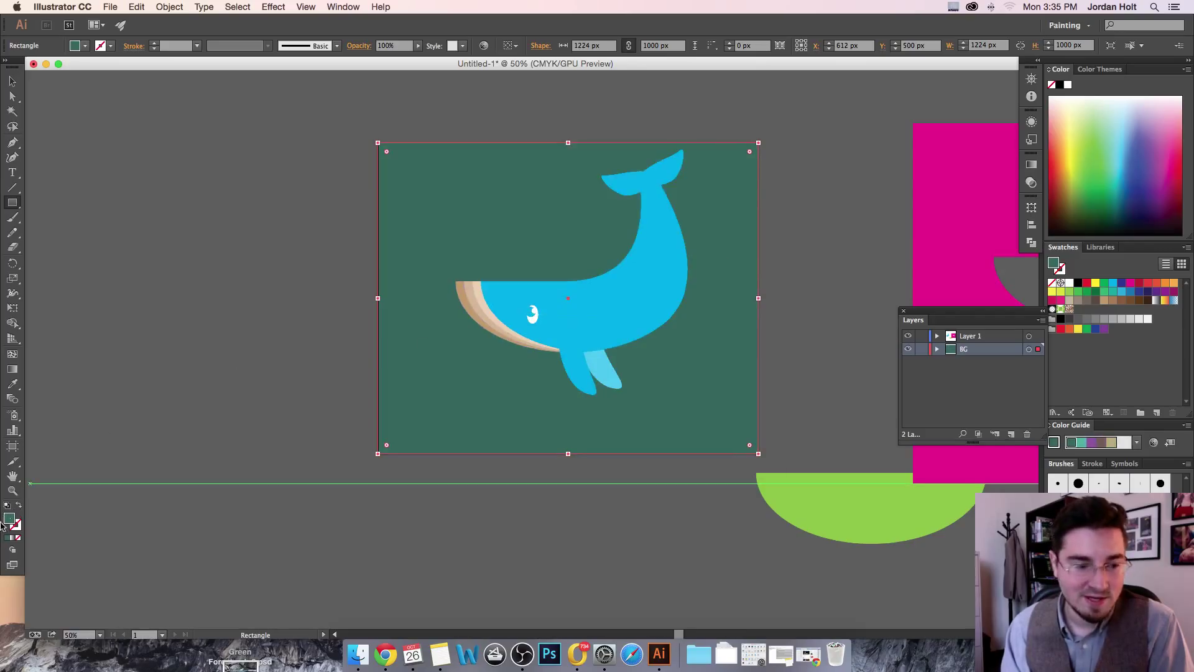
- Settle the background fill on a soft light aqua, about #8CEDEA
double_click(10, 521)
mouse_move(511, 330)
left_mouse_down()
mouse_move(483, 274)
mouse_move(510, 275)
left_mouse_up()
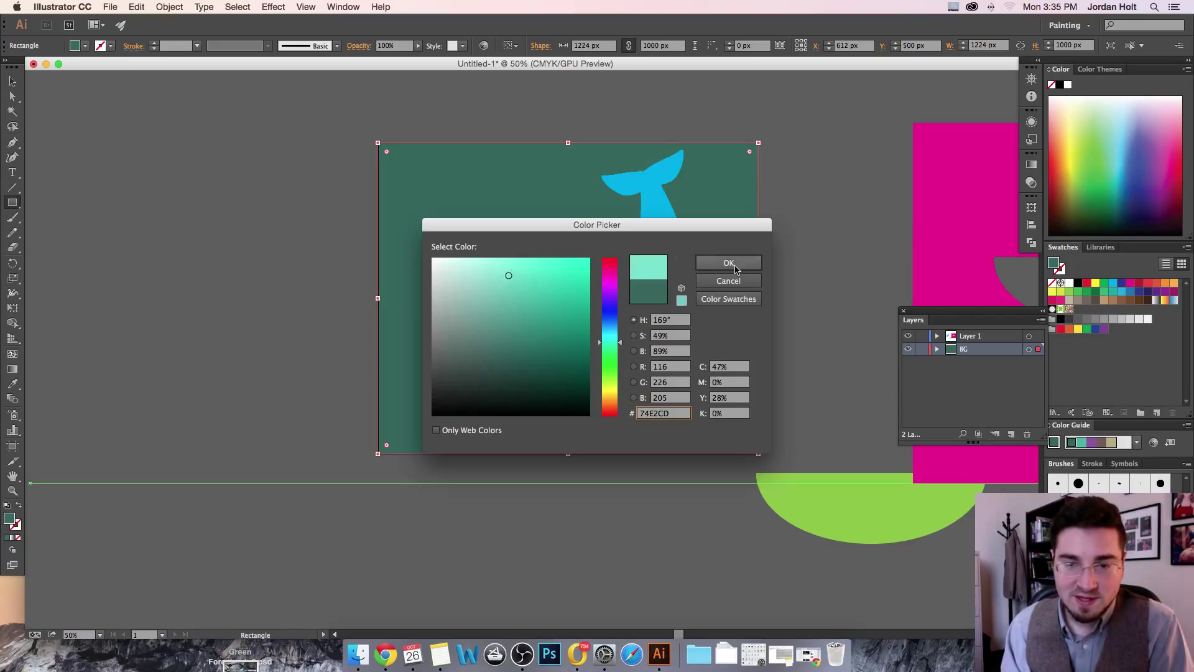
left_click(615, 341)
left_click_drag(615, 341, 617, 339)
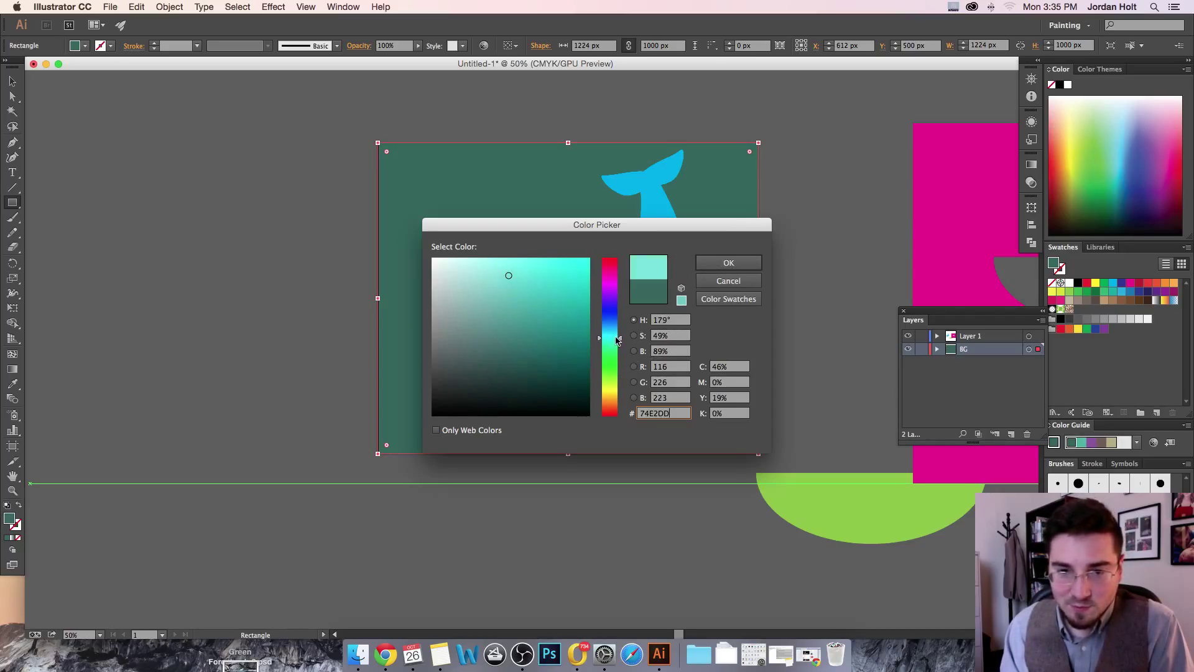
left_click(728, 263)
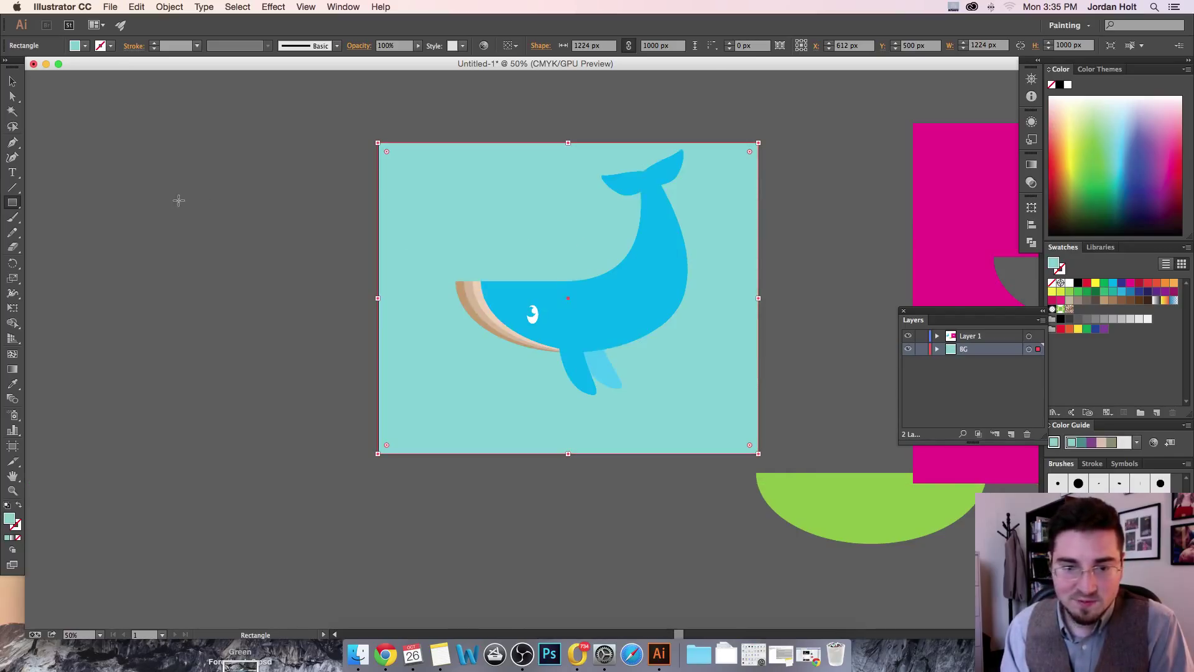
double_click(11, 519)
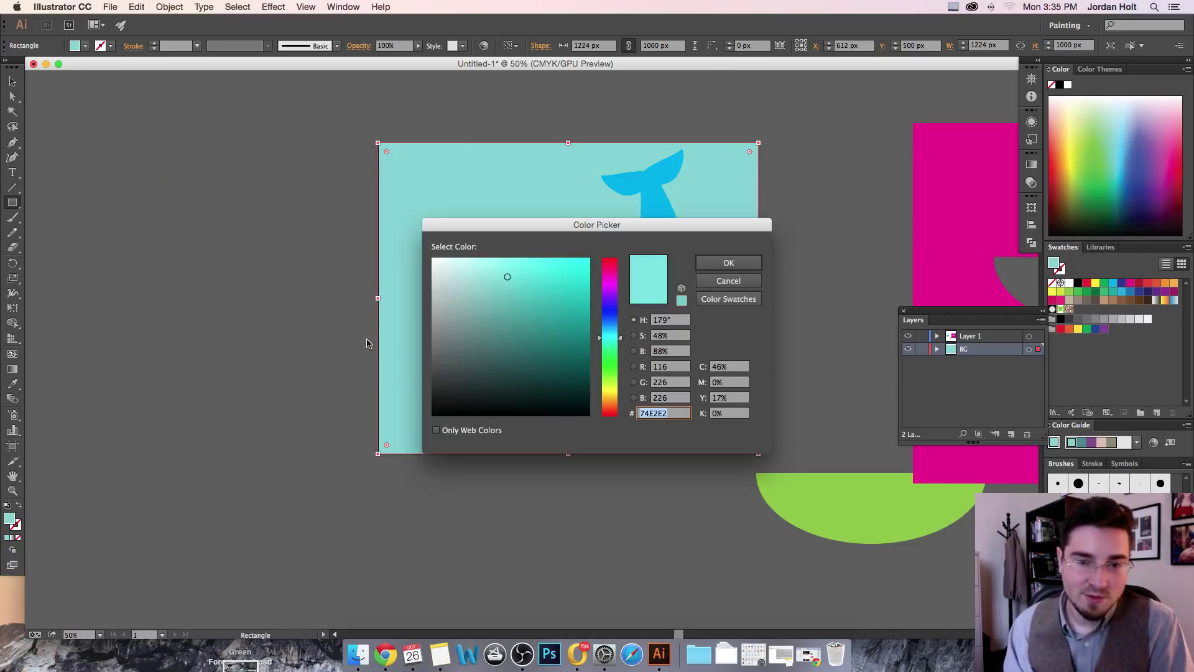
left_click(501, 272)
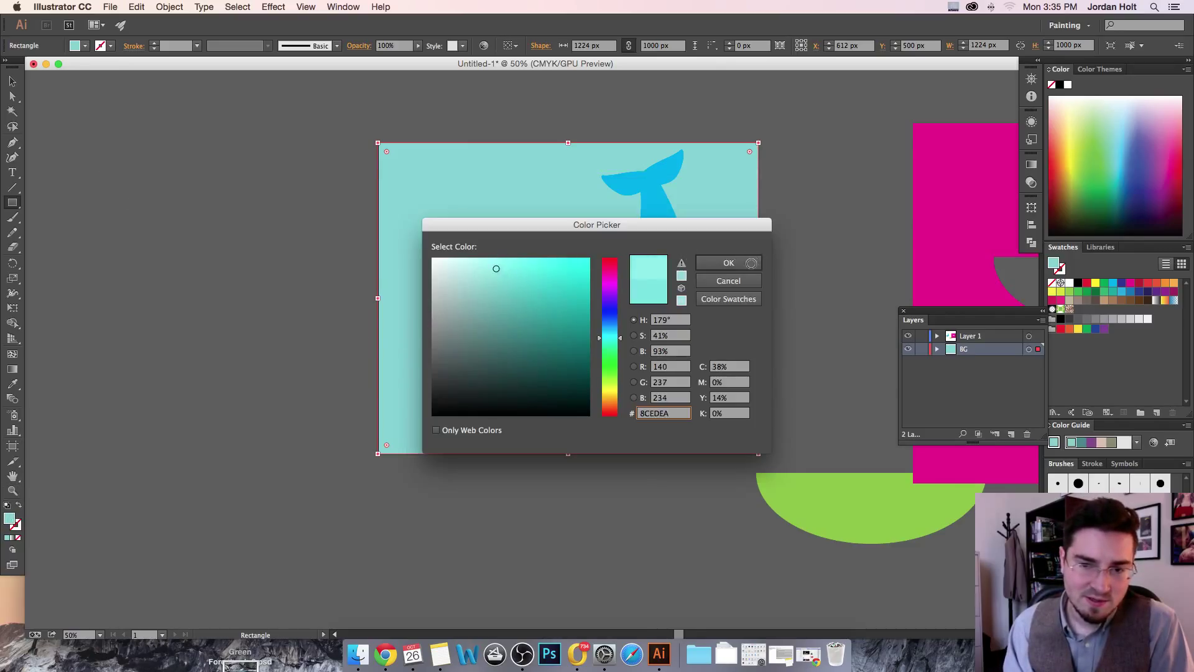
left_click(728, 262)
key("v")
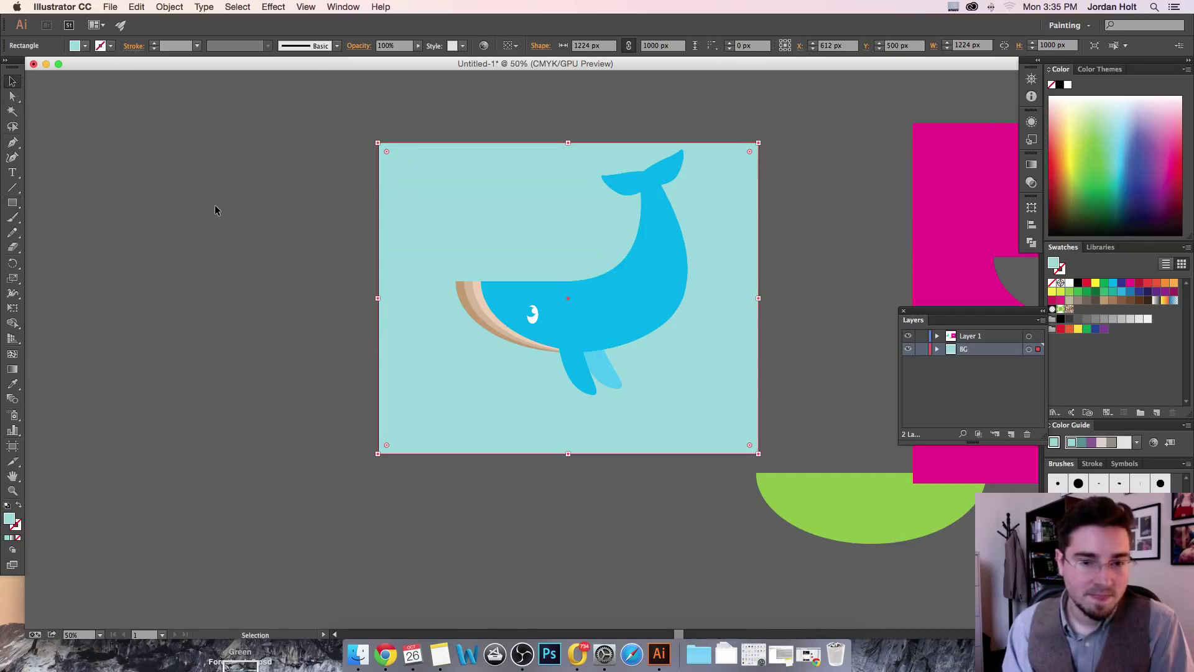
left_click(216, 209)
- Draw a cluster of white circle bubbles of varying sizes above the whale's head and mouth
key("super+equal")
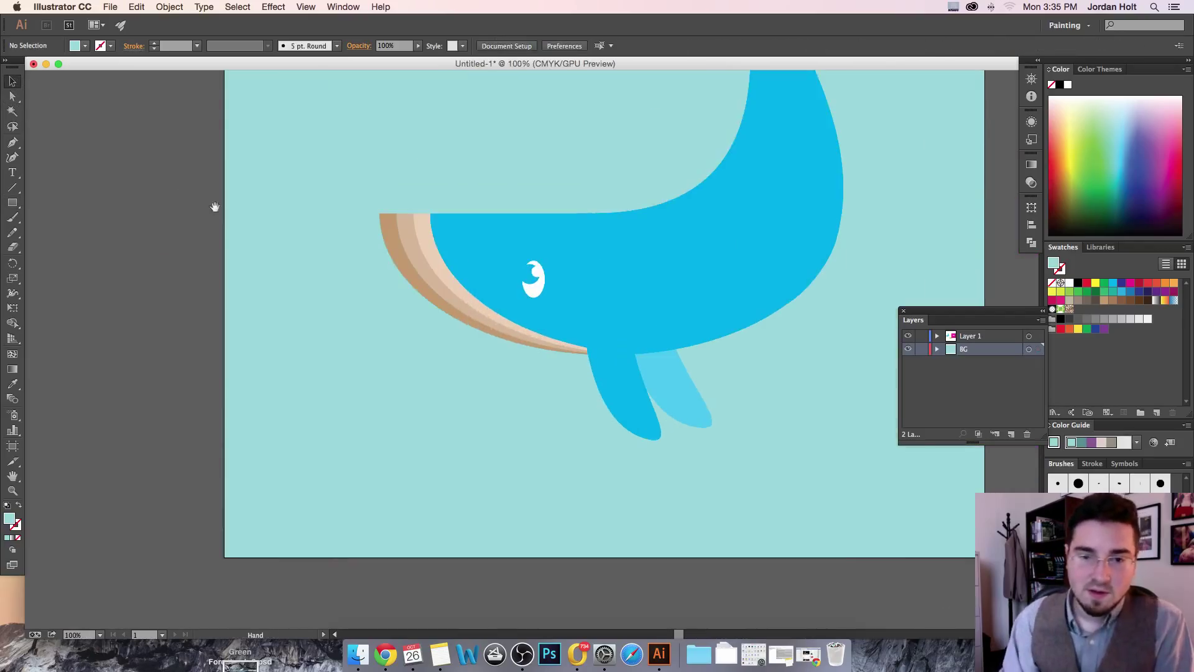
left_click_drag(373, 199, 337, 282)
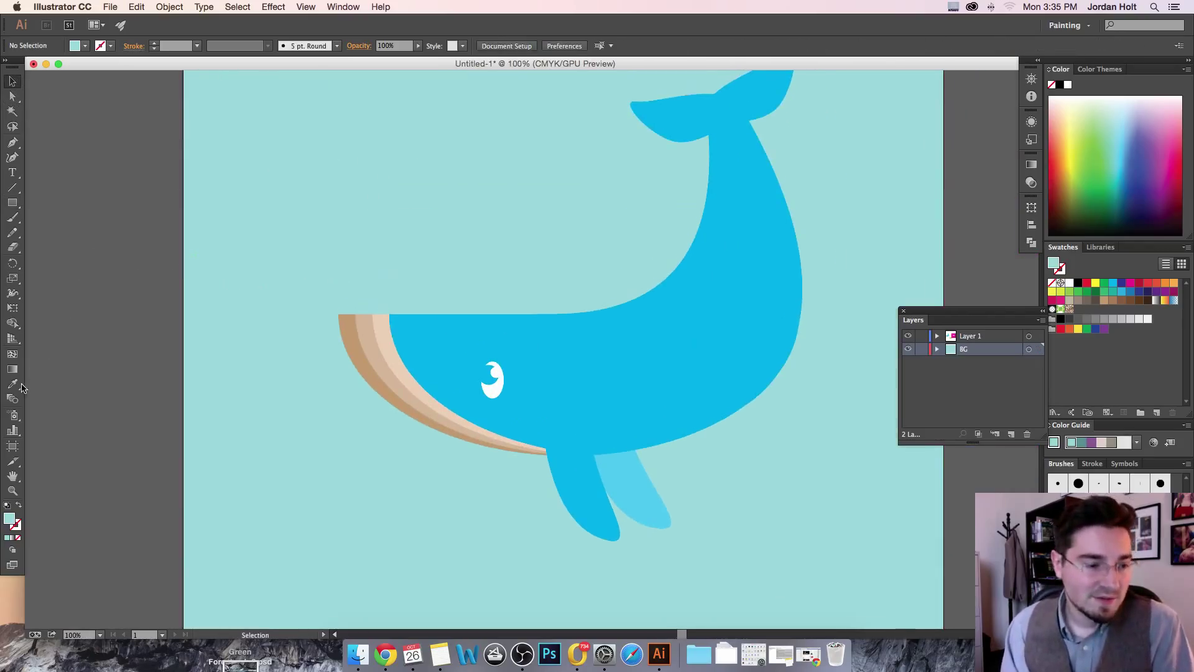
left_click(15, 203)
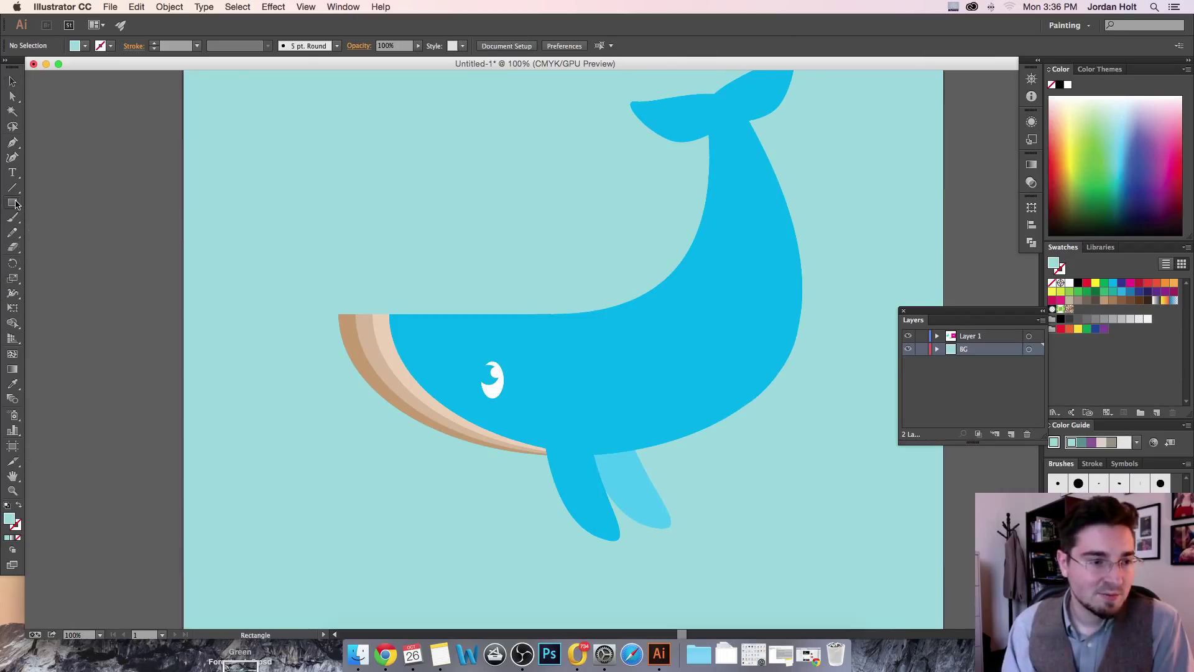
left_click_drag(15, 203, 113, 231)
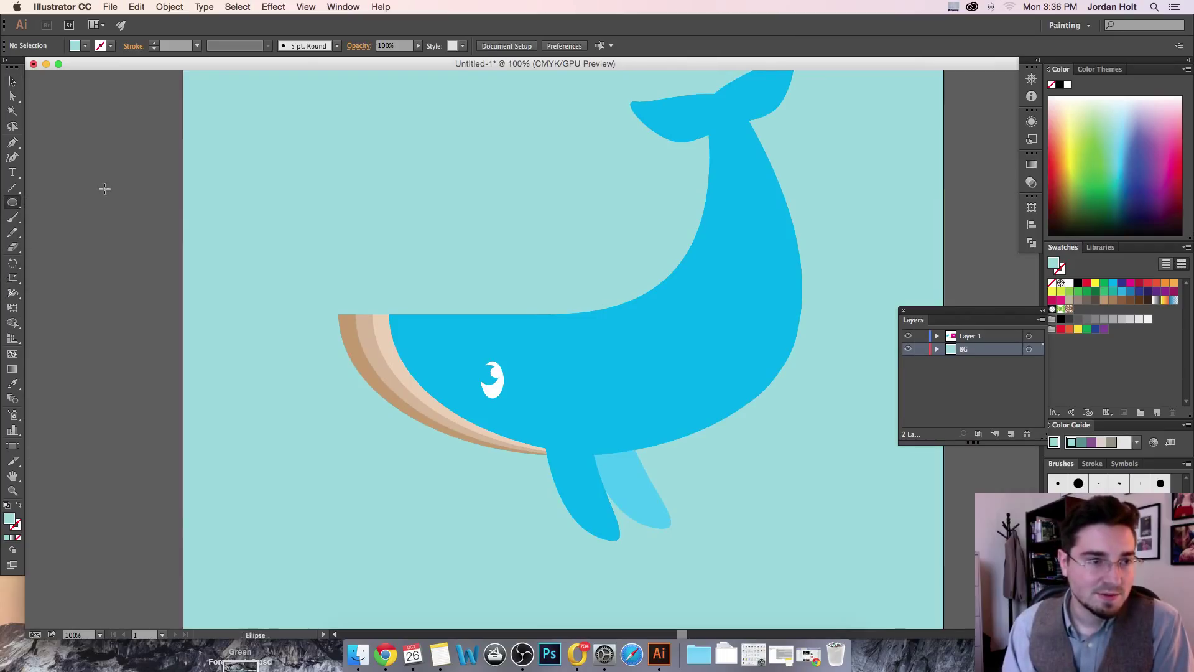
left_click(76, 45)
left_click(27, 68)
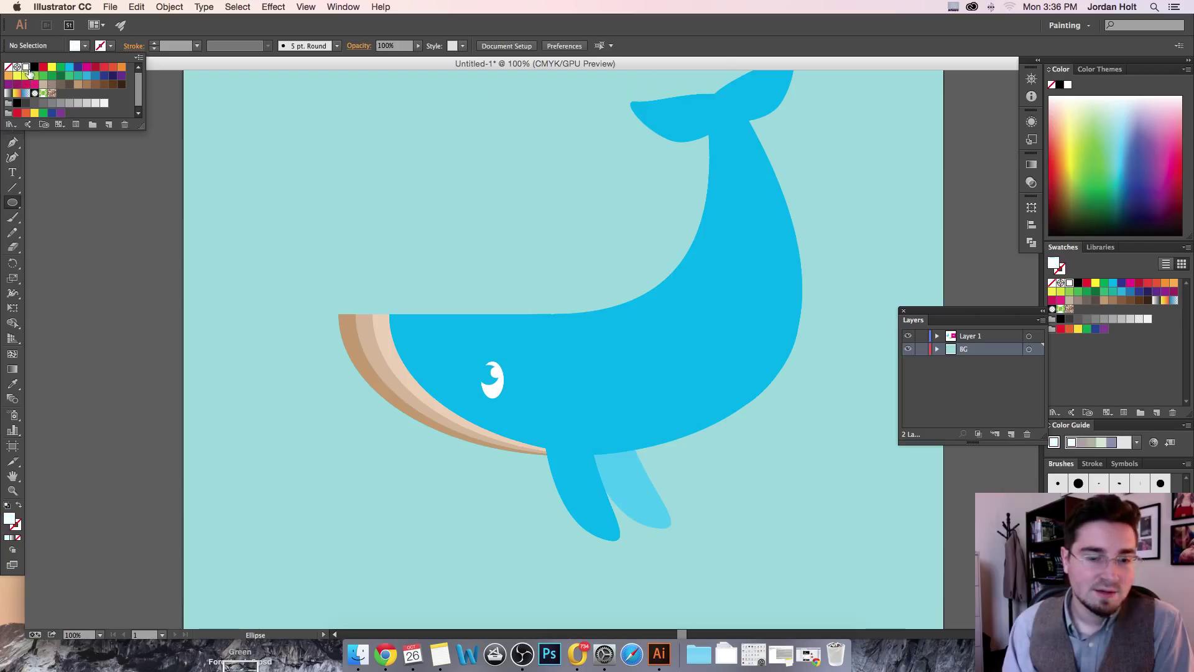
left_click_drag(426, 238, 453, 264)
left_click_drag(459, 185, 479, 204)
left_click_drag(402, 172, 446, 225)
left_click_drag(350, 251, 382, 284)
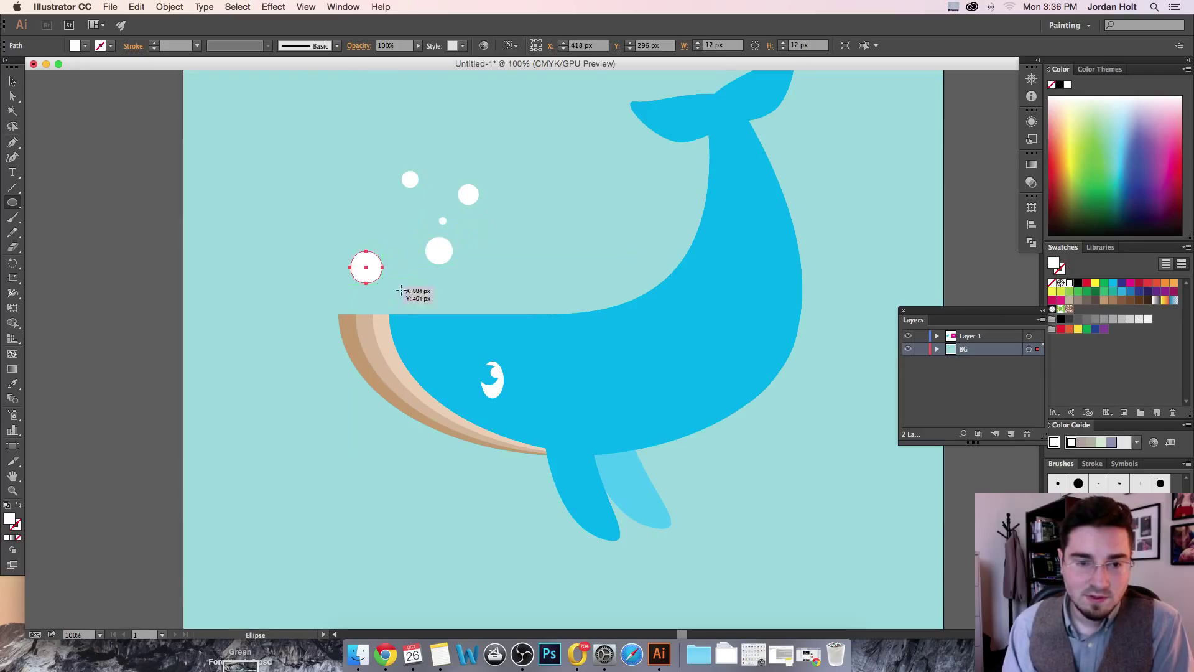
left_click_drag(482, 275, 489, 283)
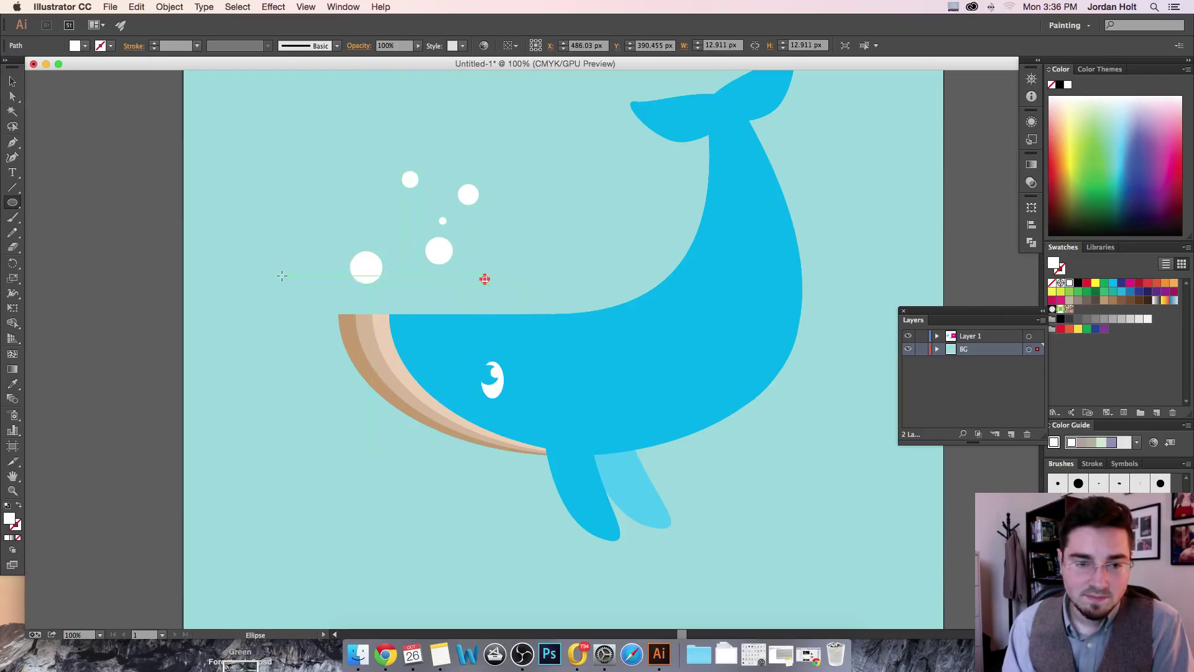
mouse_move(324, 284)
left_mouse_down()
mouse_move(333, 293)
mouse_move(305, 251)
left_mouse_up()
left_click_drag(315, 205, 338, 228)
- Add more white bubbles to the left of, below, and right of the whale
key("v")
left_click(342, 240)
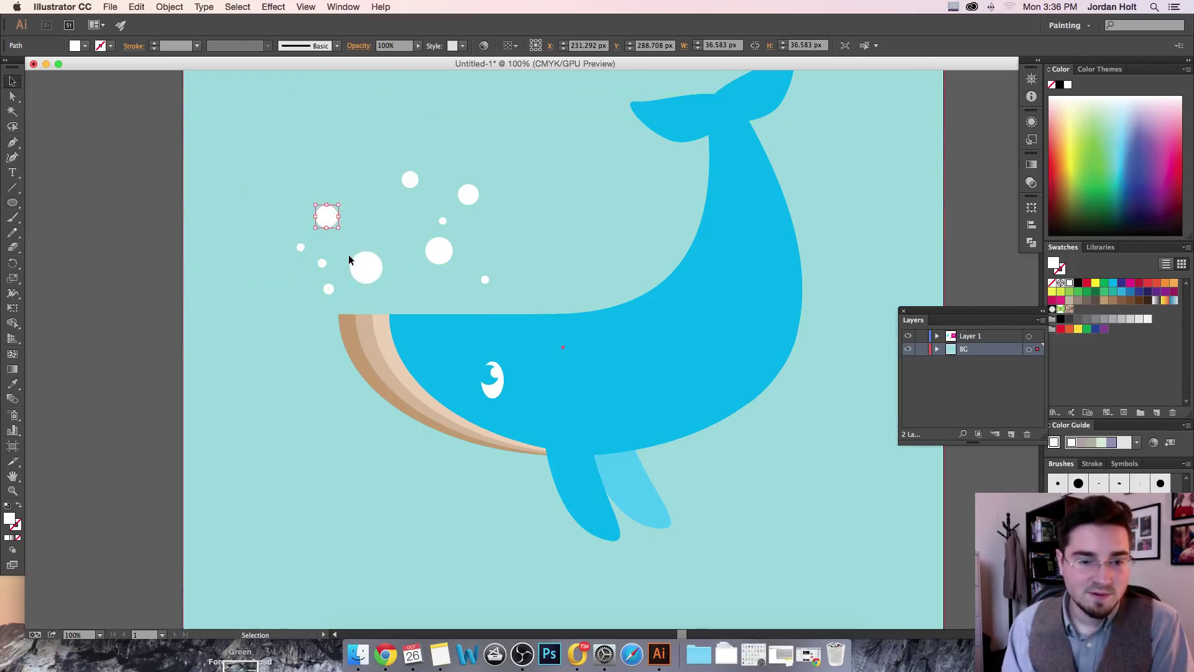
key("super+shift+a")
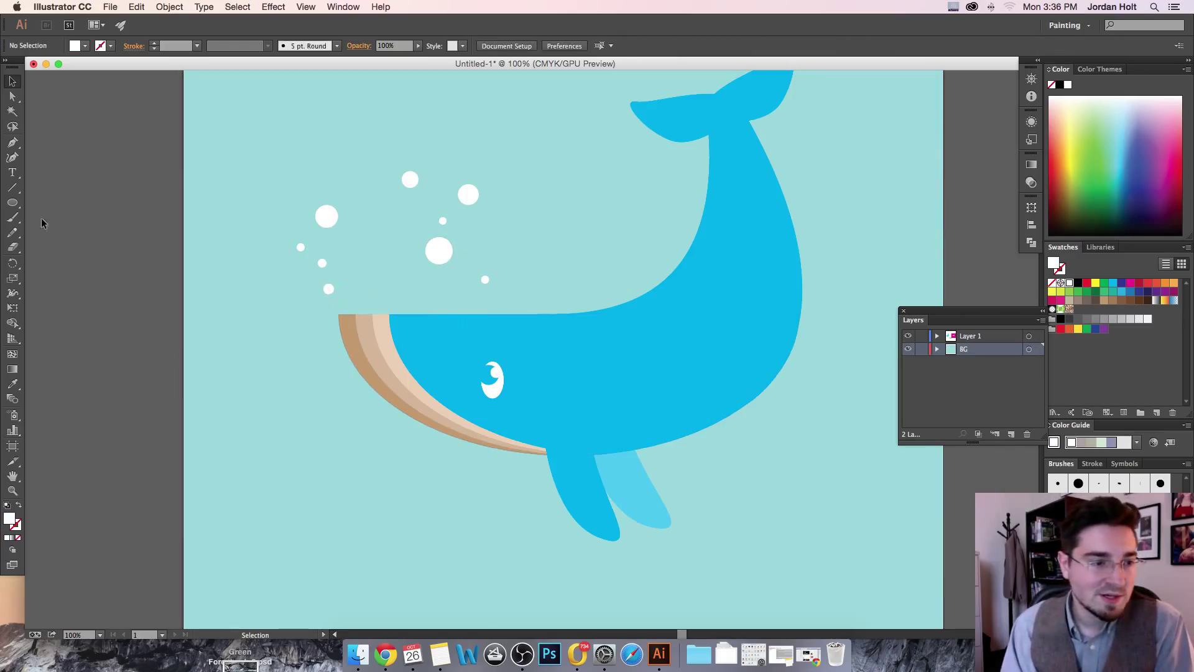
left_click(13, 203)
left_click_drag(255, 428, 268, 442)
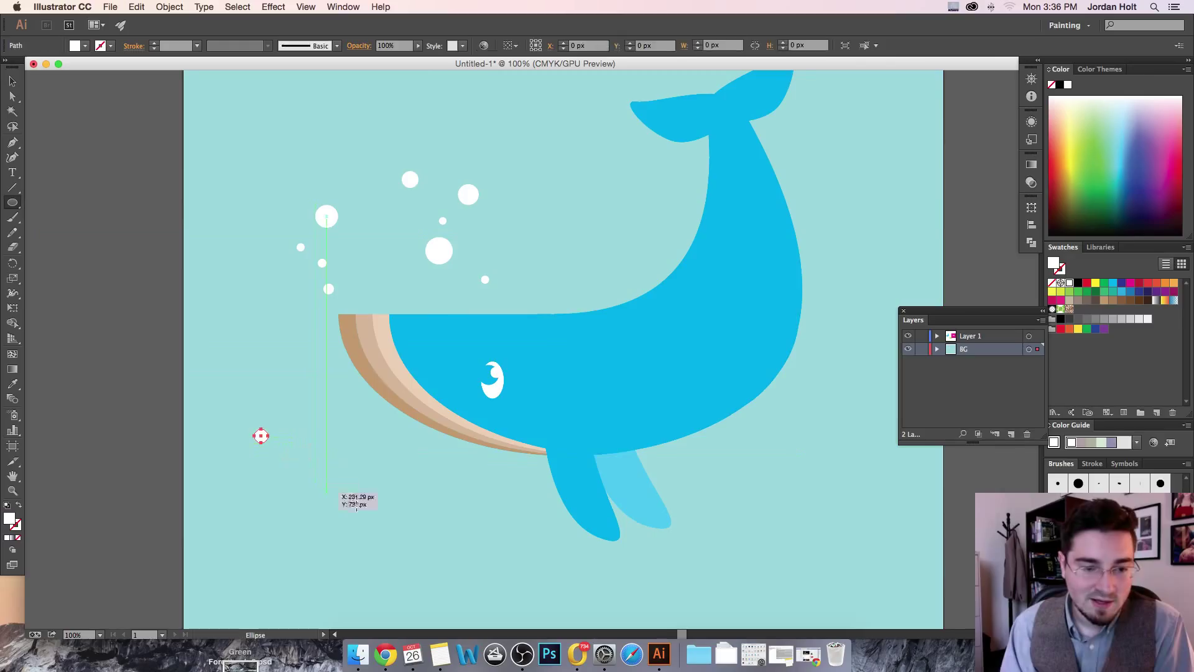
mouse_move(425, 527)
left_mouse_down()
mouse_move(451, 533)
mouse_move(458, 560)
left_mouse_up()
scroll(848, 517, "up", 2)
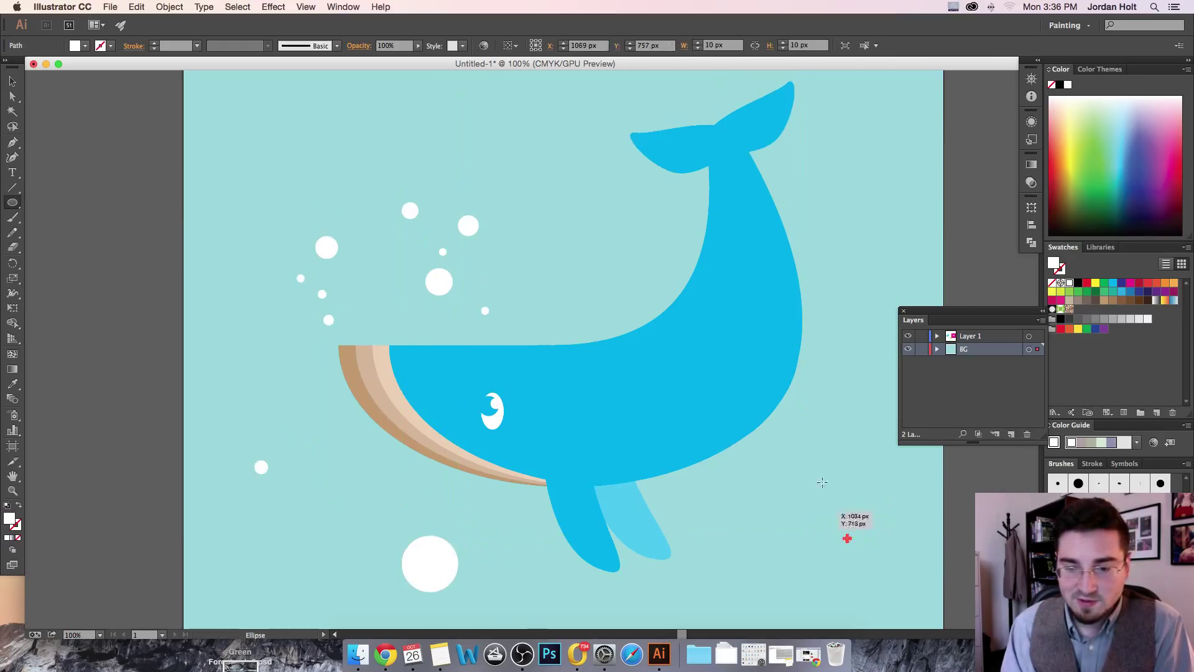
left_click_drag(834, 417, 861, 443)
- Nudge a small bubble by the mouth and move the large bubble to the left edge
left_click(12, 81)
left_click(65, 106)
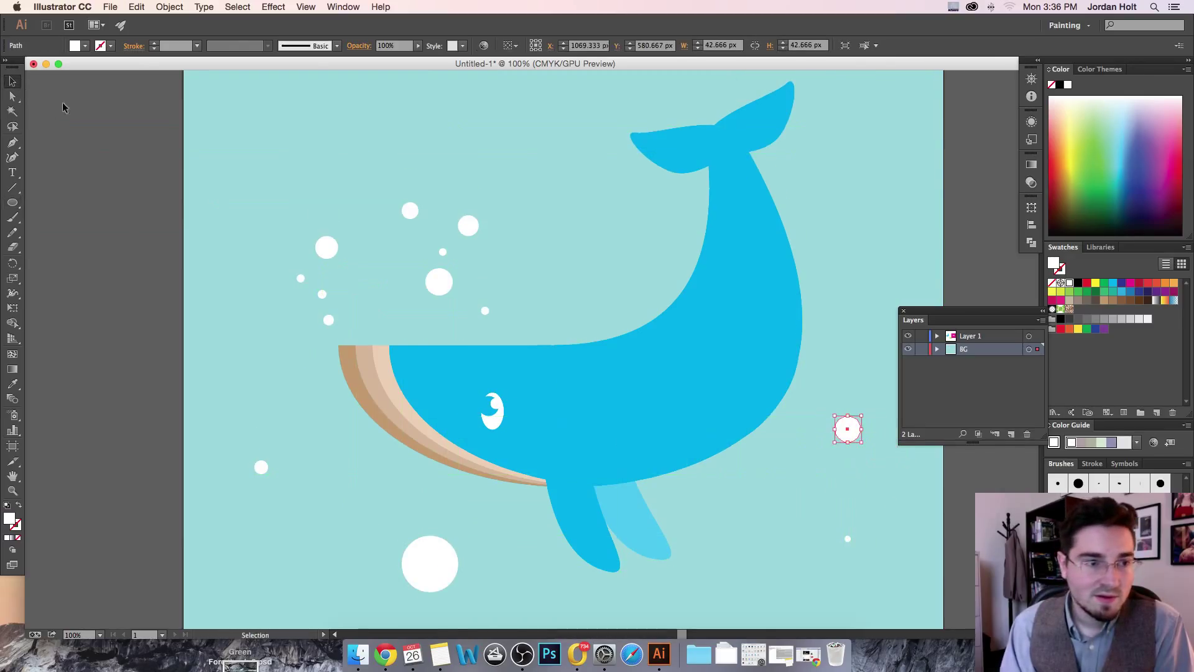
scroll(323, 315, "down", 3)
scroll(323, 315, "right", 2)
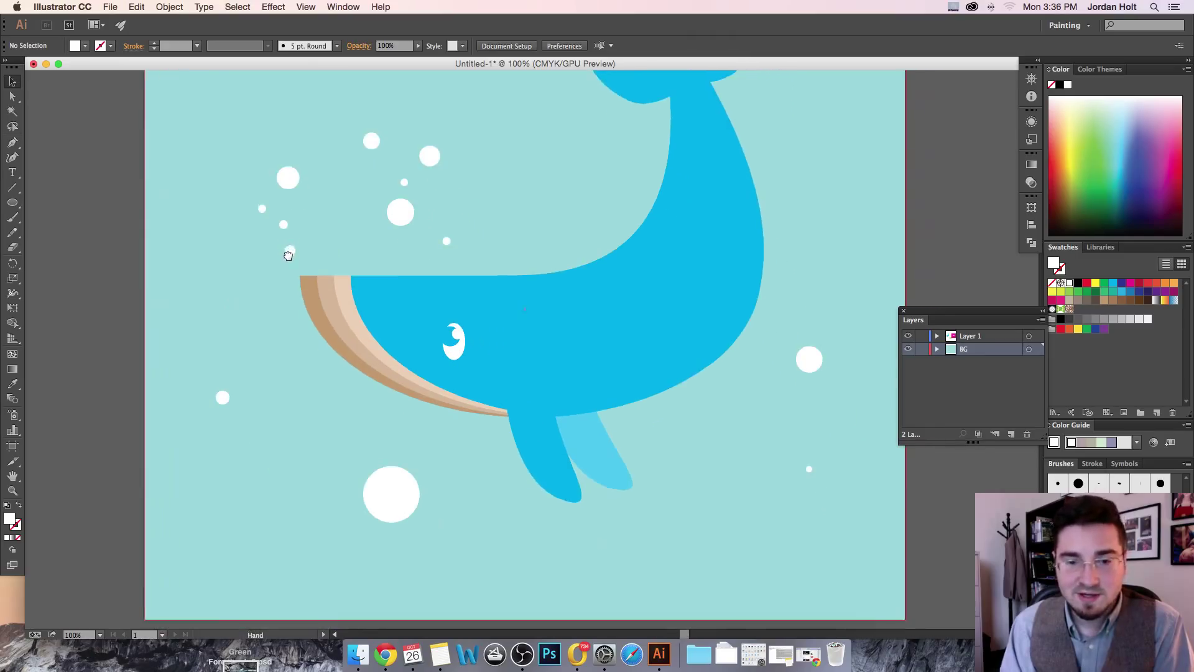
left_click_drag(289, 259, 291, 260)
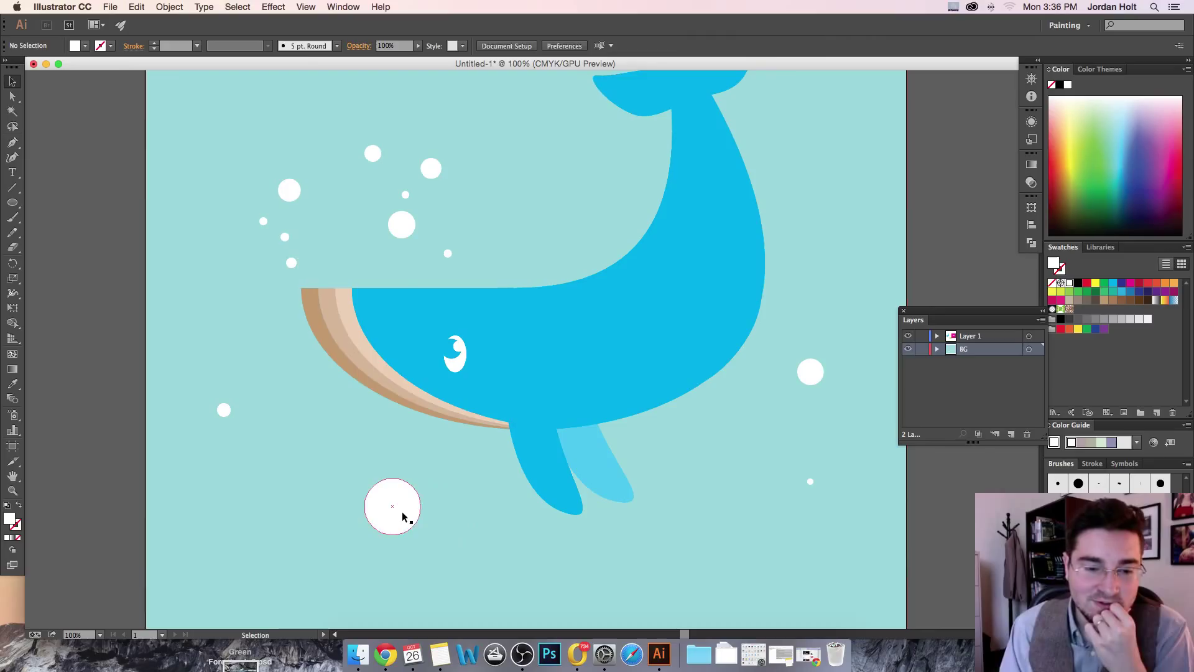
left_click_drag(400, 515, 75, 492)
left_click(306, 491)
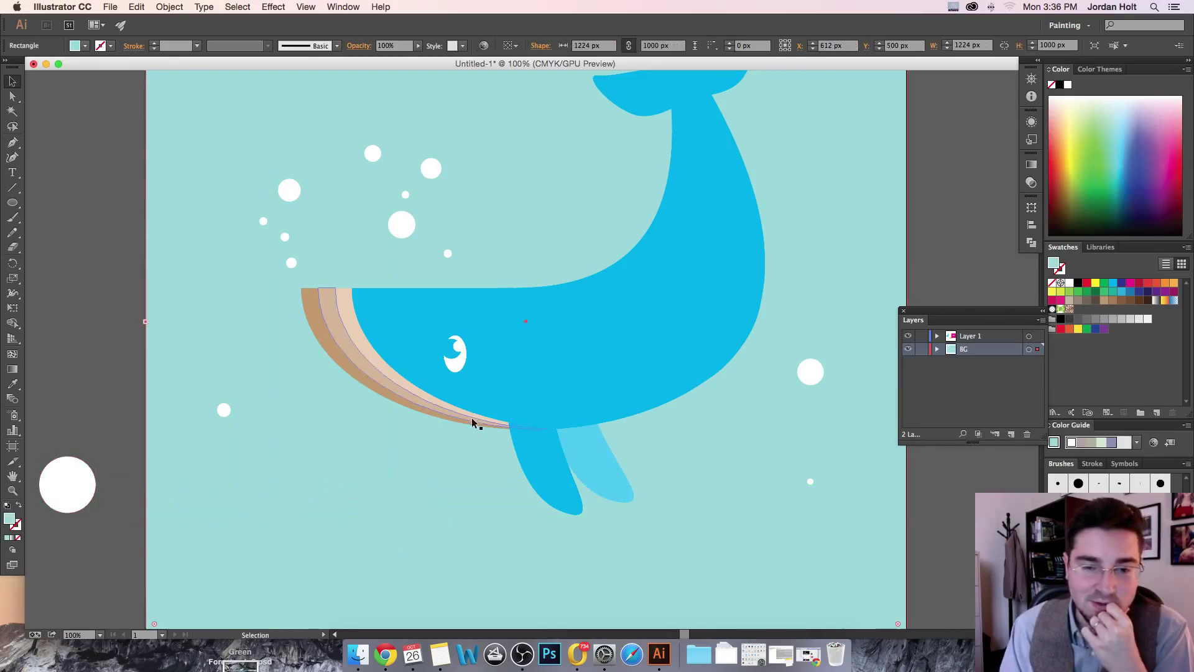
- Fade two bubbles above the whale to 47% and 66% opacity
left_click(405, 237)
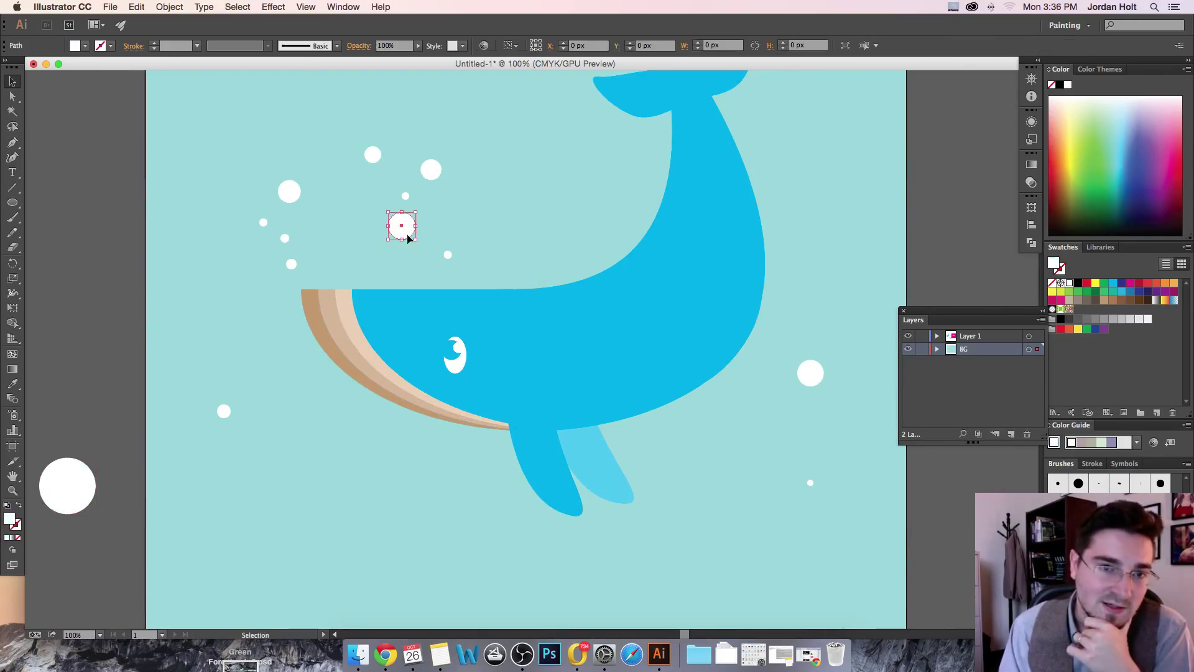
scroll(365, 203, "up", 1)
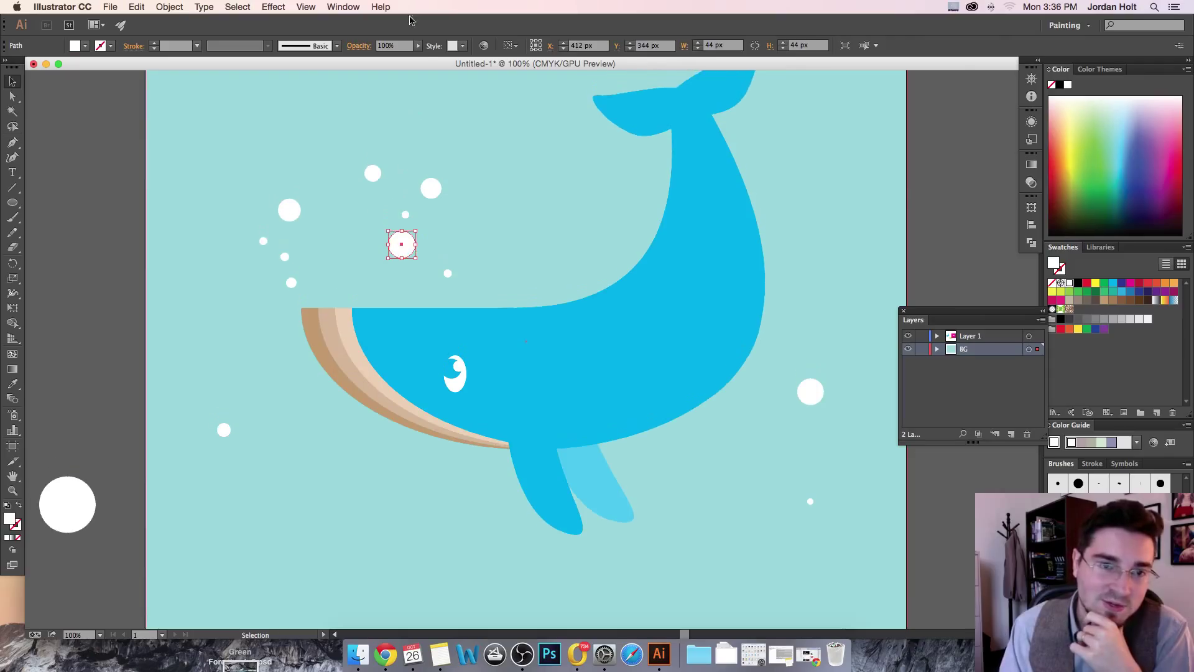
left_click(416, 48)
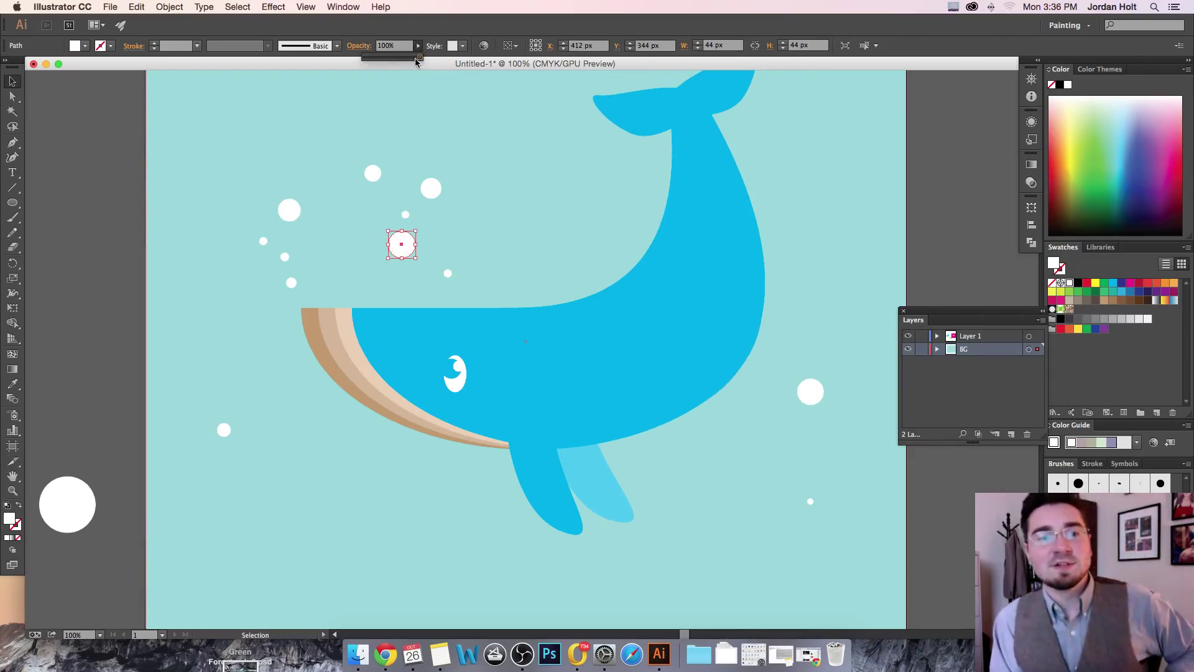
left_click_drag(418, 58, 390, 62)
left_click(461, 193)
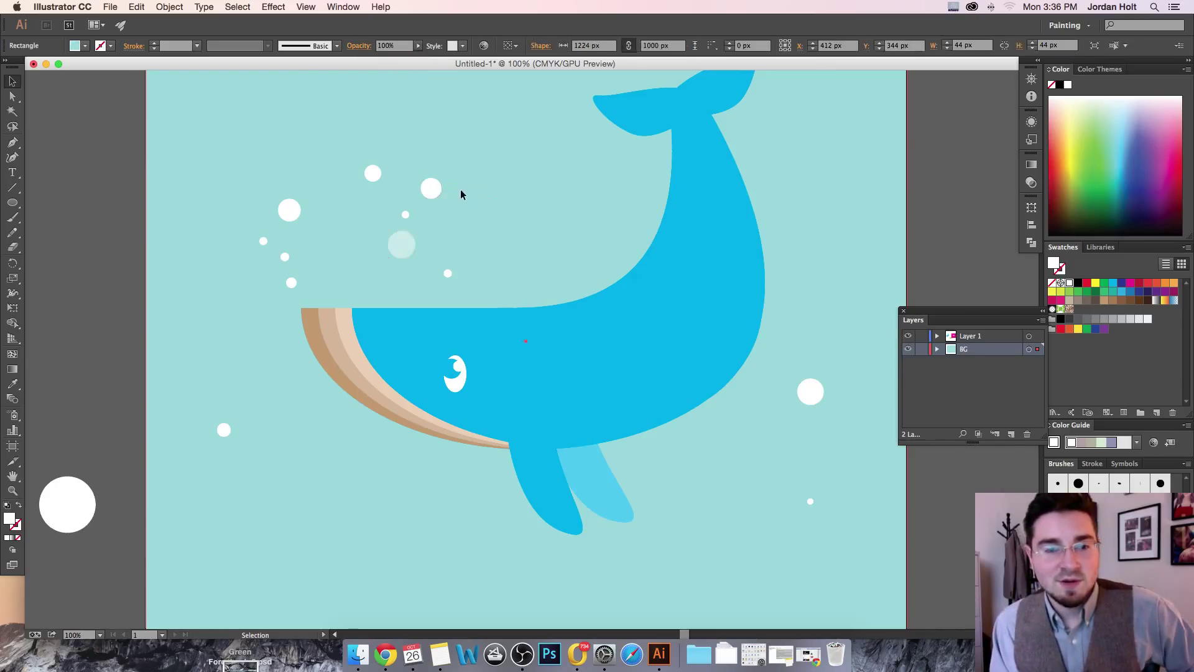
left_click(429, 182)
left_click(417, 48)
left_click_drag(418, 57, 401, 60)
- Fade the two small bubbles near the mouth to 58% and 46% opacity
left_click(289, 209)
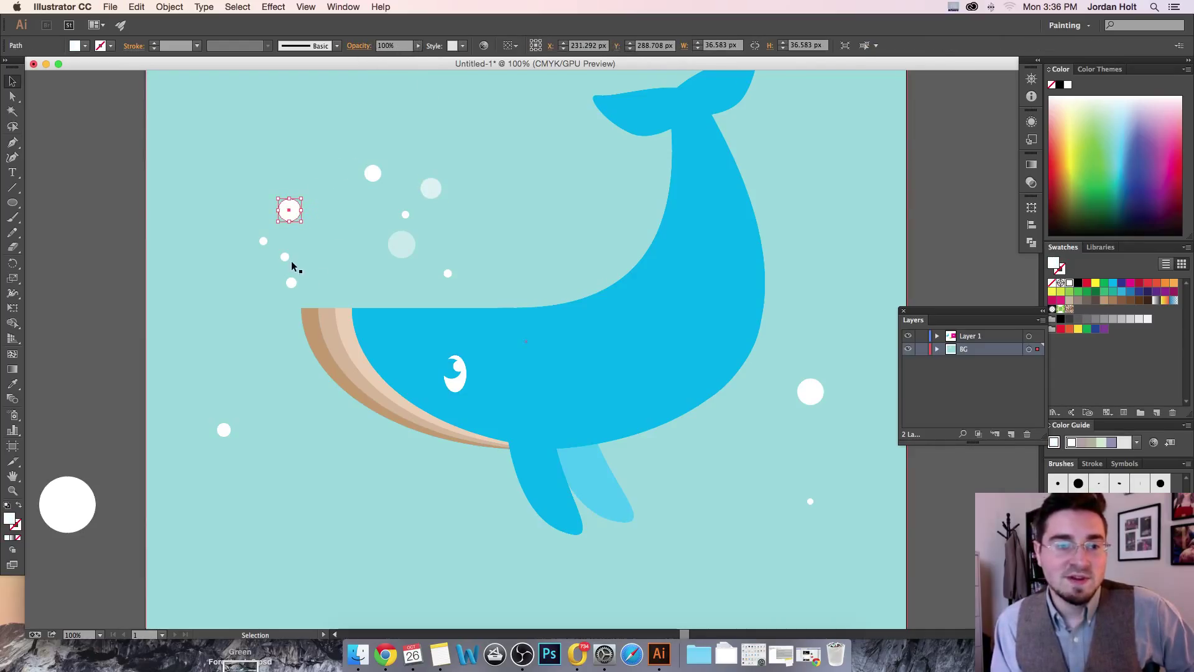
left_click(285, 257)
left_click(417, 46)
left_click_drag(418, 58, 390, 61)
left_click(291, 283)
left_click(417, 46)
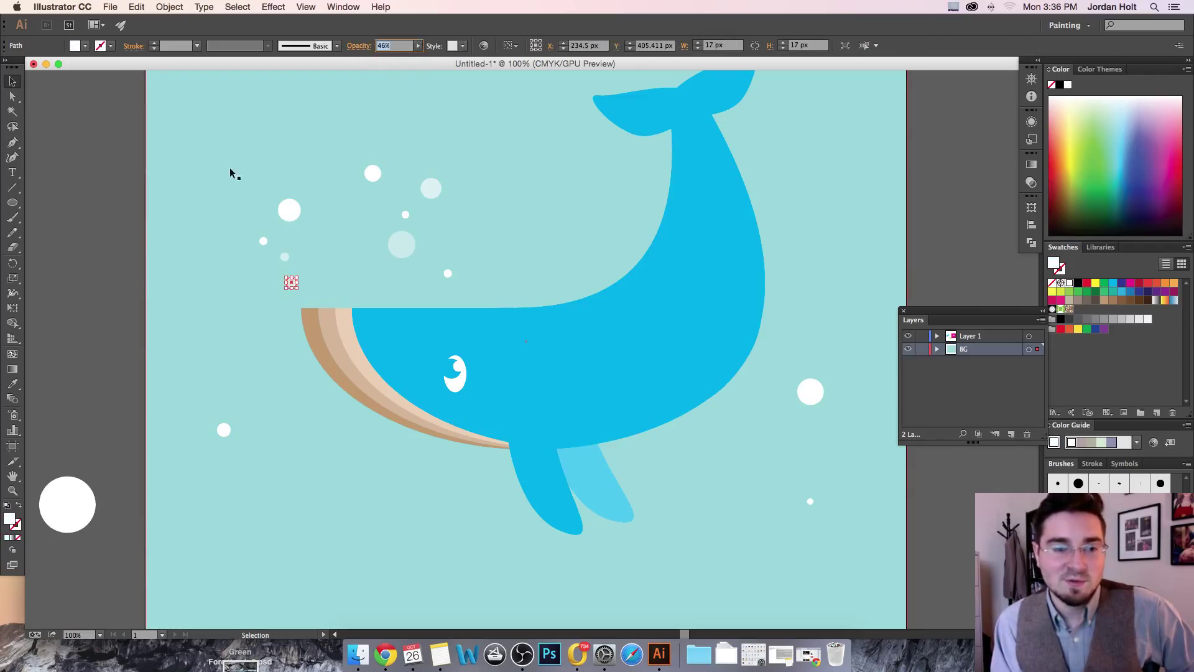
left_click(91, 235)
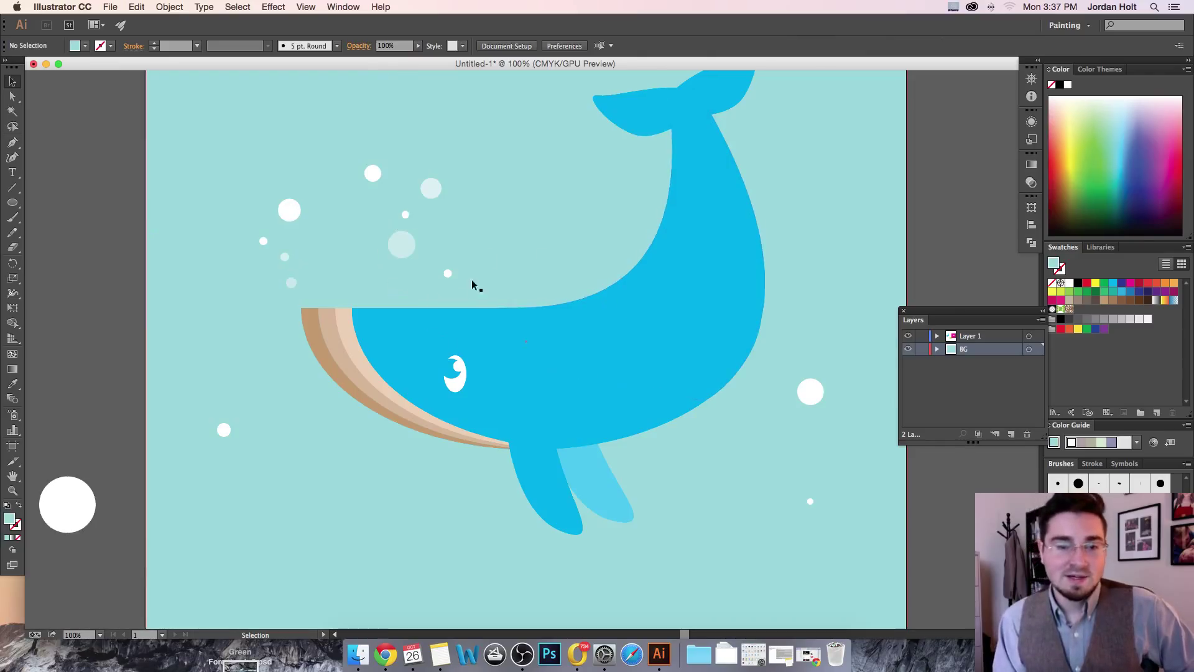
scroll(556, 452, "down", 2)
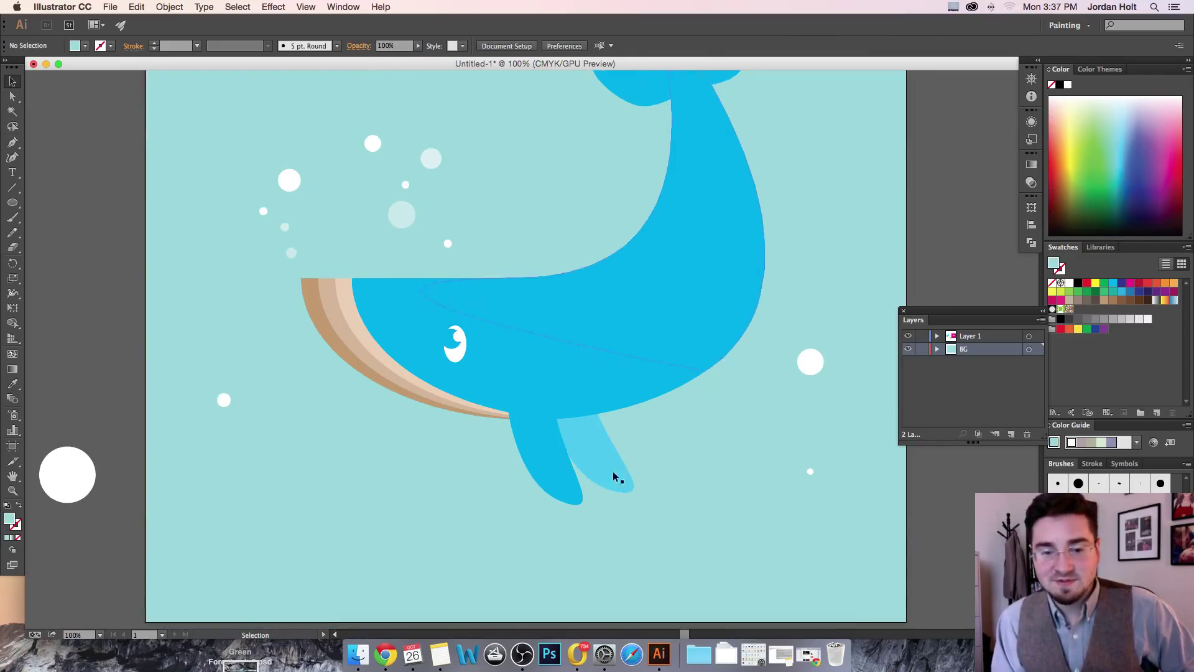
scroll(613, 471, "down", 2)
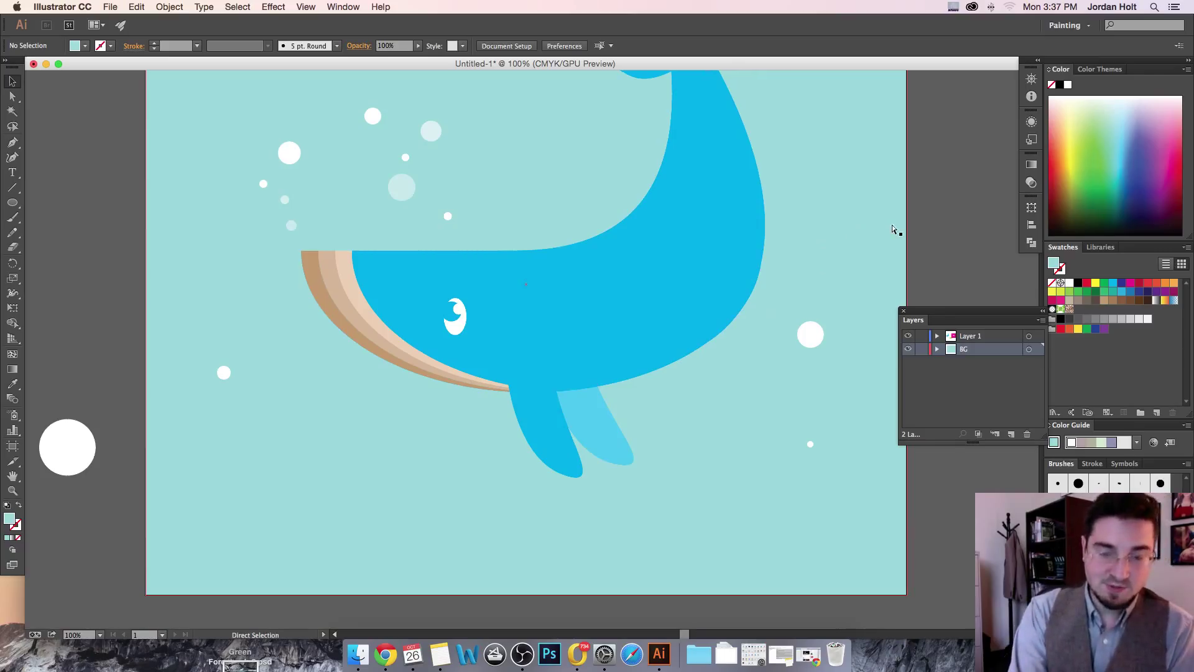
key("super+minus")
key("super+minus")
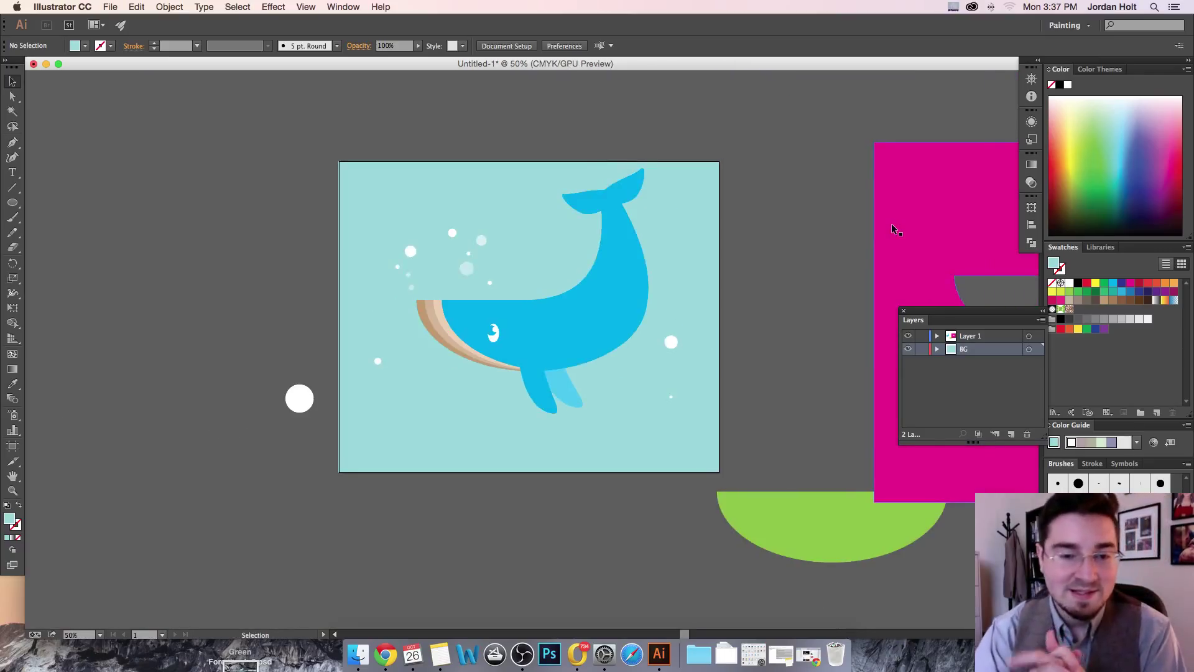